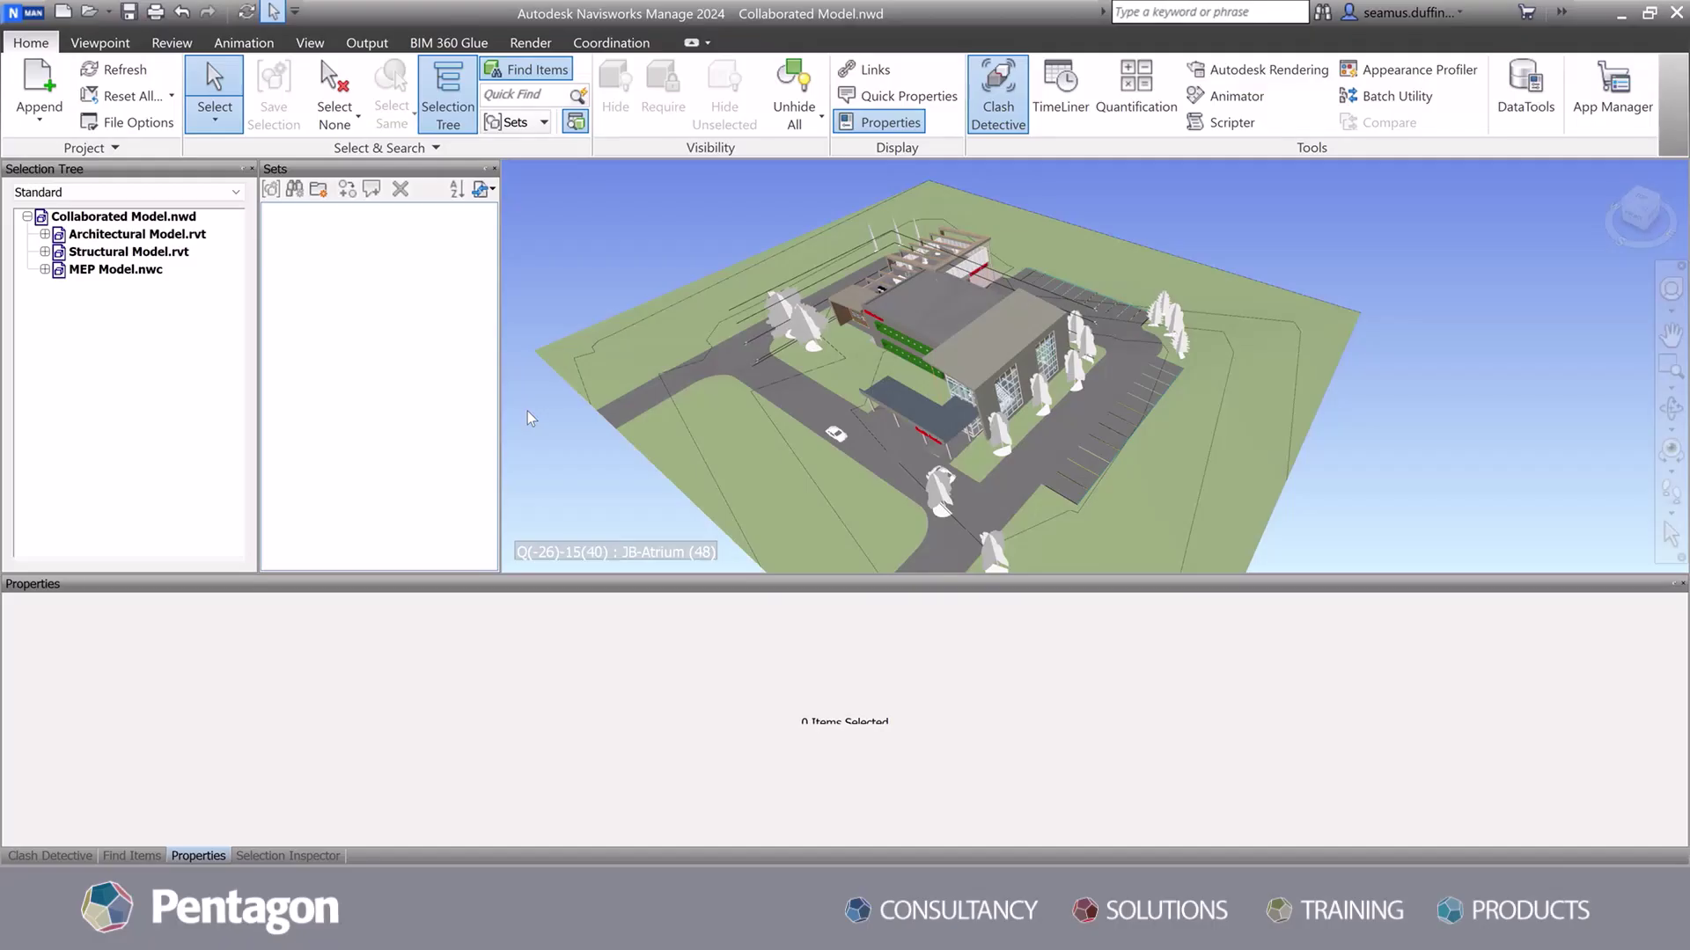
- Hide Architectural Model.rvt in the collaborated model
{"action": "middle_click_drag", "start_coordinate": [526, 420], "coordinate": [639, 427], "text": "shift"}
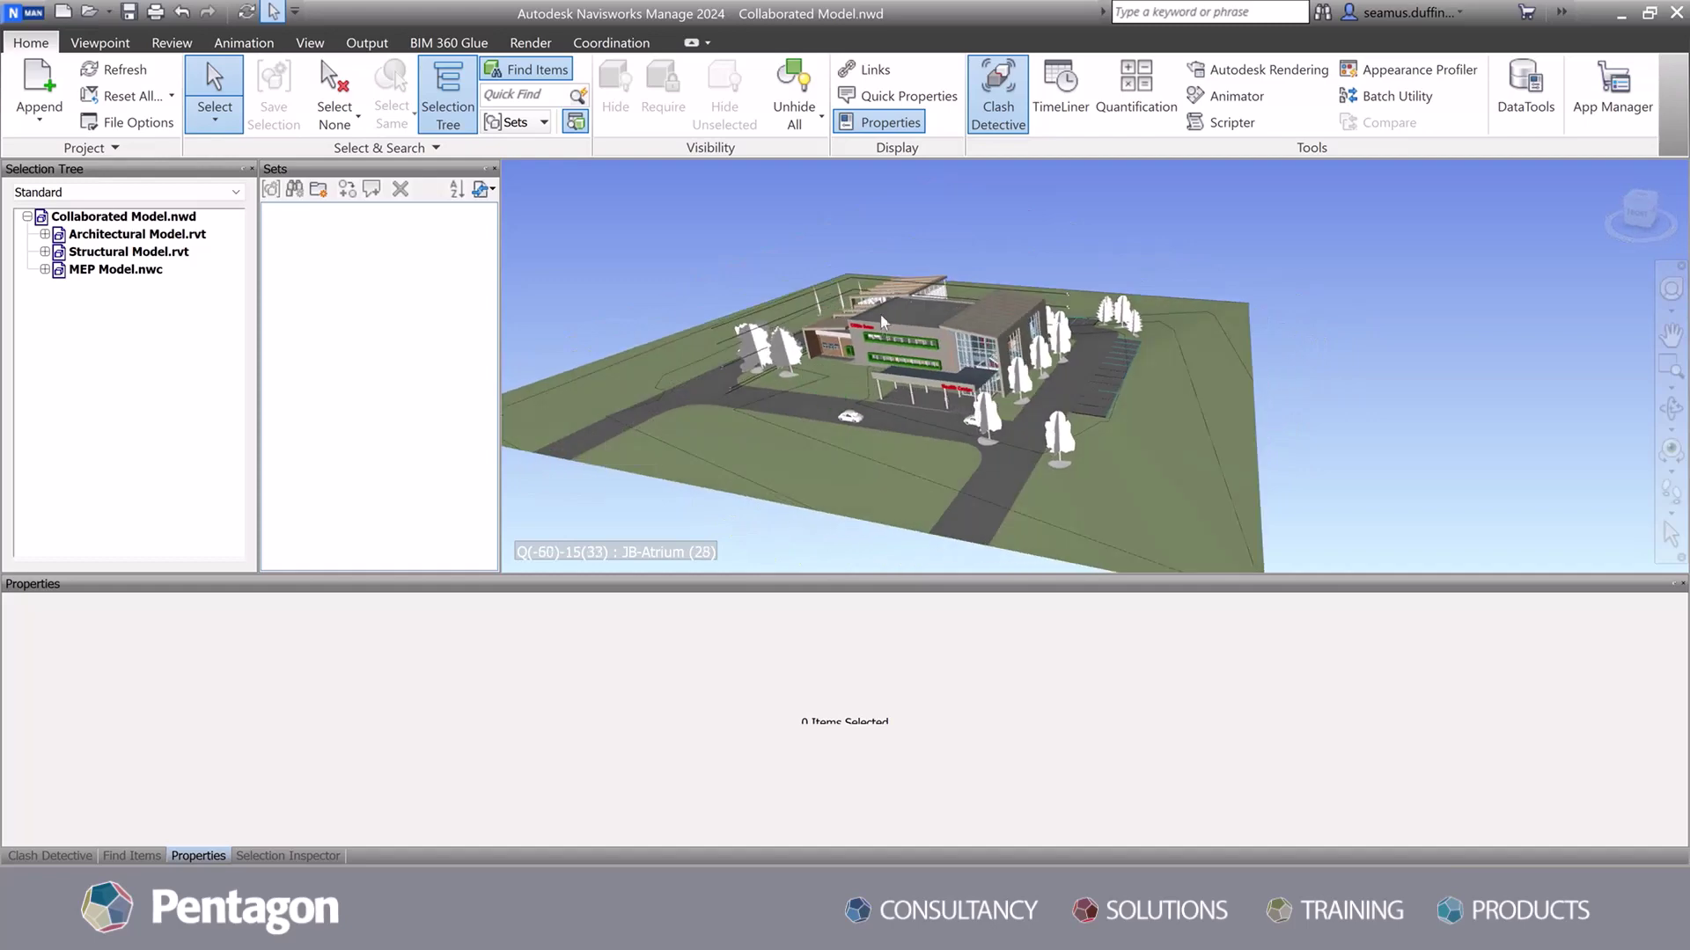
{"action": "left_click", "coordinate": [106, 252]}
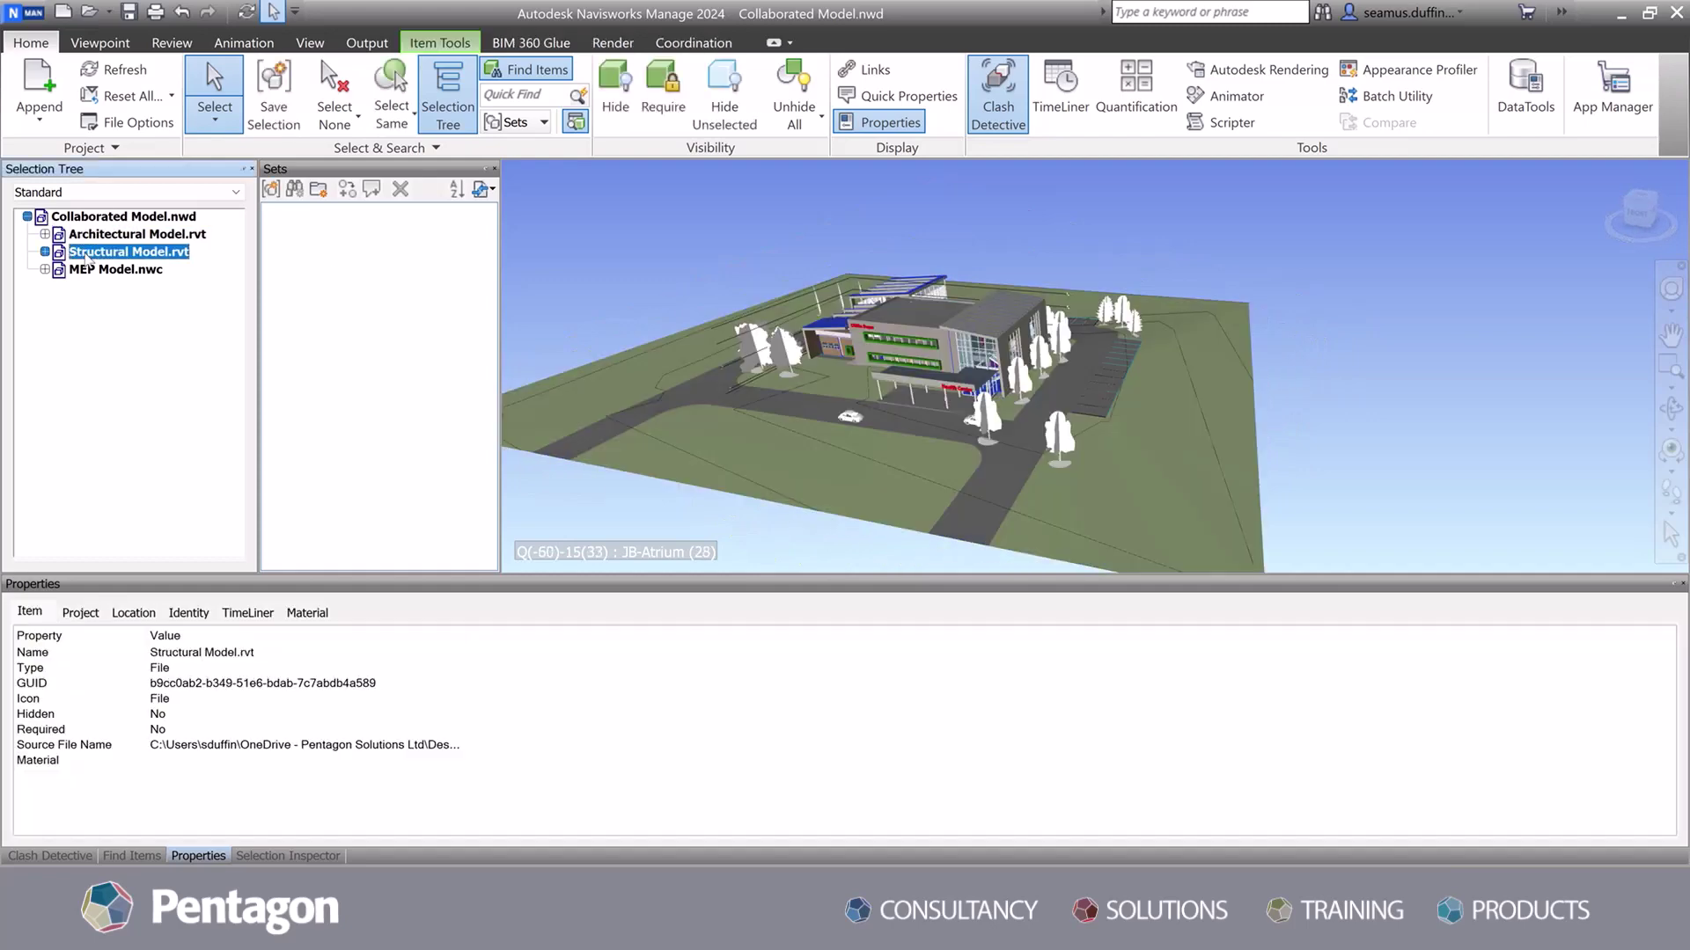
{"action": "left_click", "coordinate": [93, 235]}
{"action": "right_click", "coordinate": [97, 235]}
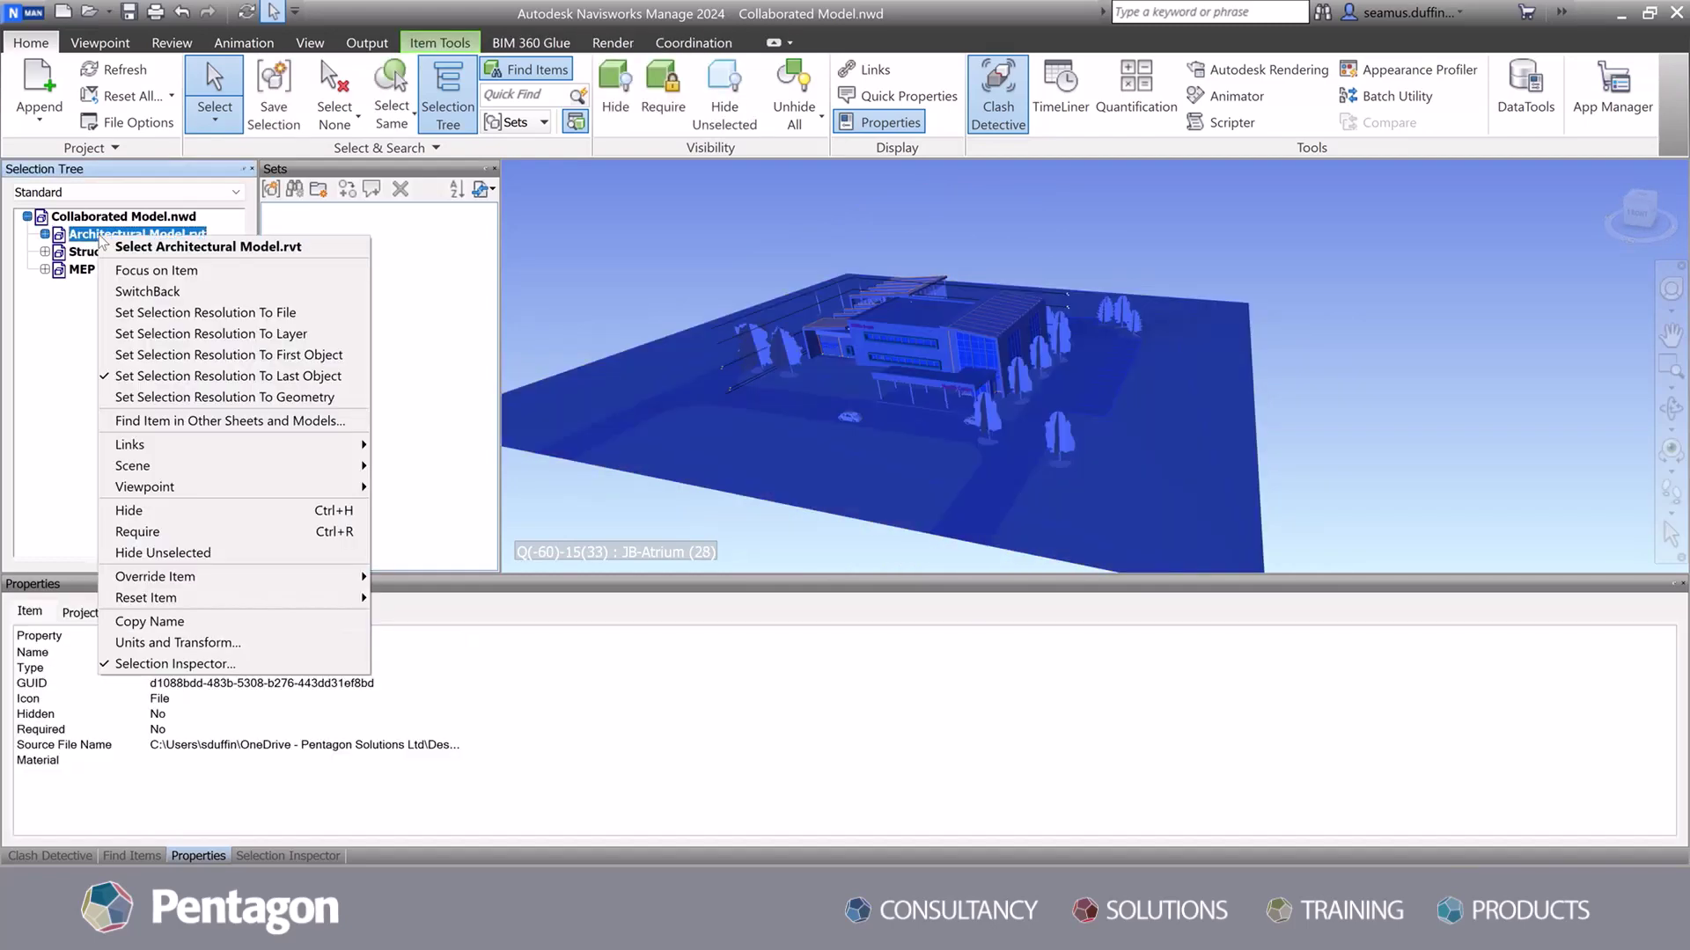
{"action": "left_click", "coordinate": [163, 509]}
- Select a 2x2 3 Lamp Emergency lighting fixture in the MEP model, focus on it and examine its properties
{"action": "scroll", "coordinate": [917, 323], "scroll_direction": "up", "scroll_amount": 4}
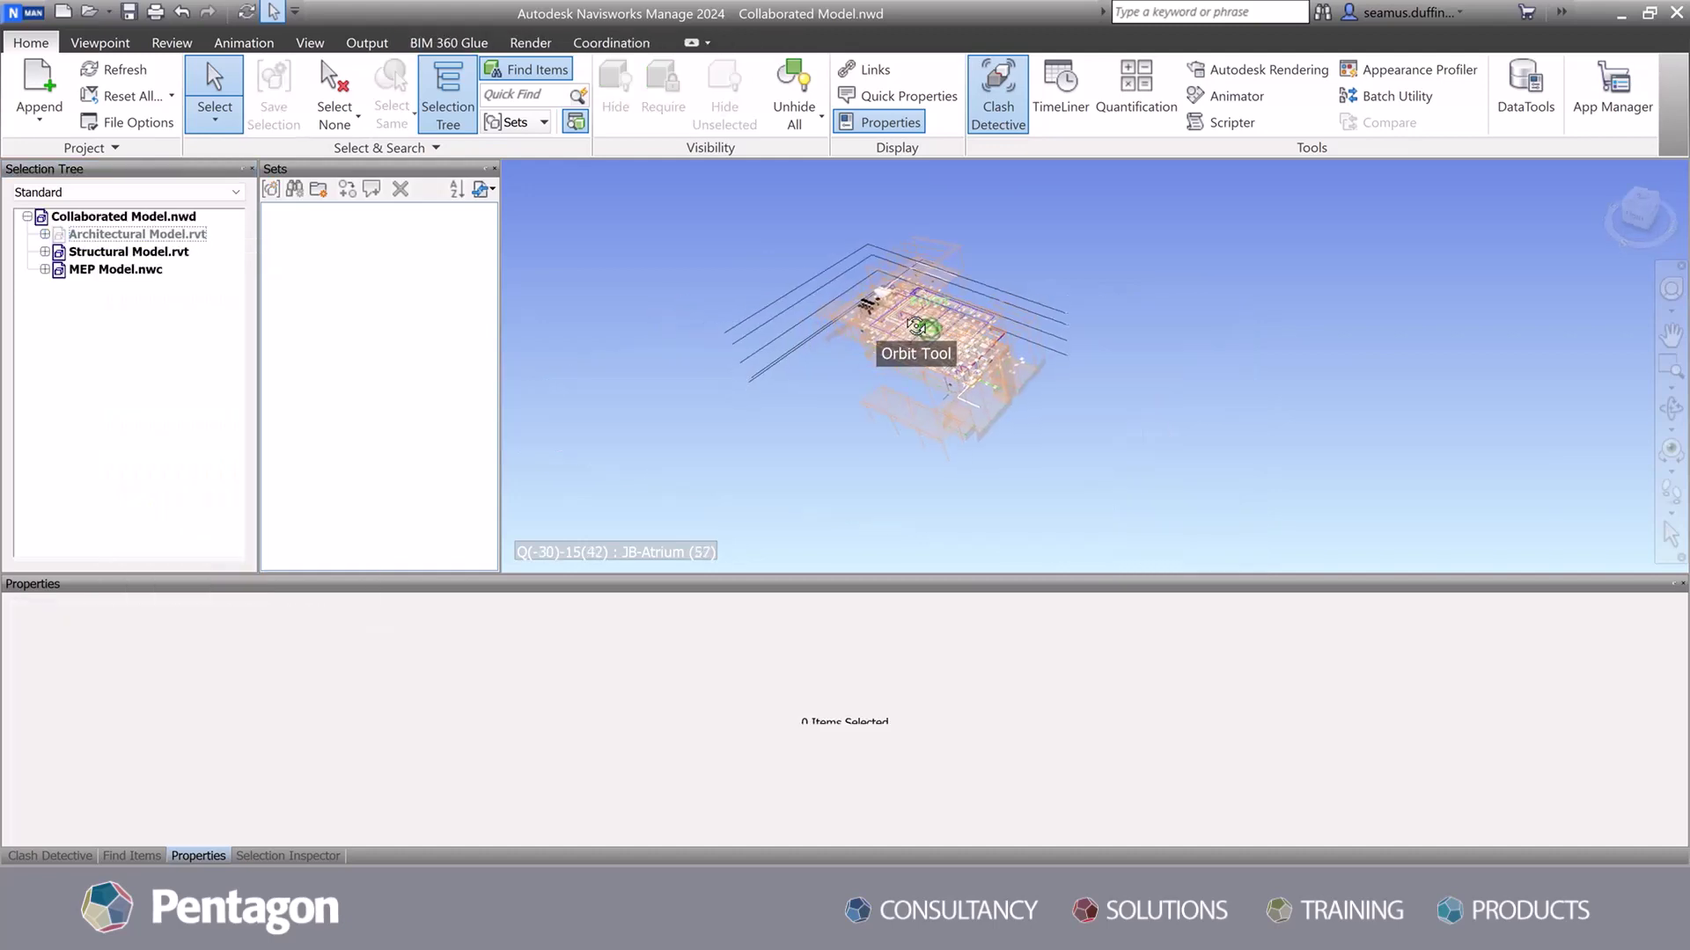
{"action": "scroll", "coordinate": [916, 324], "scroll_direction": "up", "scroll_amount": 3}
{"action": "middle_click_drag", "start_coordinate": [897, 339], "coordinate": [1141, 299], "text": "shift"}
{"action": "left_click", "coordinate": [1140, 299]}
{"action": "right_click", "coordinate": [1141, 300]}
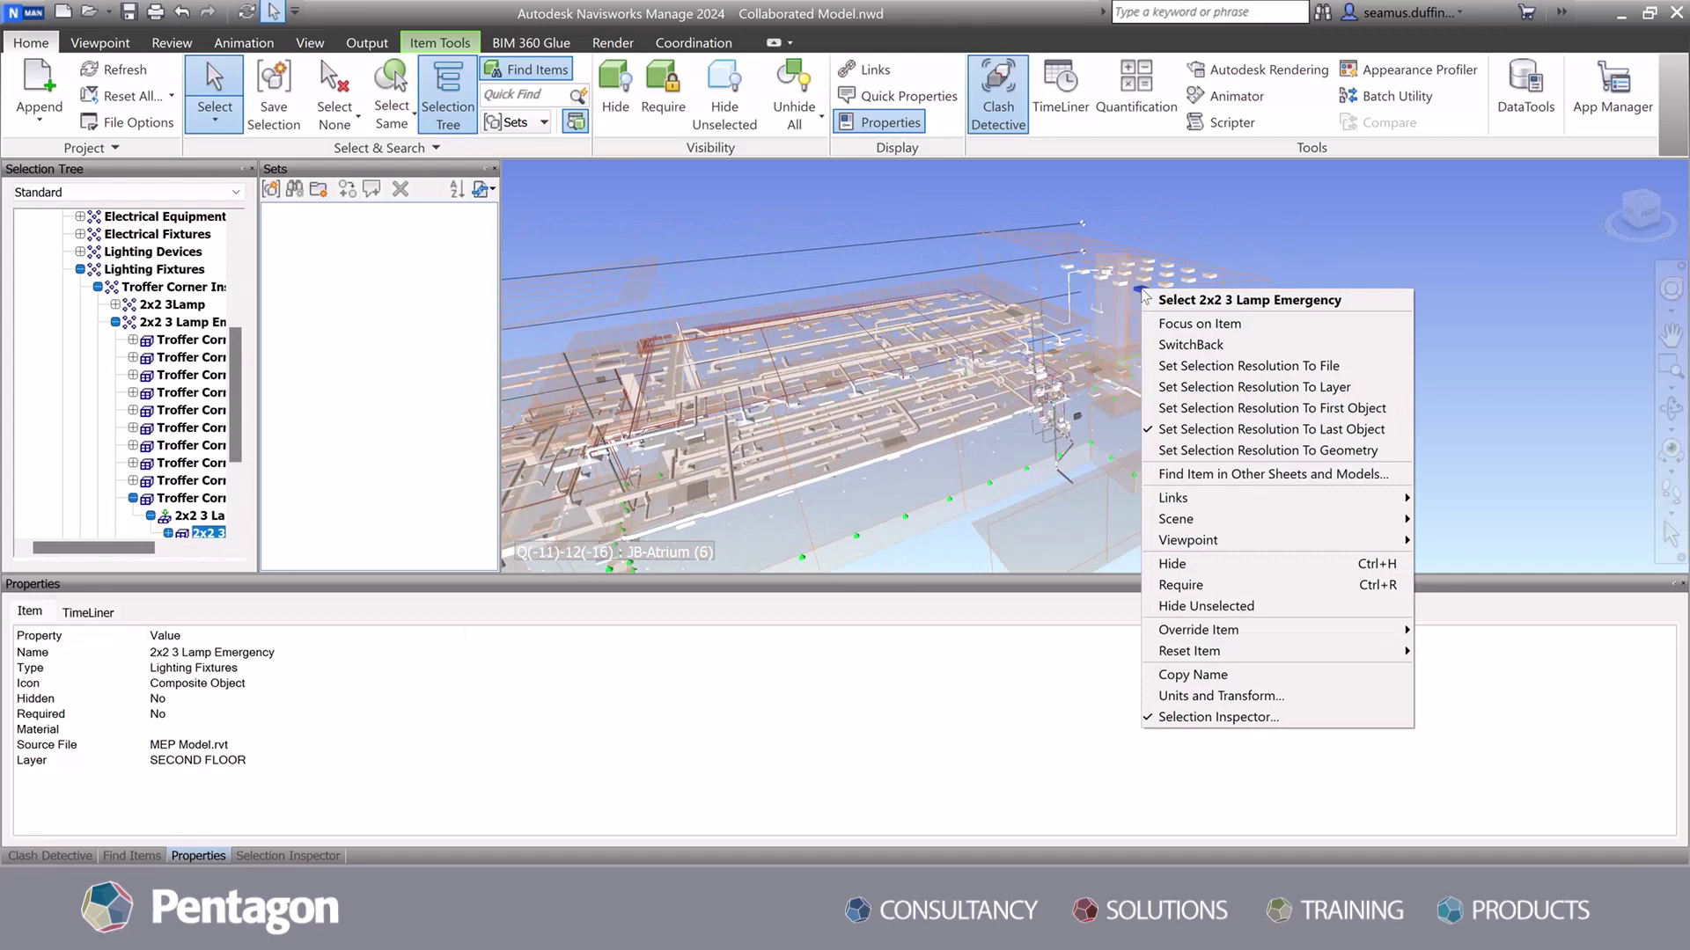
{"action": "left_click", "coordinate": [1162, 324]}
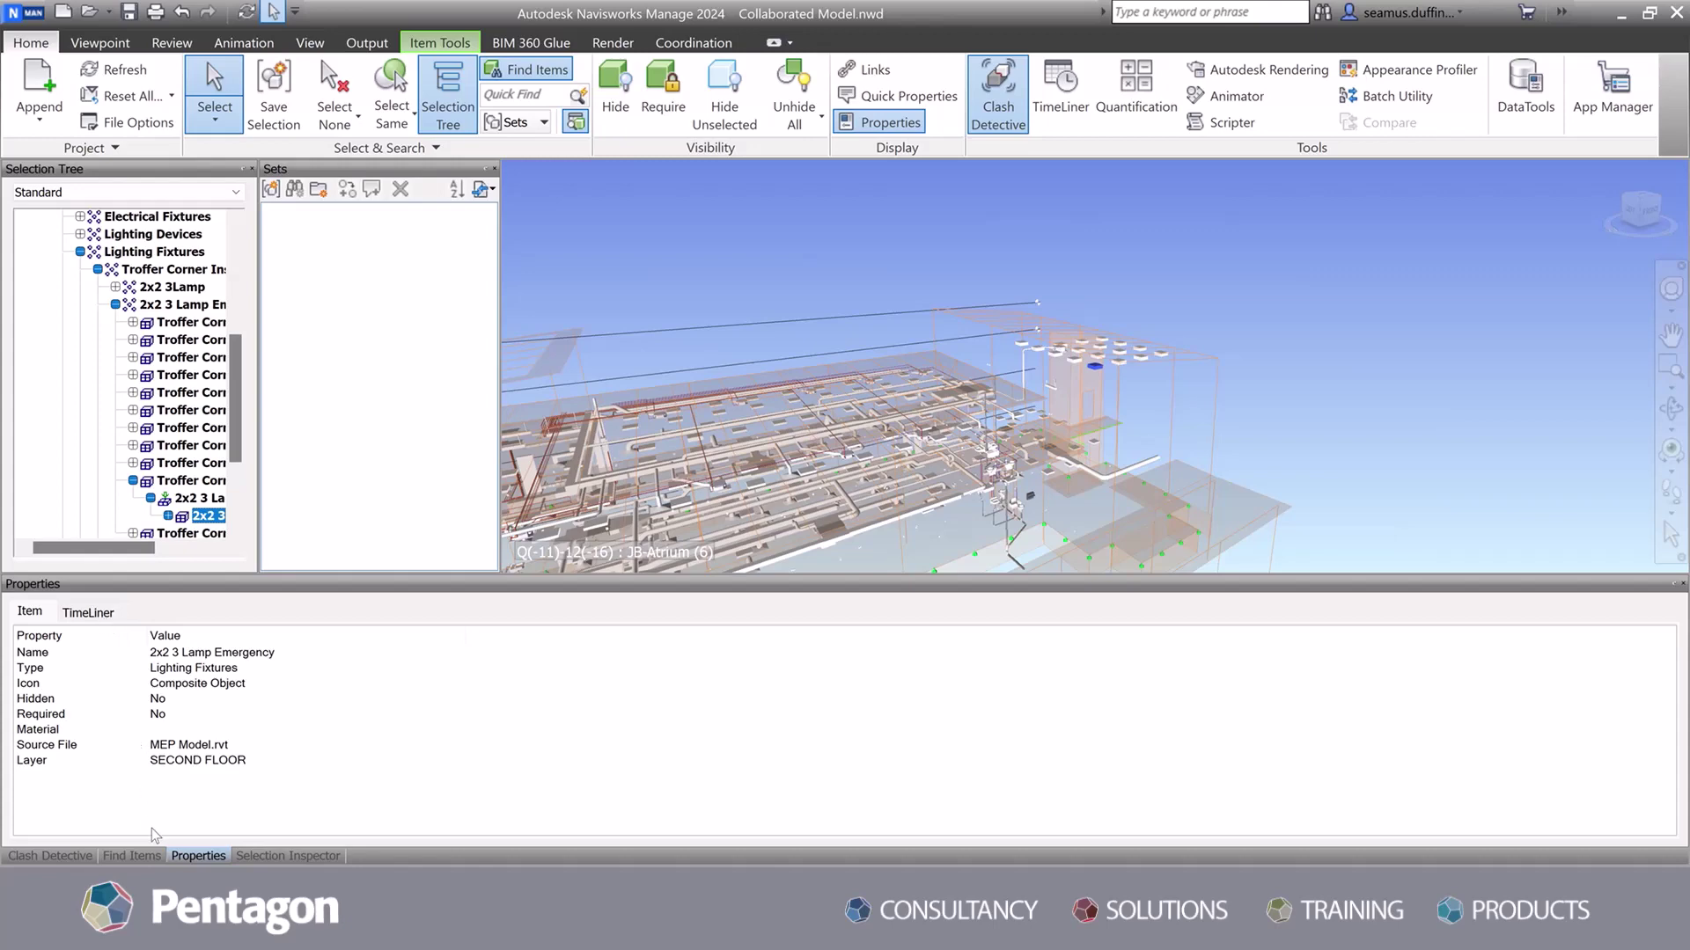
{"action": "left_click", "coordinate": [144, 632]}
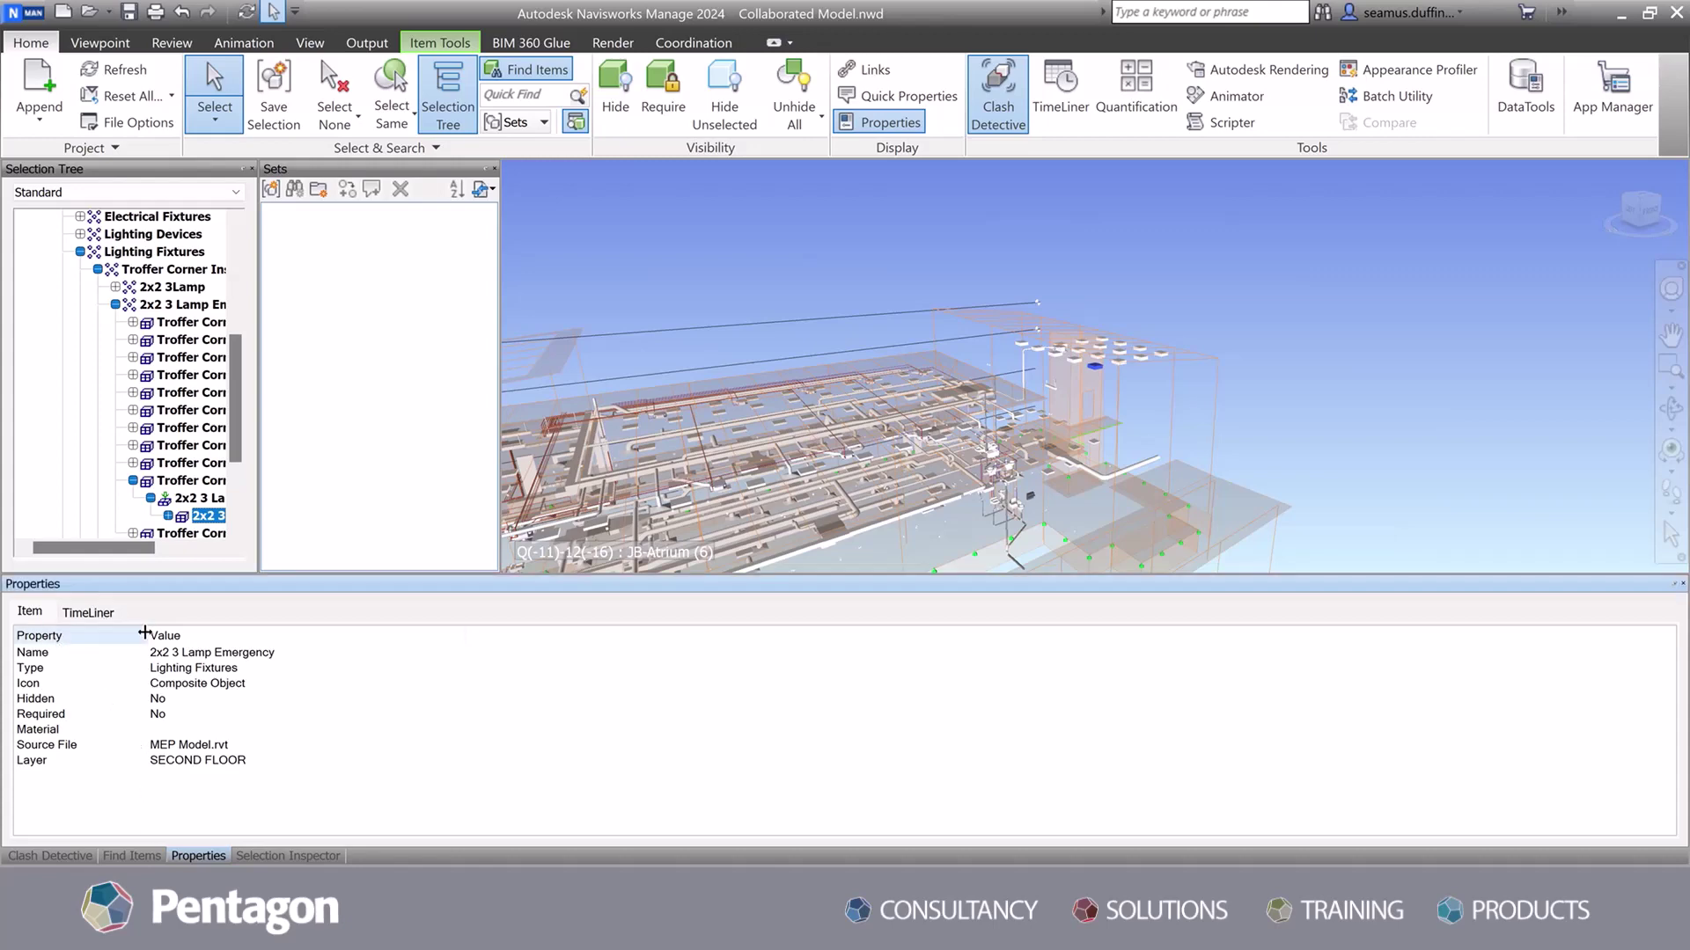
{"action": "left_click_drag", "start_coordinate": [145, 633], "coordinate": [165, 633]}
- Unhide Architectural Model.rvt and clear the selection
{"action": "left_click", "coordinate": [749, 335]}
{"action": "middle_click_drag", "start_coordinate": [751, 334], "coordinate": [808, 273], "text": "shift"}
{"action": "scroll", "coordinate": [28, 319], "scroll_direction": "up", "scroll_amount": 5}
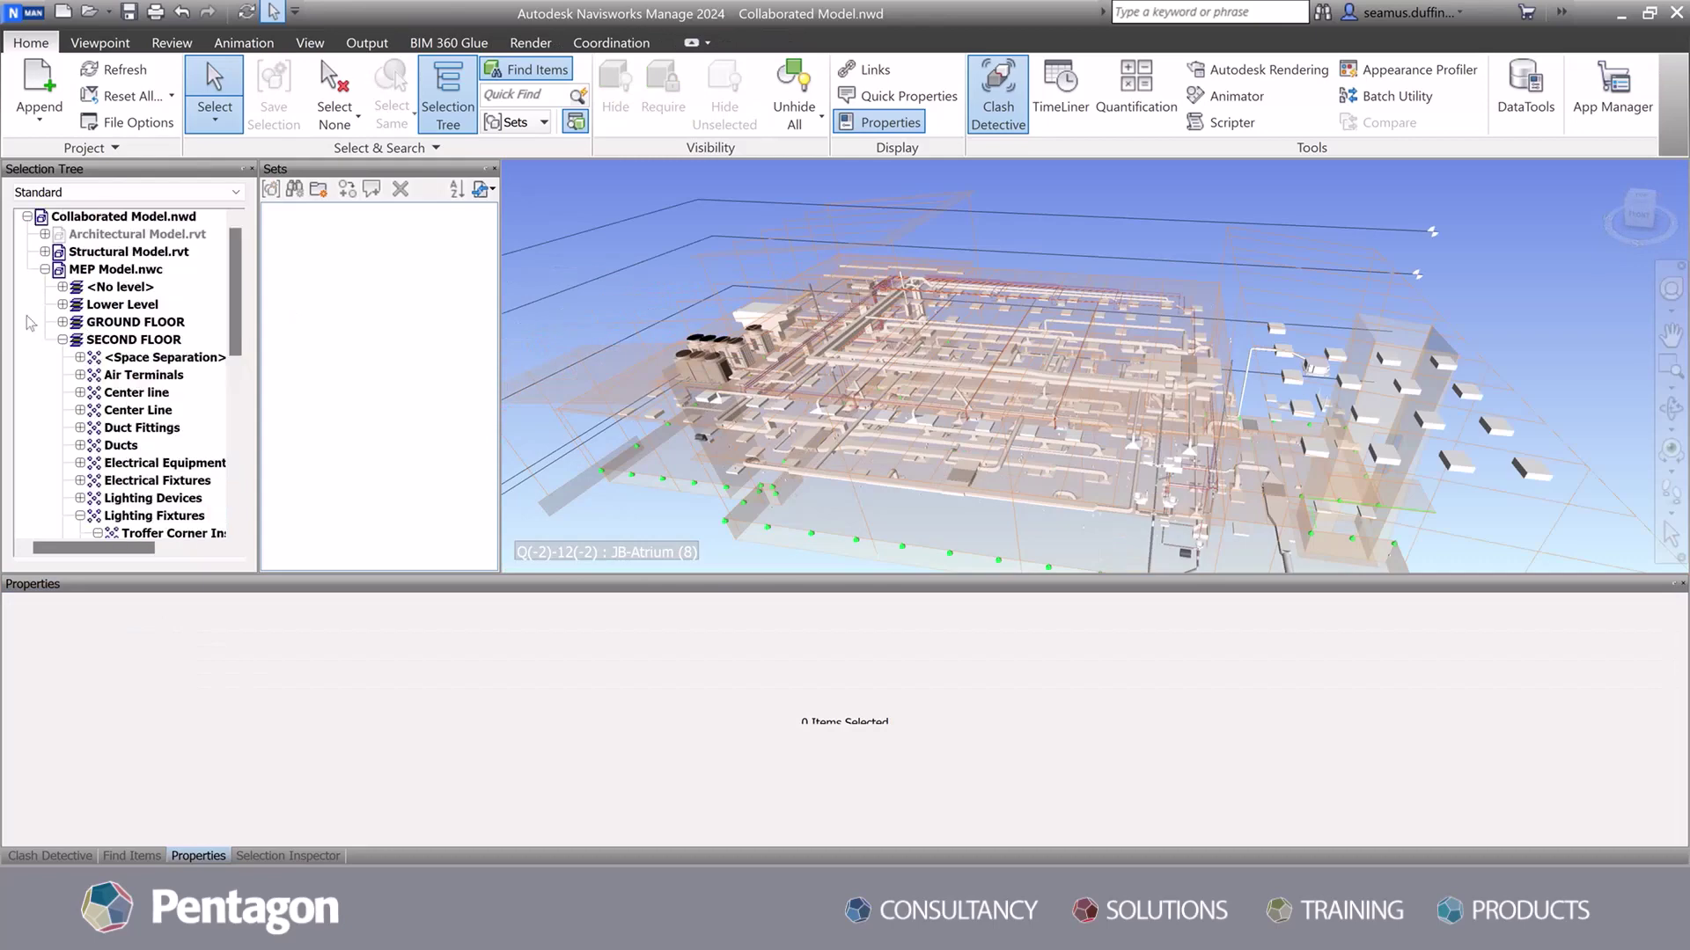
{"action": "left_click", "coordinate": [45, 270]}
{"action": "right_click", "coordinate": [84, 234]}
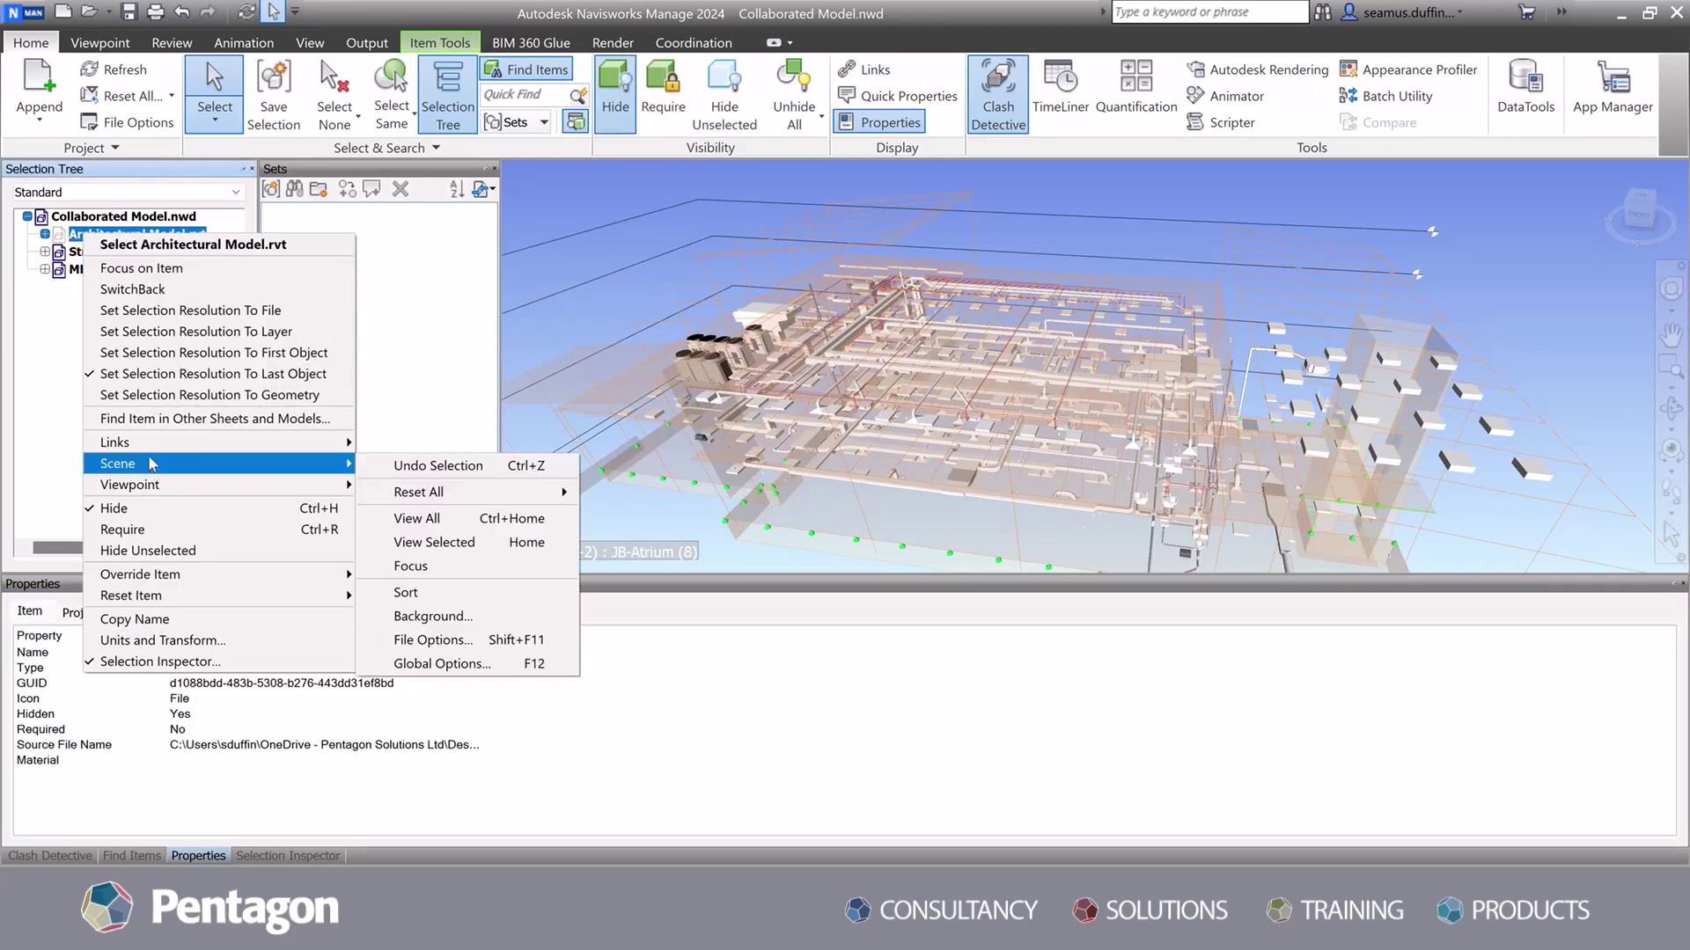
{"action": "left_click", "coordinate": [624, 99]}
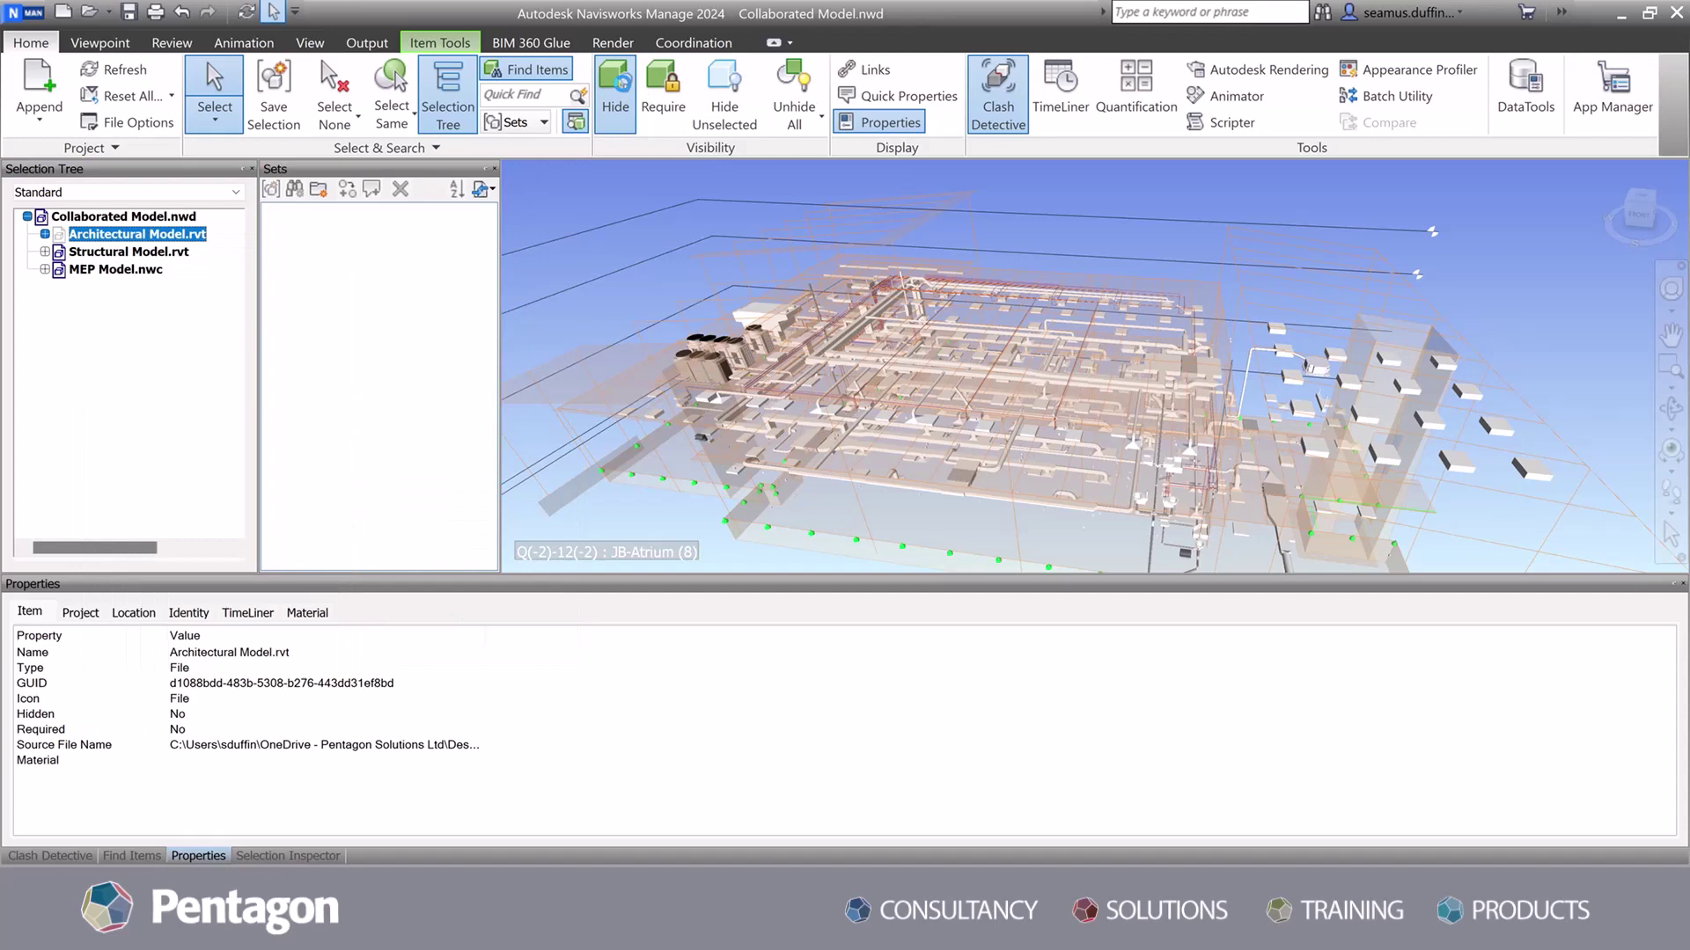
{"action": "left_click", "coordinate": [616, 97]}
{"action": "left_click", "coordinate": [606, 192]}
- Select the facade wall with the green window frames and examine its room and Element properties
{"action": "left_click", "coordinate": [861, 431]}
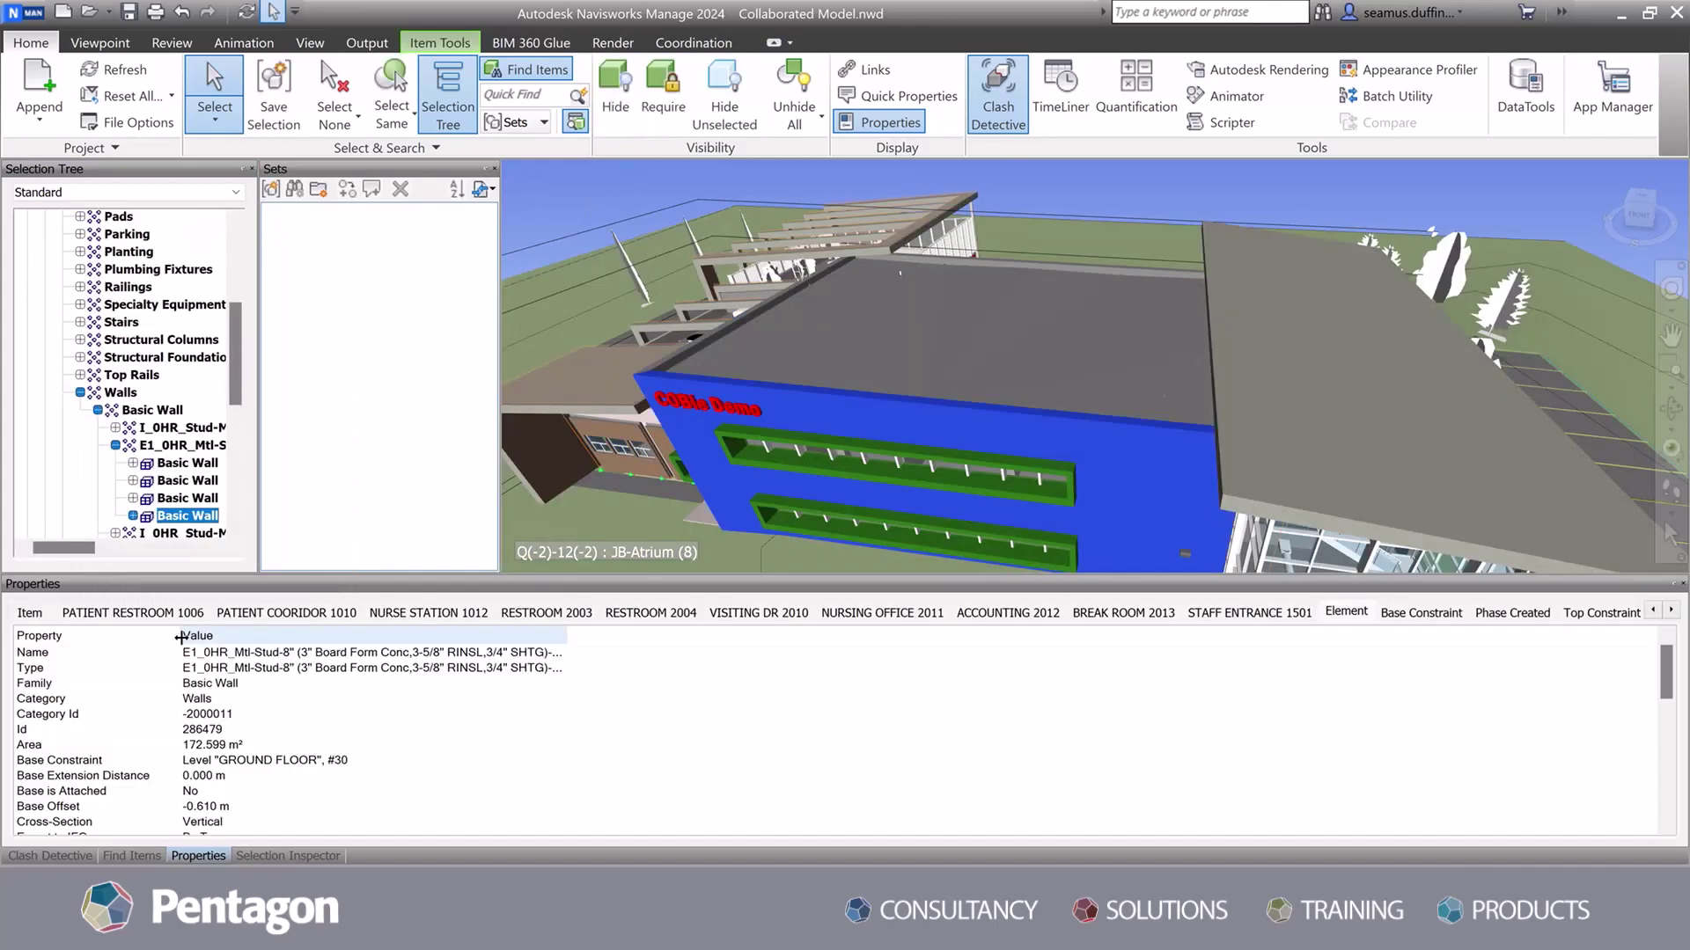
{"action": "left_click", "coordinate": [132, 613]}
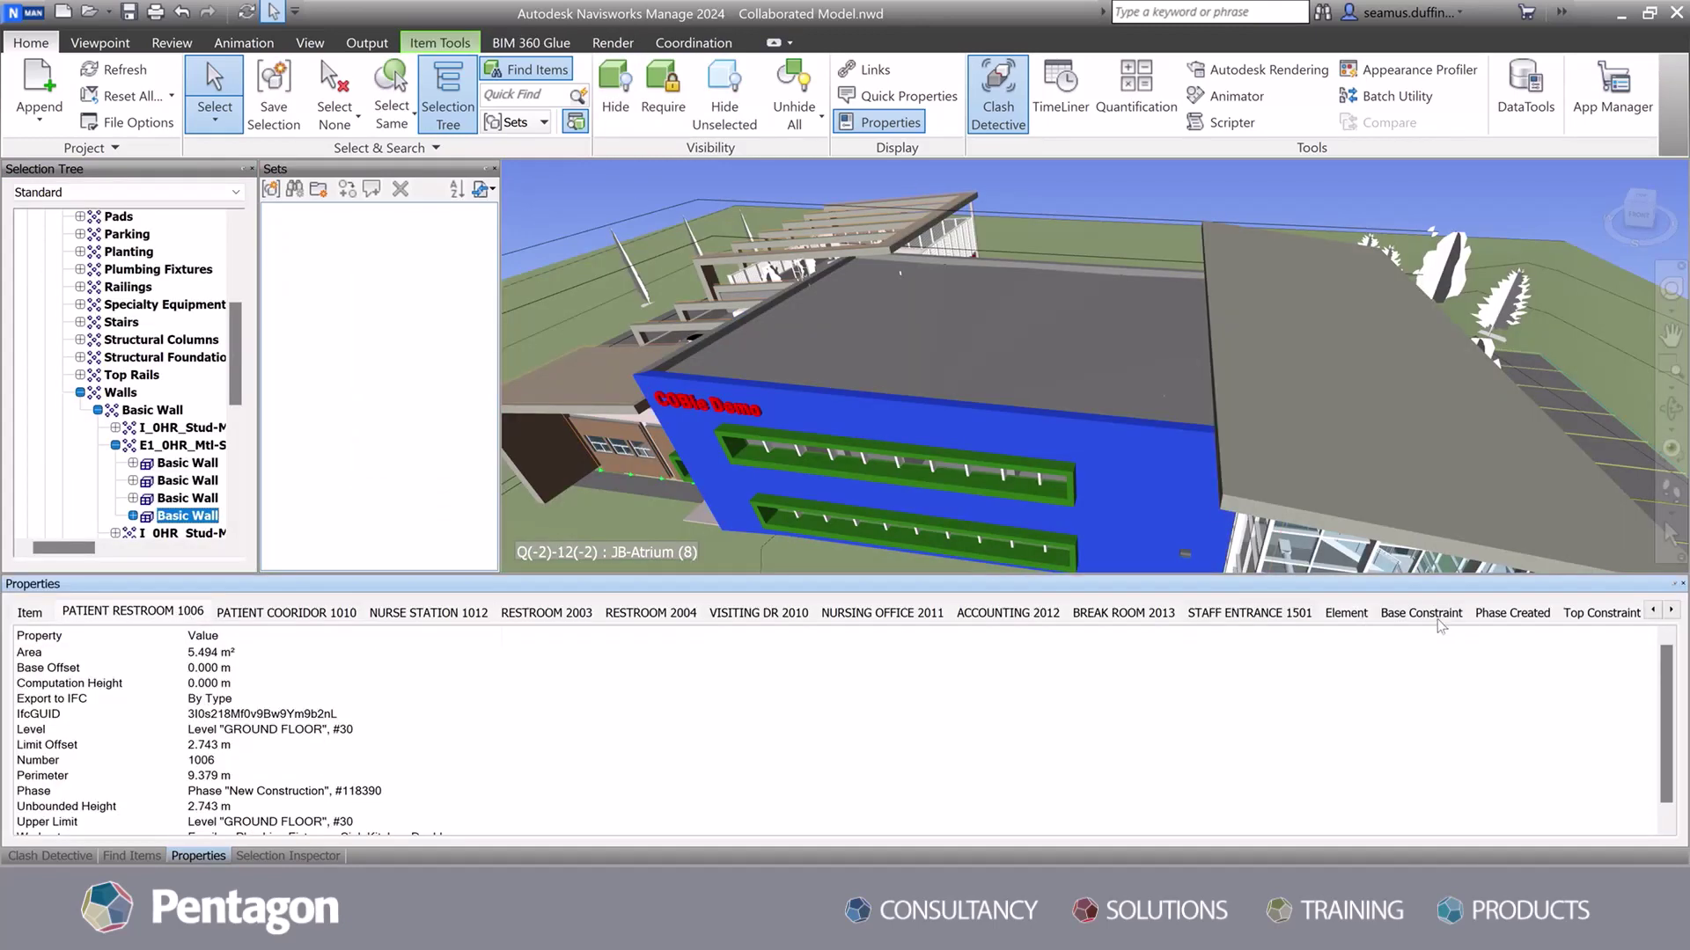
{"action": "left_click", "coordinate": [880, 613]}
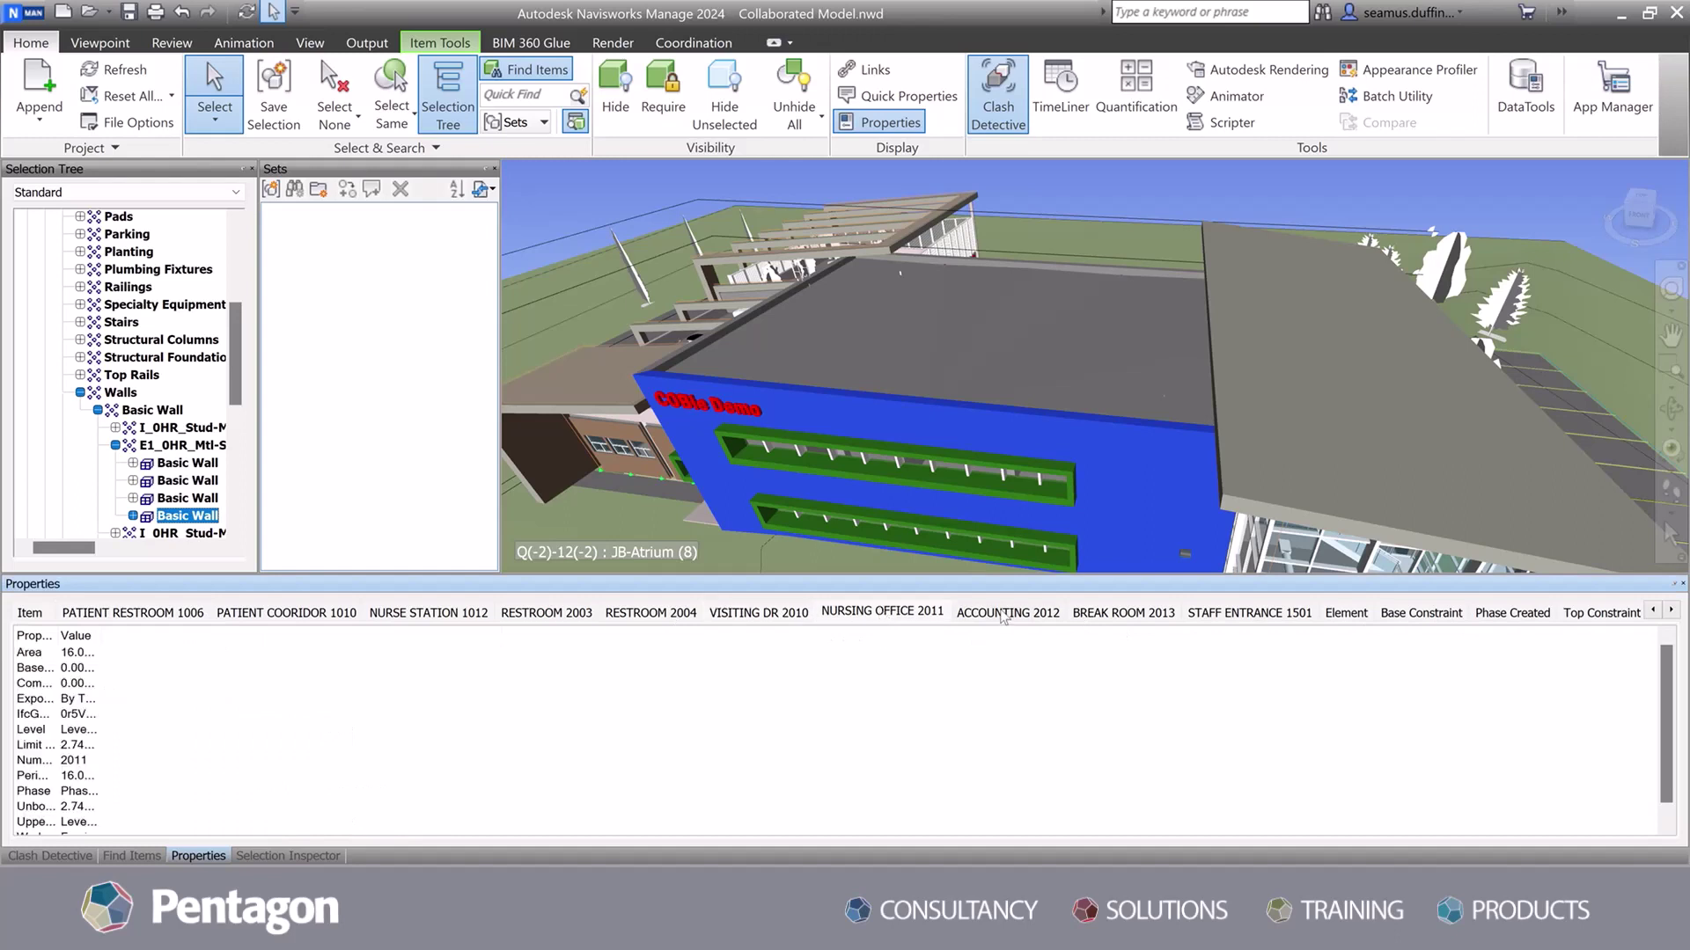
{"action": "left_click", "coordinate": [1346, 612]}
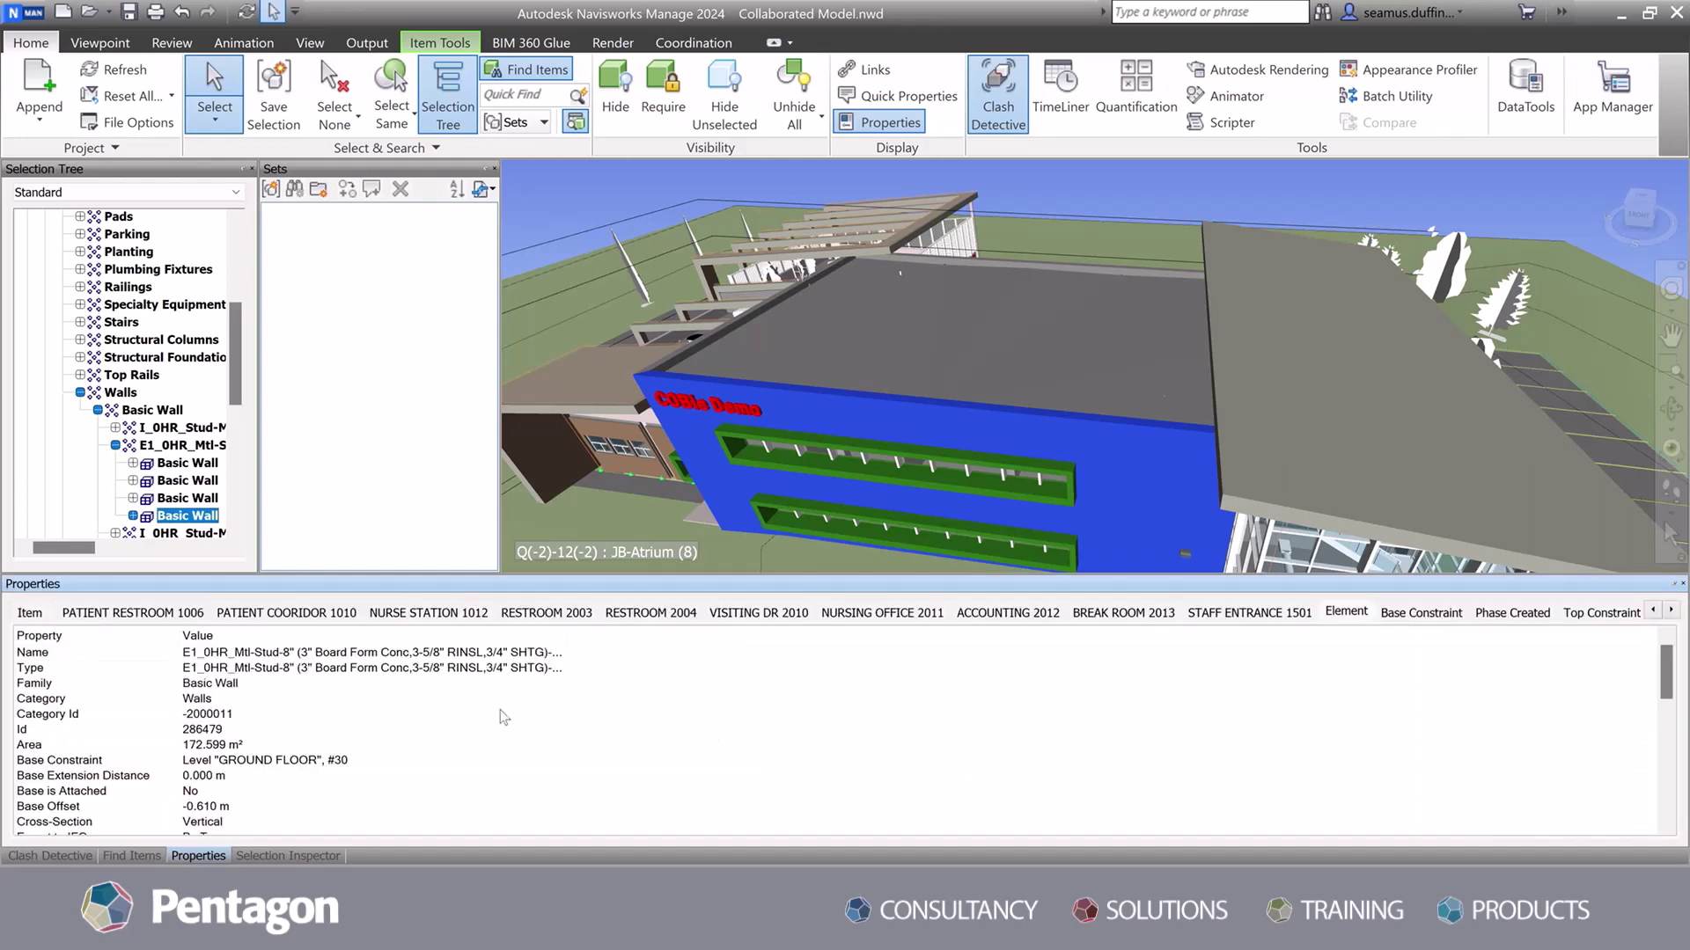
{"action": "scroll", "coordinate": [299, 715], "scroll_direction": "down", "scroll_amount": 3}
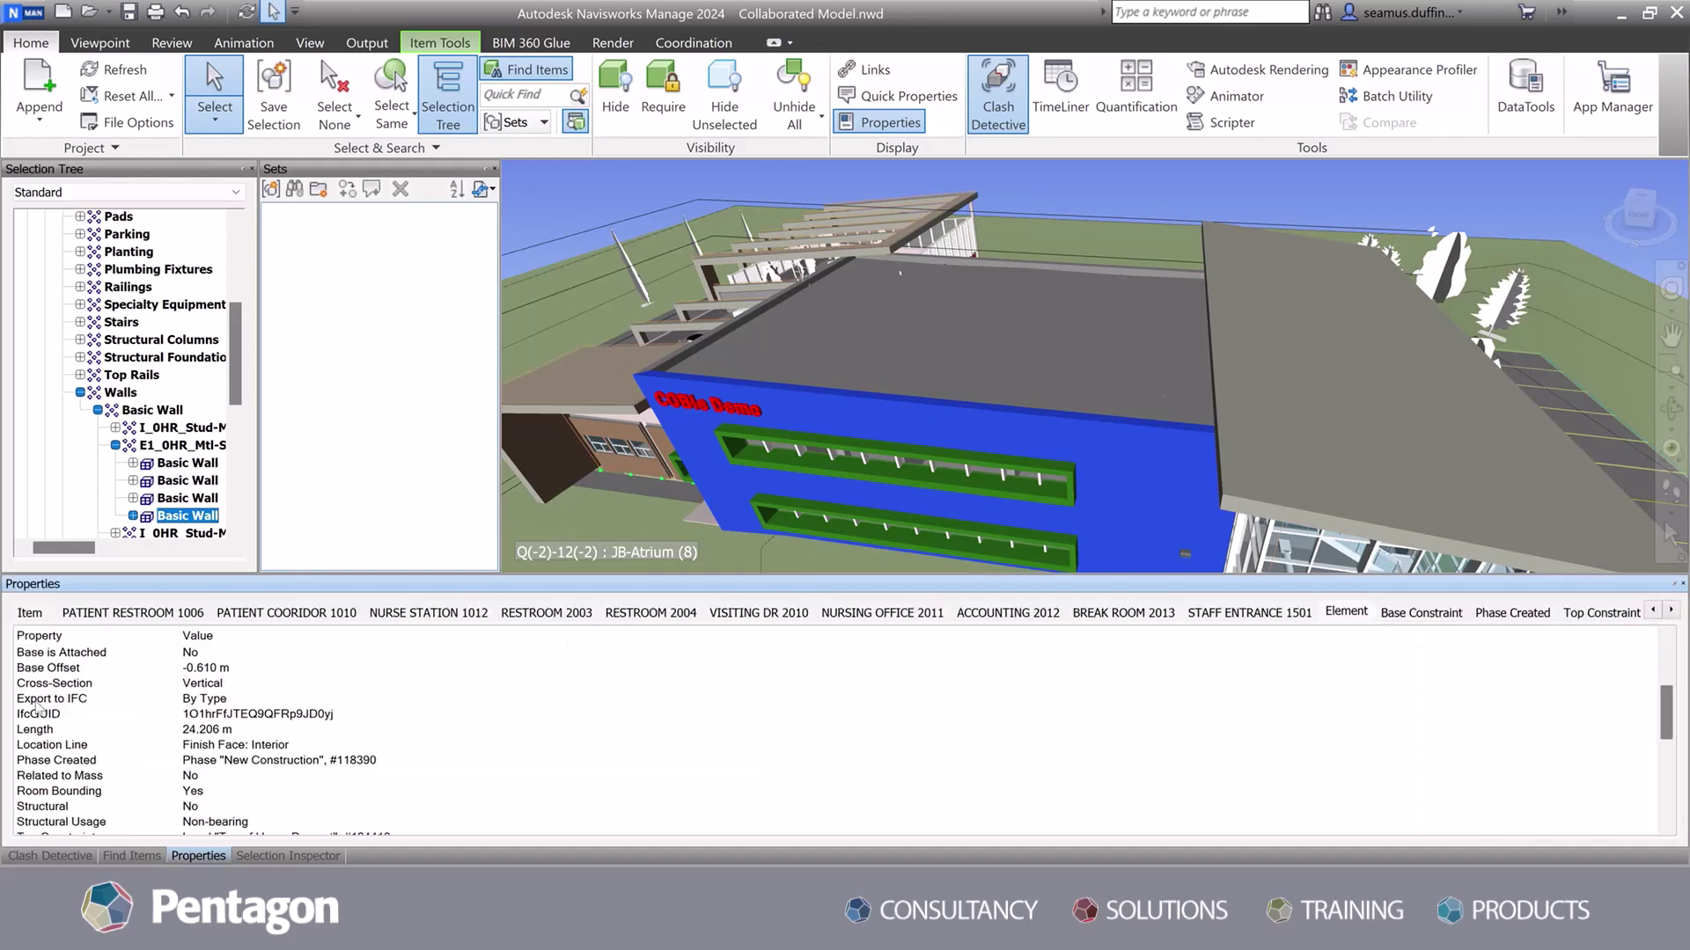
{"action": "left_click", "coordinate": [37, 700]}
{"action": "scroll", "coordinate": [88, 703], "scroll_direction": "down", "scroll_amount": 5}
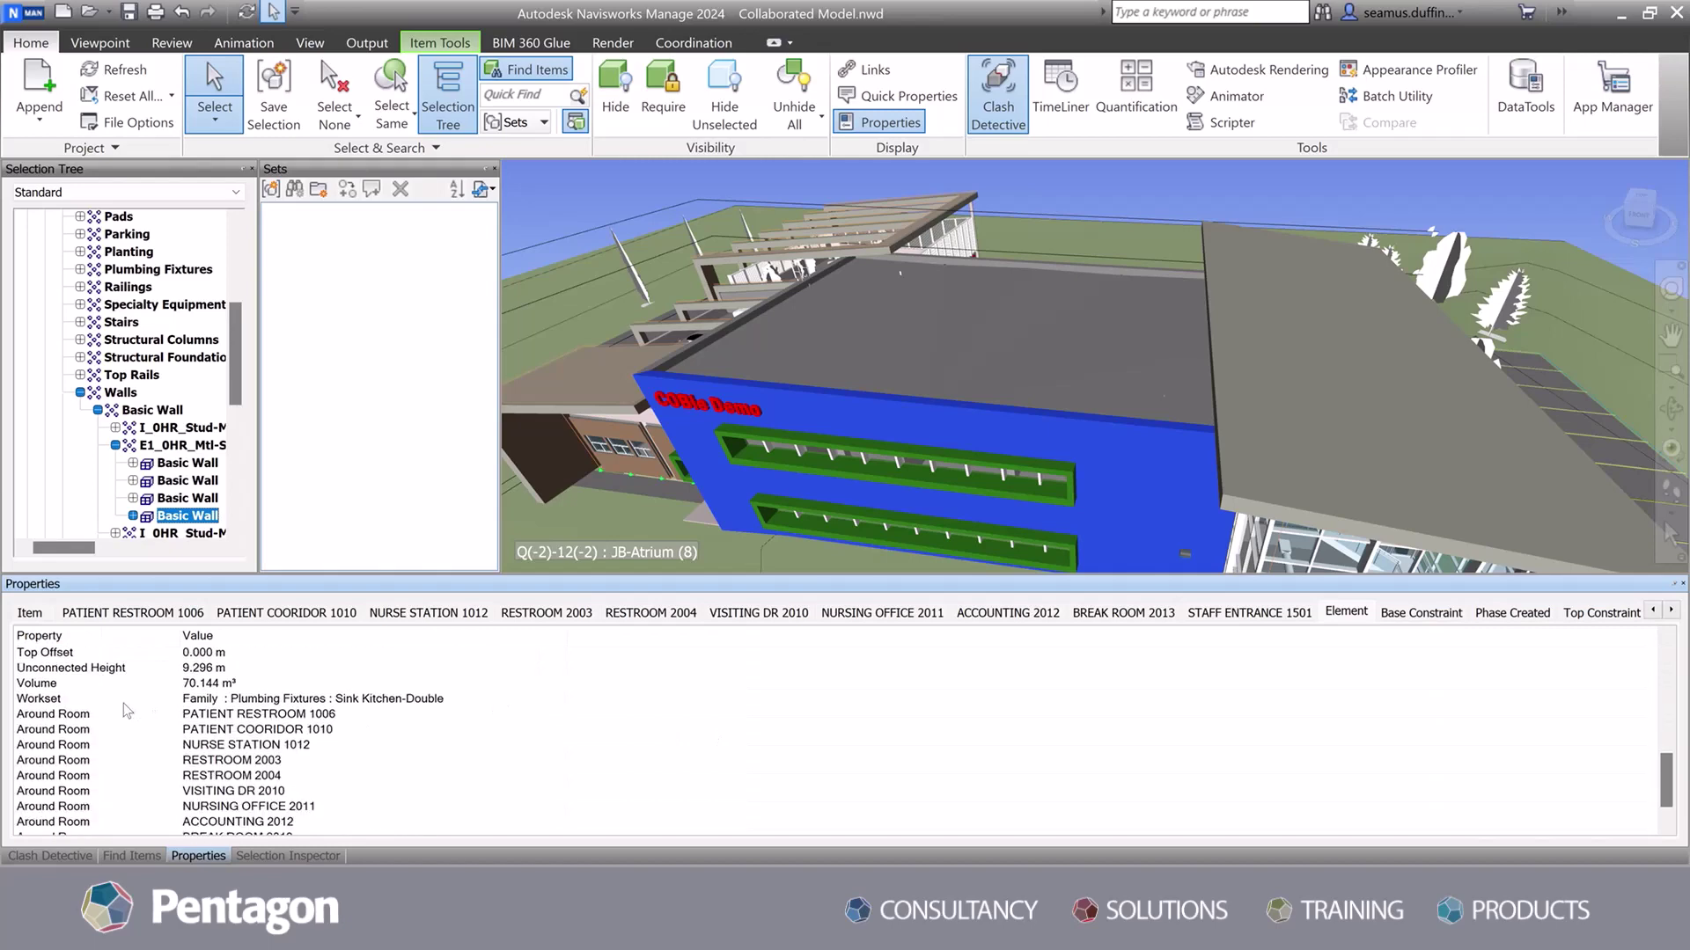
{"action": "scroll", "coordinate": [123, 709], "scroll_direction": "down", "scroll_amount": 1}
{"action": "scroll", "coordinate": [123, 704], "scroll_direction": "up", "scroll_amount": 10}
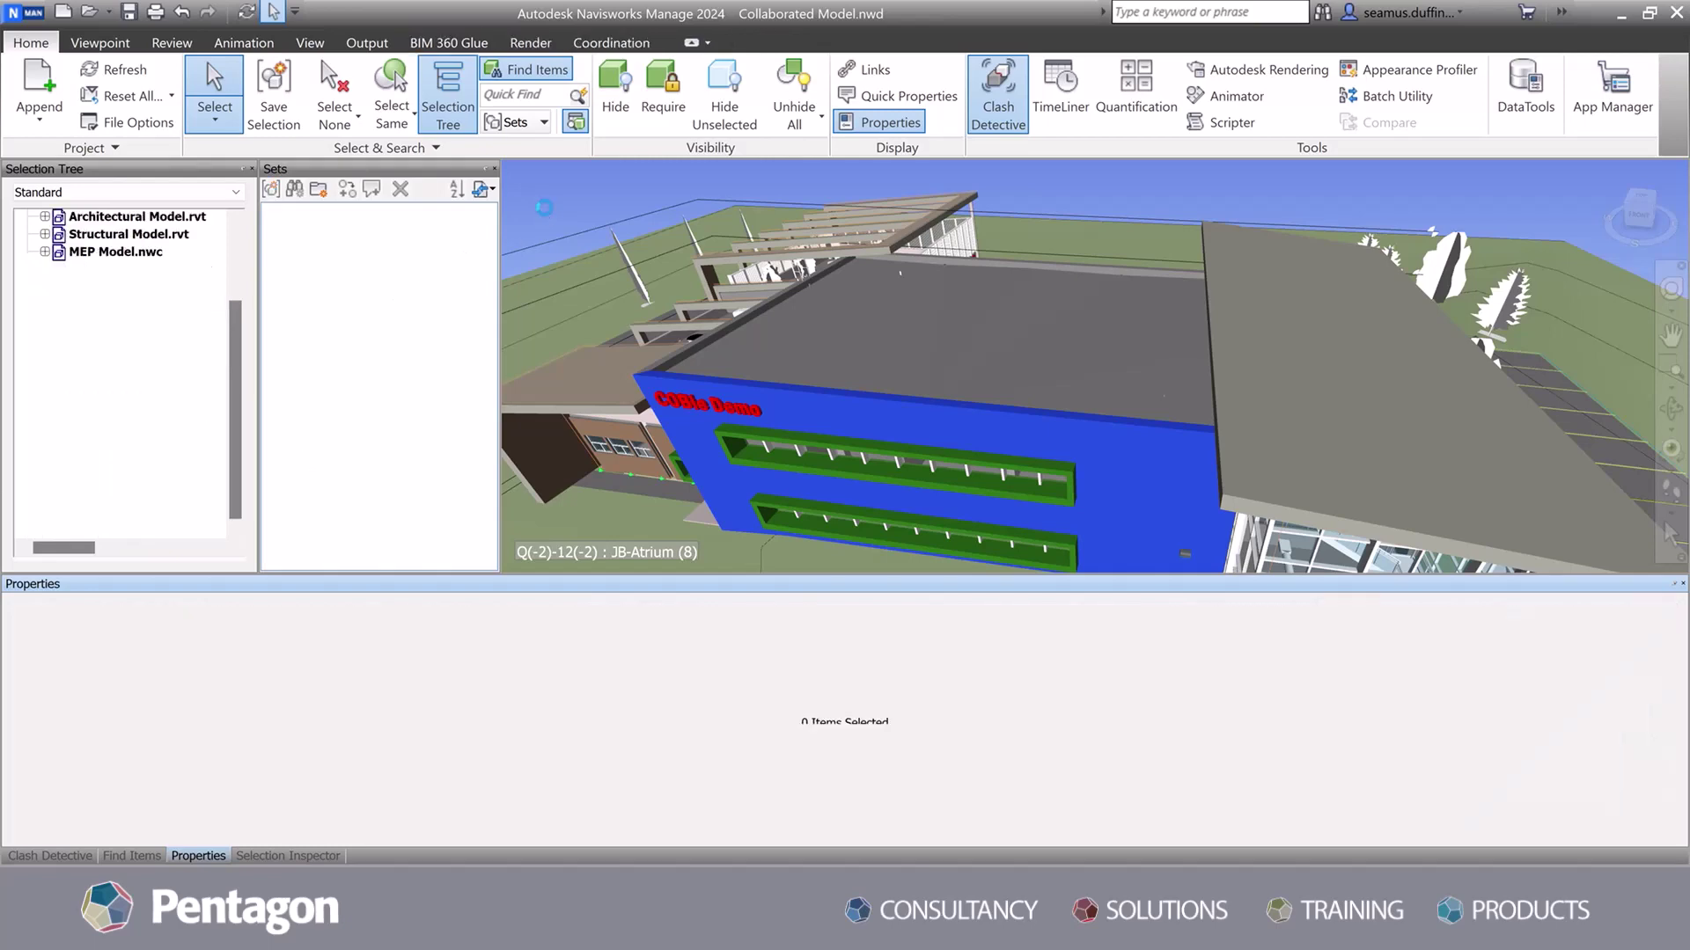
- Go to set management without creating a set and turn off the Selection Inspector
{"action": "mouse_move", "coordinate": [634, 387]}
{"action": "middle_mouse_down", "text": "shift"}
{"action": "mouse_move", "coordinate": [679, 390]}
{"action": "mouse_move", "coordinate": [642, 389]}
{"action": "middle_mouse_up", "text": "shift"}
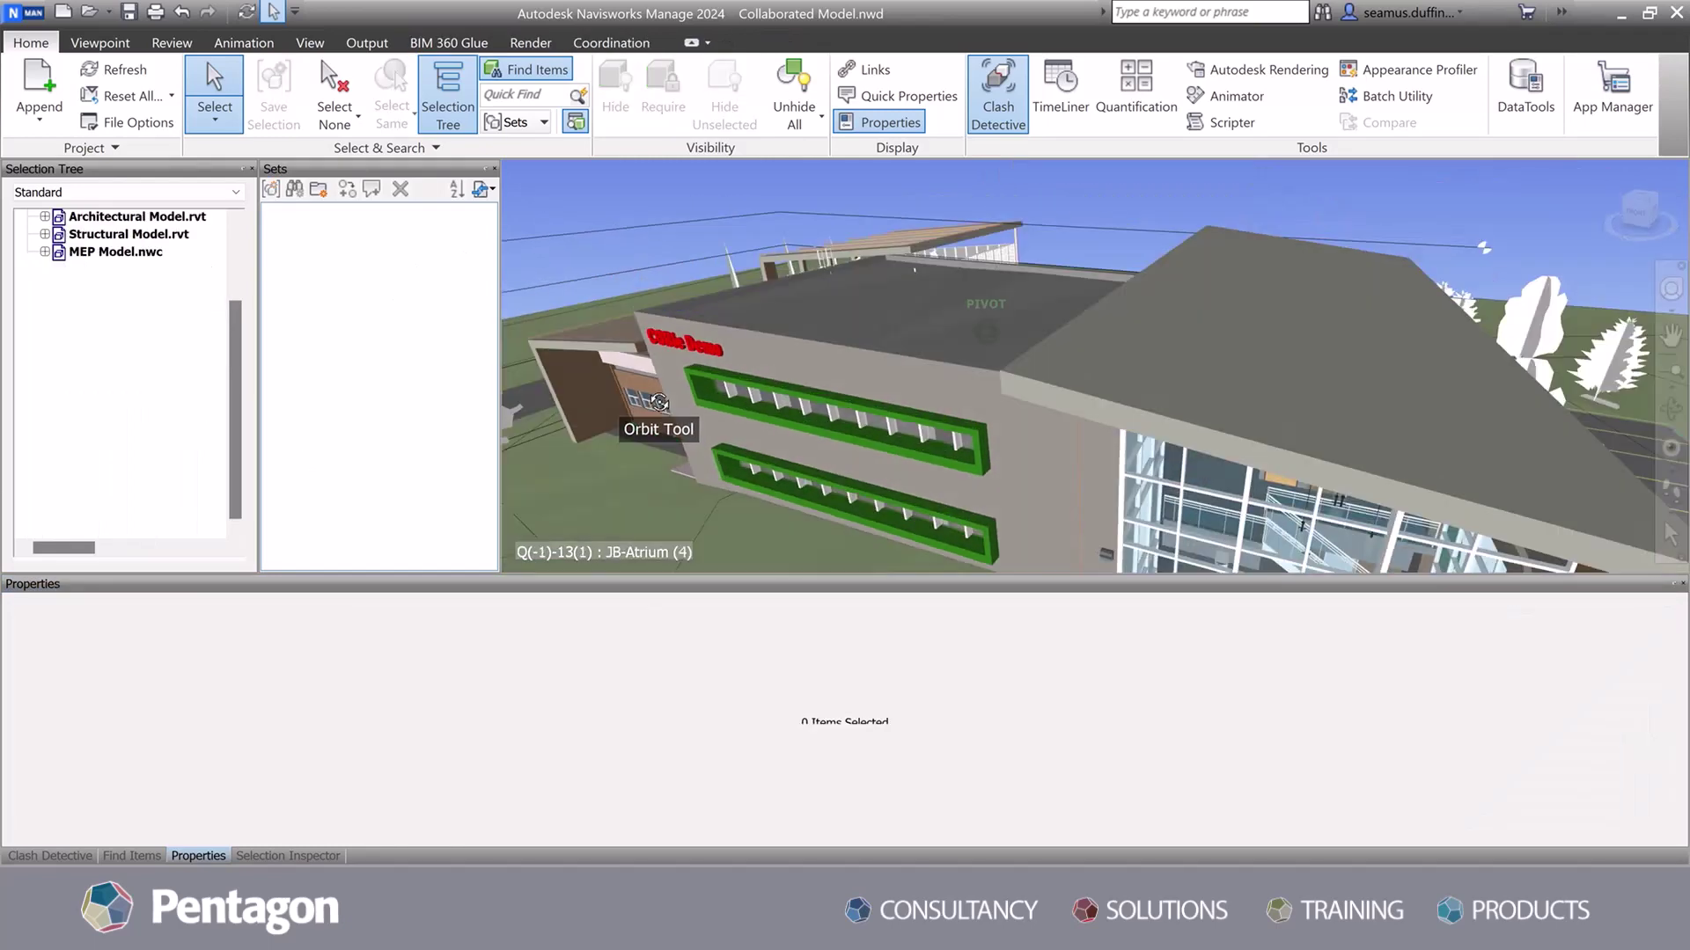
{"action": "left_click", "coordinate": [300, 188]}
{"action": "left_click", "coordinate": [521, 123]}
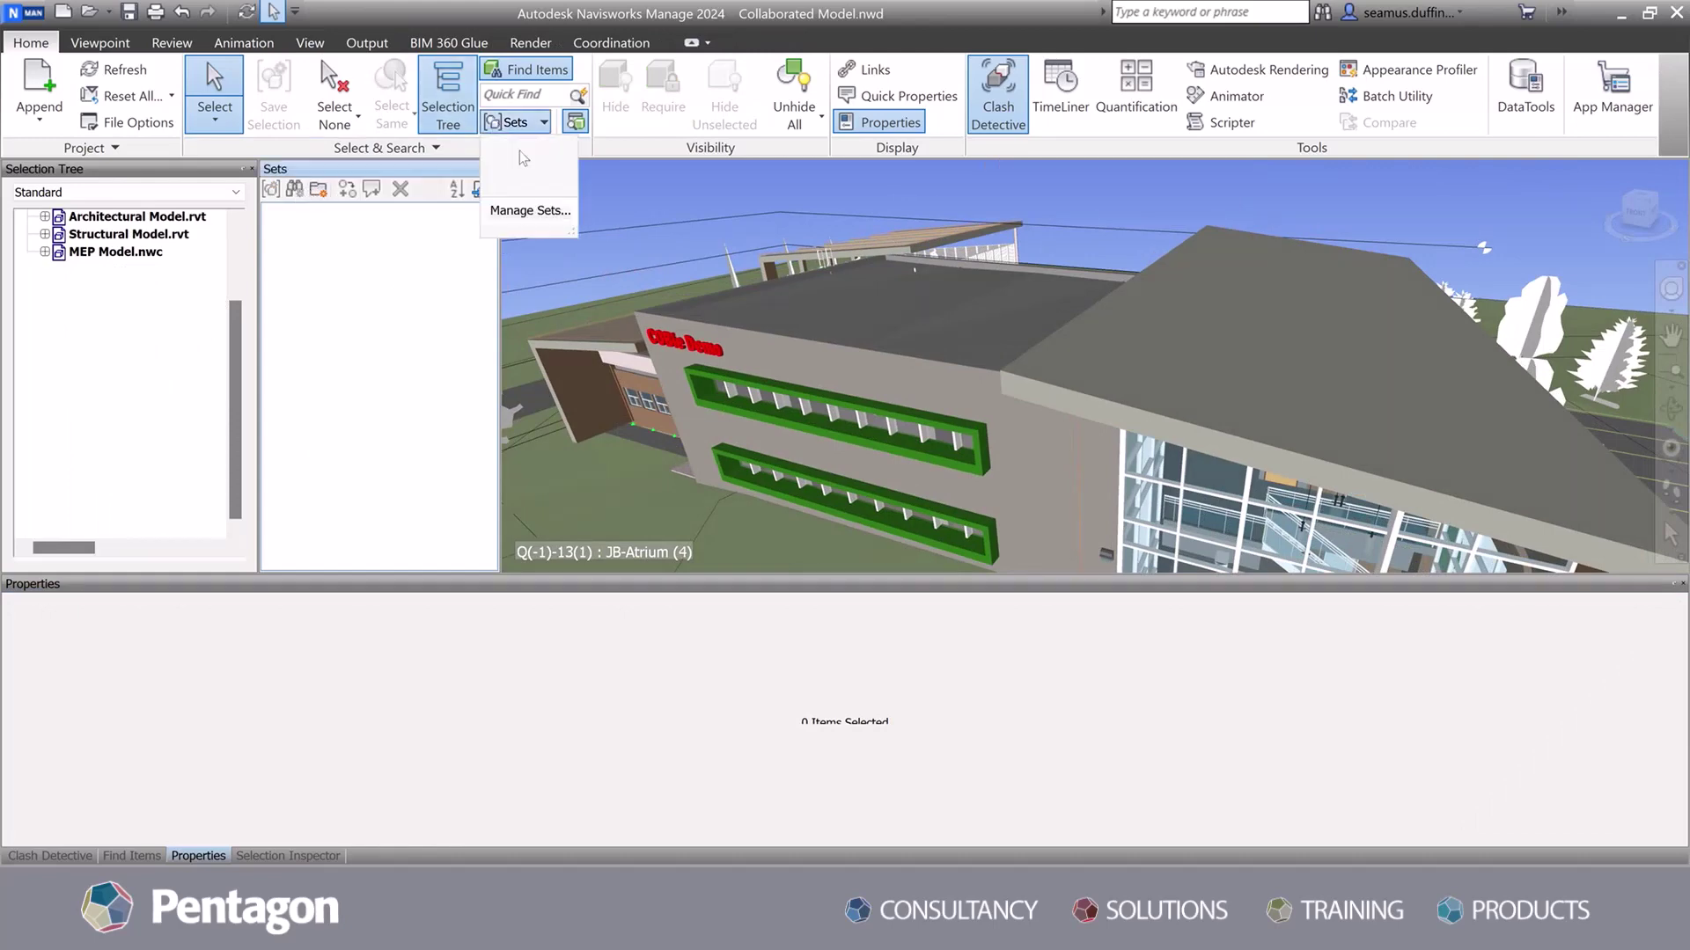
{"action": "left_click", "coordinate": [511, 210]}
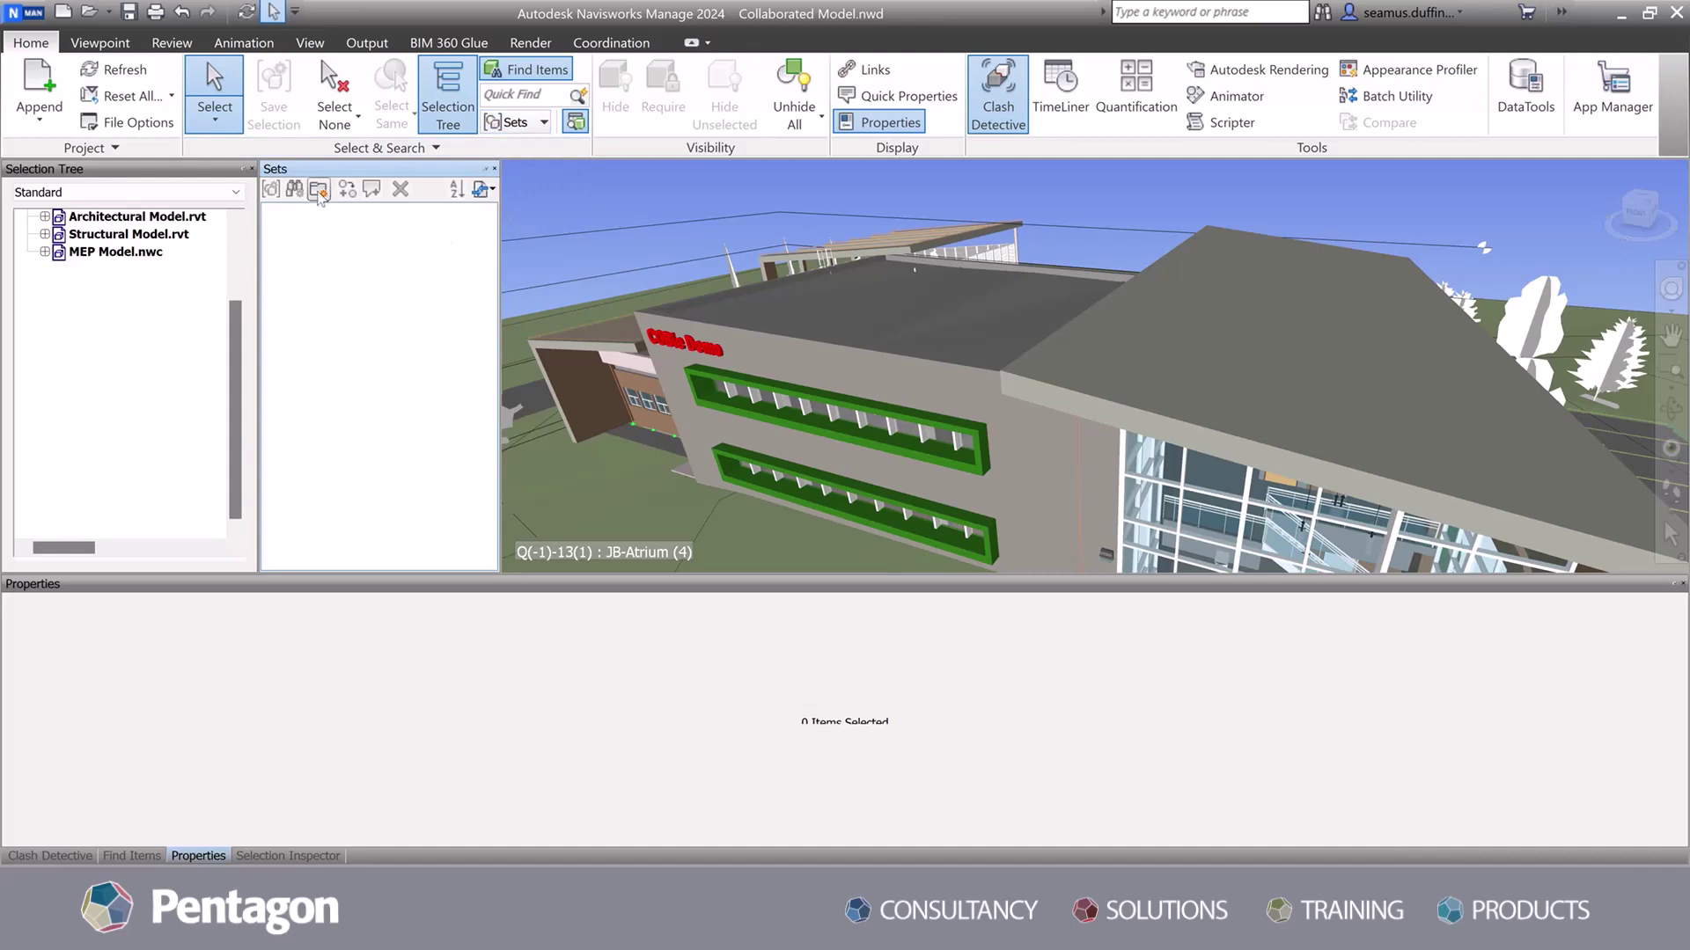
{"action": "right_click", "coordinate": [291, 222]}
{"action": "key", "text": "Escape"}
{"action": "left_click", "coordinate": [575, 122]}
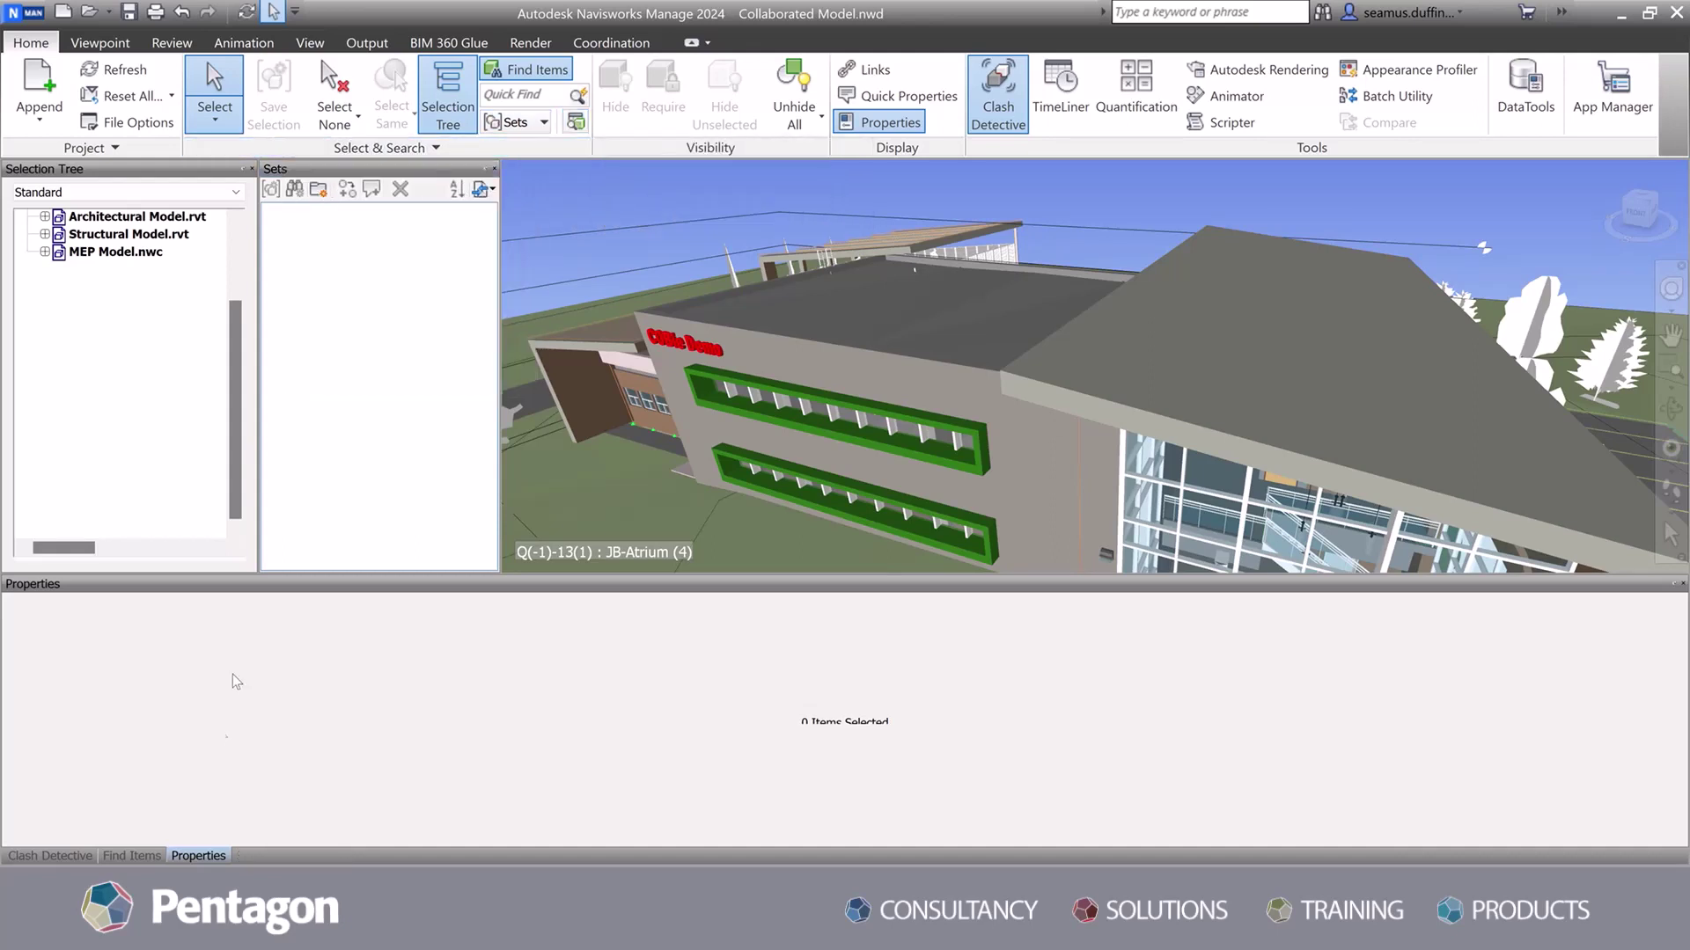
{"action": "left_click", "coordinate": [61, 856]}
{"action": "left_click", "coordinate": [132, 856]}
{"action": "left_click", "coordinate": [198, 855]}
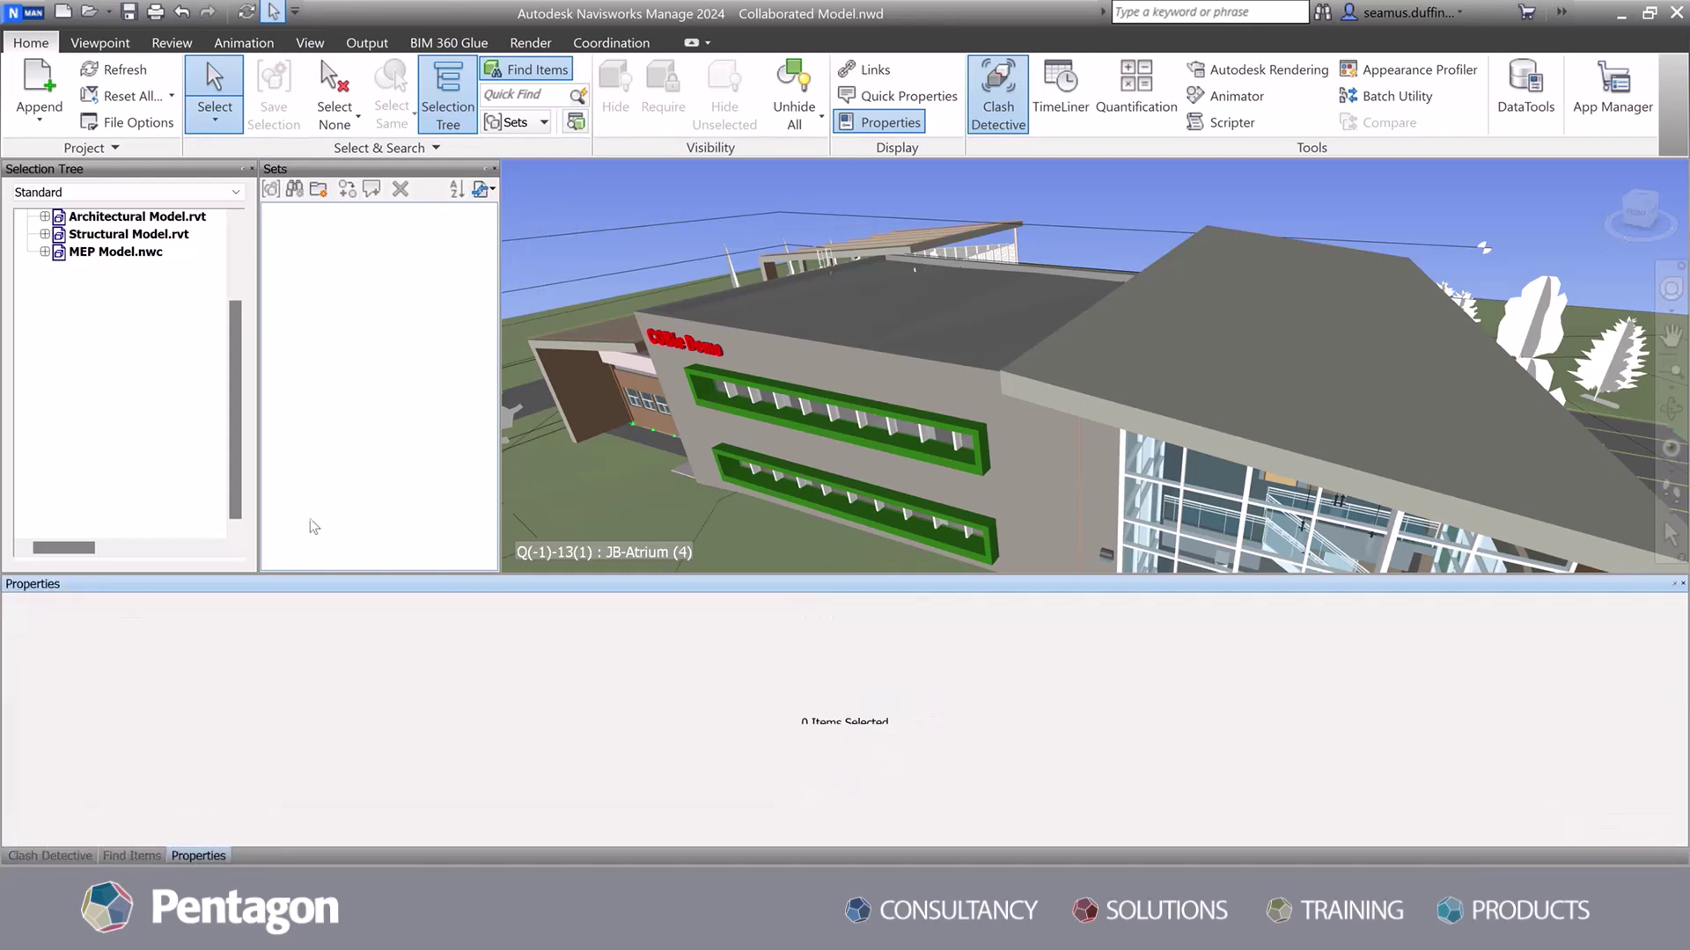
{"action": "left_click", "coordinate": [349, 287]}
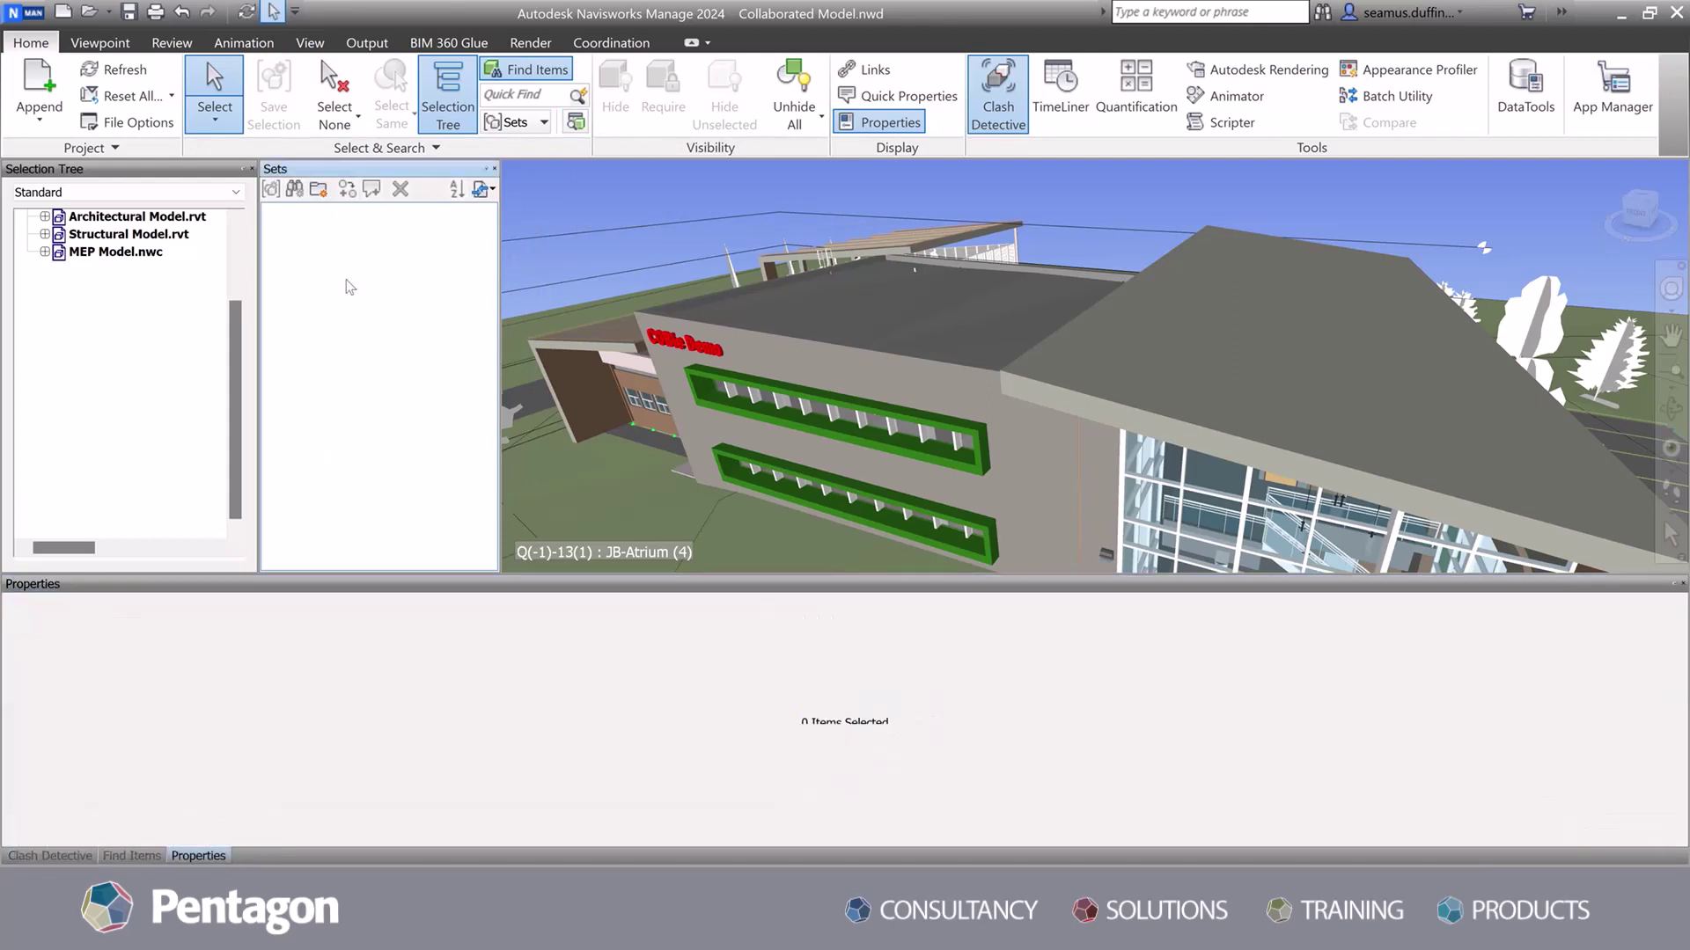
- Set up a Find Items search of Collaborated Model.nwd with category Item, property Name, condition Contains and value Wall
{"action": "left_click", "coordinate": [515, 74]}
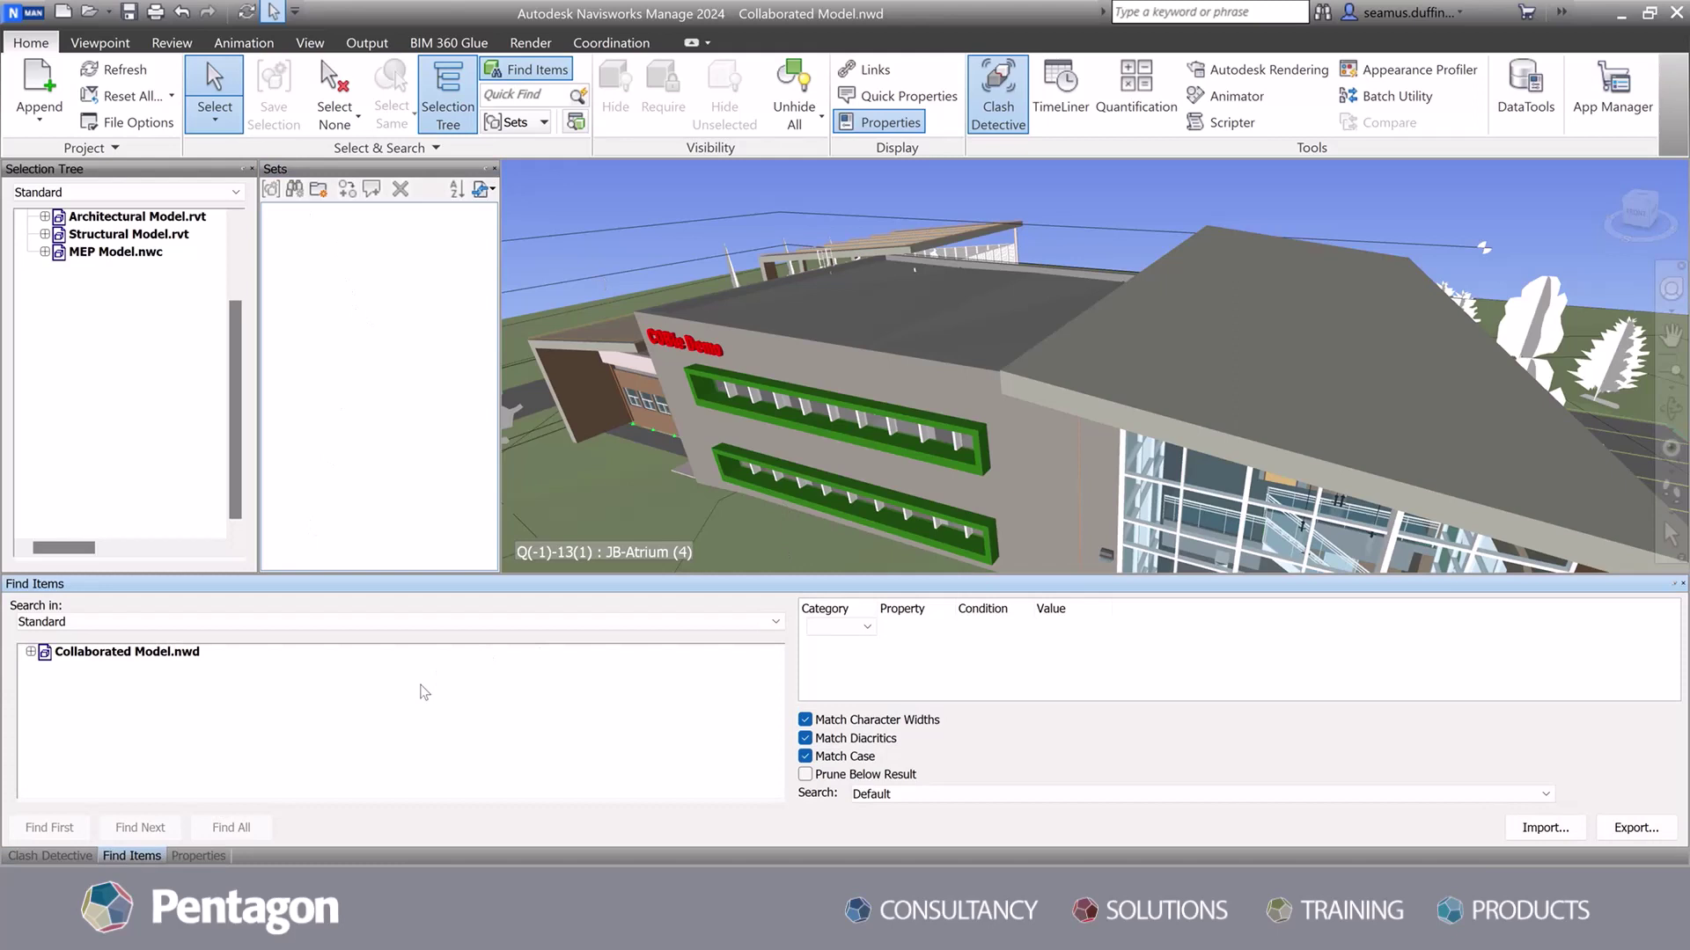
{"action": "left_click", "coordinate": [148, 655]}
{"action": "left_click", "coordinate": [849, 628]}
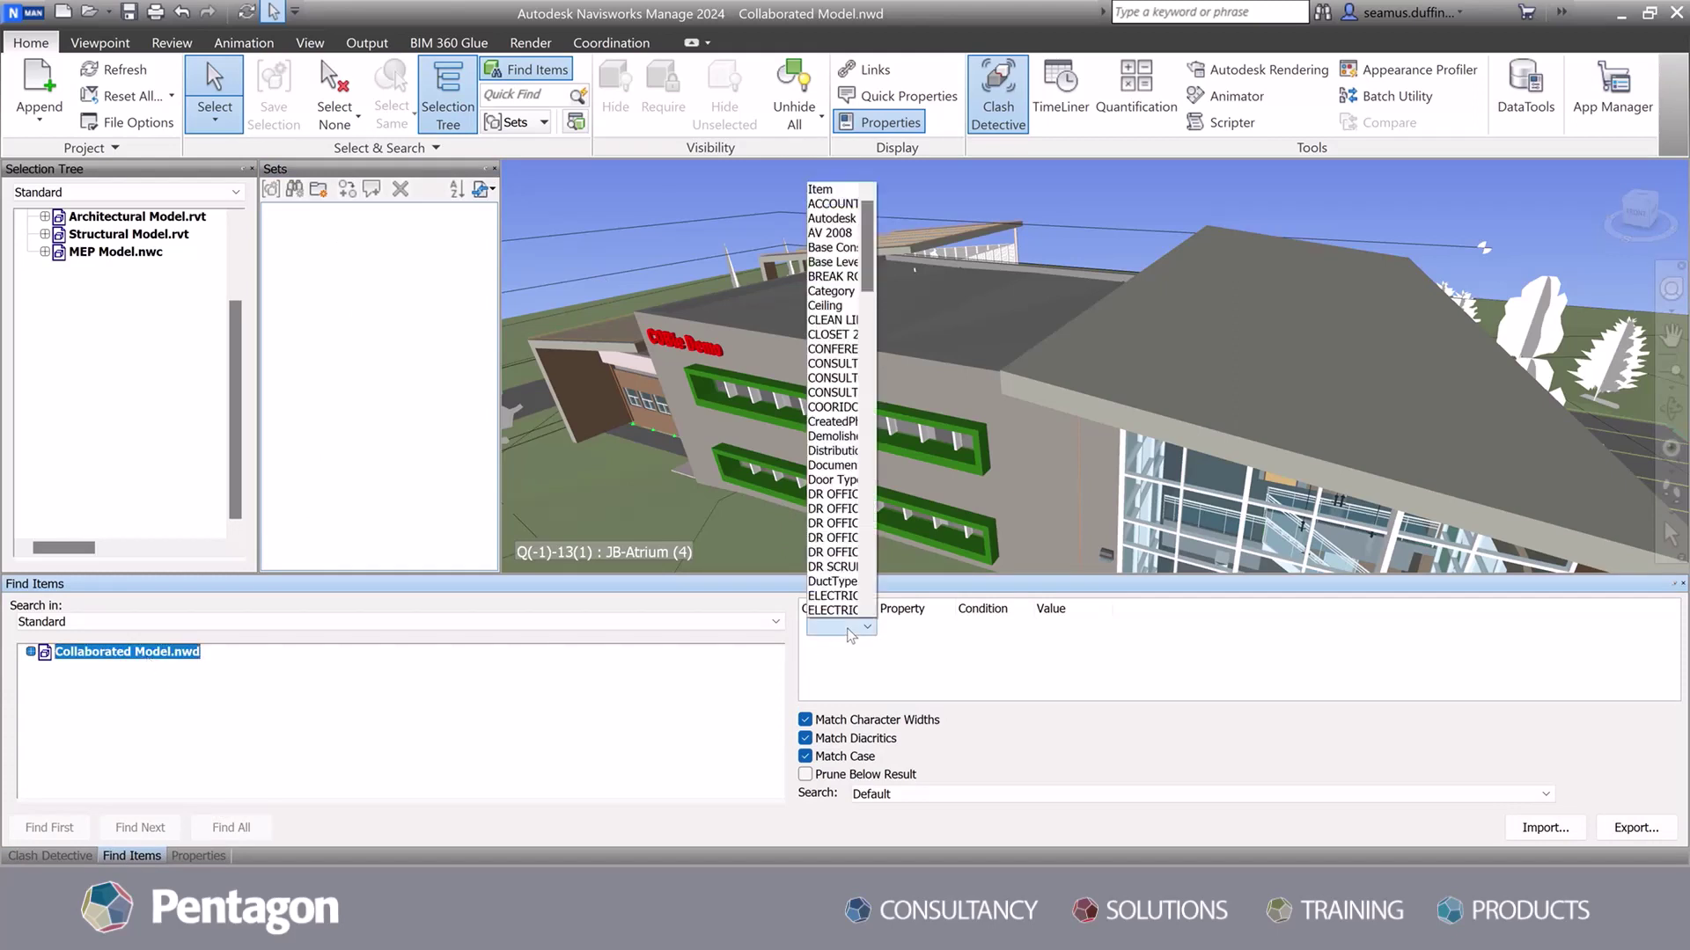
{"action": "left_click", "coordinate": [832, 190]}
{"action": "left_click", "coordinate": [915, 627]}
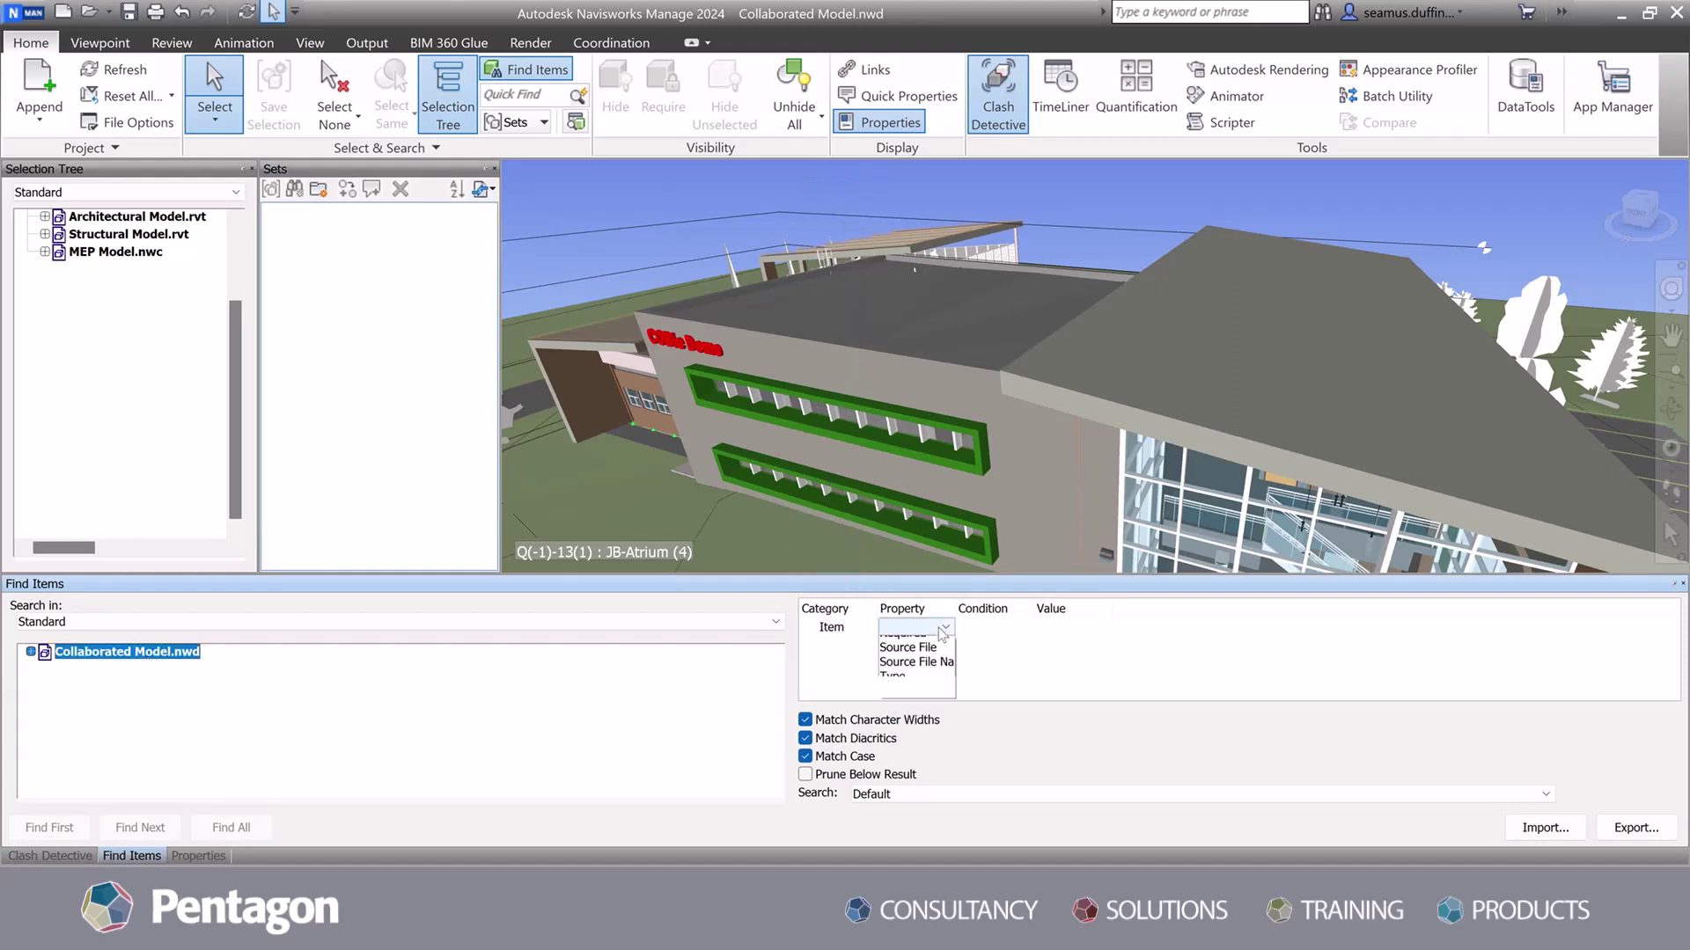
{"action": "left_click", "coordinate": [926, 660]}
{"action": "left_click", "coordinate": [994, 626]}
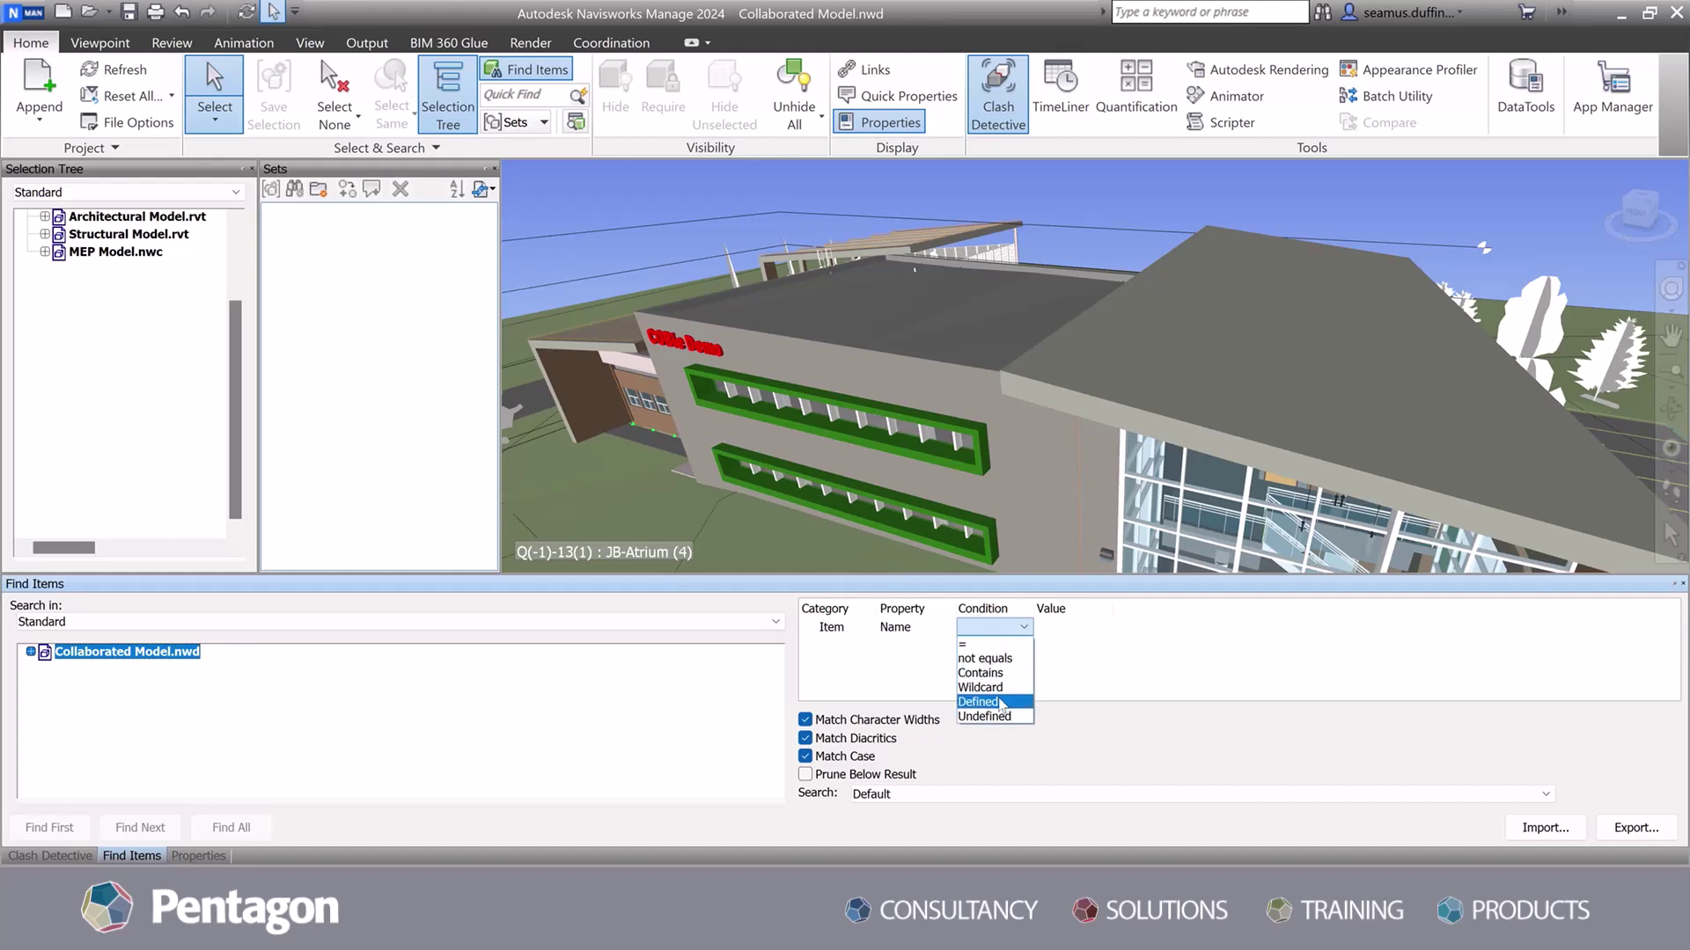
{"action": "left_click", "coordinate": [985, 651]}
{"action": "left_click", "coordinate": [1048, 628]}
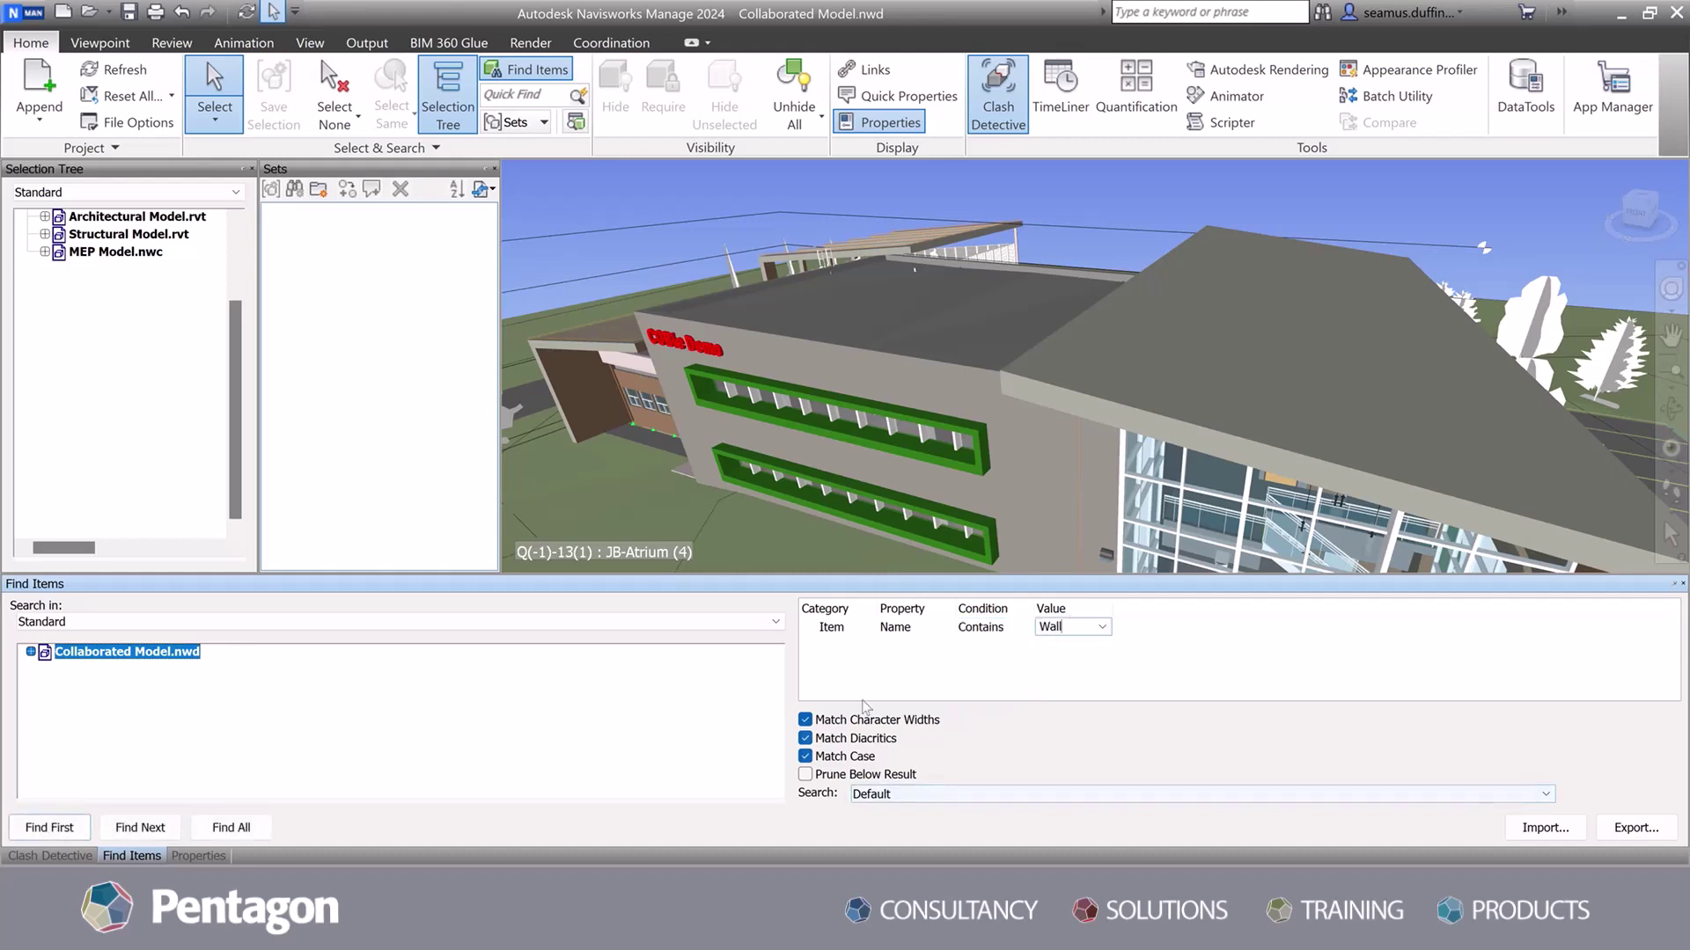
{"action": "left_click", "coordinate": [525, 704]}
{"action": "left_click", "coordinate": [986, 679]}
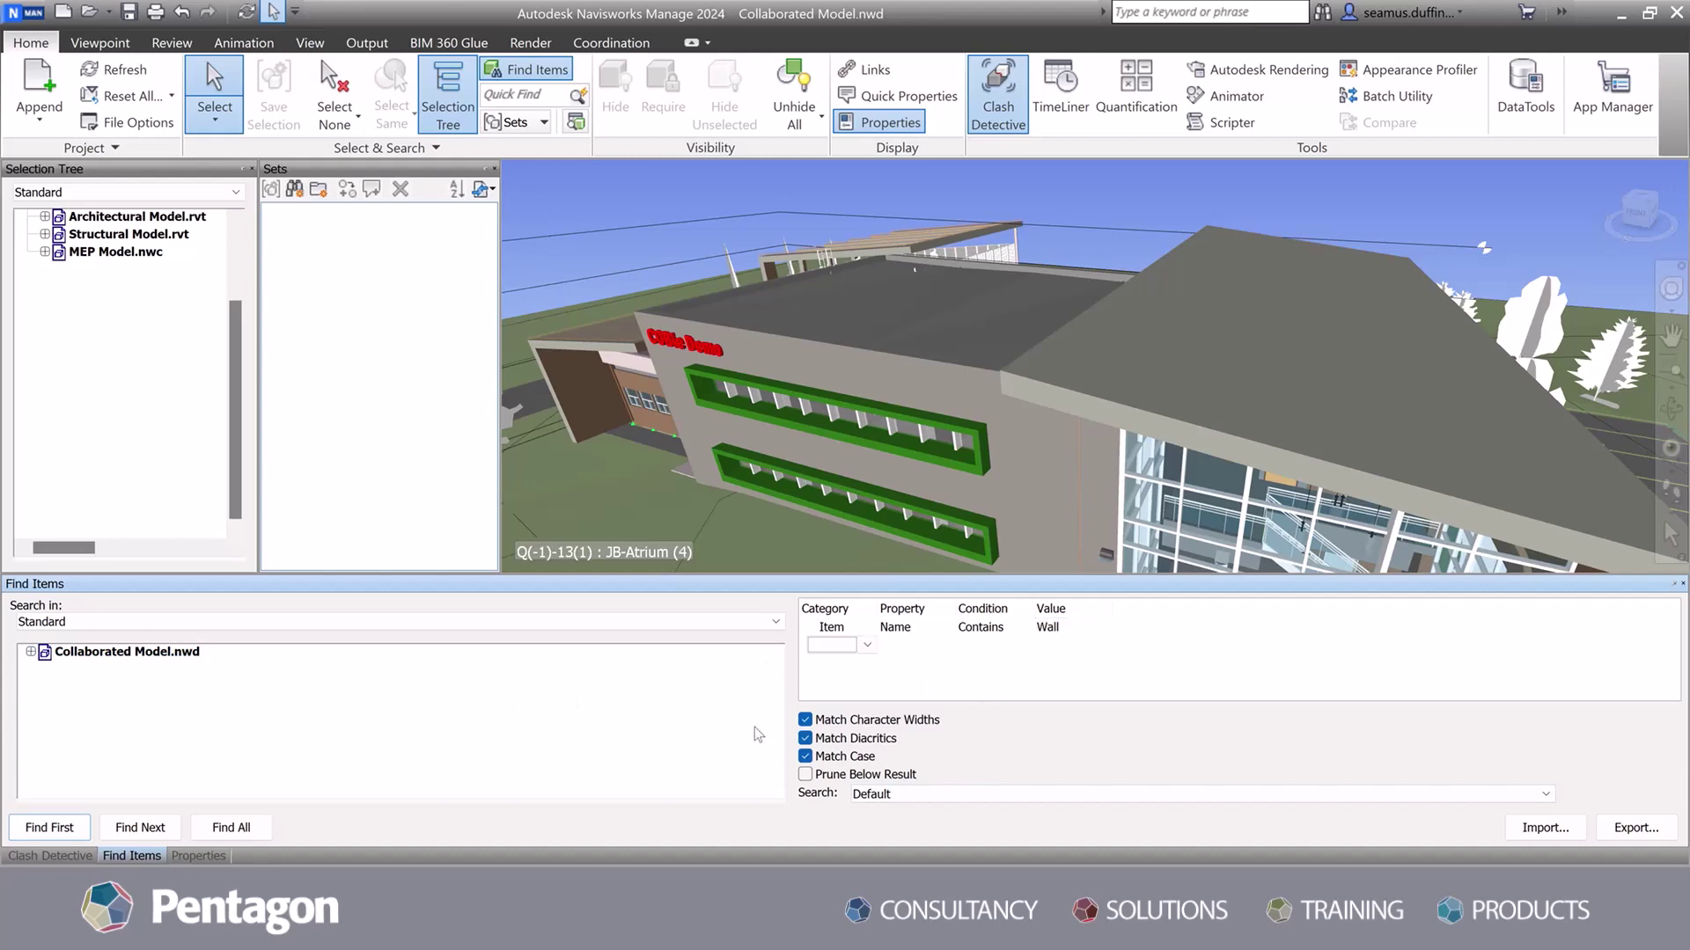
- Find all items matching the wall search, hide everything unselected and clear the selection
{"action": "left_click", "coordinate": [262, 828]}
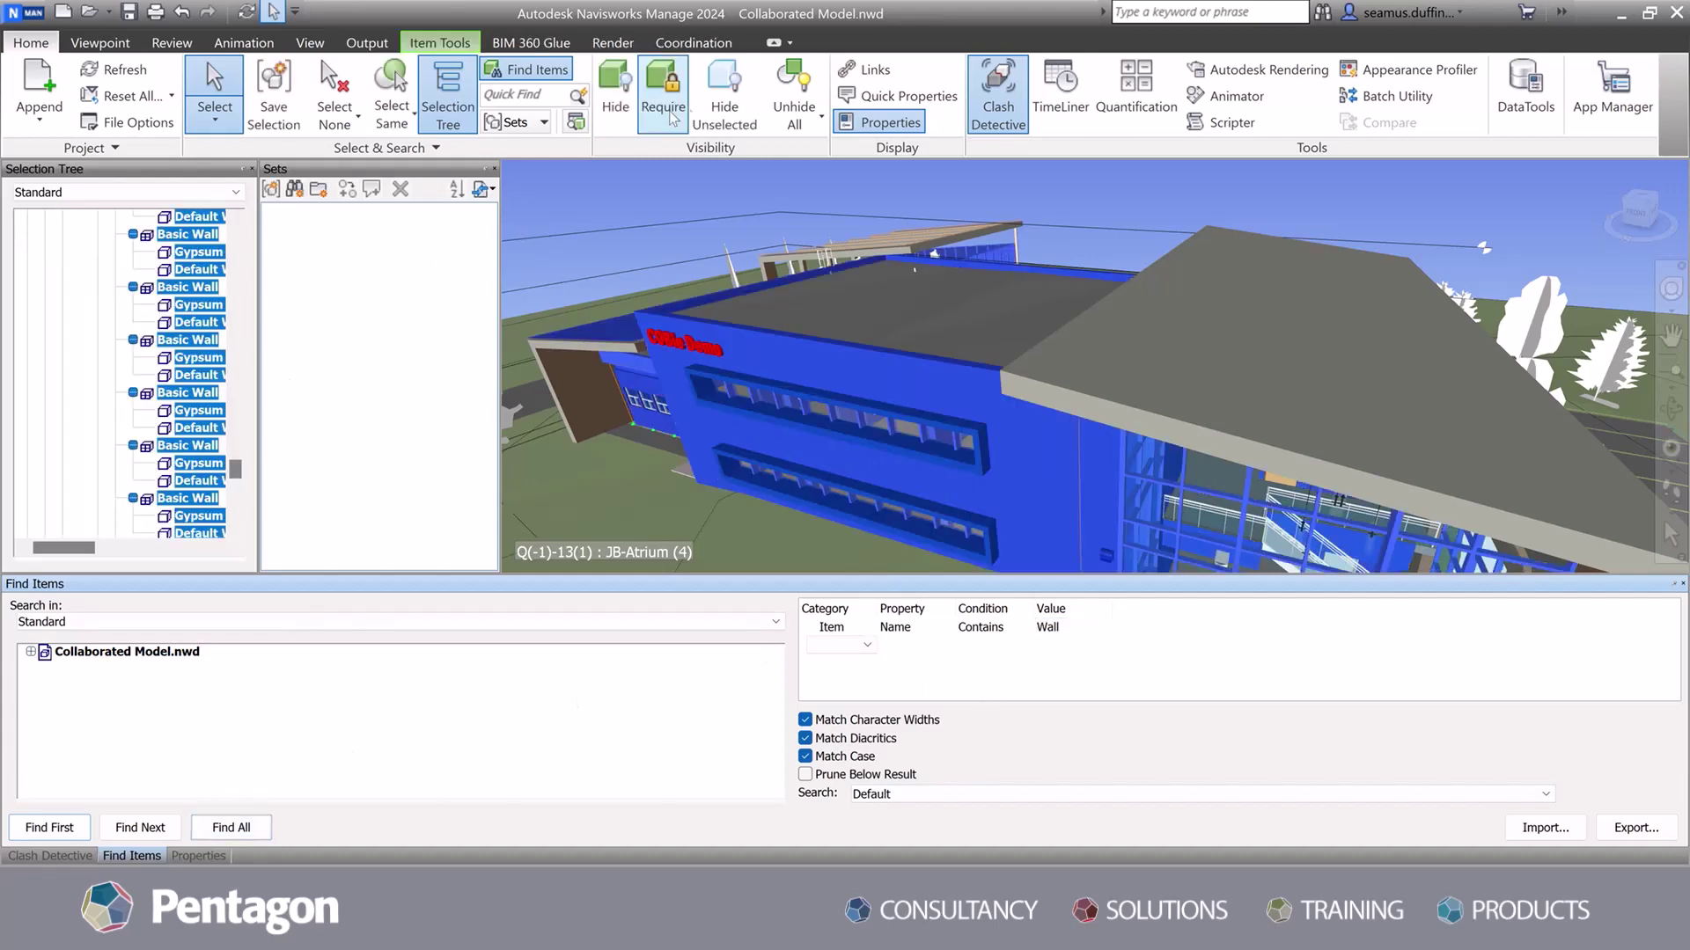
{"action": "left_click", "coordinate": [724, 105]}
{"action": "key", "text": "Escape"}
{"action": "mouse_move", "coordinate": [875, 382]}
{"action": "middle_mouse_down", "text": "shift"}
{"action": "mouse_move", "coordinate": [858, 360]}
{"action": "mouse_move", "coordinate": [858, 440]}
{"action": "mouse_move", "coordinate": [1096, 380]}
{"action": "mouse_move", "coordinate": [845, 414]}
{"action": "middle_mouse_up", "text": "shift"}
- Hide the Lower Level Roof, SECOND FLOOR, Roof and Top of Upper Parapet levels of the architectural model
{"action": "left_click", "coordinate": [44, 218]}
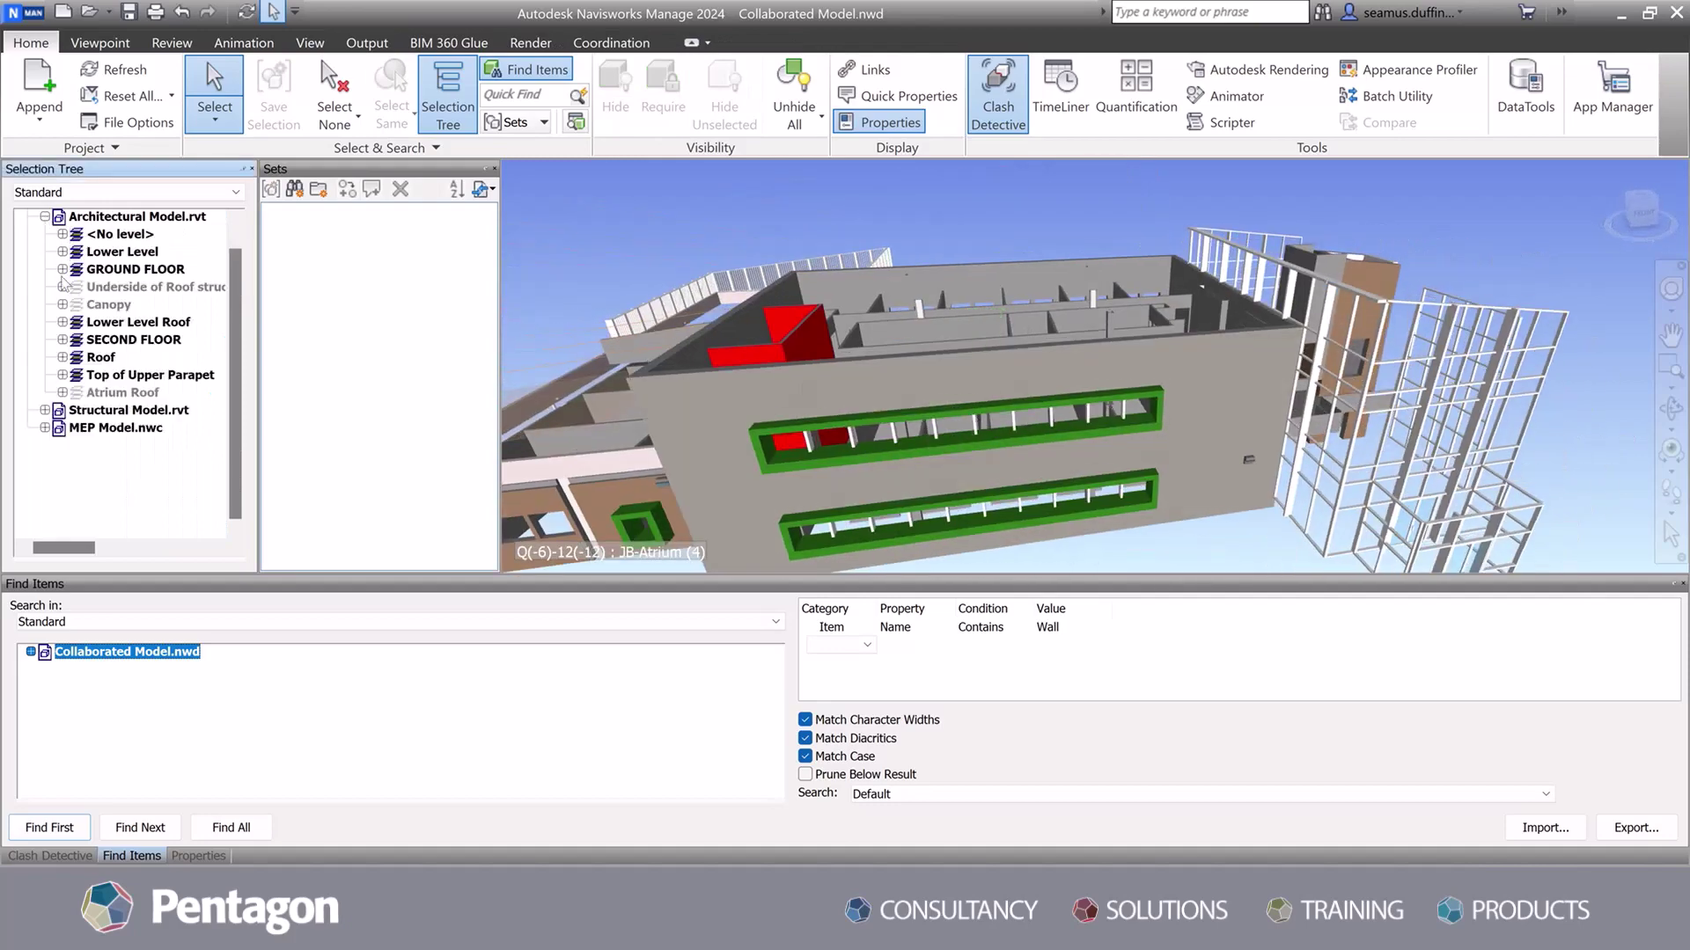
{"action": "left_click", "coordinate": [138, 322]}
{"action": "left_click", "coordinate": [103, 375], "text": "shift"}
{"action": "right_click", "coordinate": [103, 375]}
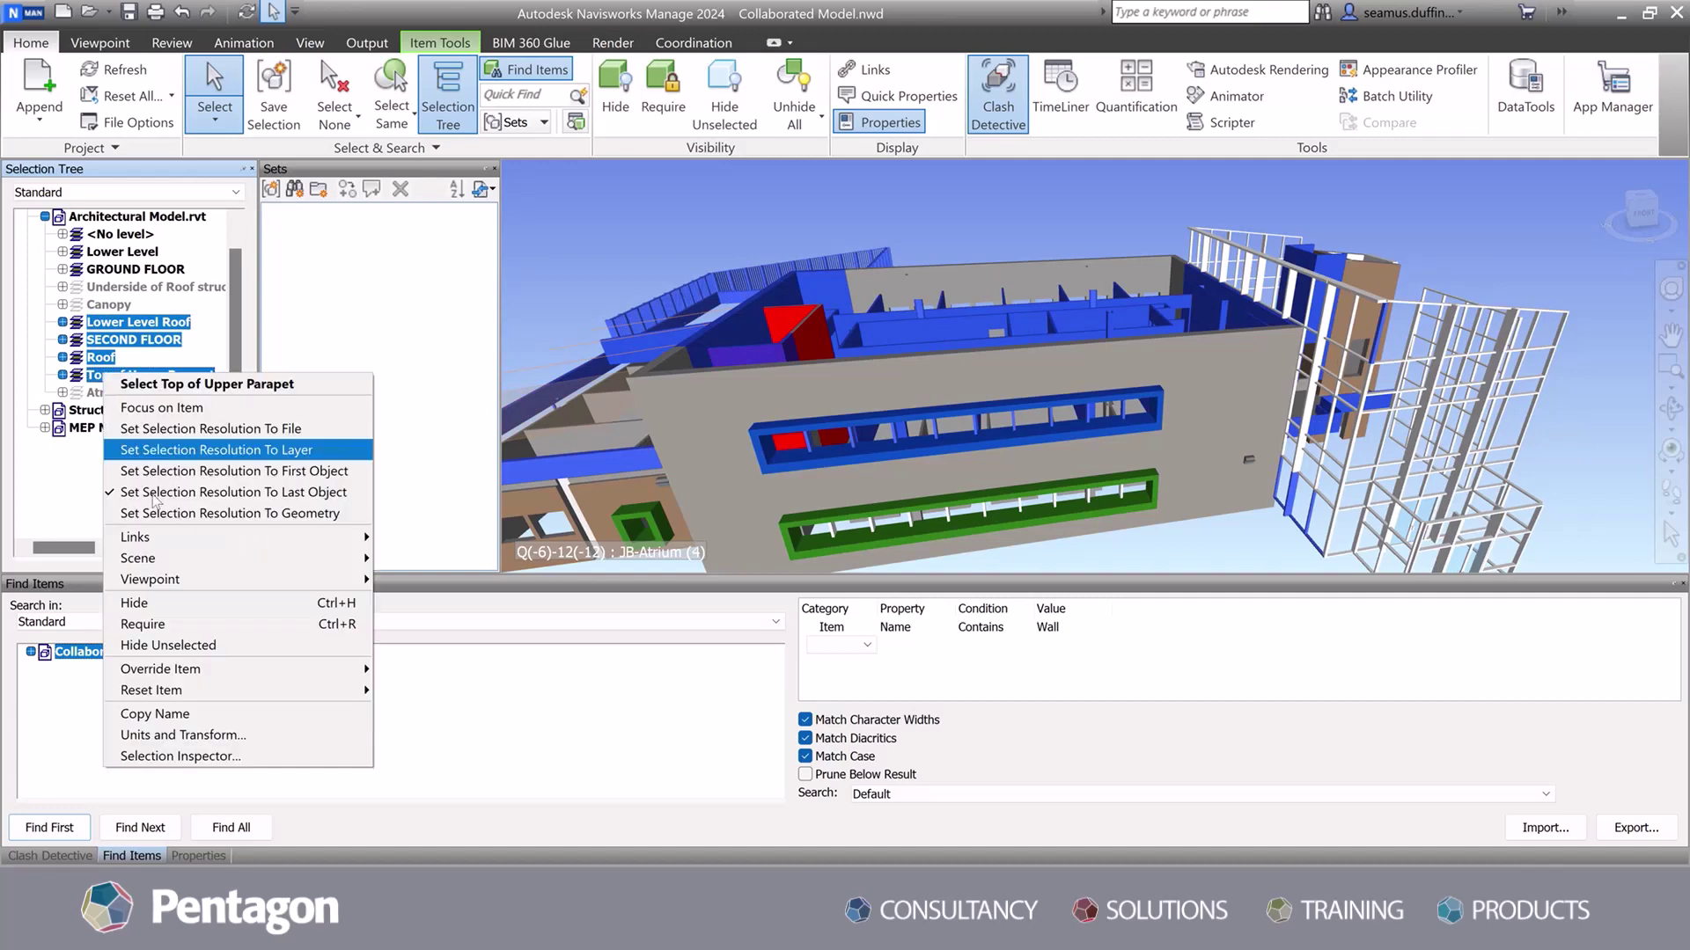
{"action": "left_click", "coordinate": [158, 603]}
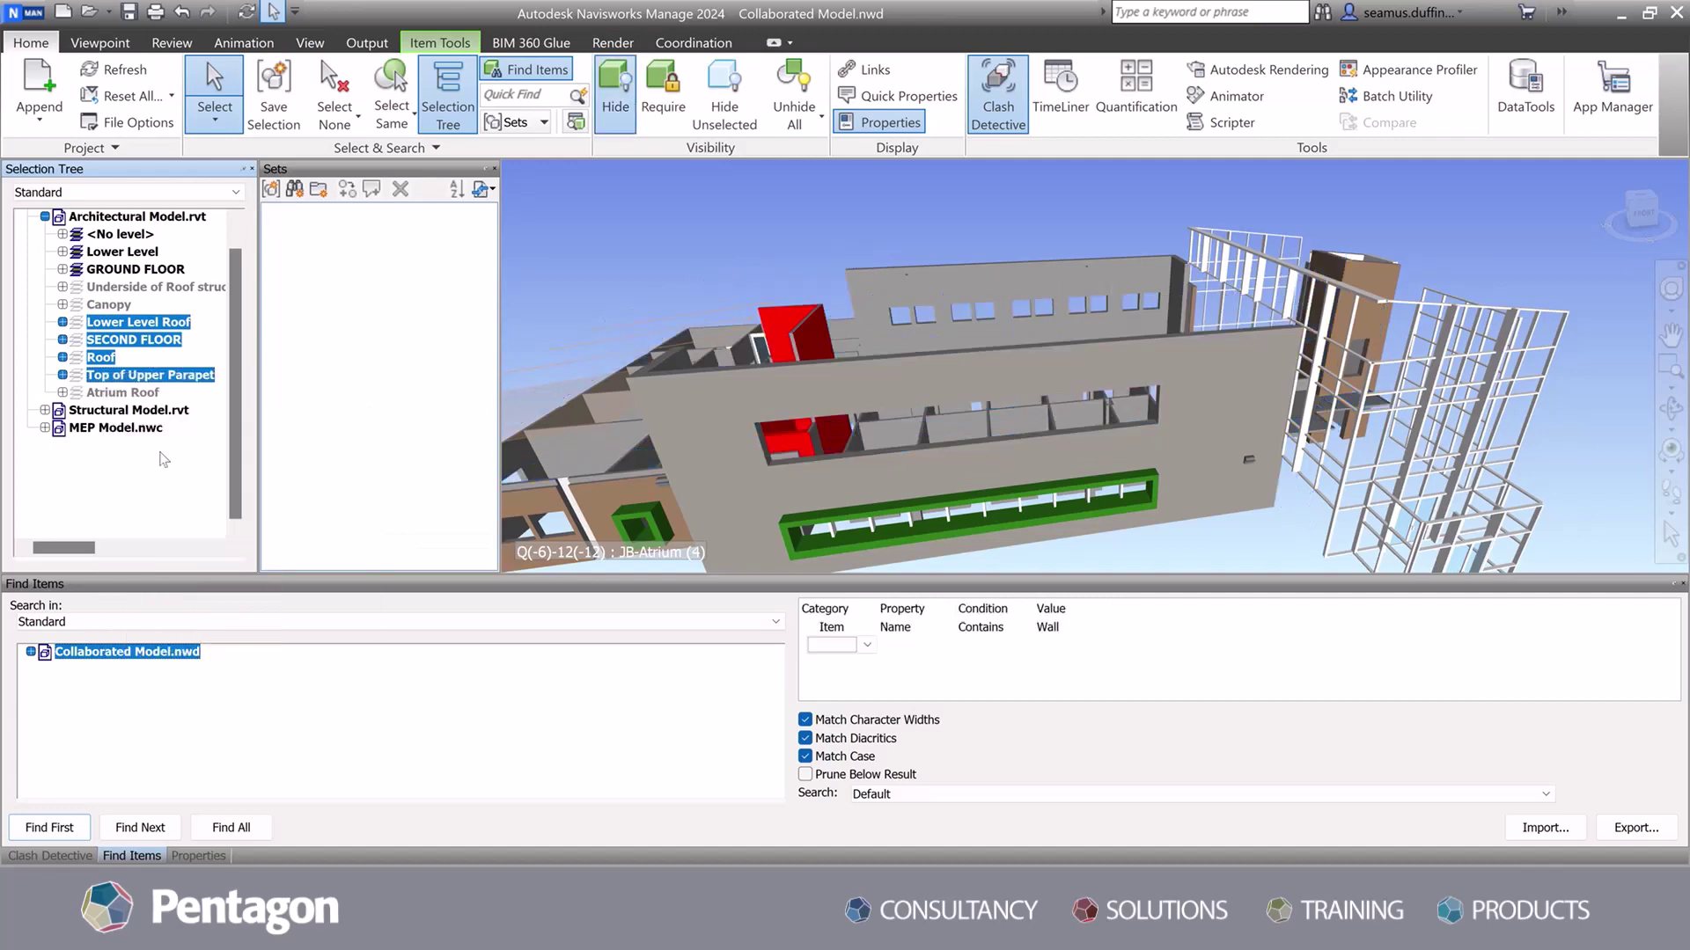
- Select the tall interior Basic Wall beside the red walls, widen the selection tree and expand that wall's components
{"action": "left_click", "coordinate": [120, 270]}
{"action": "left_click", "coordinate": [646, 257]}
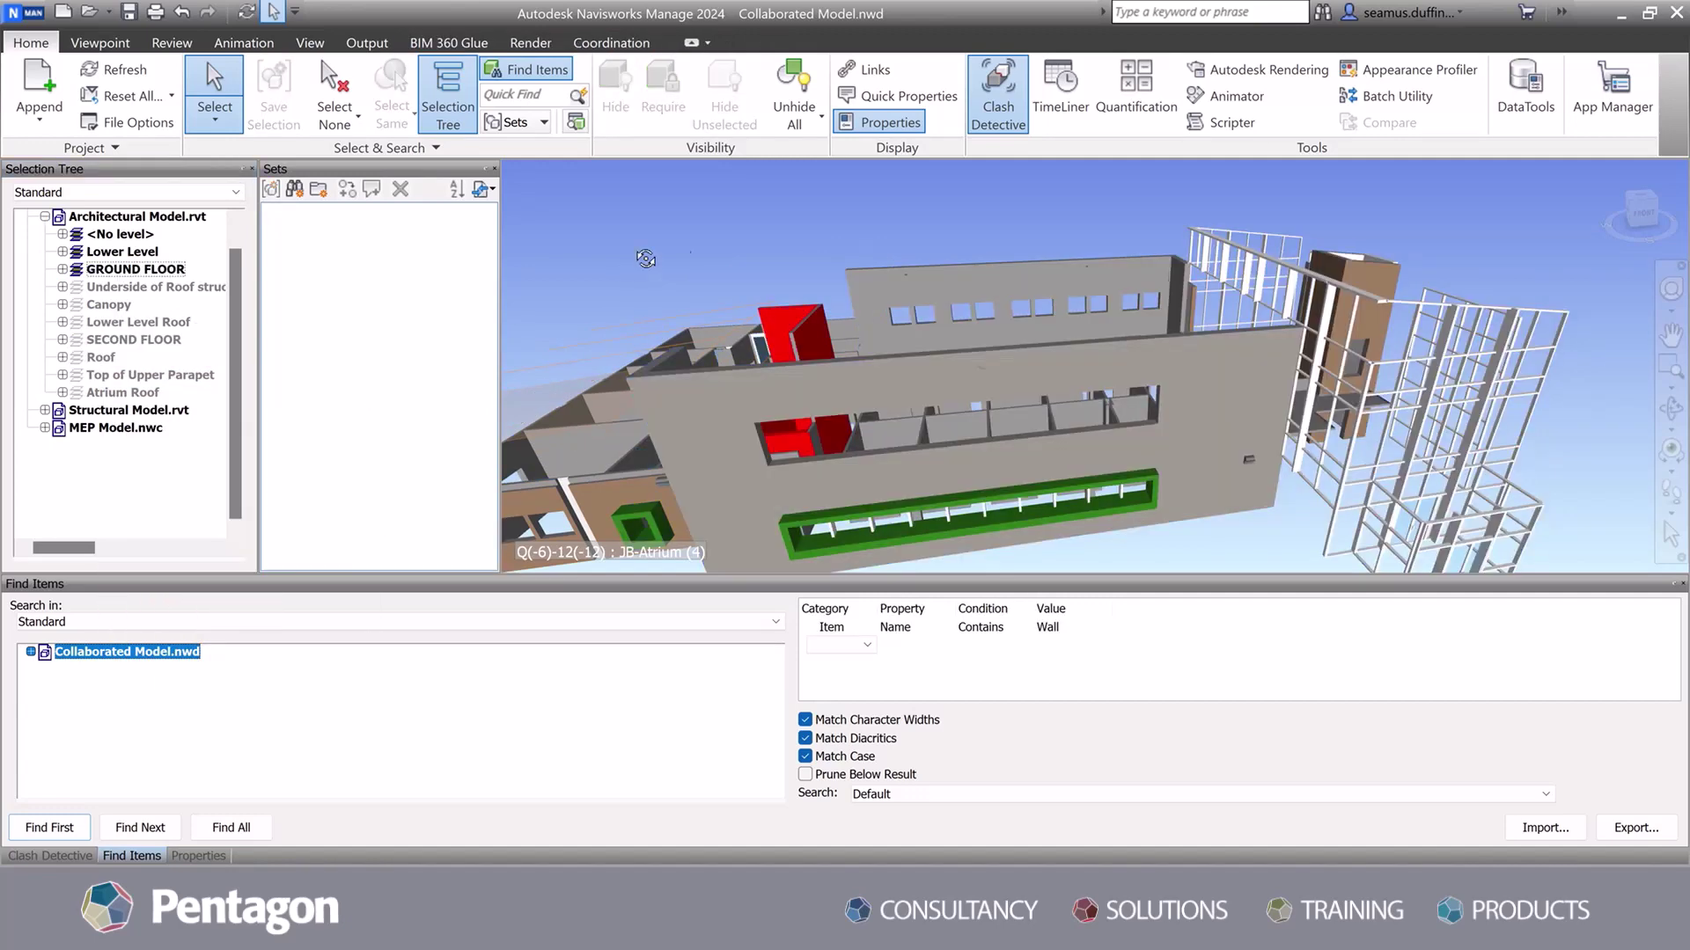
{"action": "middle_click_drag", "start_coordinate": [646, 257], "coordinate": [1172, 369], "text": "shift"}
{"action": "left_click", "coordinate": [1172, 369]}
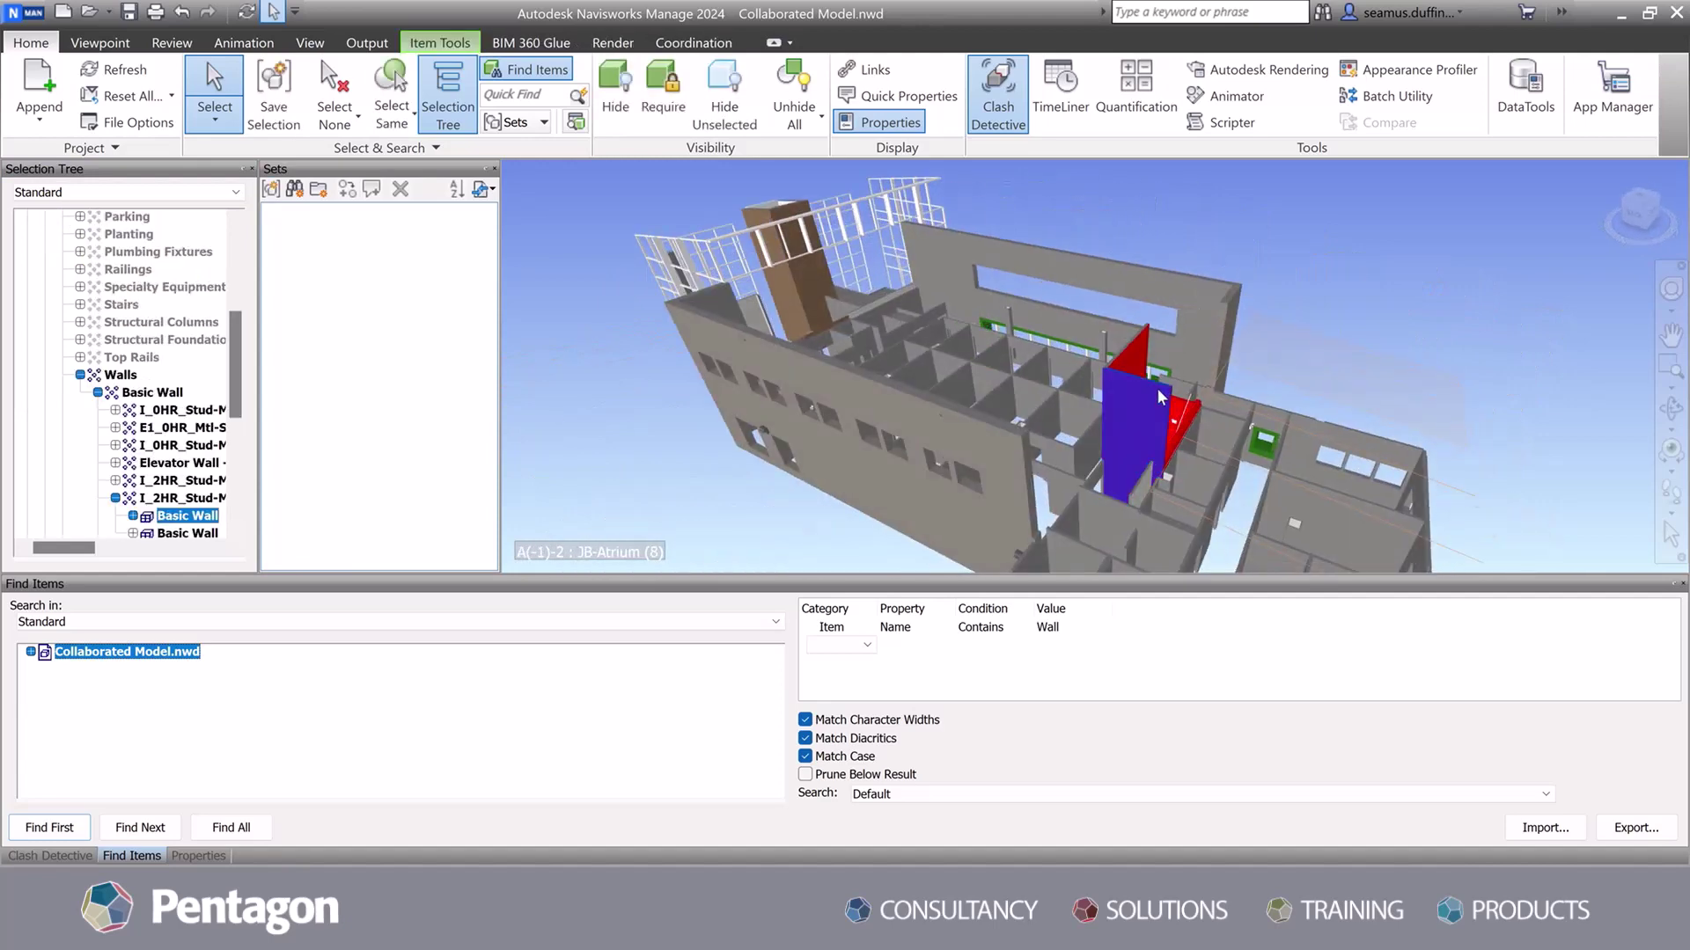
{"action": "scroll", "coordinate": [1172, 370], "scroll_direction": "up", "scroll_amount": 3}
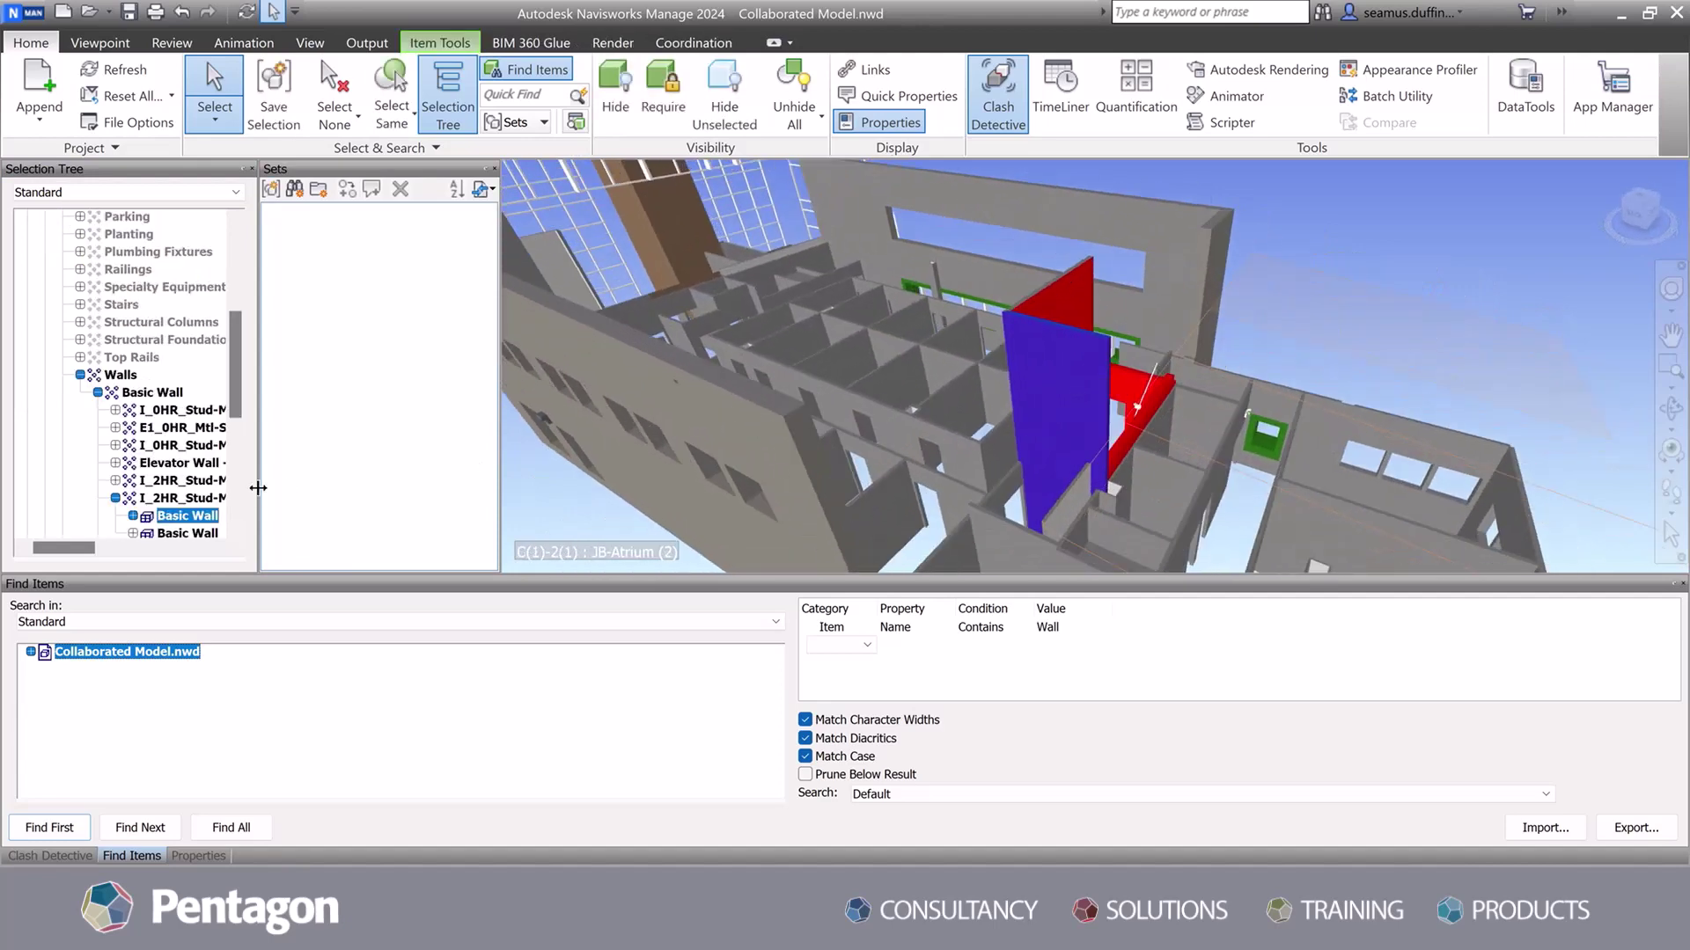
{"action": "left_click_drag", "start_coordinate": [258, 487], "coordinate": [360, 484]}
{"action": "left_click", "coordinate": [133, 517]}
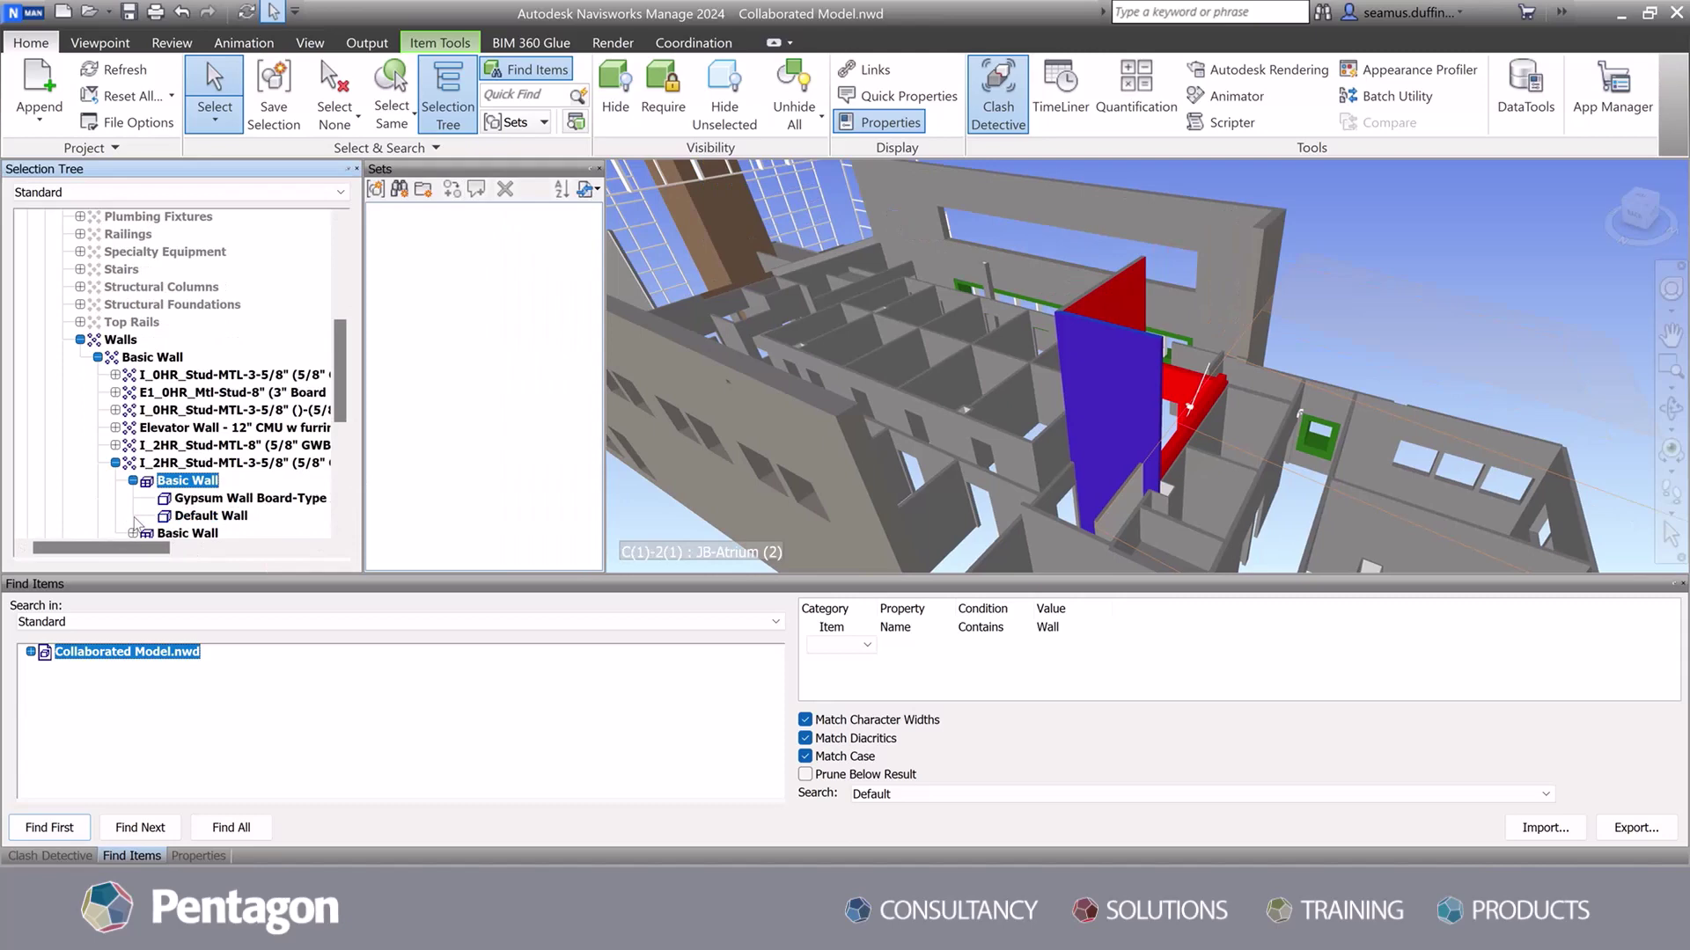
{"action": "scroll", "coordinate": [184, 499], "scroll_direction": "down", "scroll_amount": 1}
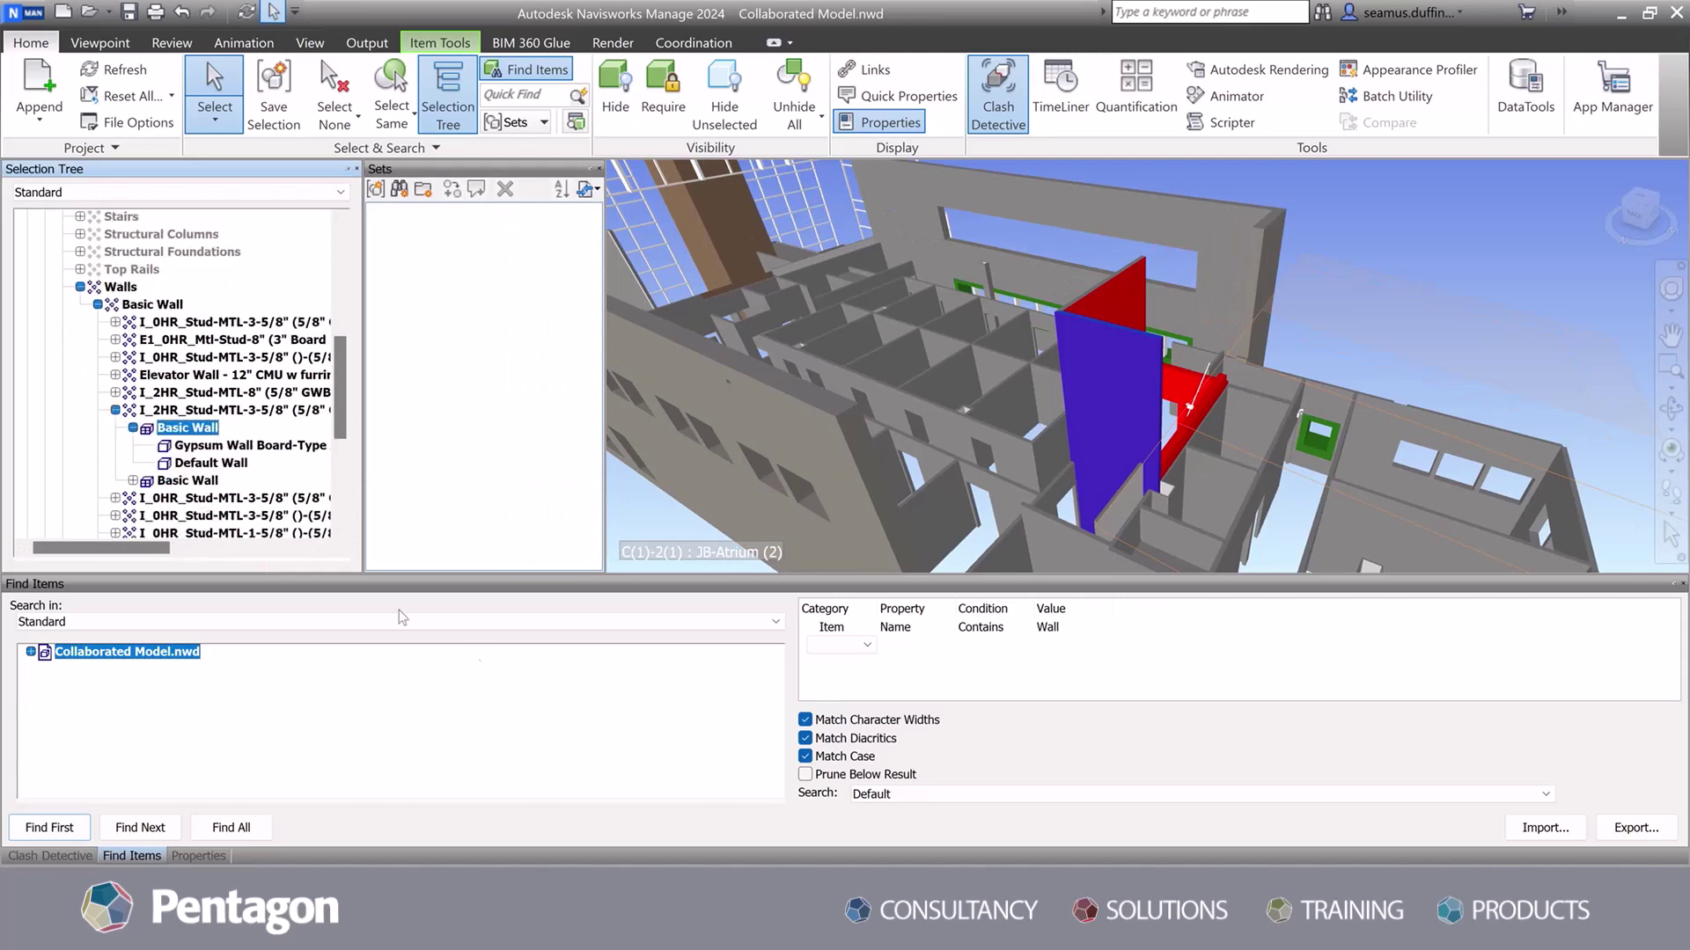
- Review the selected wall's element properties, from its name and type to its length, constraints, volume and surrounding rooms
{"action": "left_click", "coordinate": [198, 855]}
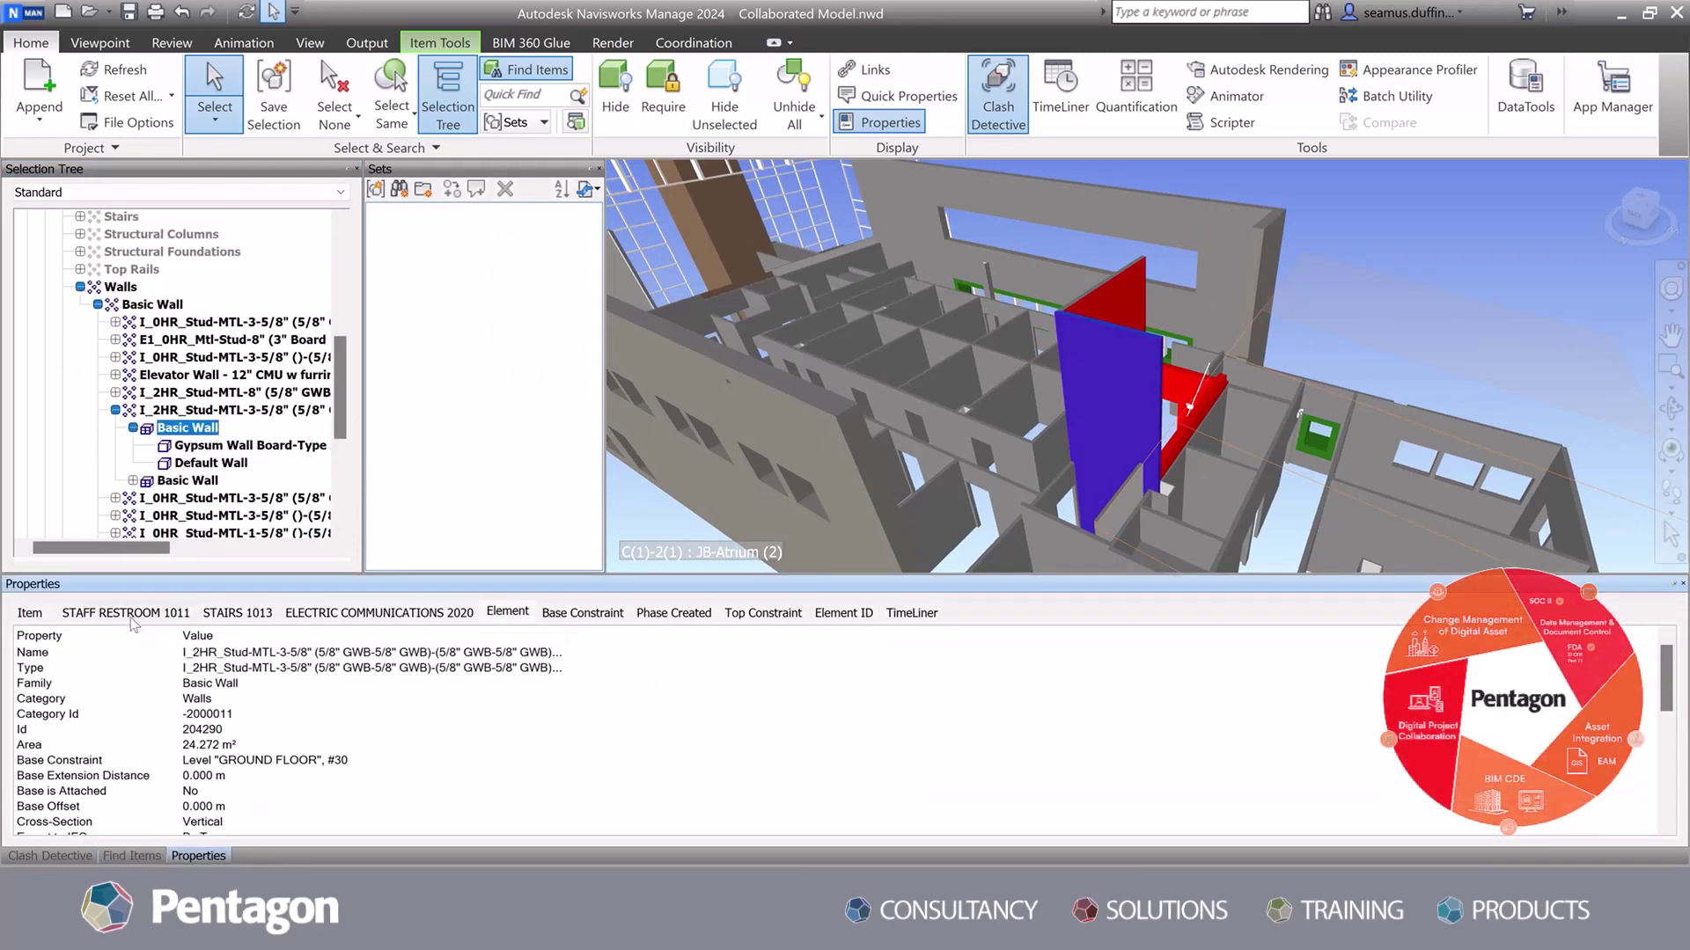
{"action": "scroll", "coordinate": [207, 708], "scroll_direction": "down", "scroll_amount": 2}
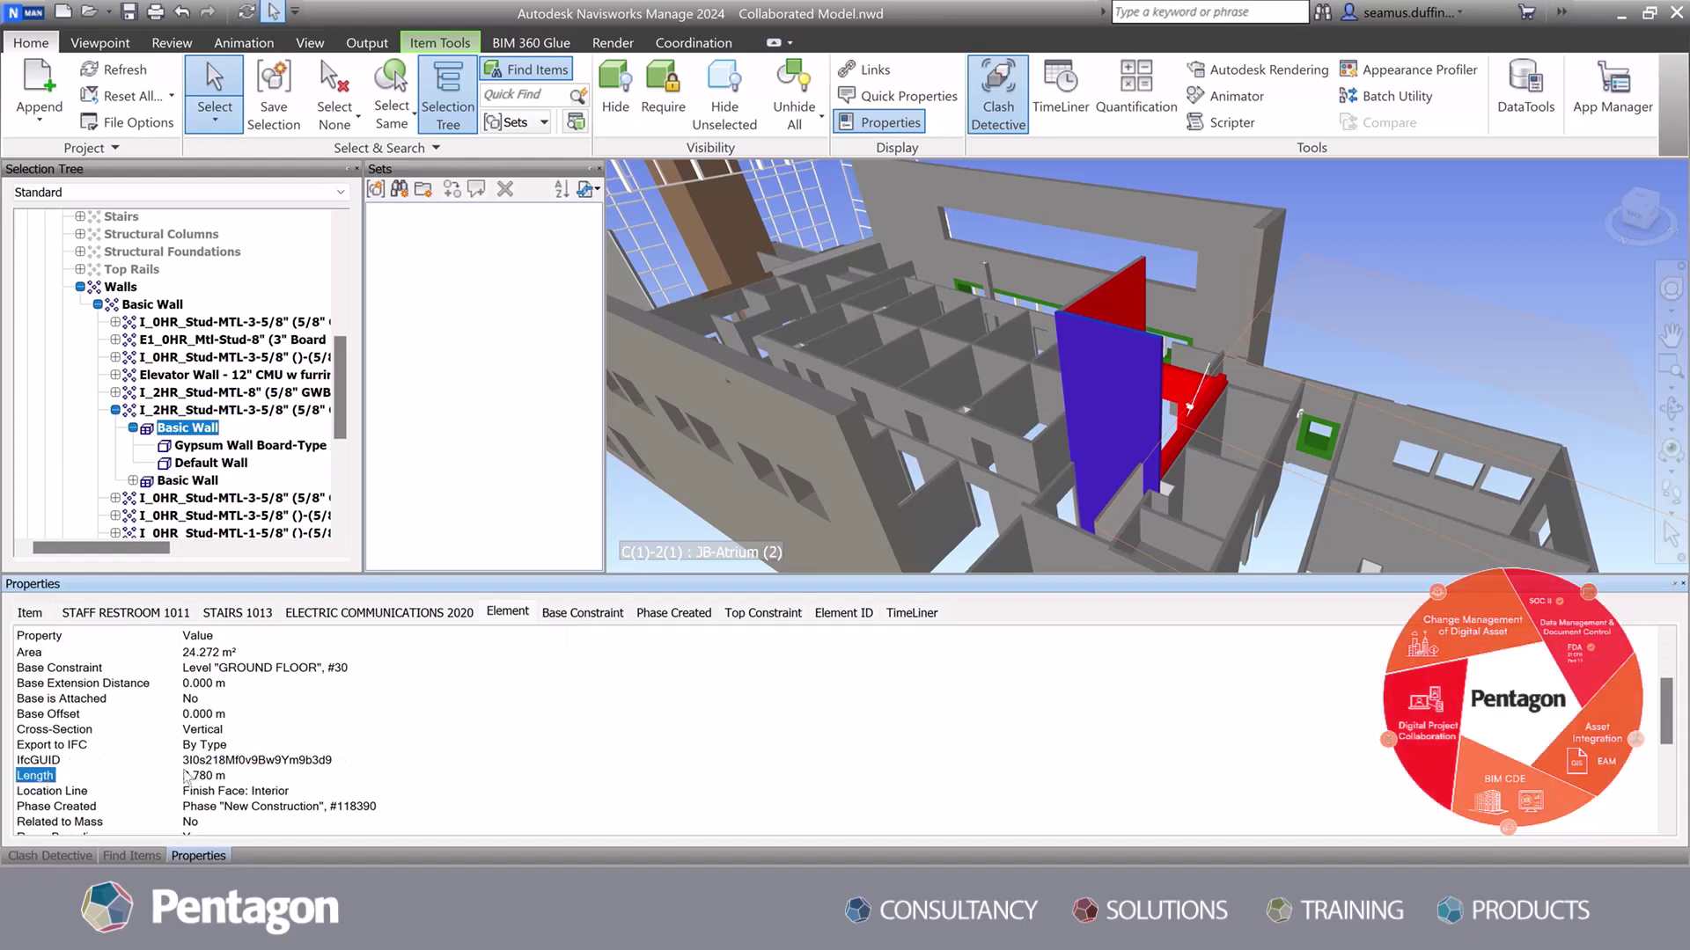
{"action": "scroll", "coordinate": [196, 780], "scroll_direction": "down", "scroll_amount": 4}
{"action": "scroll", "coordinate": [198, 783], "scroll_direction": "up", "scroll_amount": 6}
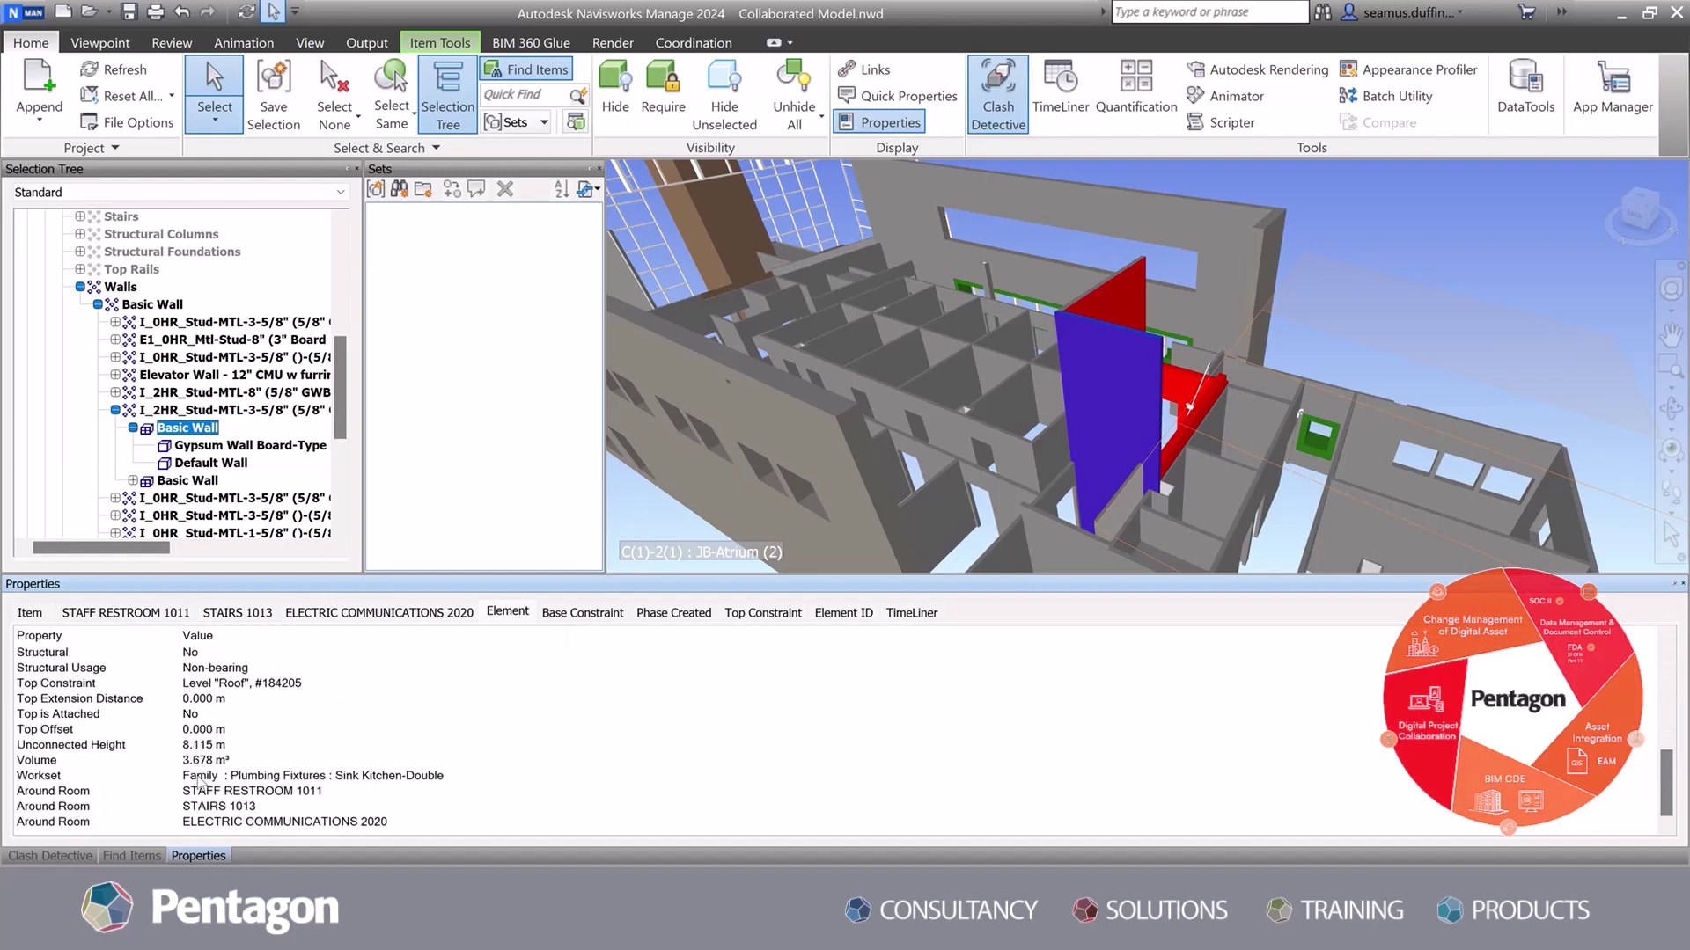
{"action": "left_click", "coordinate": [503, 261]}
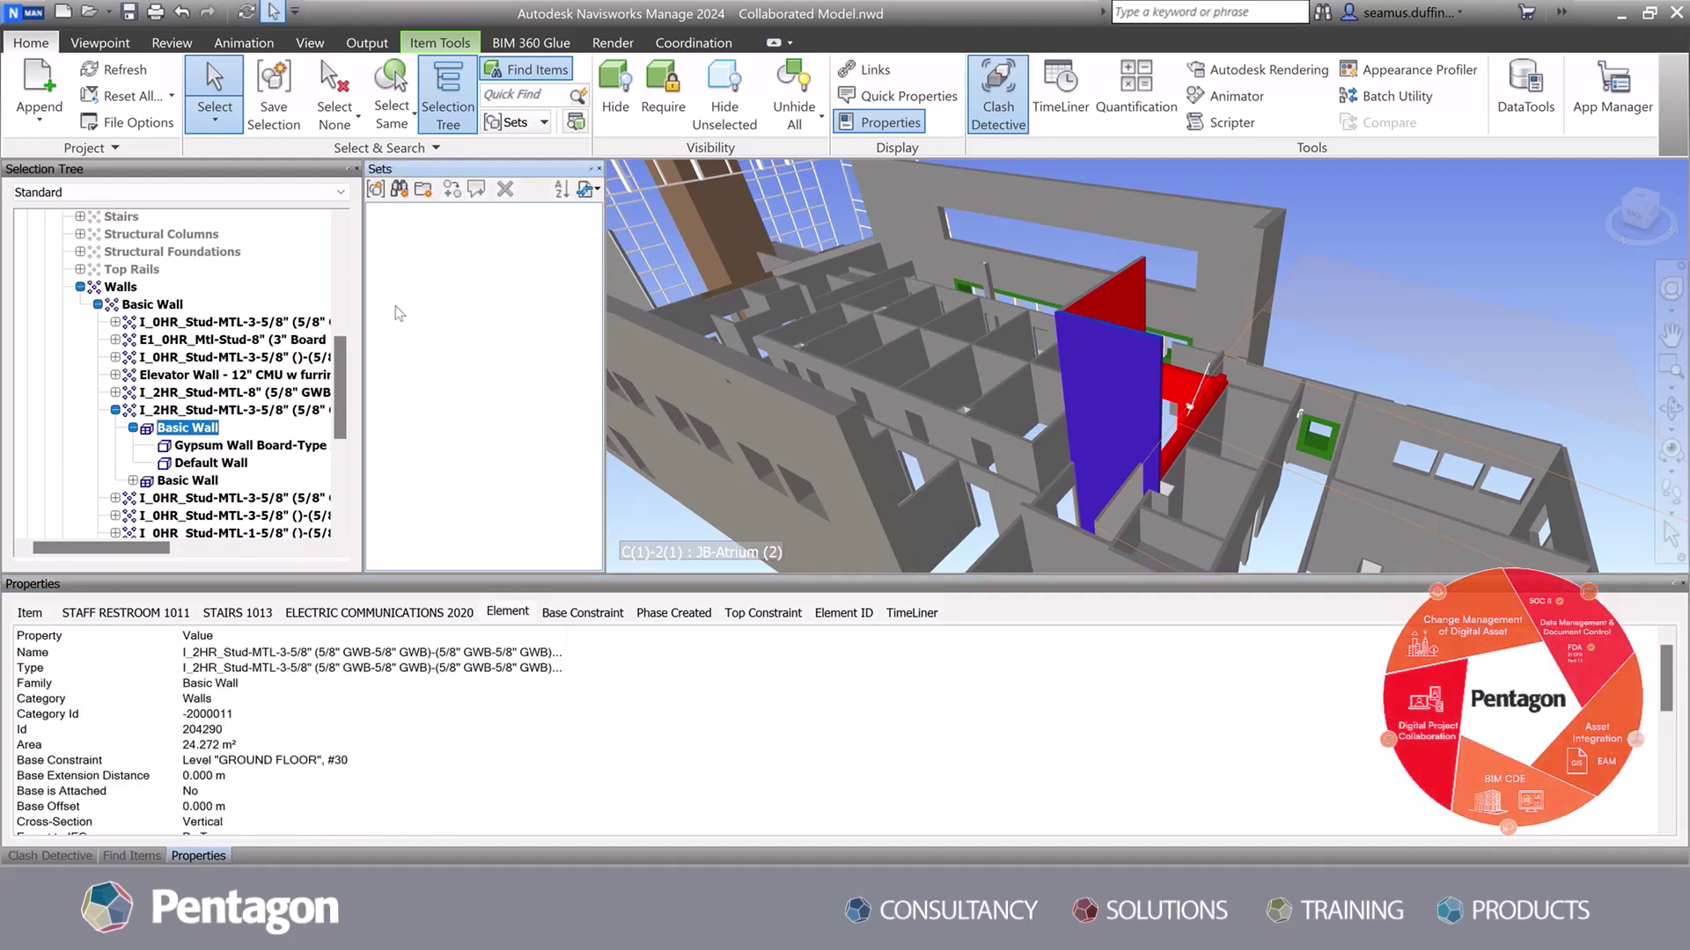
{"action": "middle_click_drag", "start_coordinate": [855, 369], "coordinate": [585, 351], "text": "shift"}
{"action": "scroll", "coordinate": [1376, 428], "scroll_direction": "down", "scroll_amount": 3}
{"action": "scroll", "coordinate": [1376, 429], "scroll_direction": "down", "scroll_amount": 3}
{"action": "middle_click_drag", "start_coordinate": [1376, 428], "coordinate": [1197, 360]}
{"action": "scroll", "coordinate": [1312, 313], "scroll_direction": "down", "scroll_amount": 4}
{"action": "scroll", "coordinate": [1294, 314], "scroll_direction": "down", "scroll_amount": 1}
{"action": "scroll", "coordinate": [1198, 361], "scroll_direction": "down", "scroll_amount": 1}
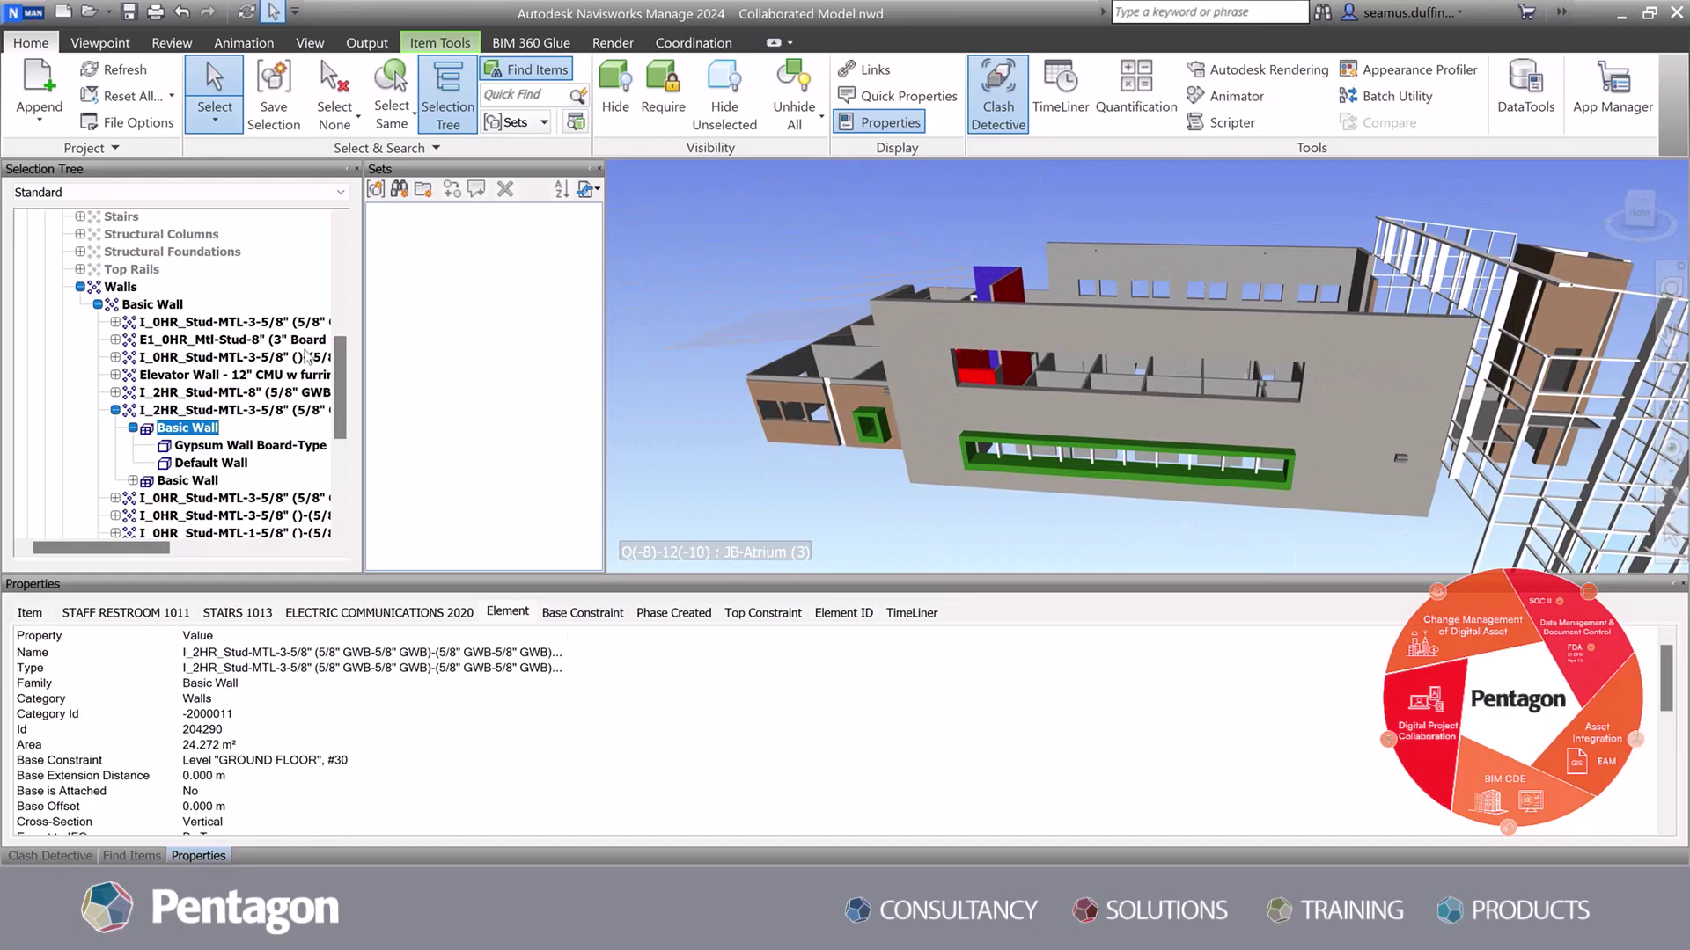
- Focus the view on Handrail Type under the <No level> handrails of the architectural model, and clear the selection
{"action": "left_click", "coordinate": [97, 304]}
{"action": "scroll", "coordinate": [148, 314], "scroll_direction": "up", "scroll_amount": 4}
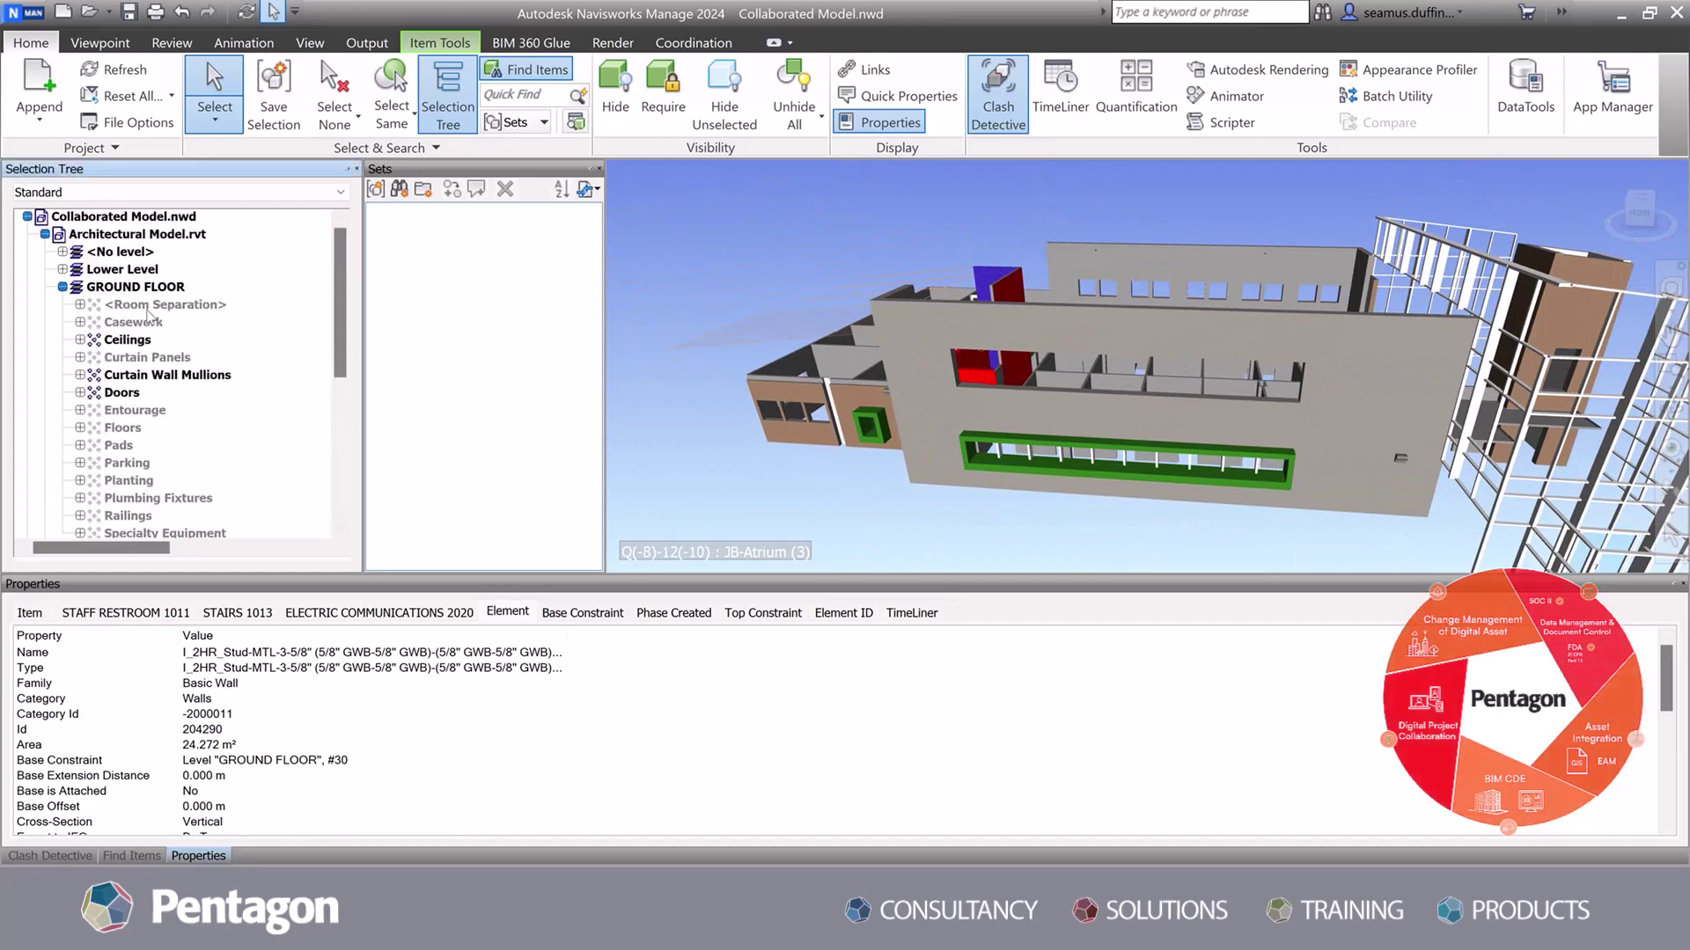
{"action": "left_click", "coordinate": [105, 252]}
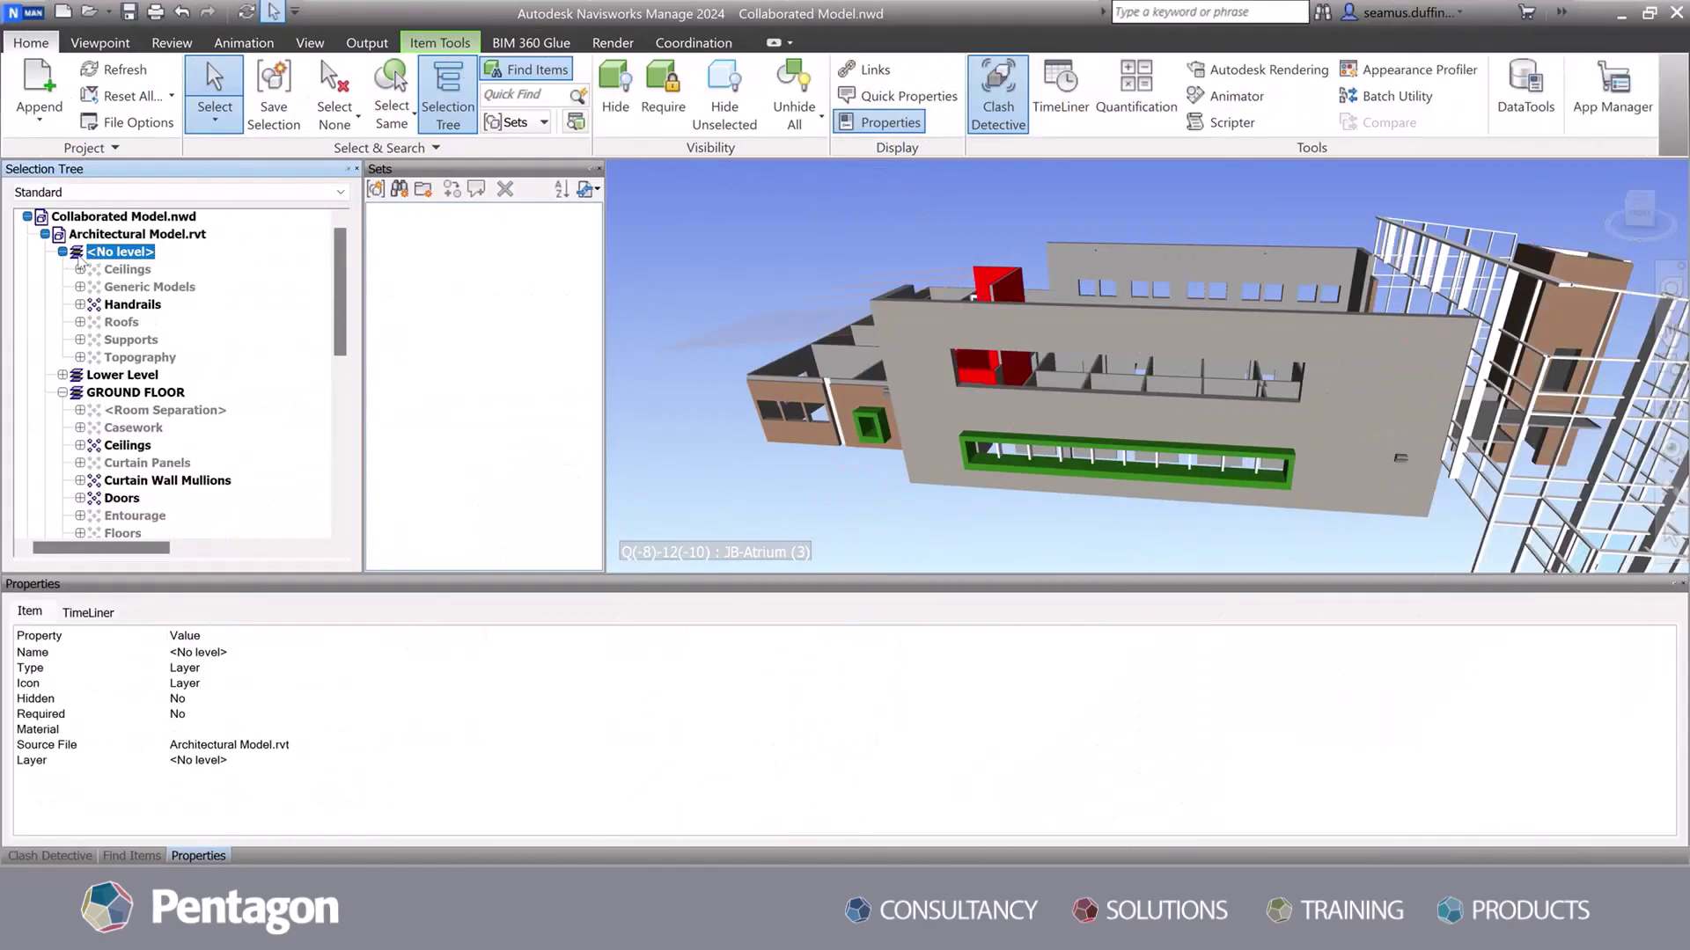
{"action": "left_click", "coordinate": [79, 305]}
{"action": "left_click", "coordinate": [152, 324]}
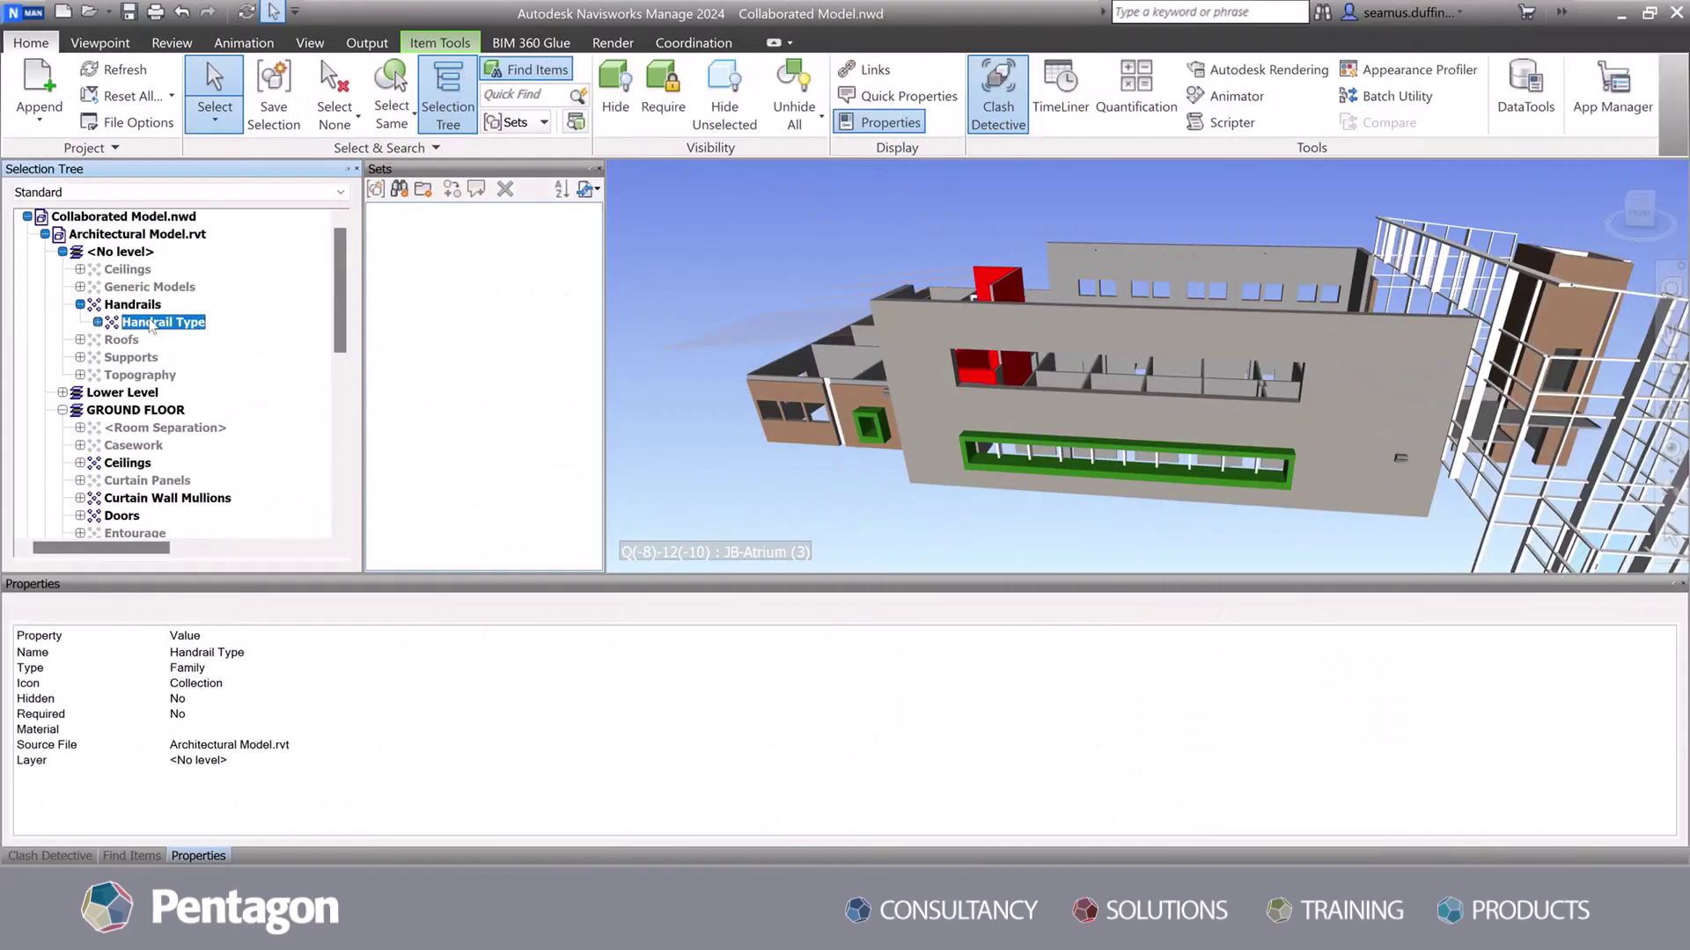
{"action": "right_click", "coordinate": [152, 325]}
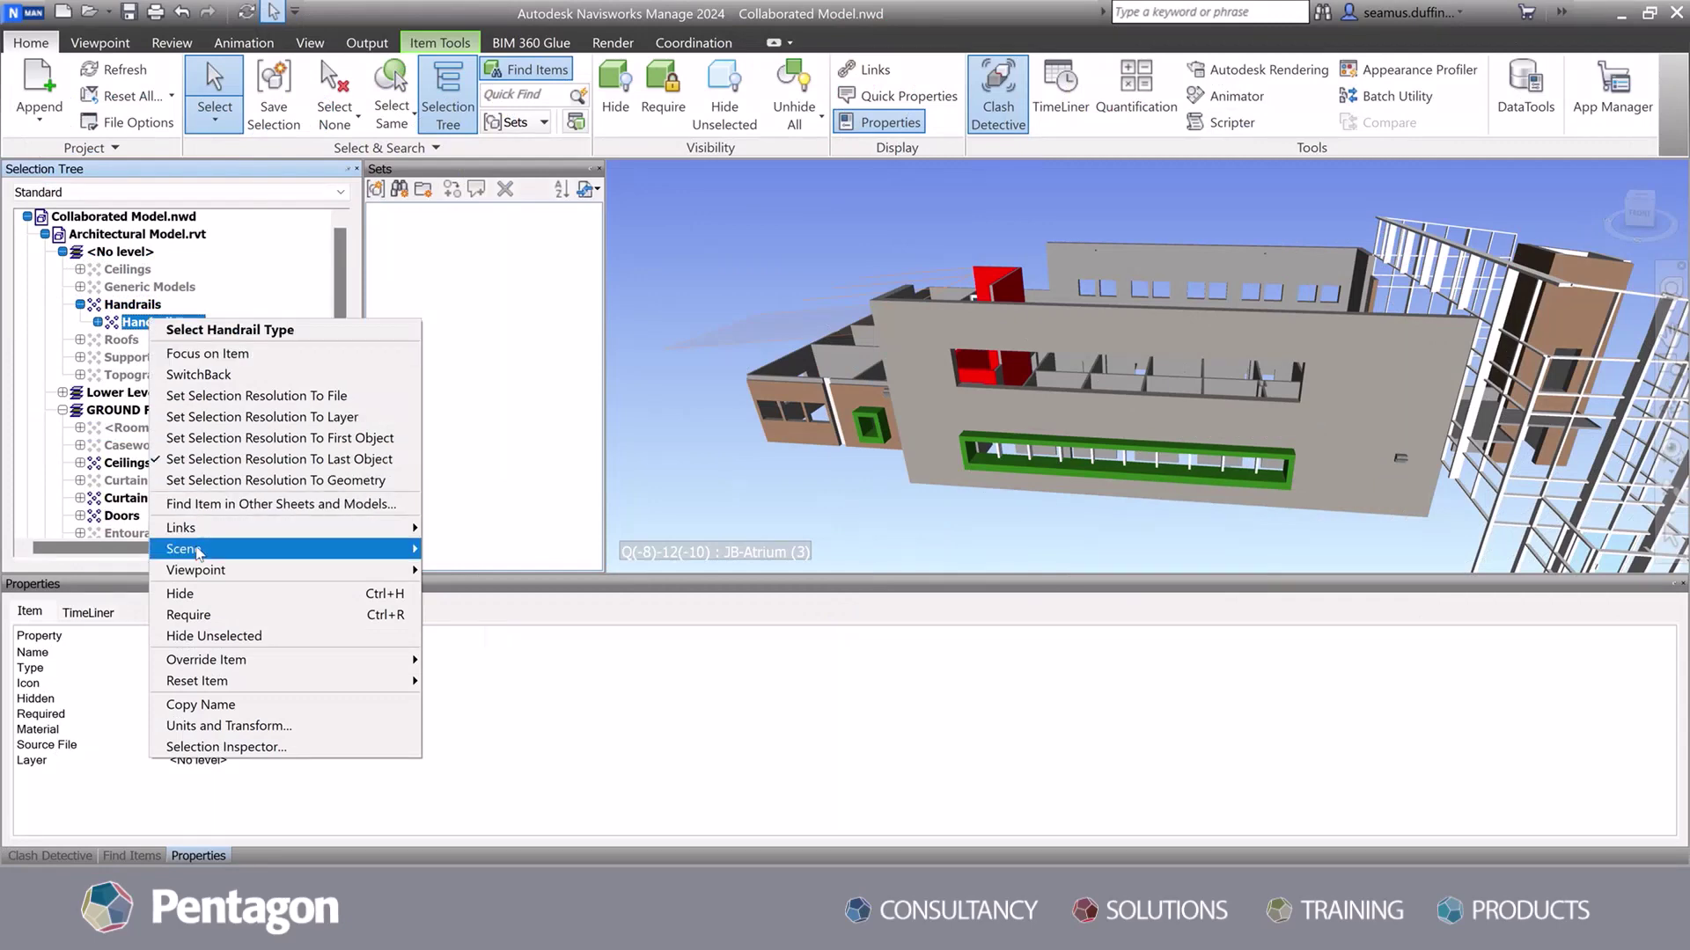
{"action": "mouse_move", "coordinate": [197, 561]}
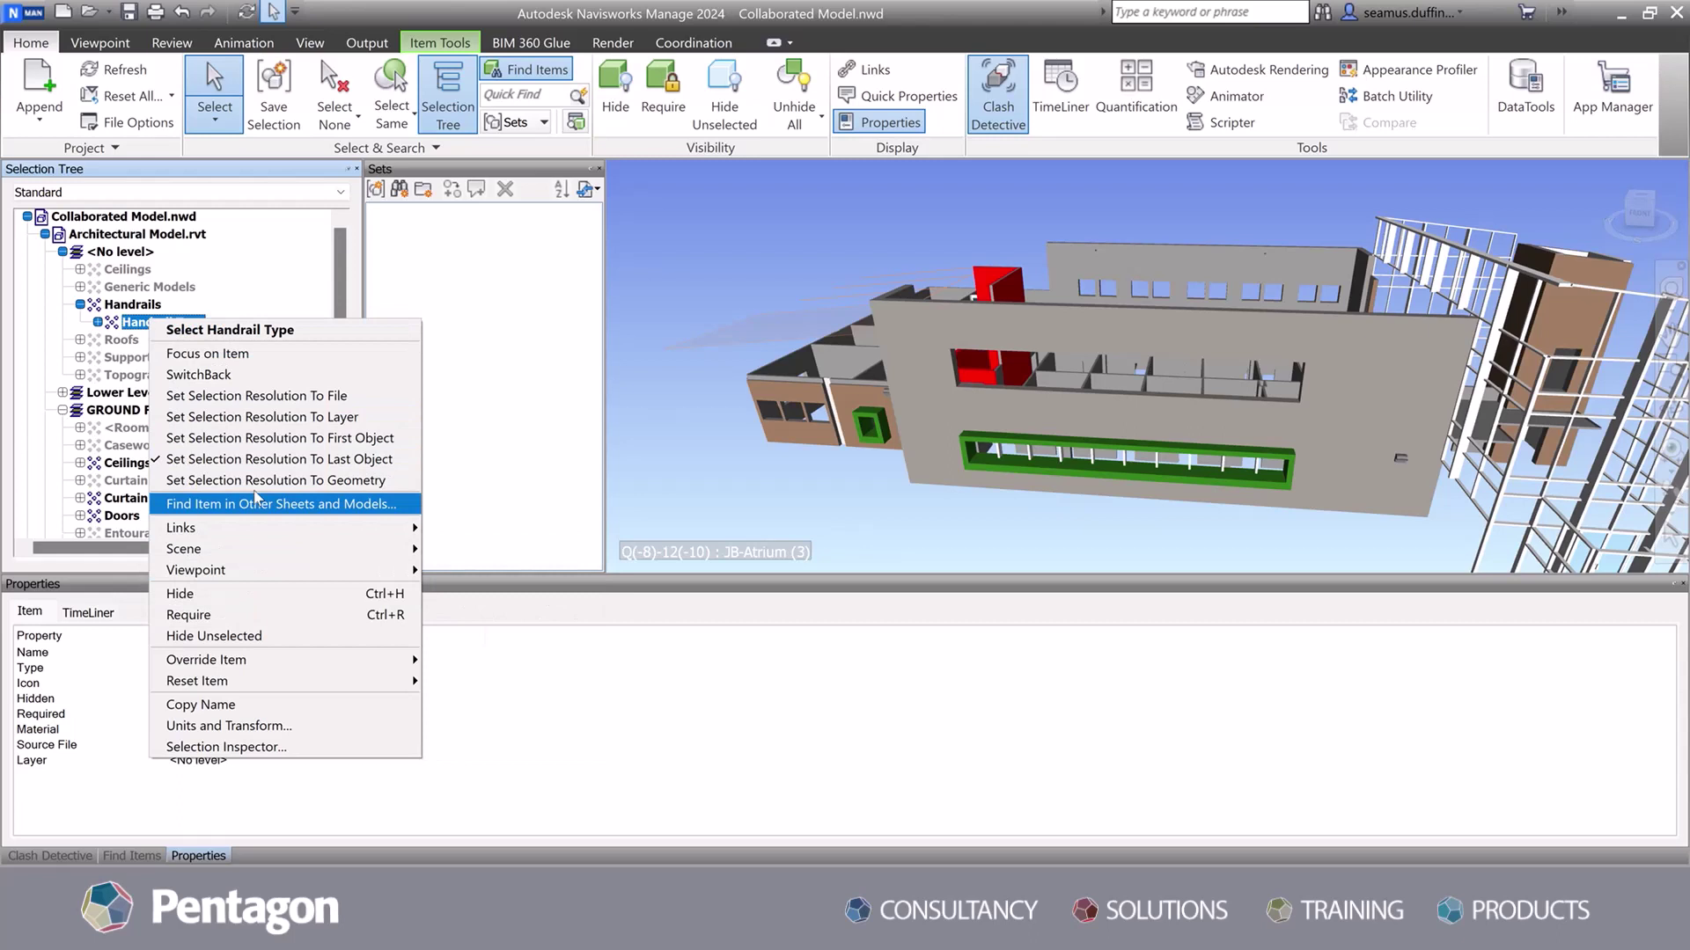
{"action": "left_click", "coordinate": [258, 355]}
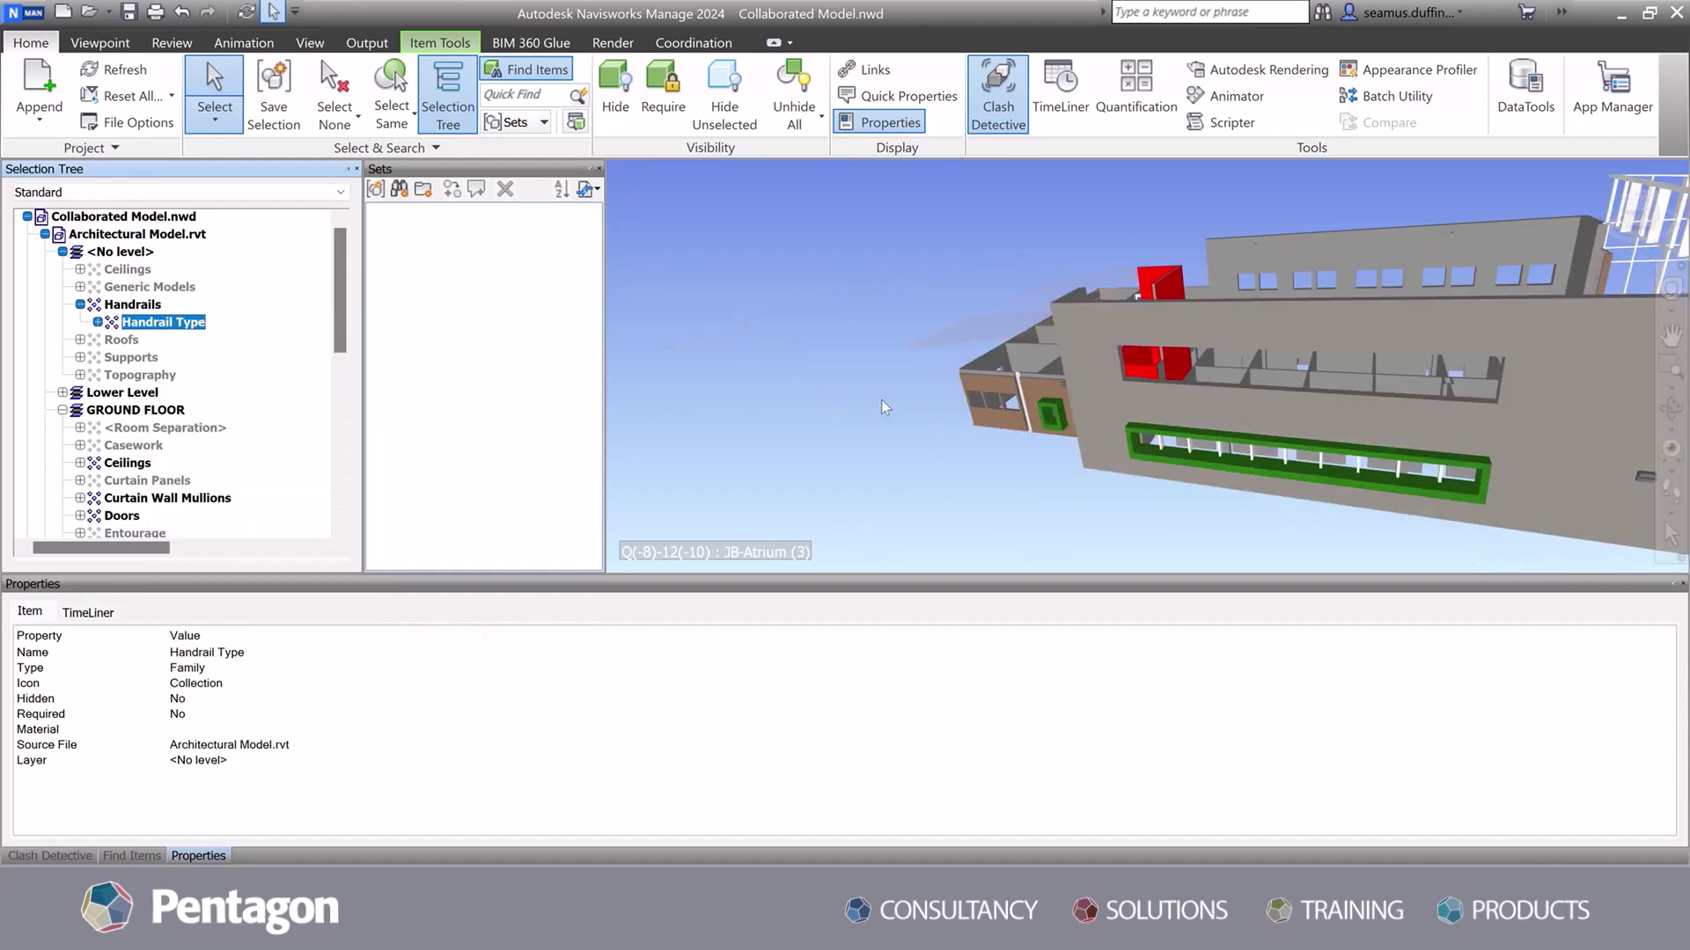
{"action": "left_click", "coordinate": [887, 293]}
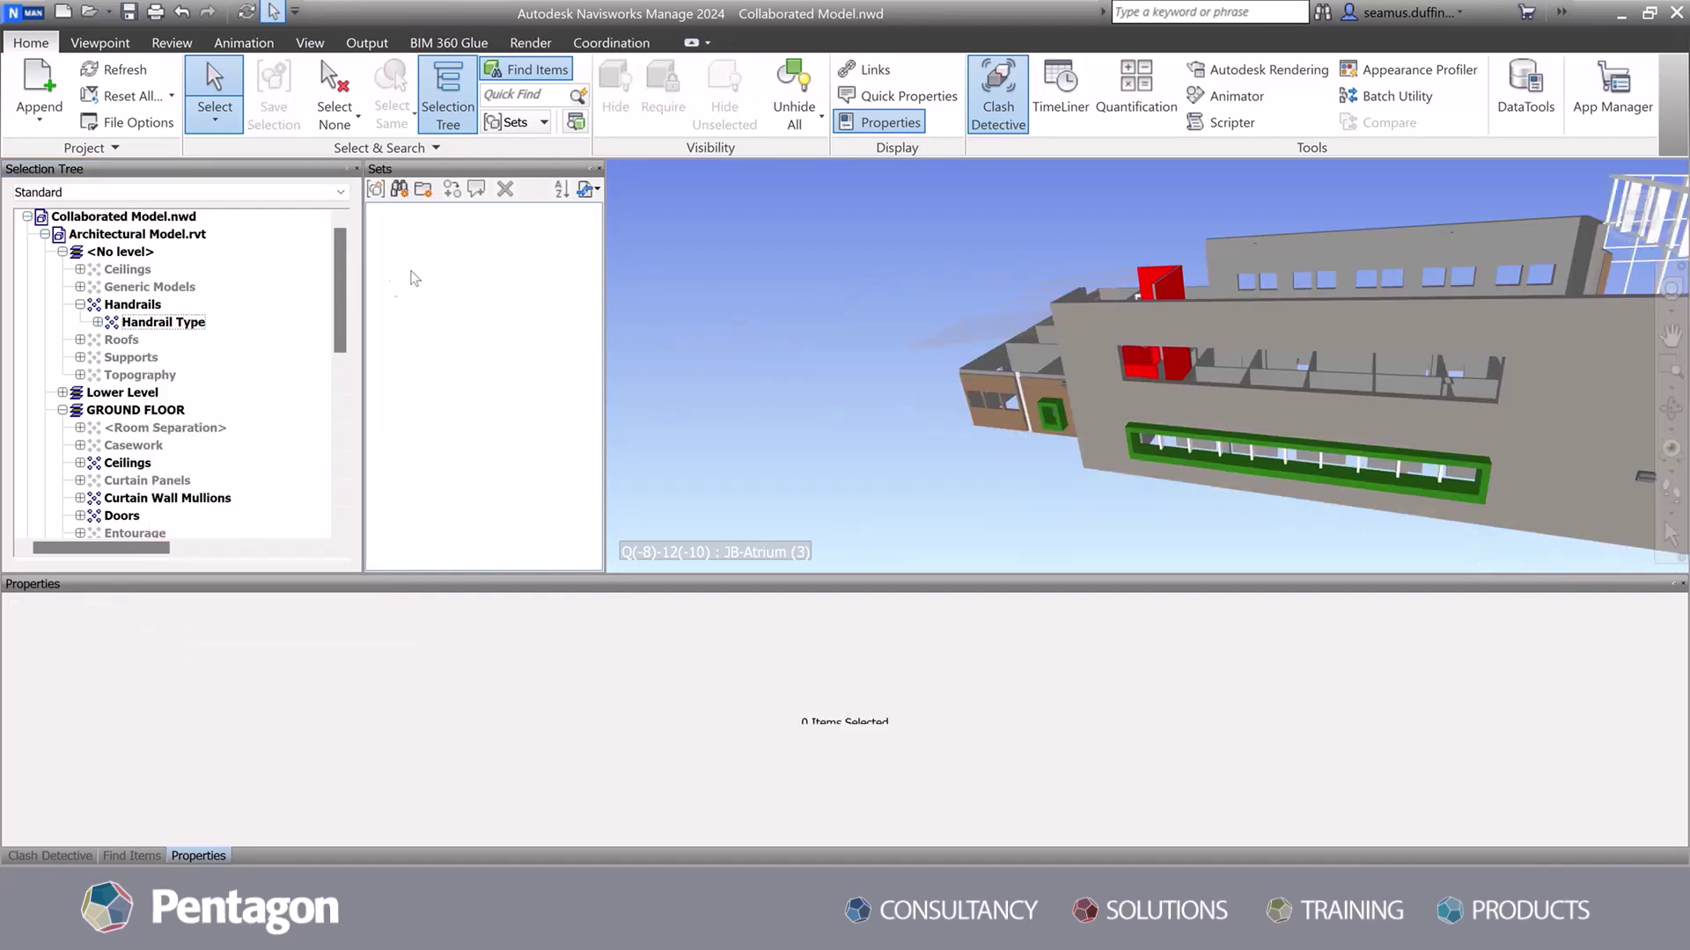
- Import the search sets from the XML file Collaborated Model - Search Sets in the Navisworks folder
{"action": "left_click", "coordinate": [586, 189]}
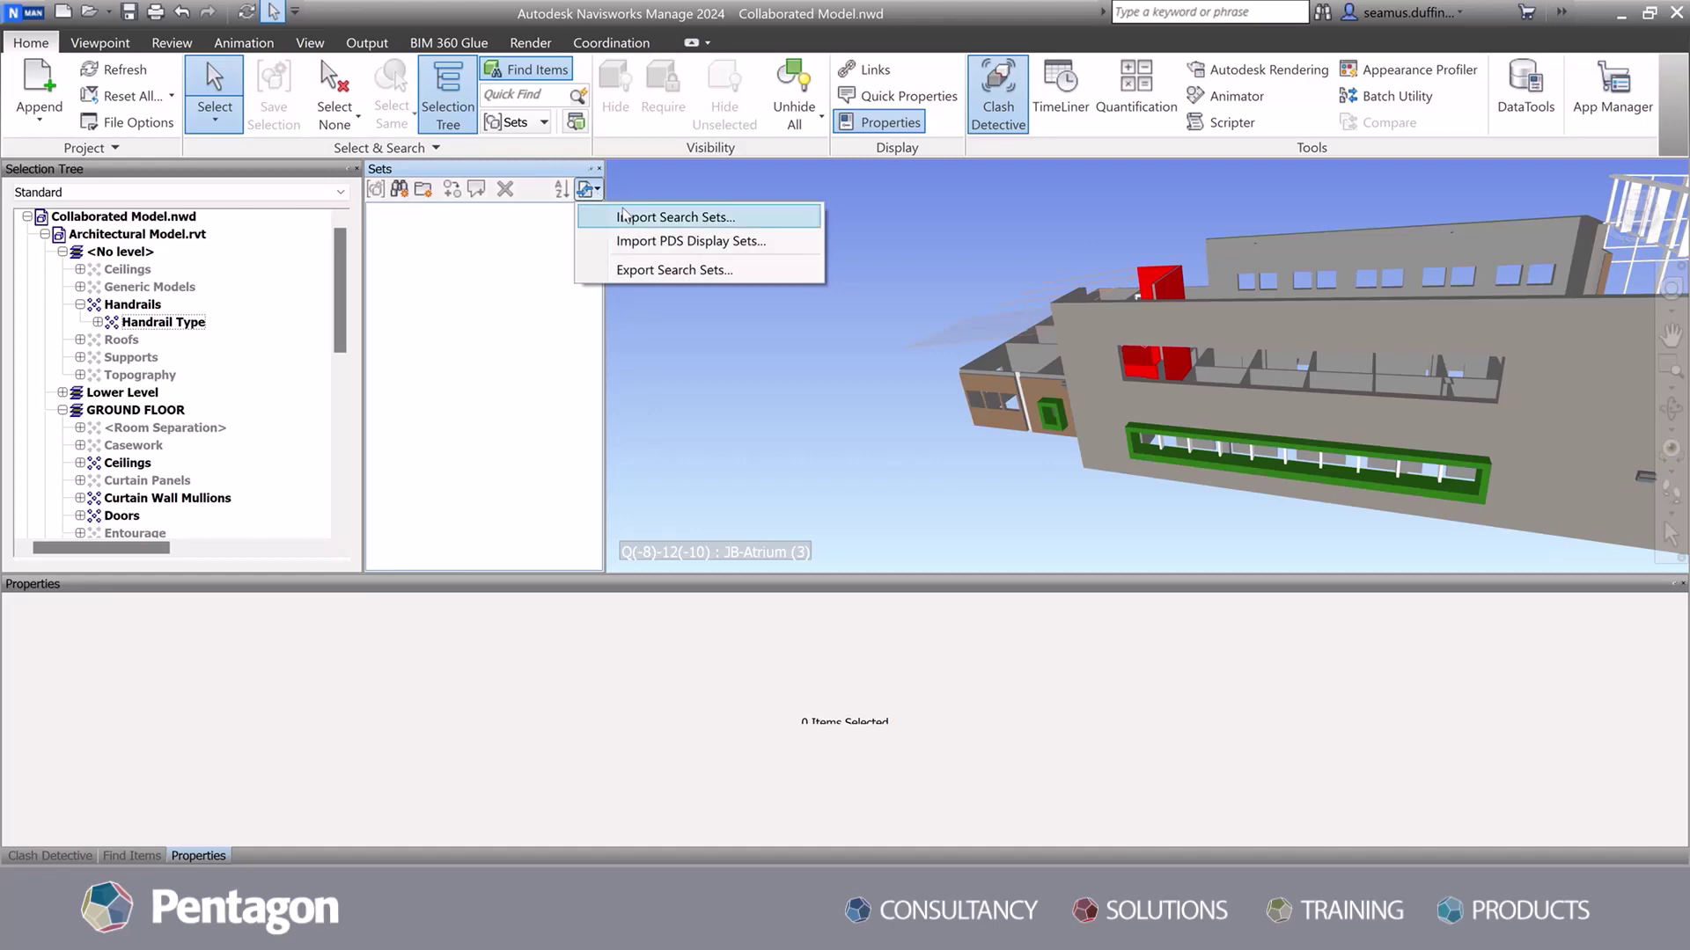
{"action": "left_click", "coordinate": [623, 216]}
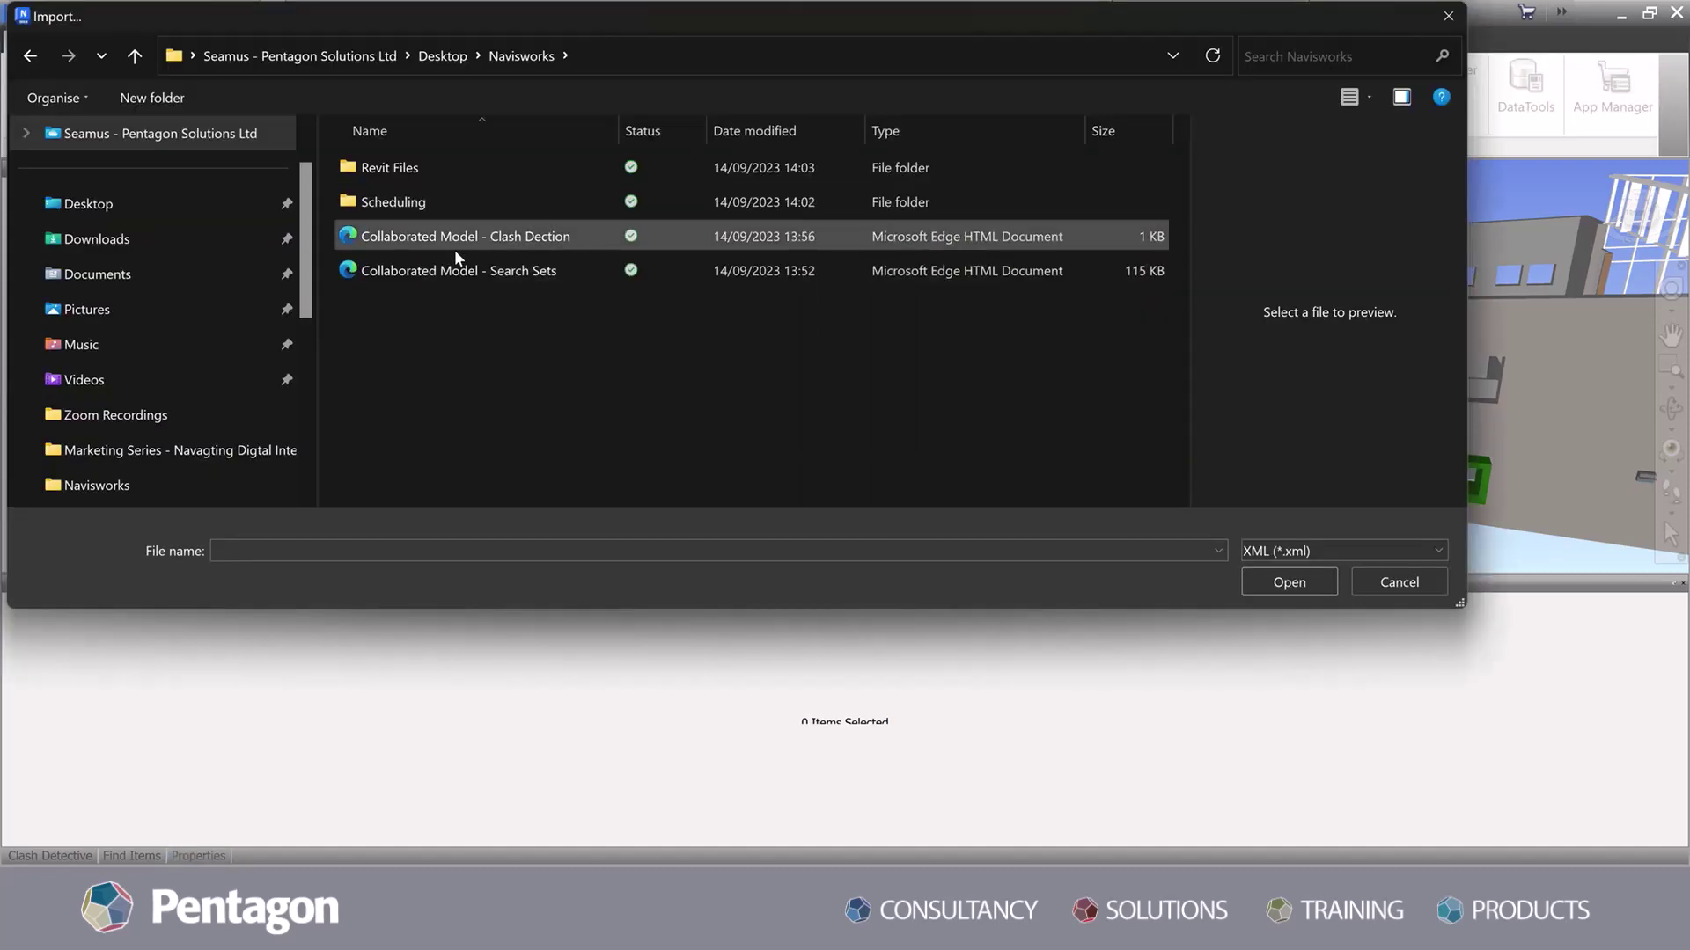
{"action": "left_click", "coordinate": [452, 271]}
{"action": "left_click", "coordinate": [1289, 583]}
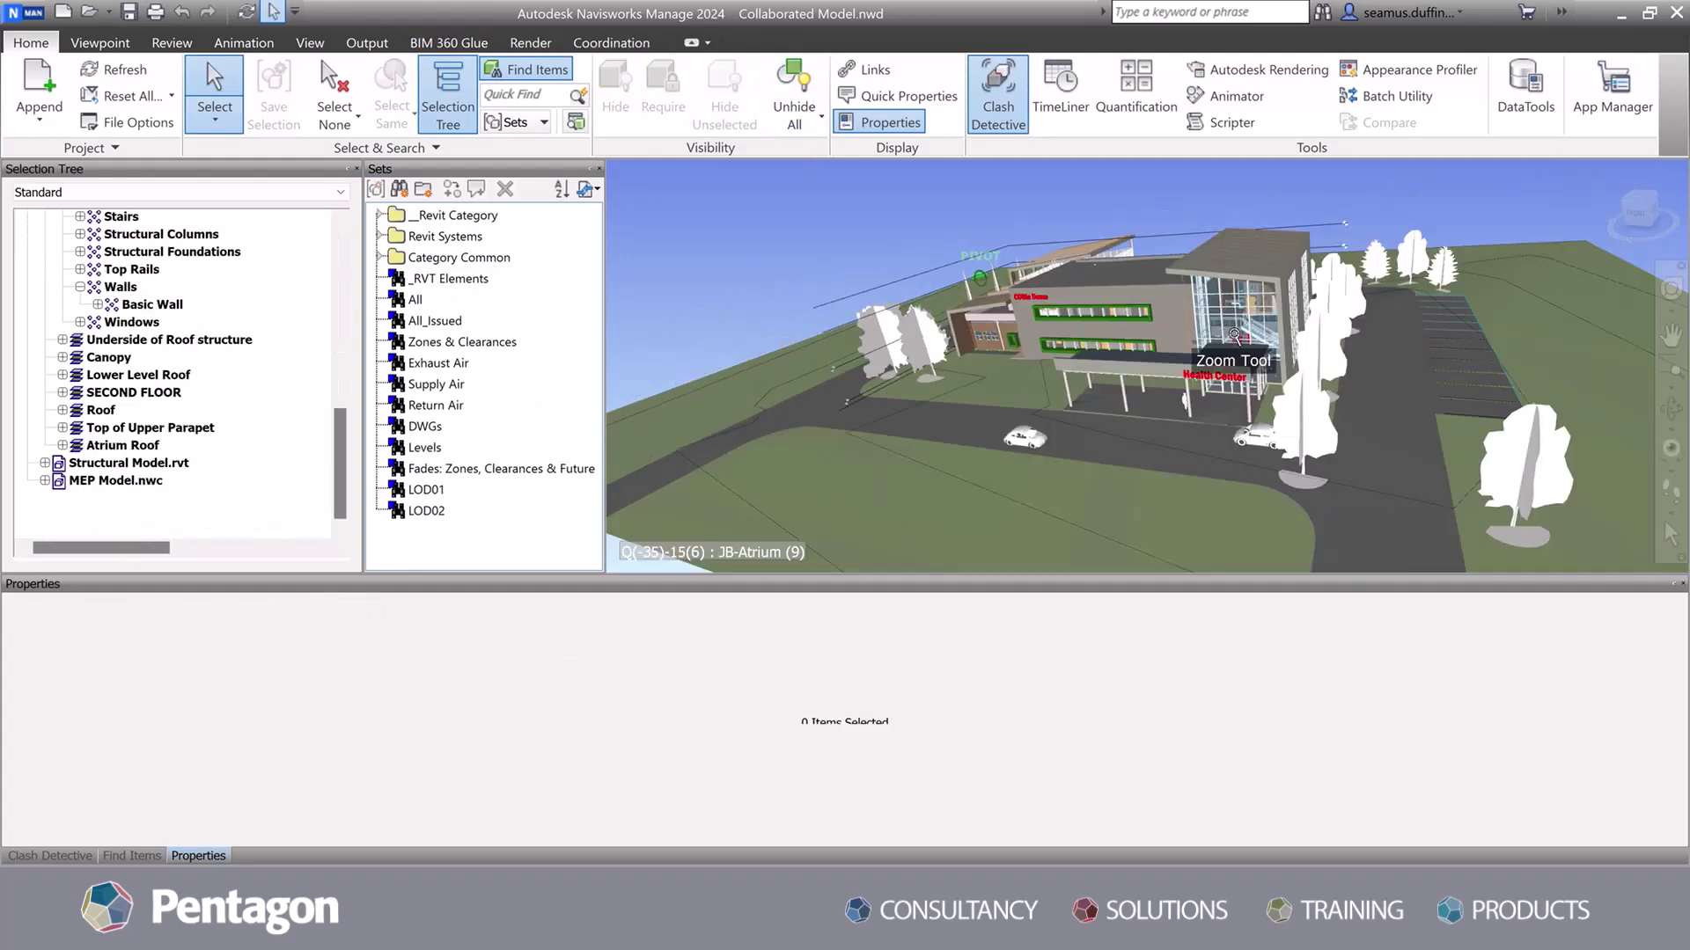
- Isolate the Air Terminals search set from the __Revit Category folder, and bring the hidden items back
{"action": "scroll", "coordinate": [1233, 334], "scroll_direction": "down", "scroll_amount": 3}
{"action": "middle_click_drag", "start_coordinate": [1233, 335], "coordinate": [1185, 362], "text": "shift"}
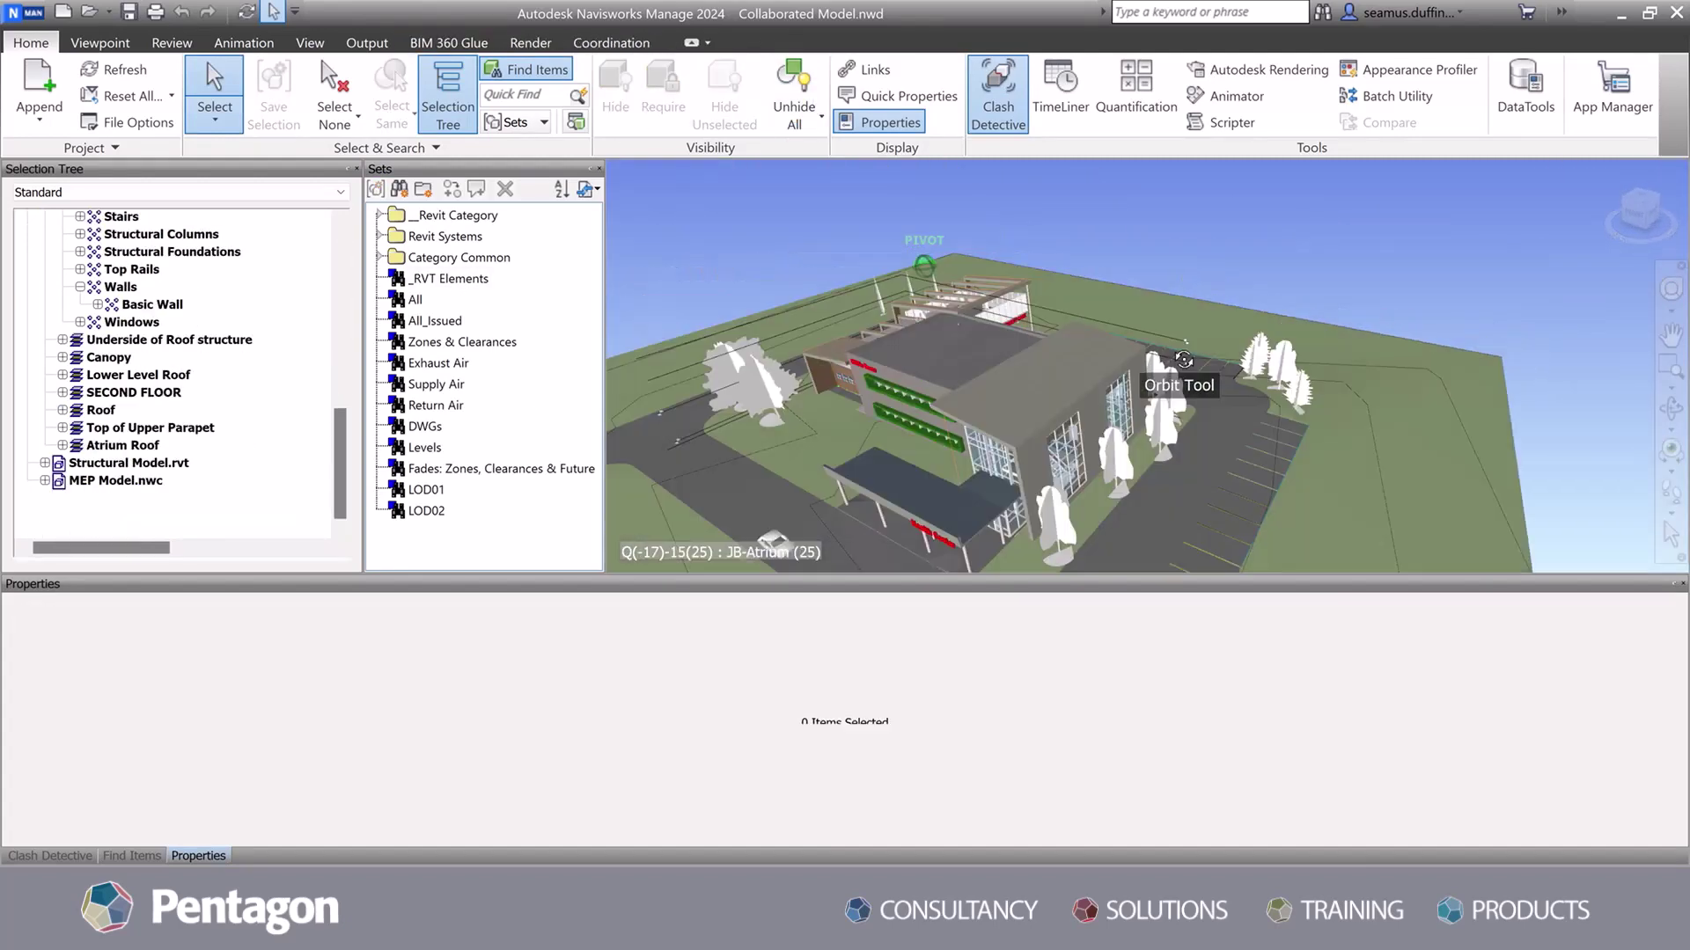
{"action": "left_click", "coordinate": [1026, 402]}
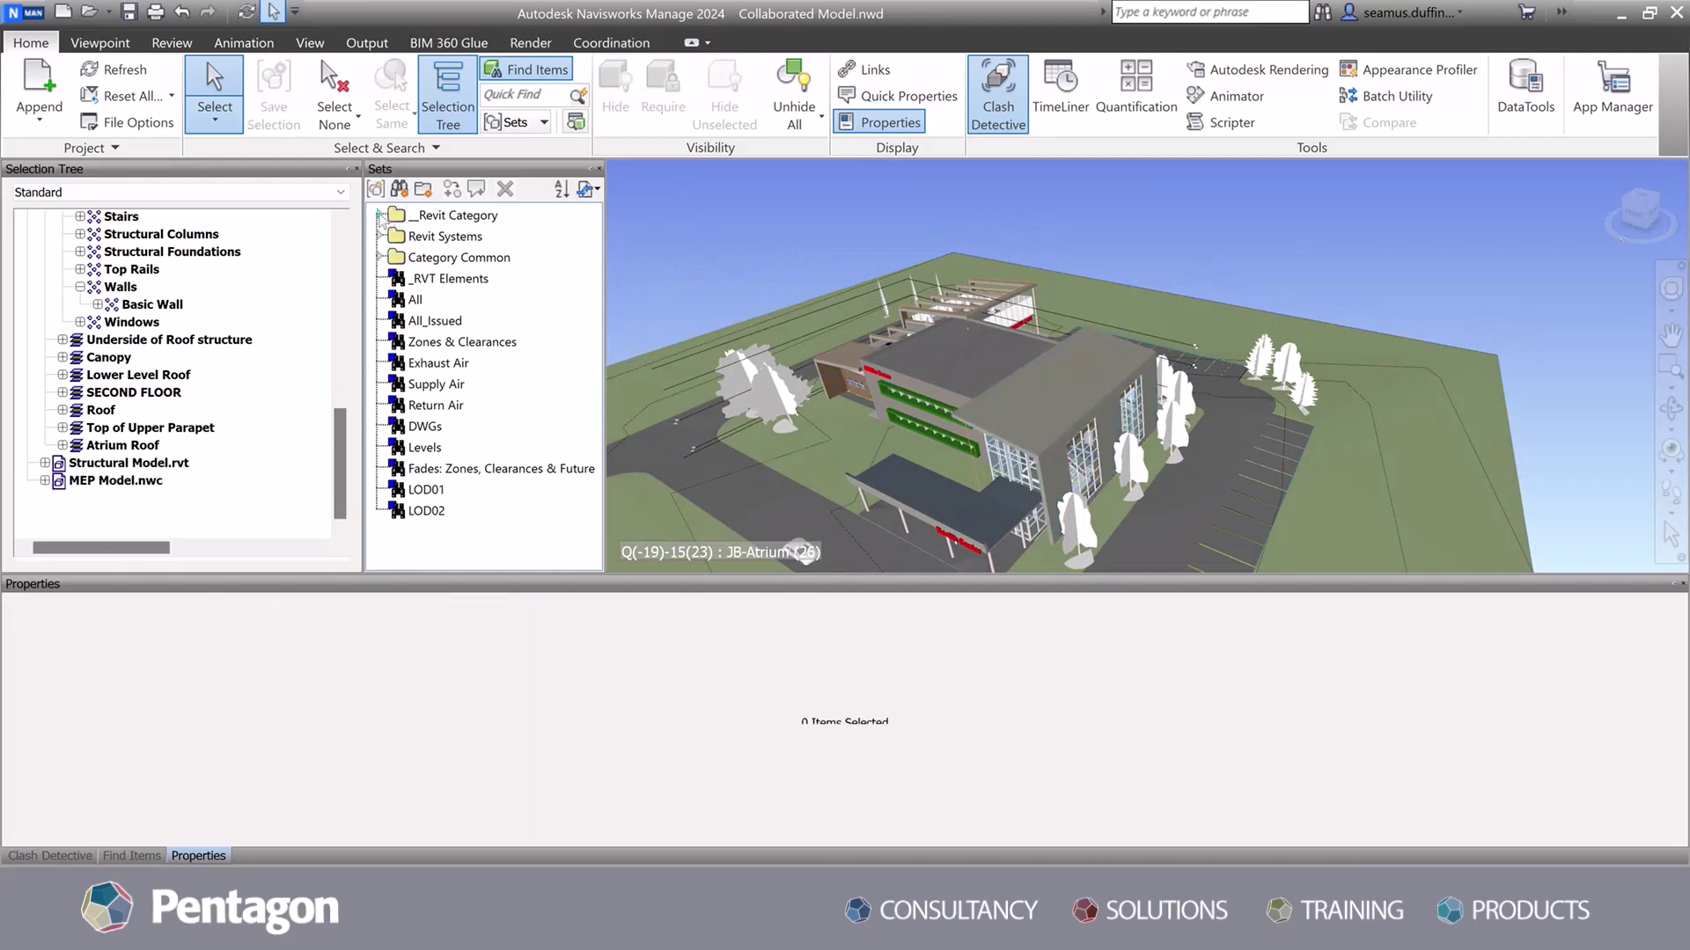
{"action": "left_click", "coordinate": [380, 216]}
{"action": "left_click", "coordinate": [458, 237]}
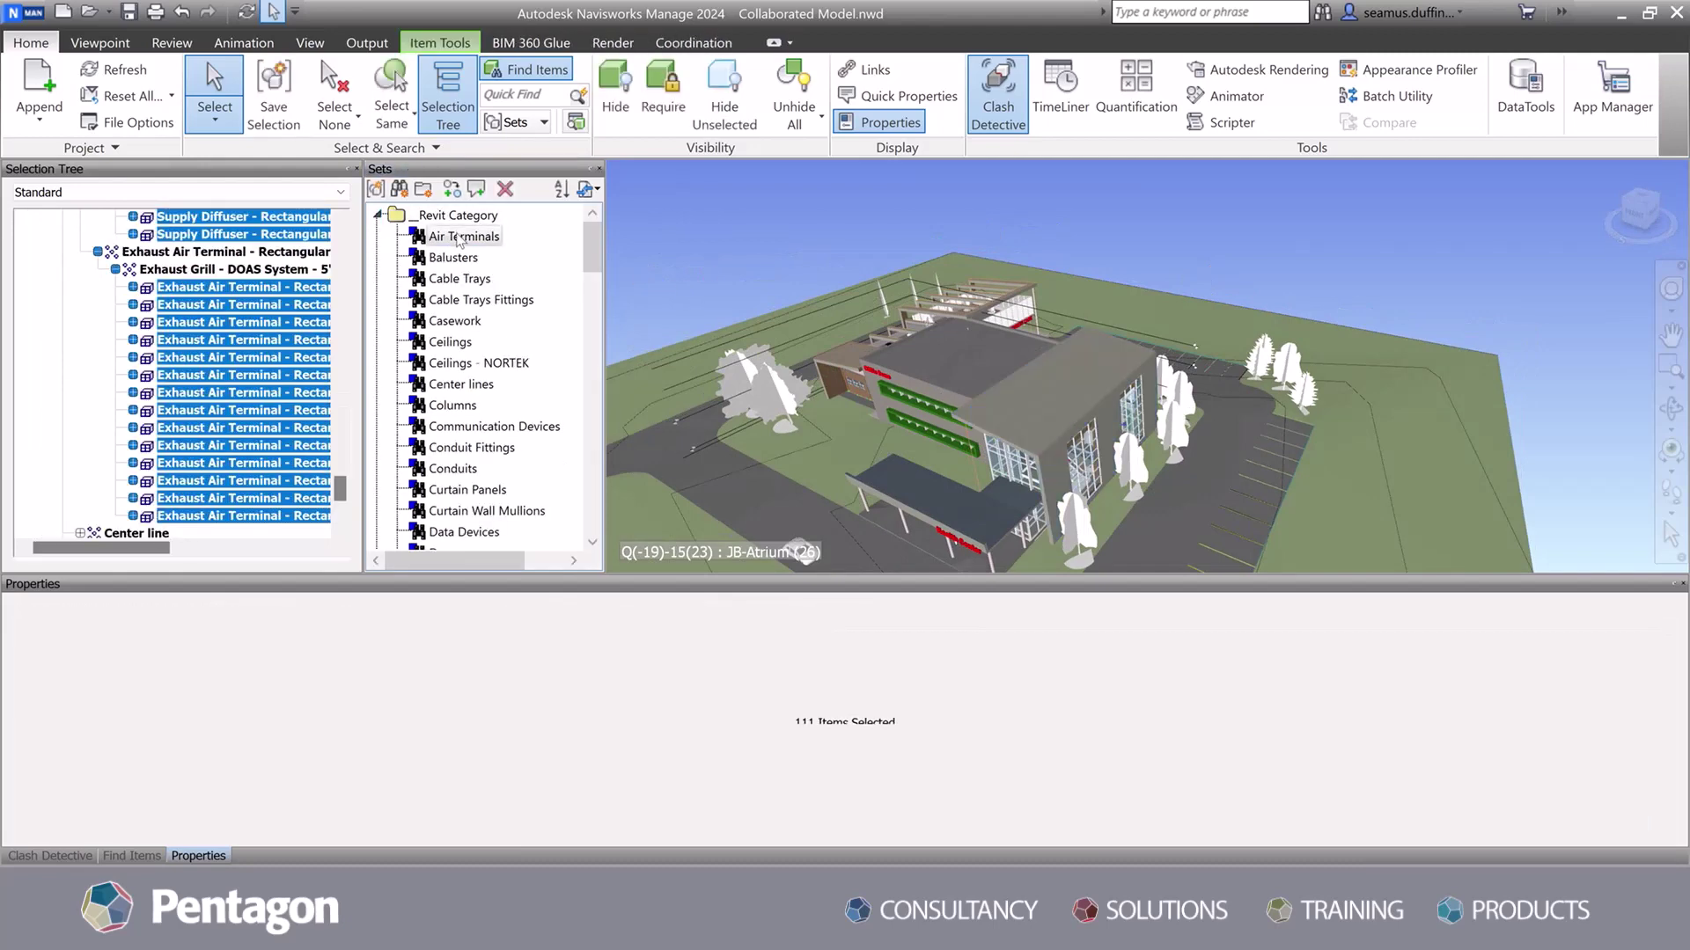
{"action": "left_click", "coordinate": [730, 108]}
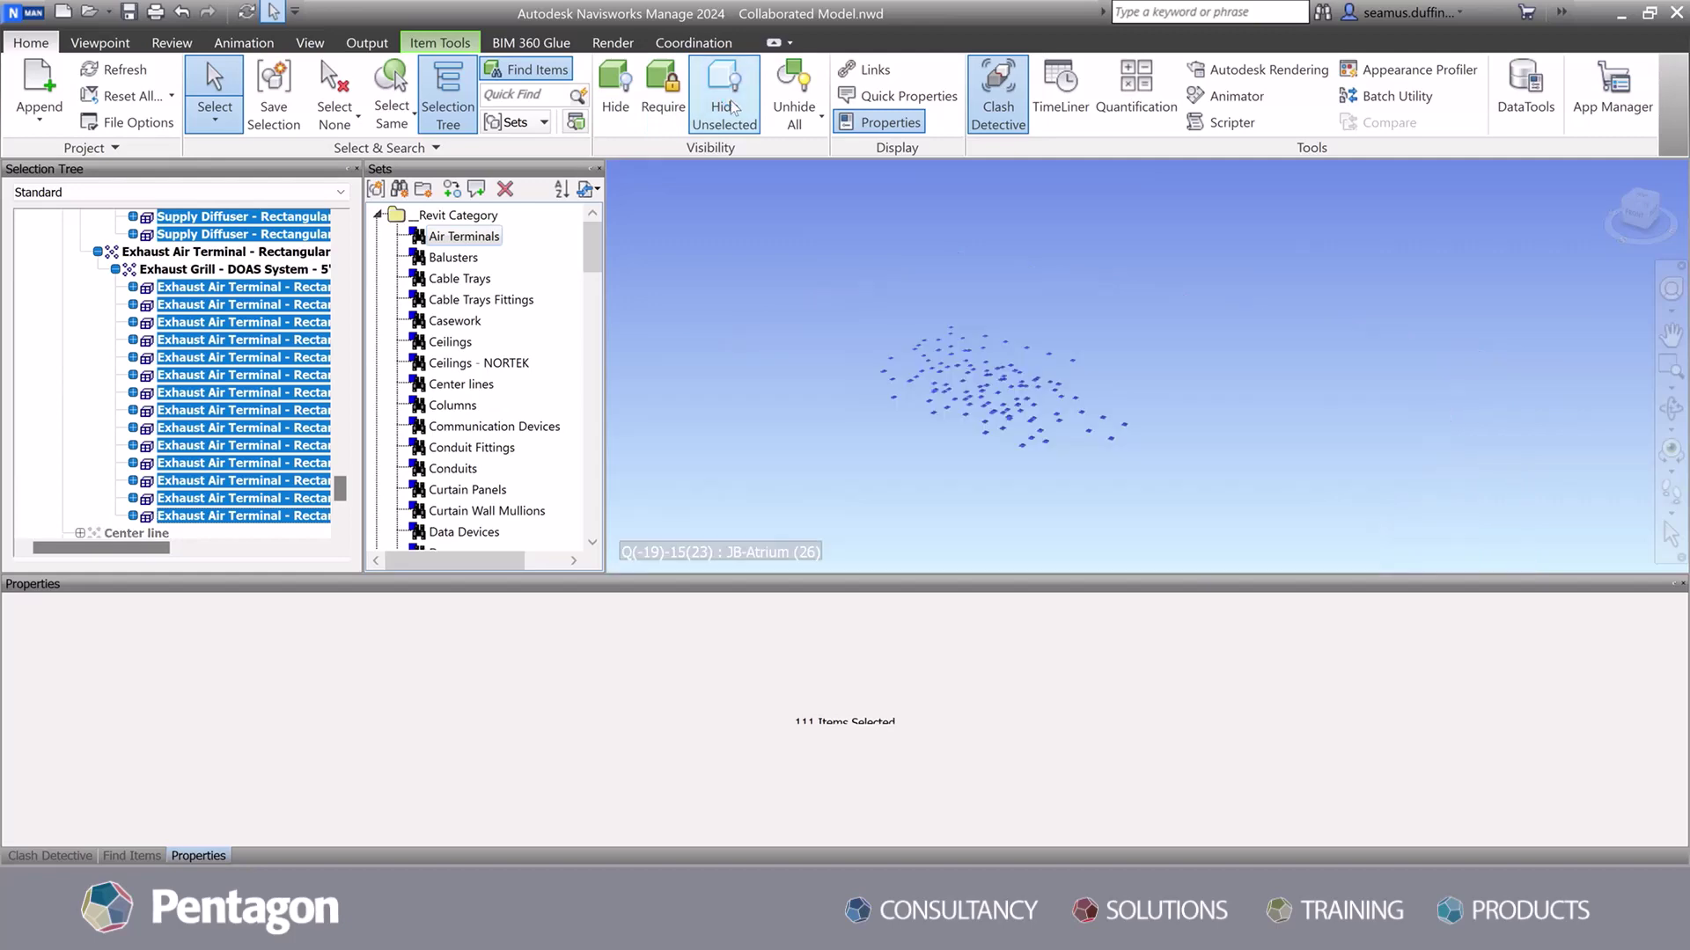
{"action": "left_click", "coordinate": [730, 93]}
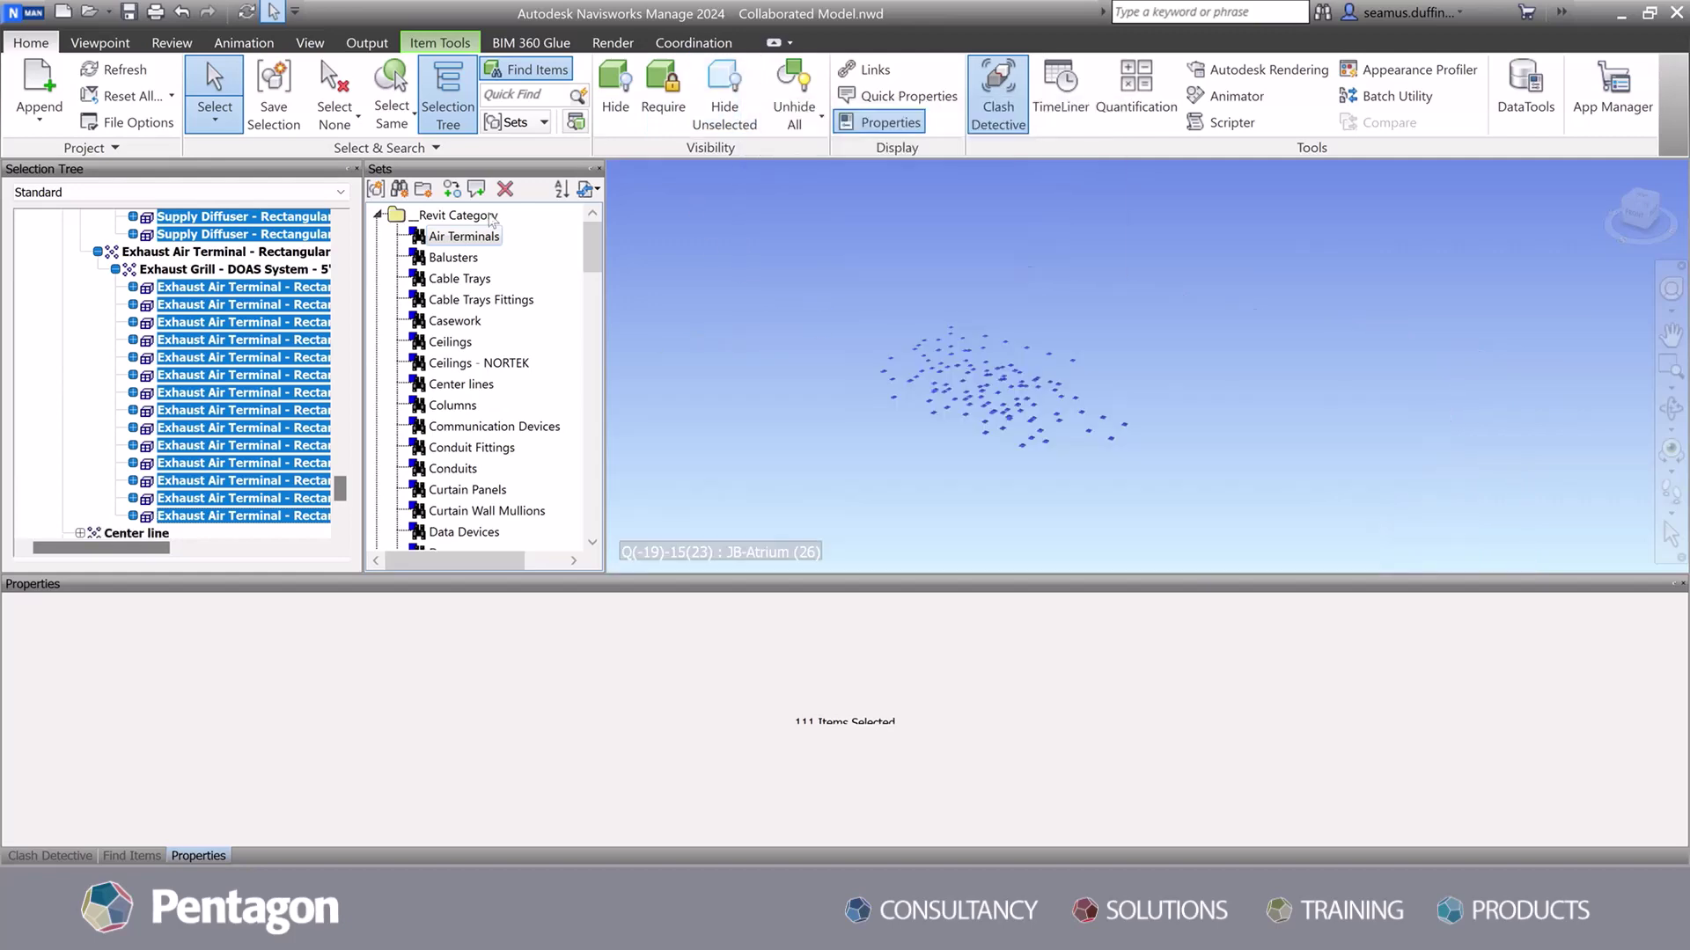
- Isolate the Casework search set to inspect its items in the view, and unhide all items again
{"action": "left_click", "coordinate": [464, 276]}
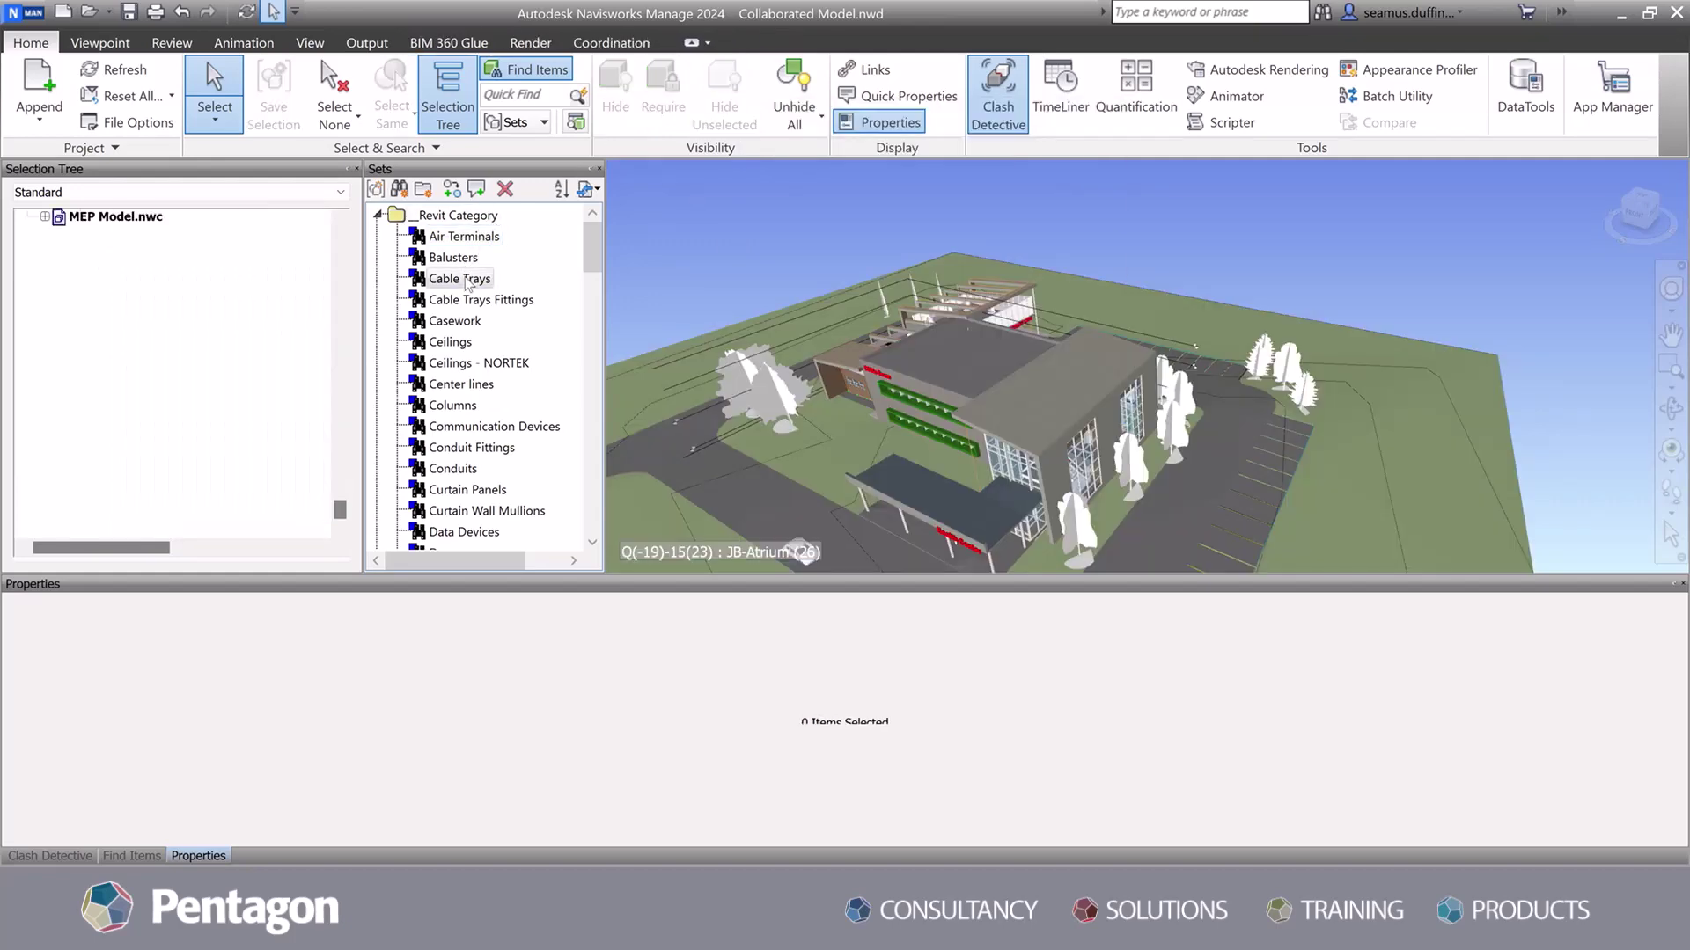
{"action": "left_click", "coordinate": [464, 322]}
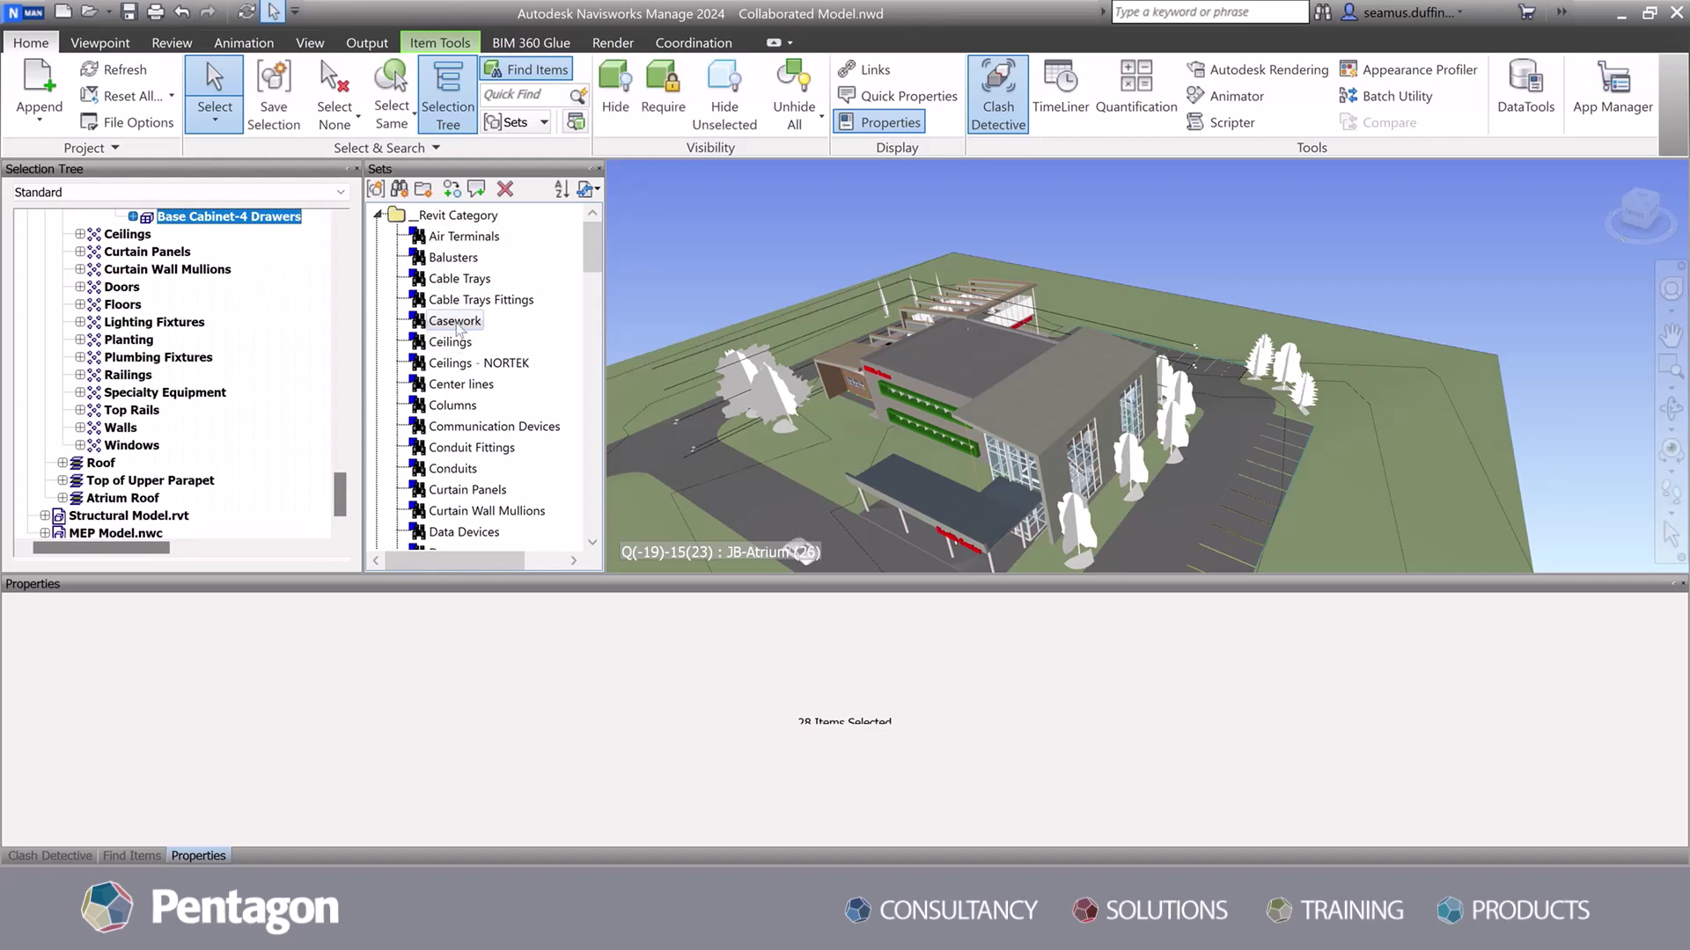
{"action": "right_click", "coordinate": [457, 322]}
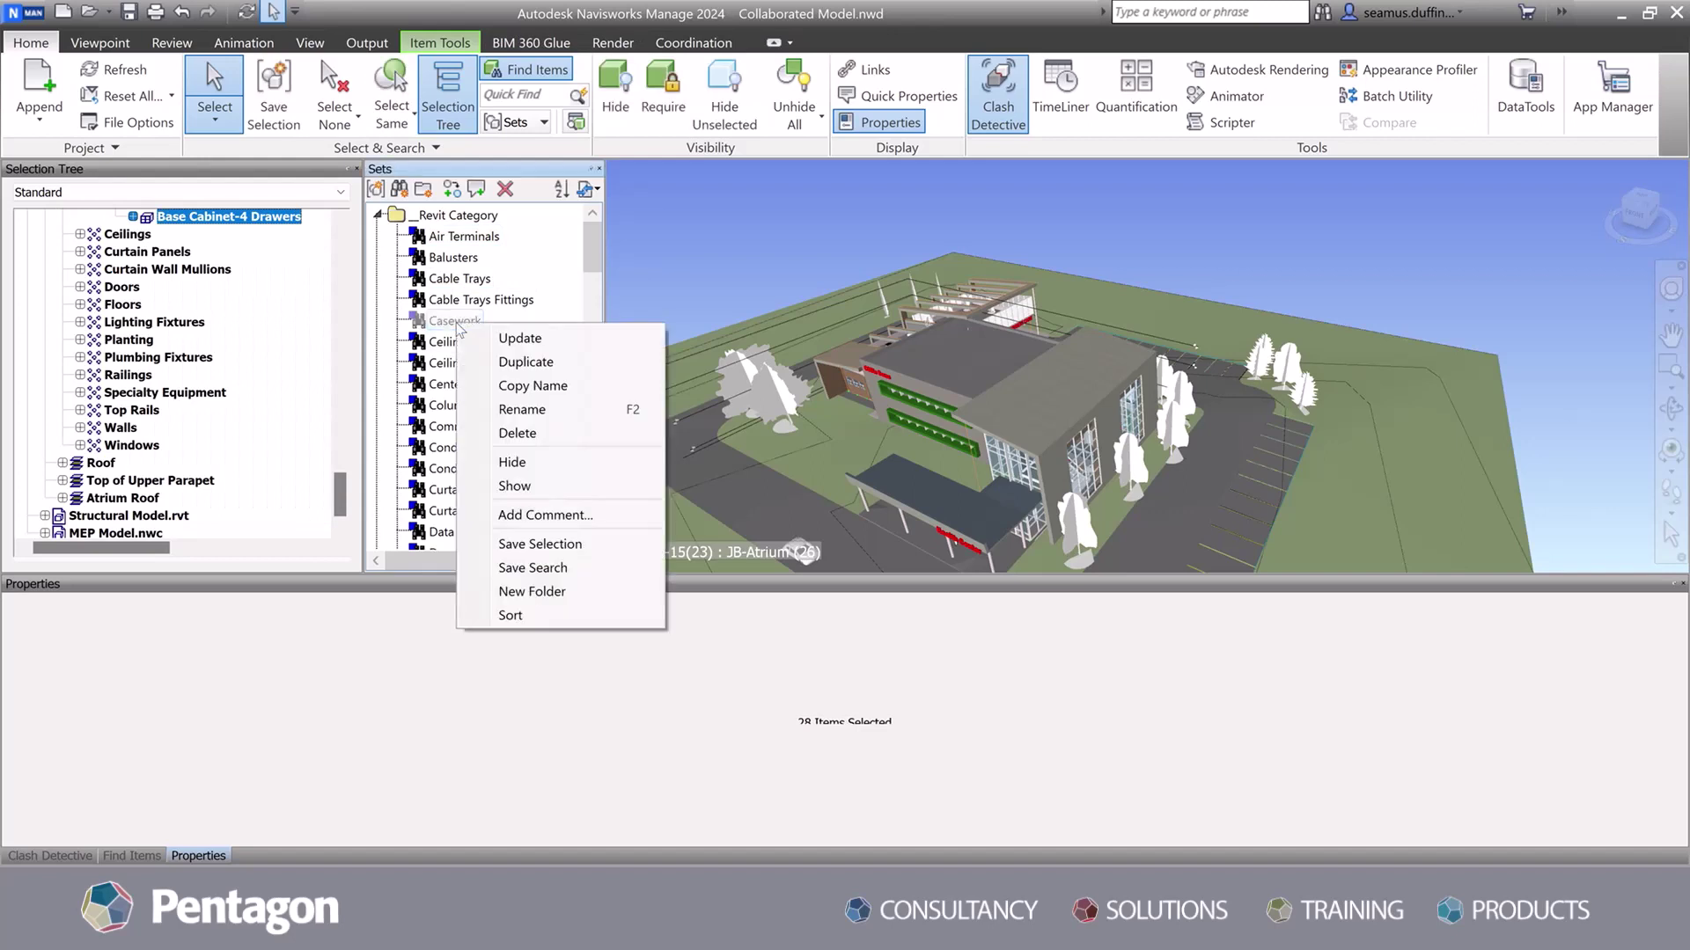
{"action": "left_click", "coordinate": [524, 485]}
{"action": "left_click", "coordinate": [725, 97]}
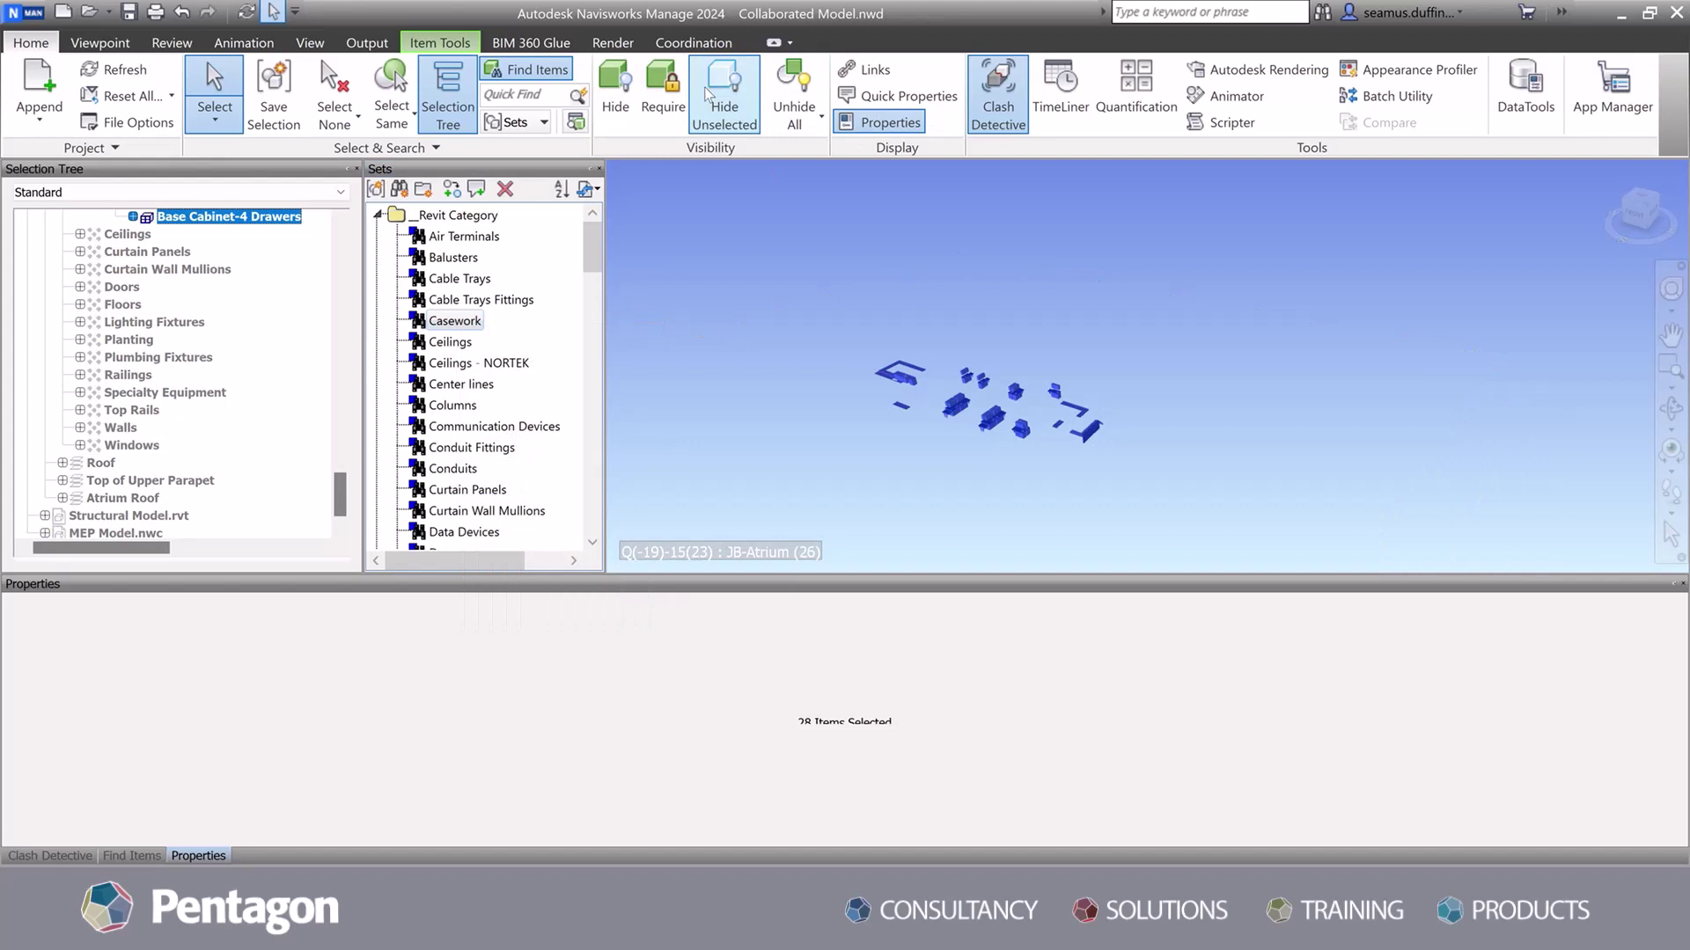
{"action": "left_click", "coordinate": [955, 410]}
{"action": "left_click_drag", "start_coordinate": [955, 410], "coordinate": [968, 385]}
{"action": "scroll", "coordinate": [968, 385], "scroll_direction": "down", "scroll_amount": 5}
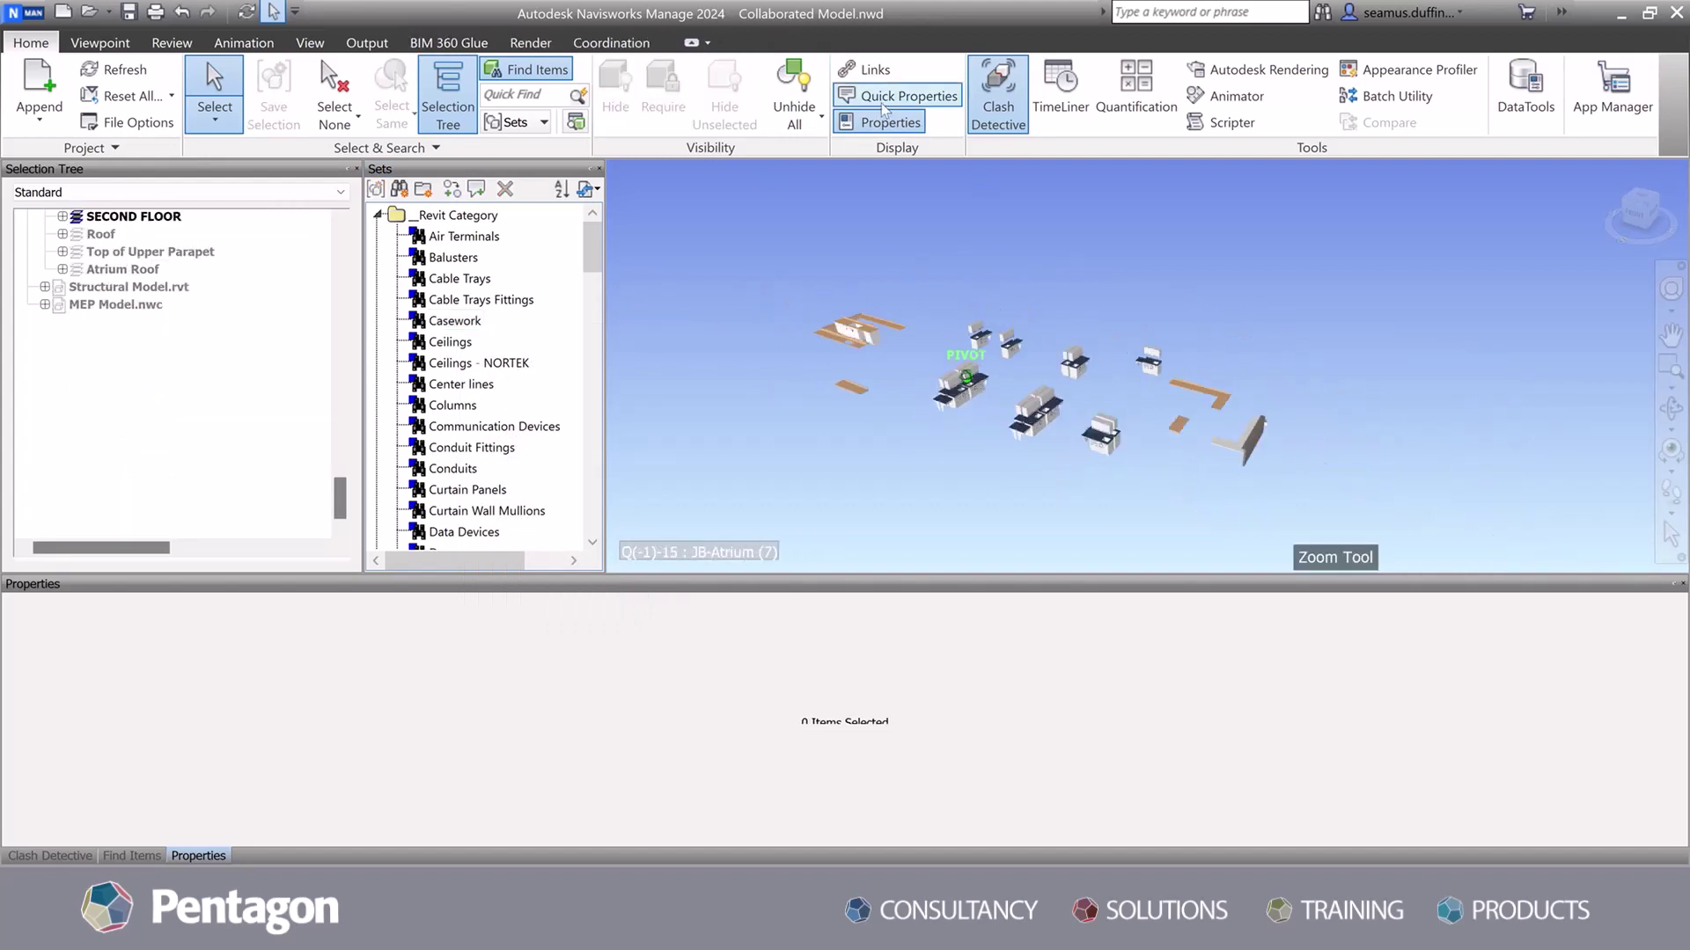
{"action": "left_click", "coordinate": [793, 88]}
- Isolate the Mechanical Equipment search set by selecting its items and hiding everything unselected
{"action": "scroll", "coordinate": [490, 256], "scroll_direction": "down", "scroll_amount": 3}
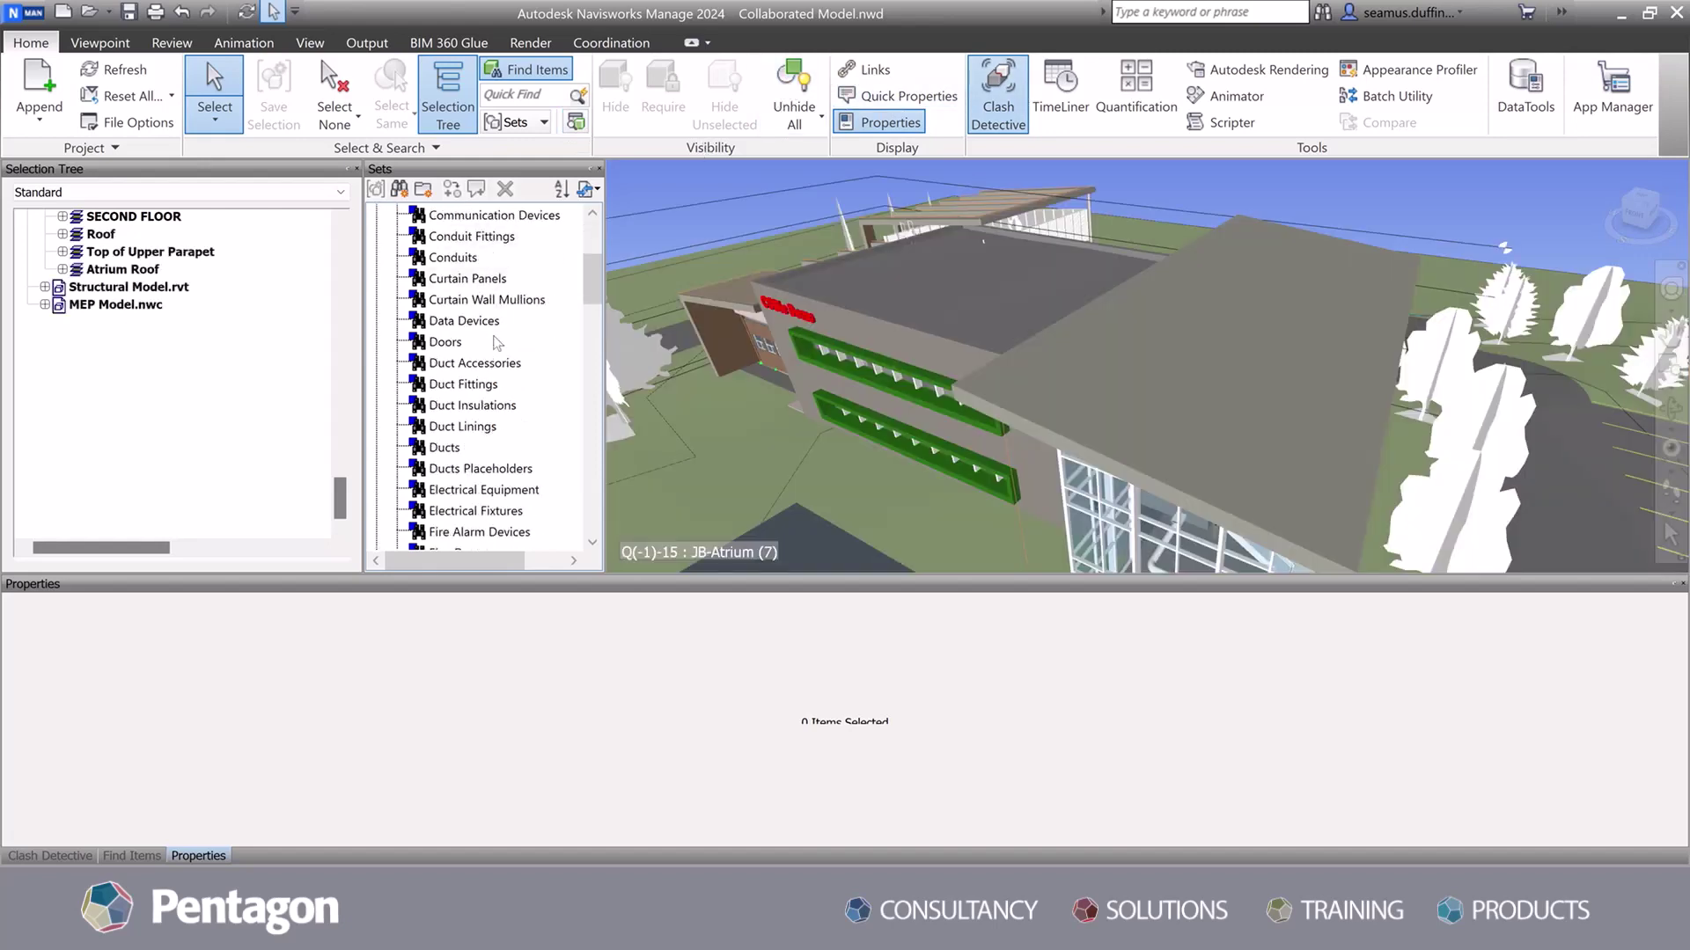
{"action": "scroll", "coordinate": [498, 342], "scroll_direction": "down", "scroll_amount": 6}
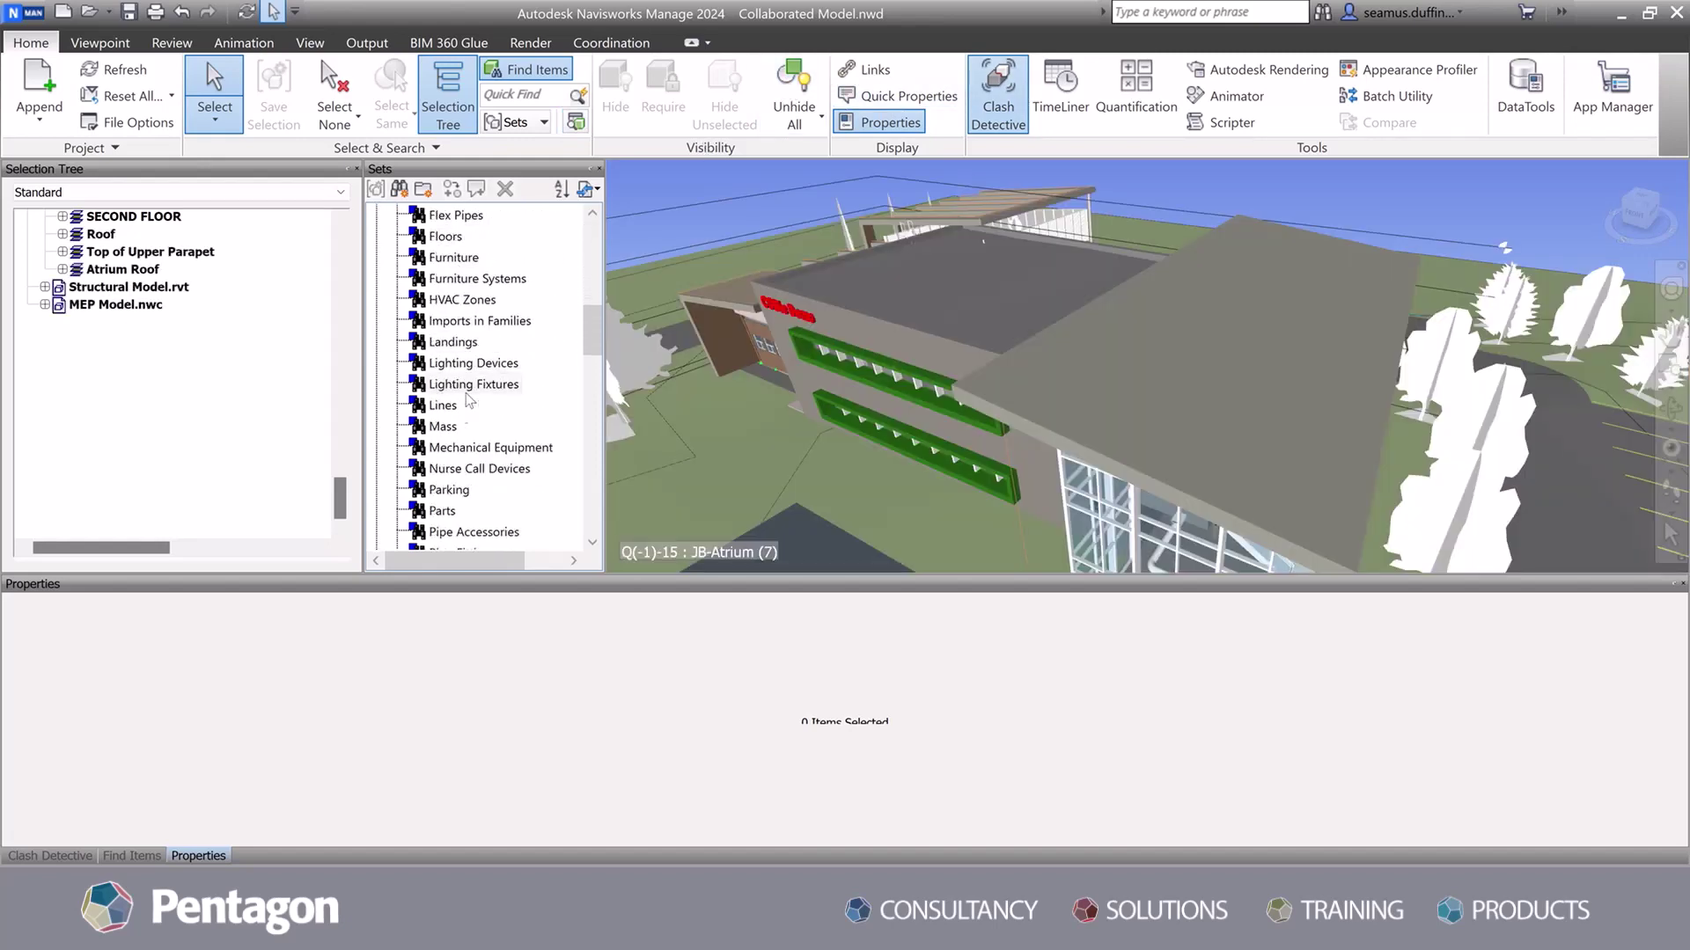
{"action": "scroll", "coordinate": [450, 451], "scroll_direction": "down", "scroll_amount": 1}
{"action": "left_click", "coordinate": [469, 406]}
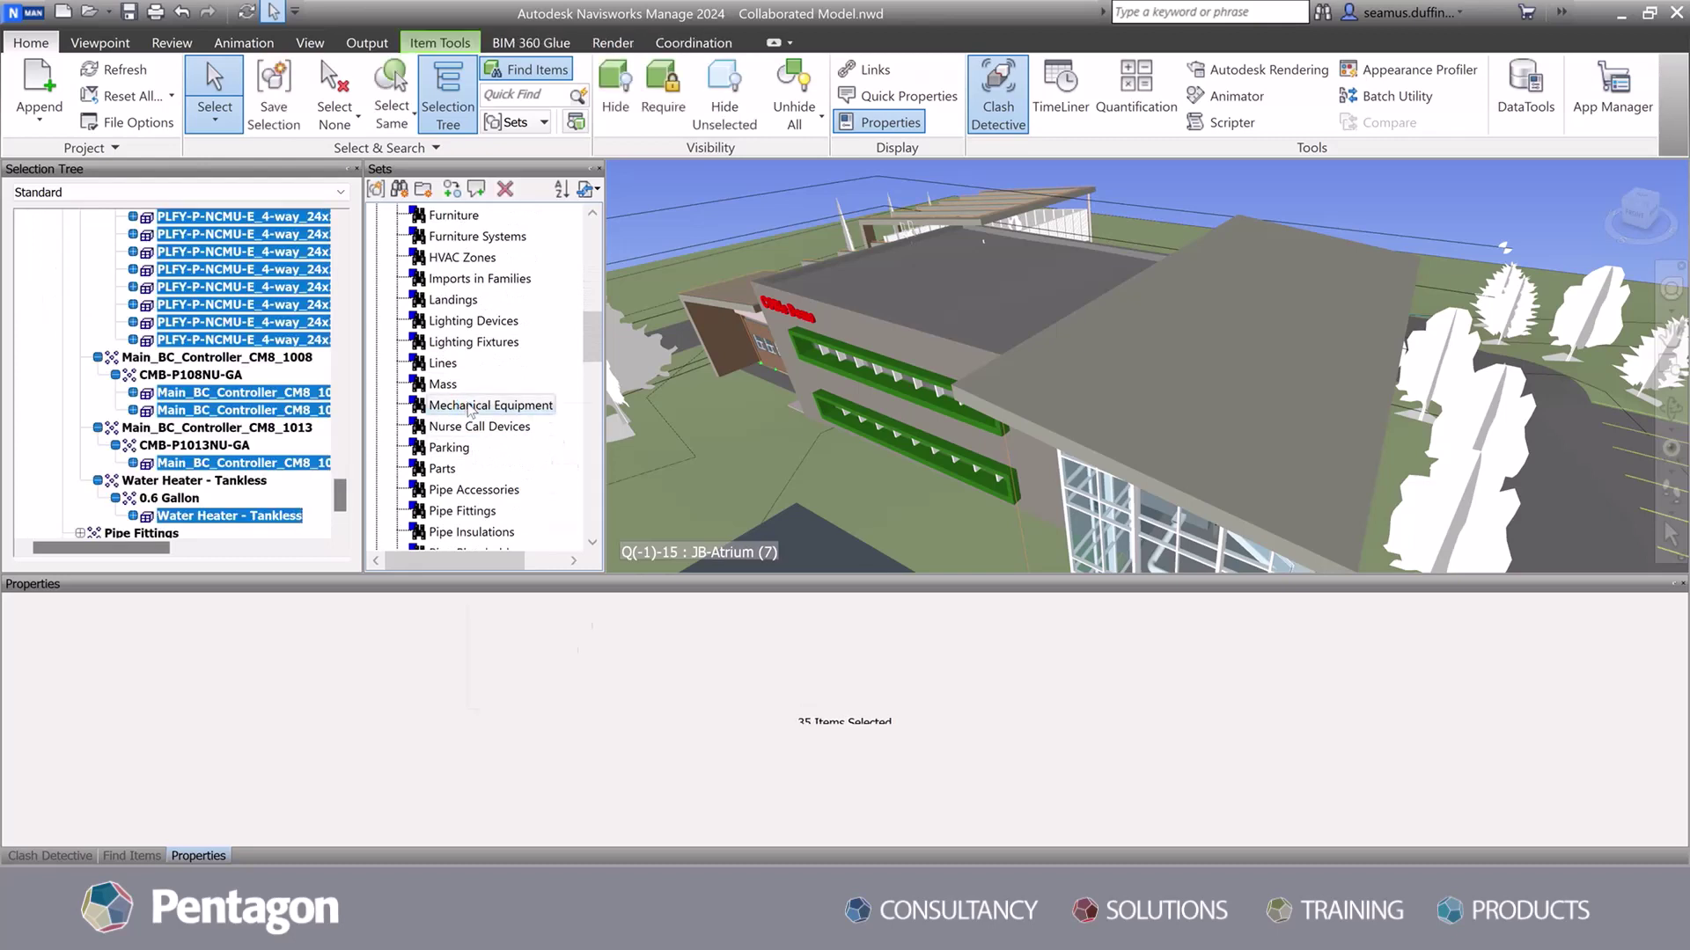
{"action": "right_click", "coordinate": [471, 407]}
{"action": "left_click", "coordinate": [783, 84]}
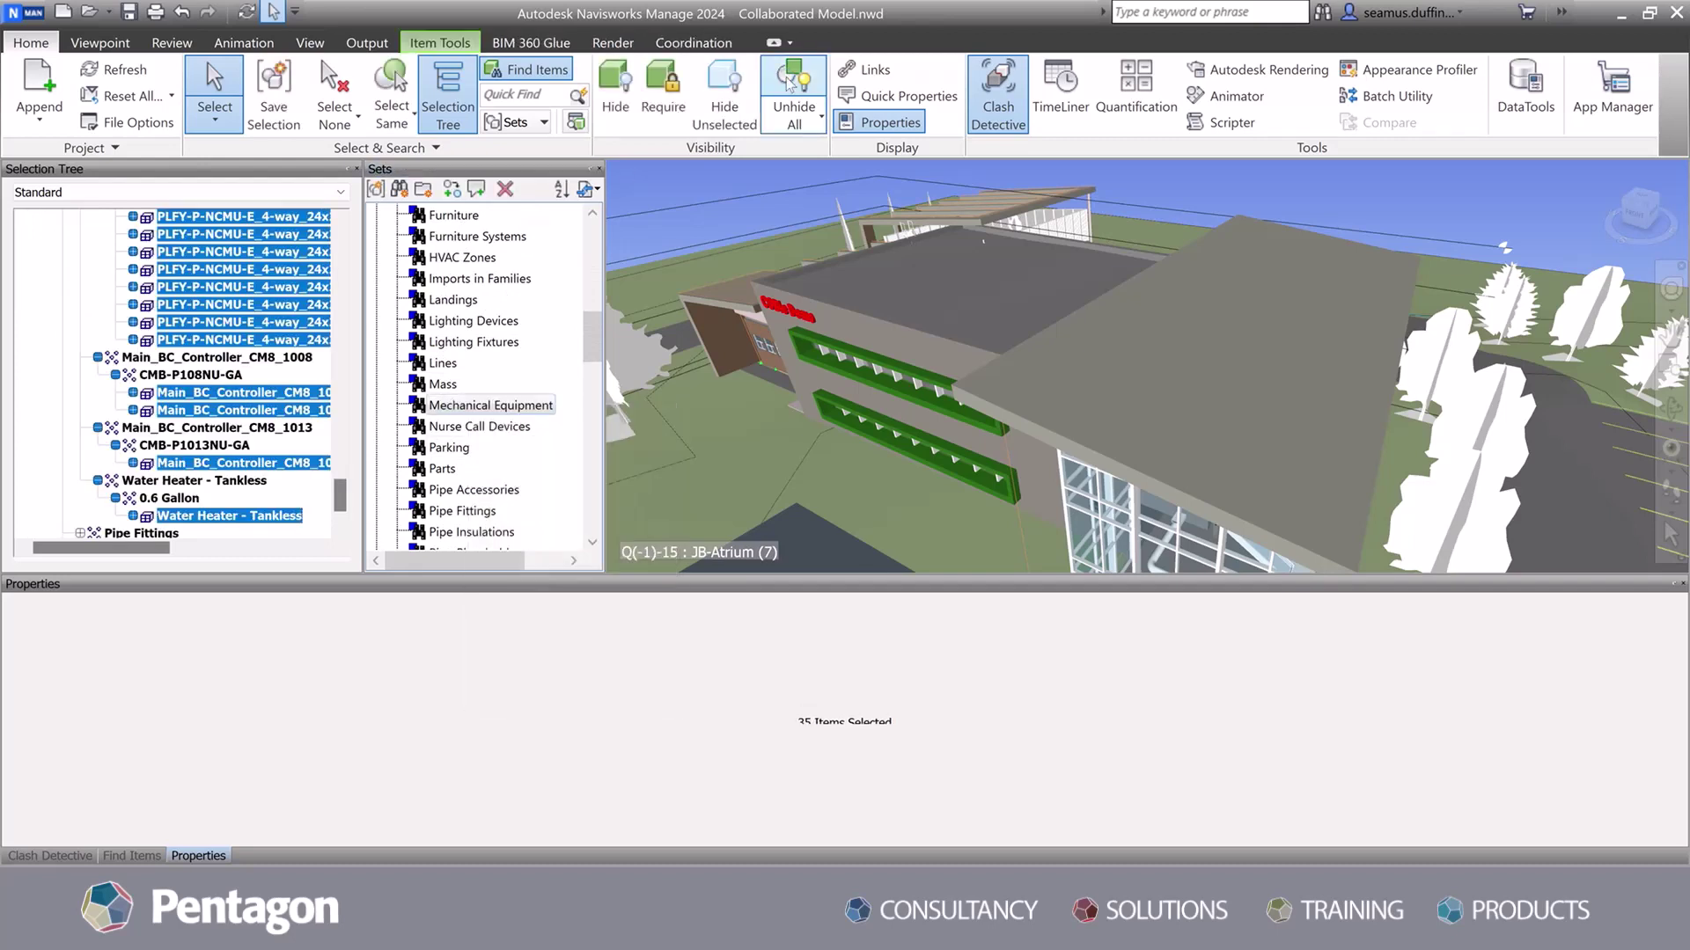
{"action": "left_click", "coordinate": [721, 85]}
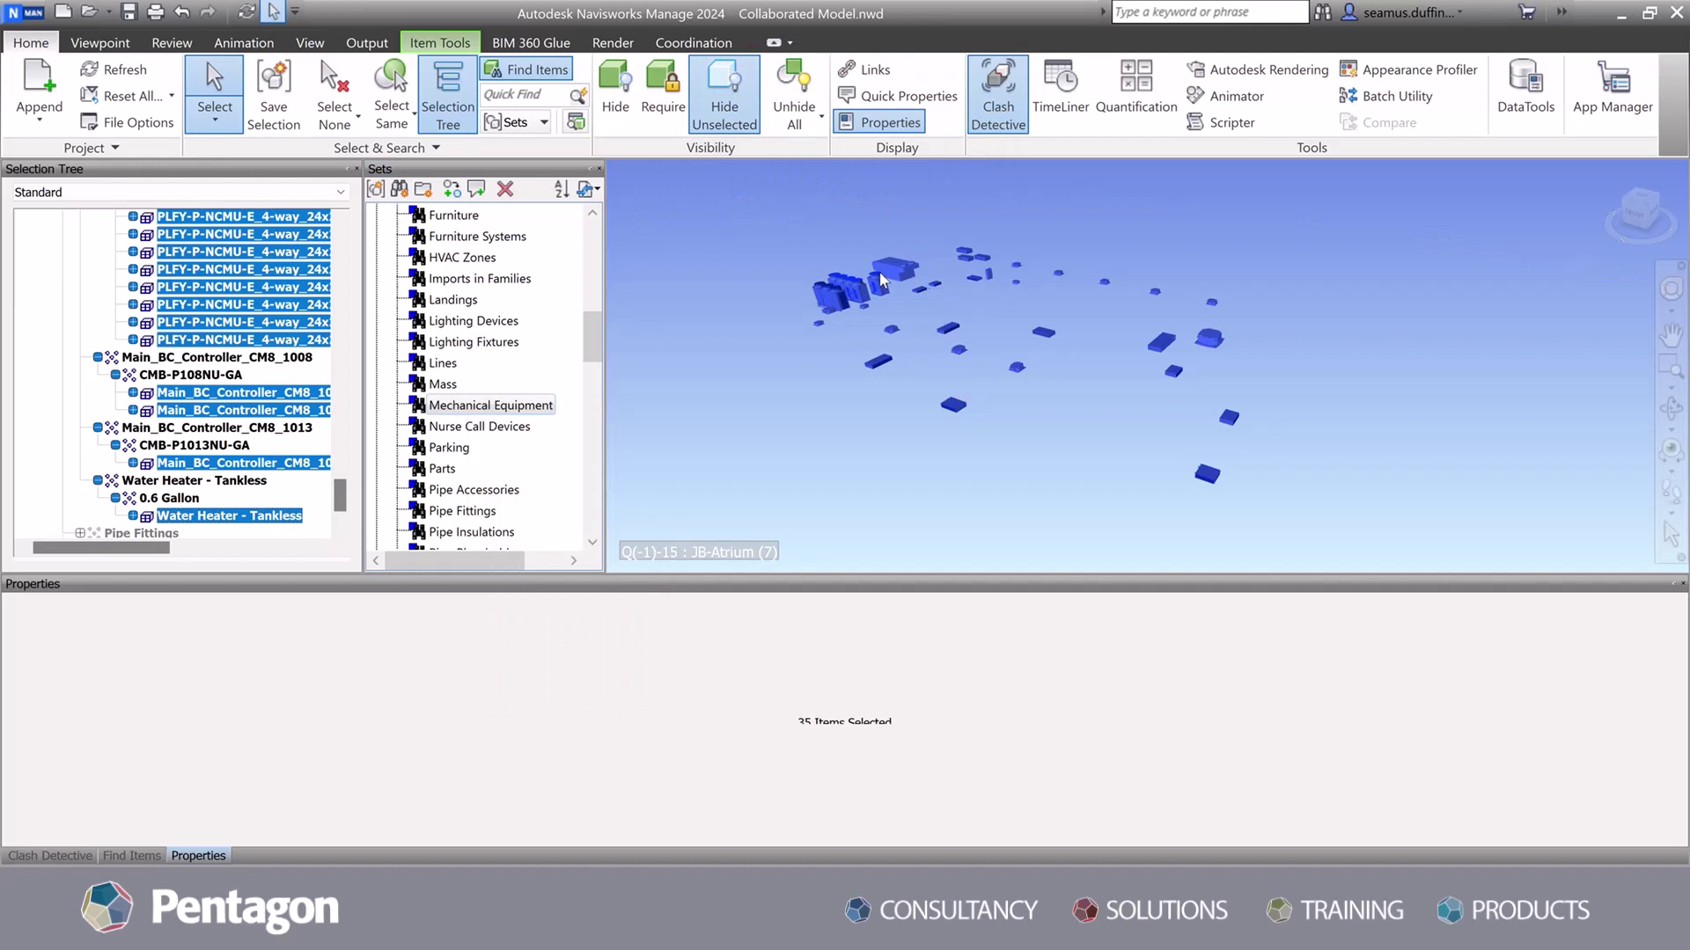
- Isolate the PURY-P240YSKMU-A_460V_Non-Ducted unit within the mechanical equipment by hiding everything unselected
{"action": "left_click", "coordinate": [844, 291]}
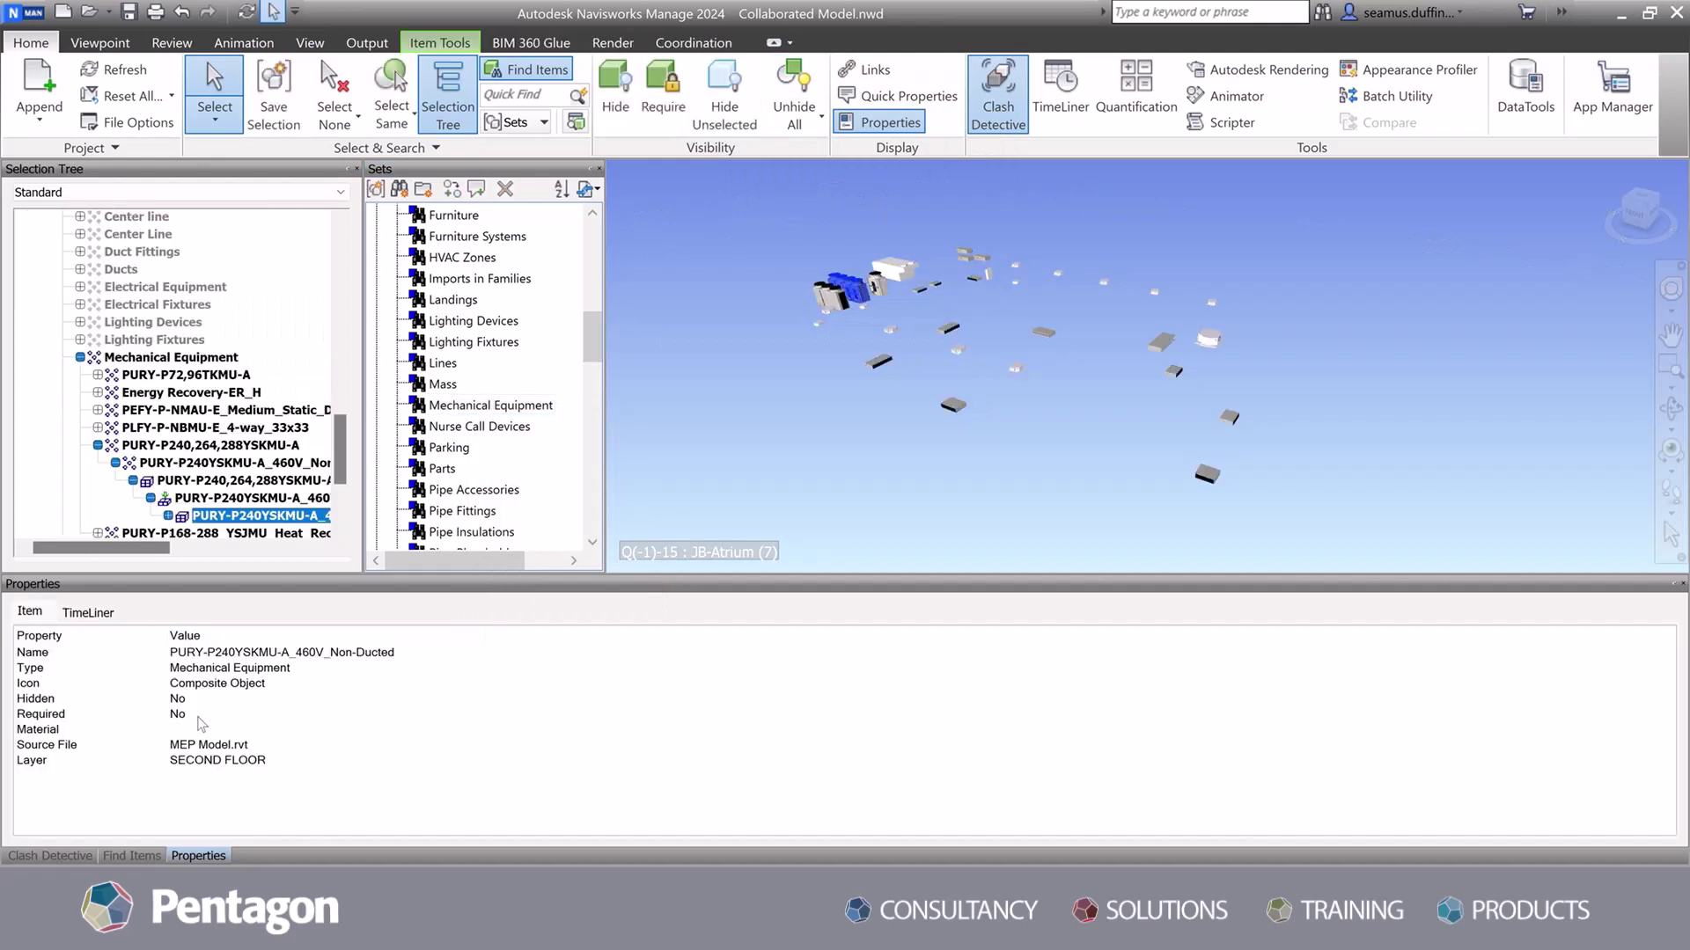
{"action": "left_click", "coordinate": [112, 732]}
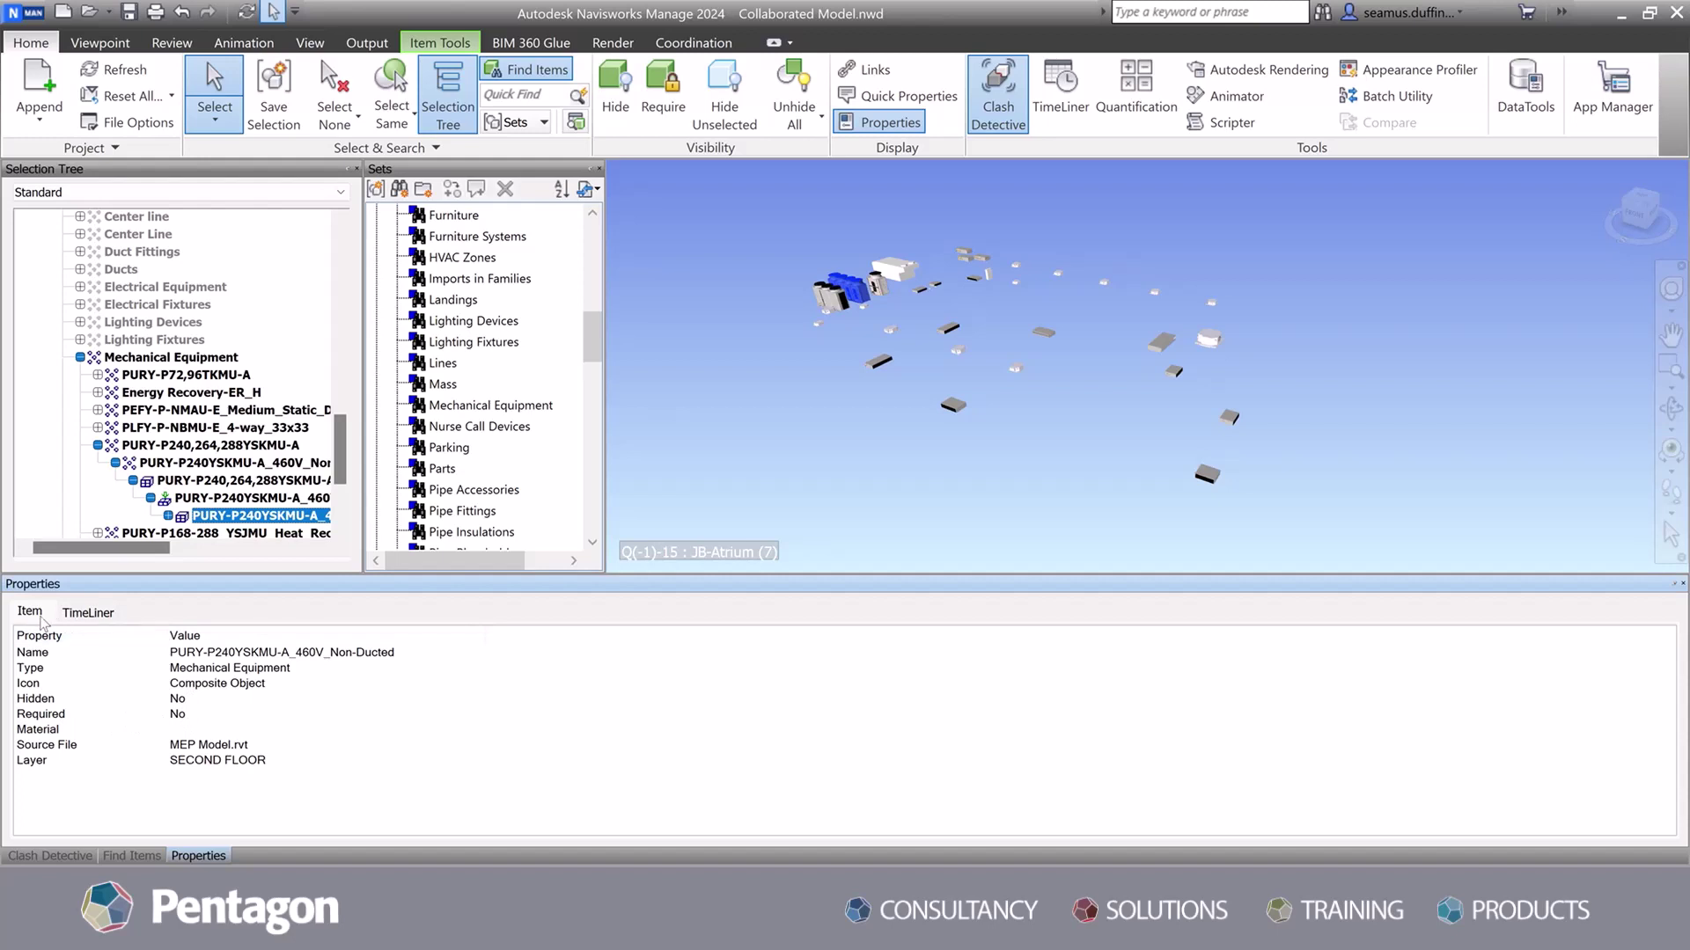
{"action": "left_click", "coordinate": [724, 95]}
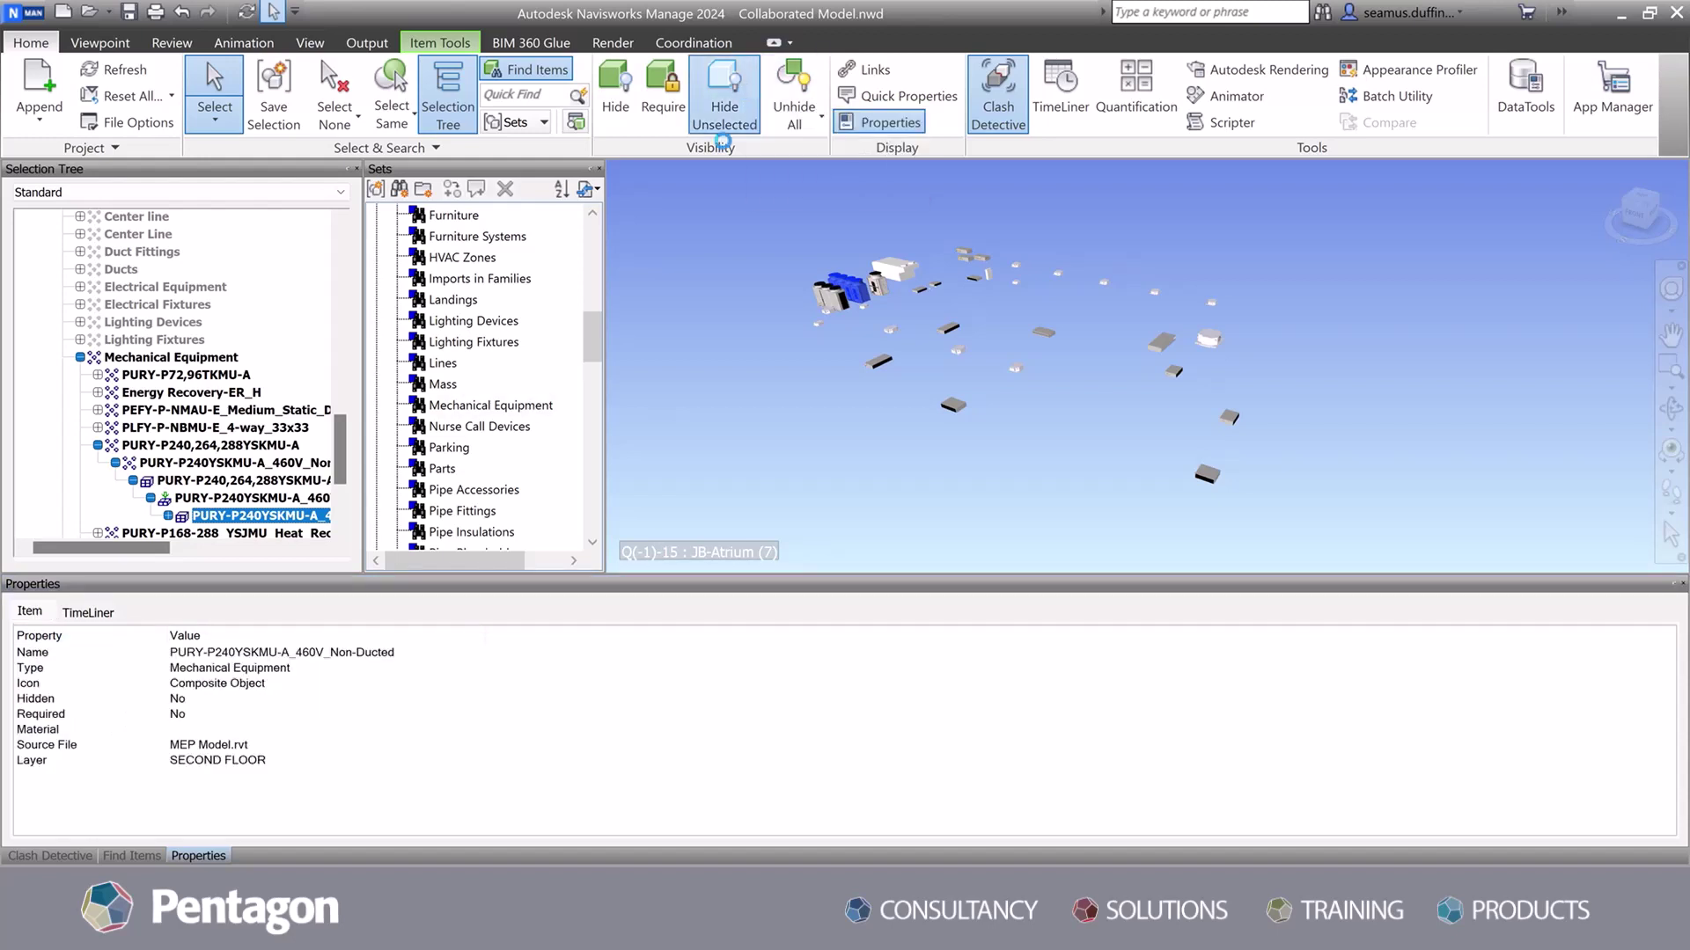
- Examine the isolated mechanical unit up close from several sides and select it to check its item properties
{"action": "left_click", "coordinate": [911, 319]}
{"action": "middle_click_drag", "start_coordinate": [911, 319], "coordinate": [1069, 307], "text": "shift"}
{"action": "scroll", "coordinate": [839, 271], "scroll_direction": "up", "scroll_amount": 4}
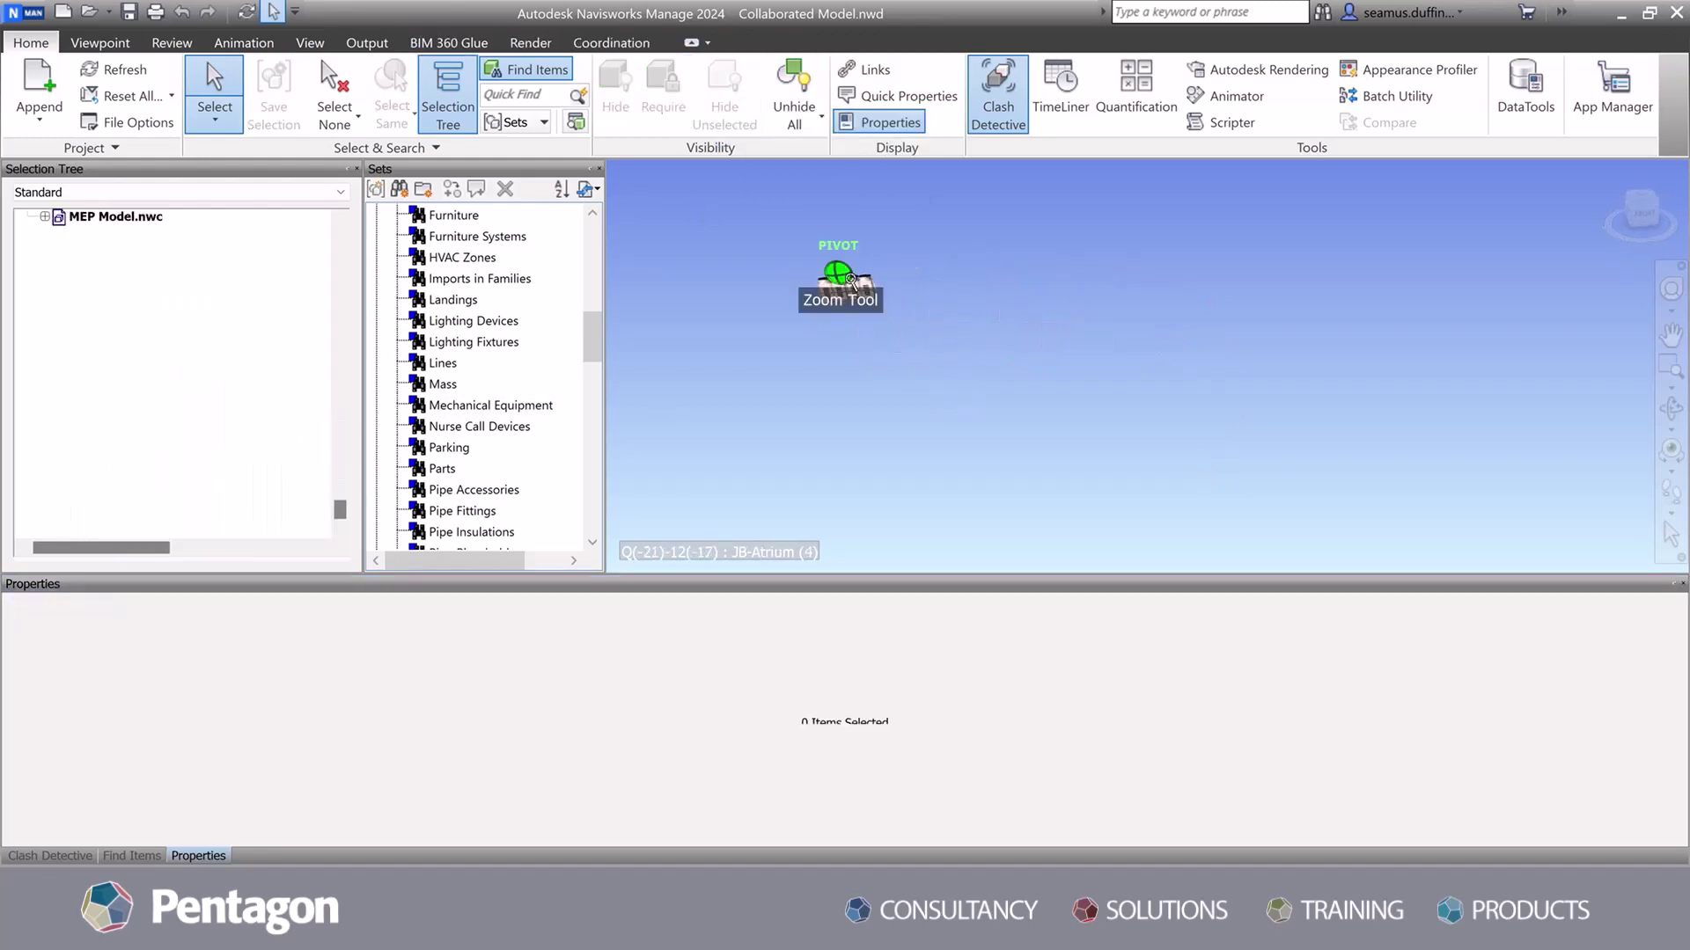
{"action": "scroll", "coordinate": [838, 289], "scroll_direction": "up", "scroll_amount": 4}
{"action": "middle_click_drag", "start_coordinate": [838, 309], "coordinate": [823, 341], "text": "shift"}
{"action": "middle_click_drag", "start_coordinate": [823, 341], "coordinate": [1230, 382]}
{"action": "left_click", "coordinate": [748, 369]}
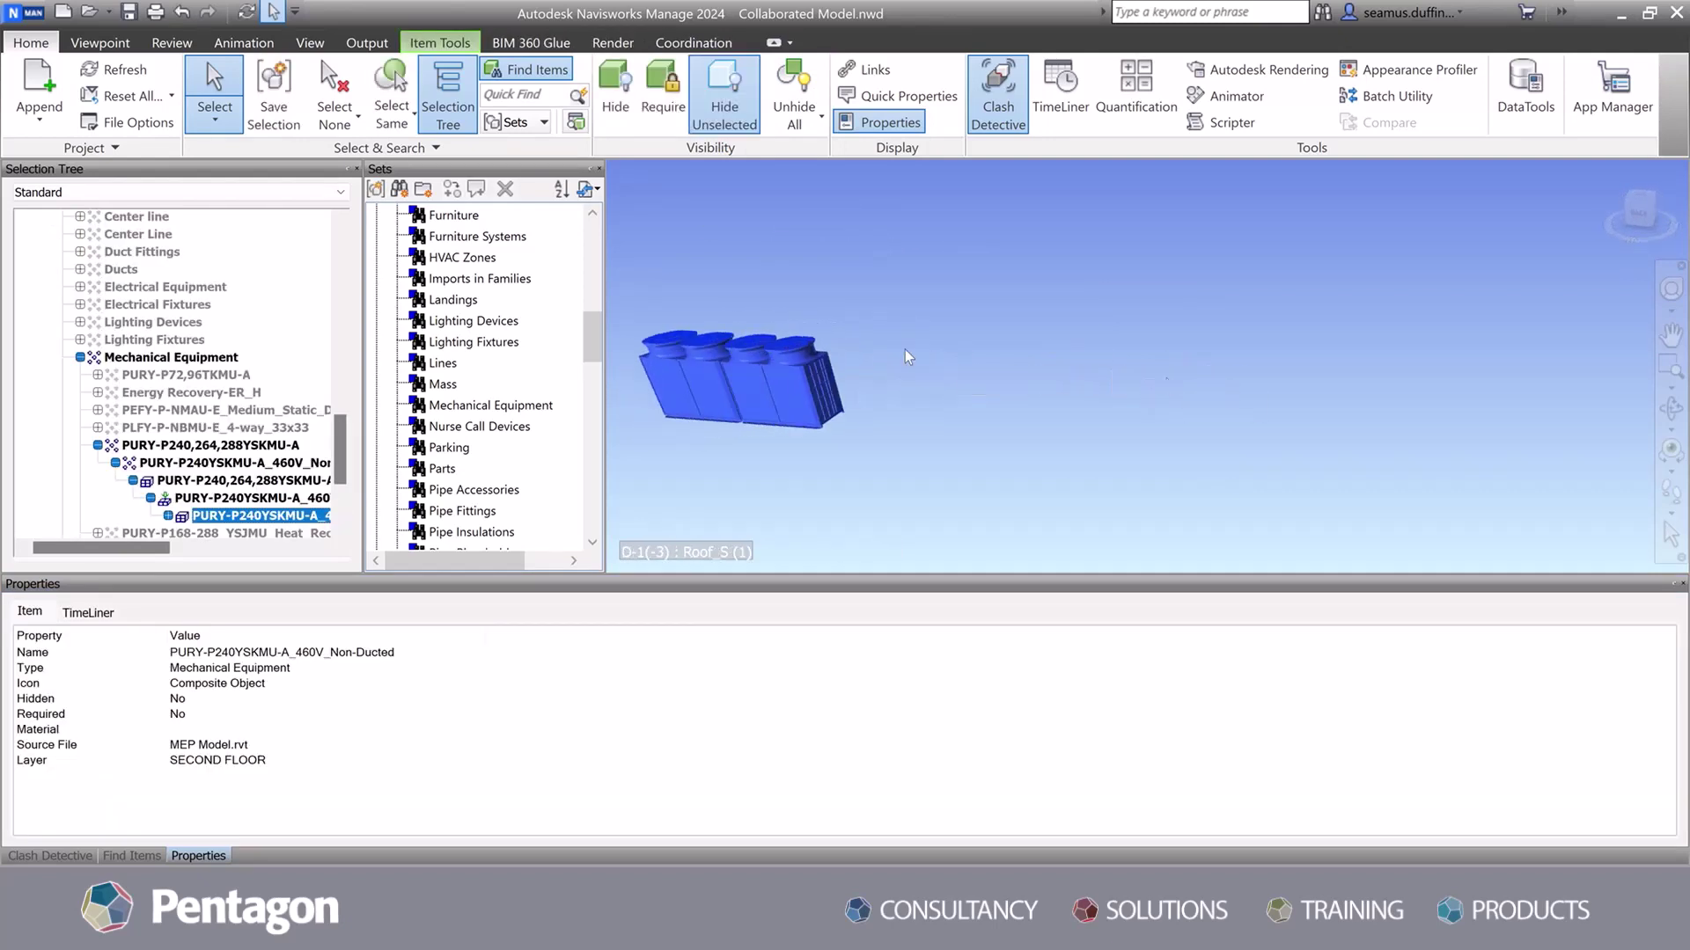
{"action": "scroll", "coordinate": [731, 370], "scroll_direction": "up", "scroll_amount": 2}
{"action": "middle_click_drag", "start_coordinate": [737, 368], "coordinate": [849, 281]}
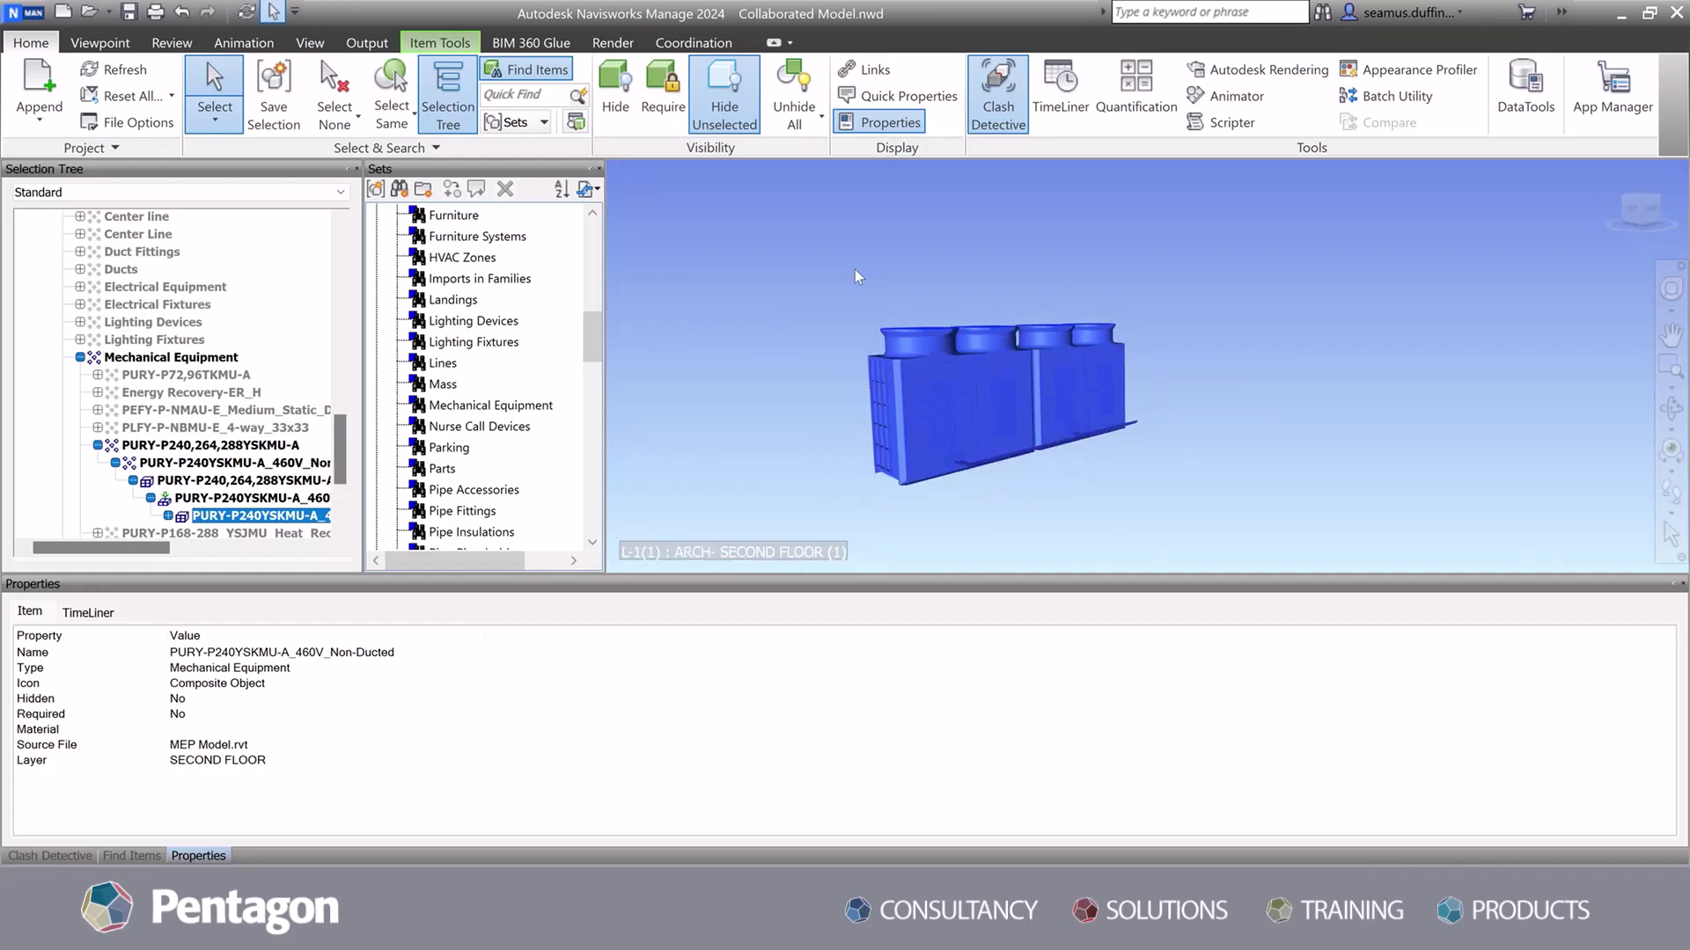
- Clear the selection, unhide all items and return to the home view of the whole building and site
{"action": "left_click", "coordinate": [848, 271]}
{"action": "left_click", "coordinate": [775, 98]}
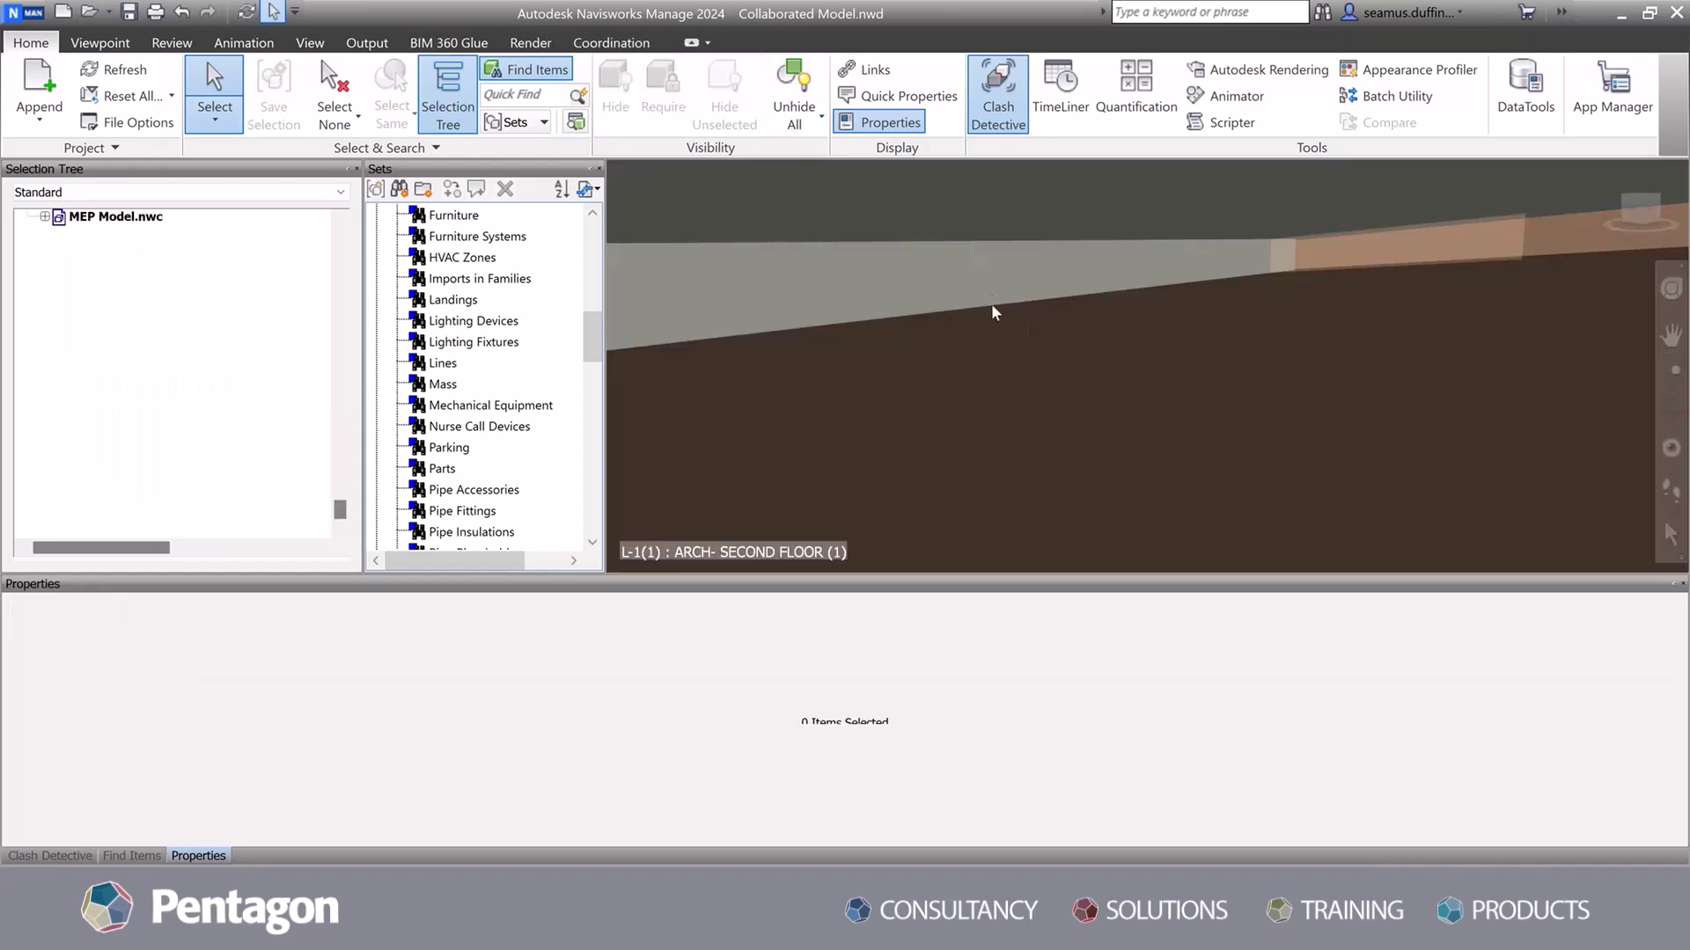
{"action": "left_click", "coordinate": [1643, 204]}
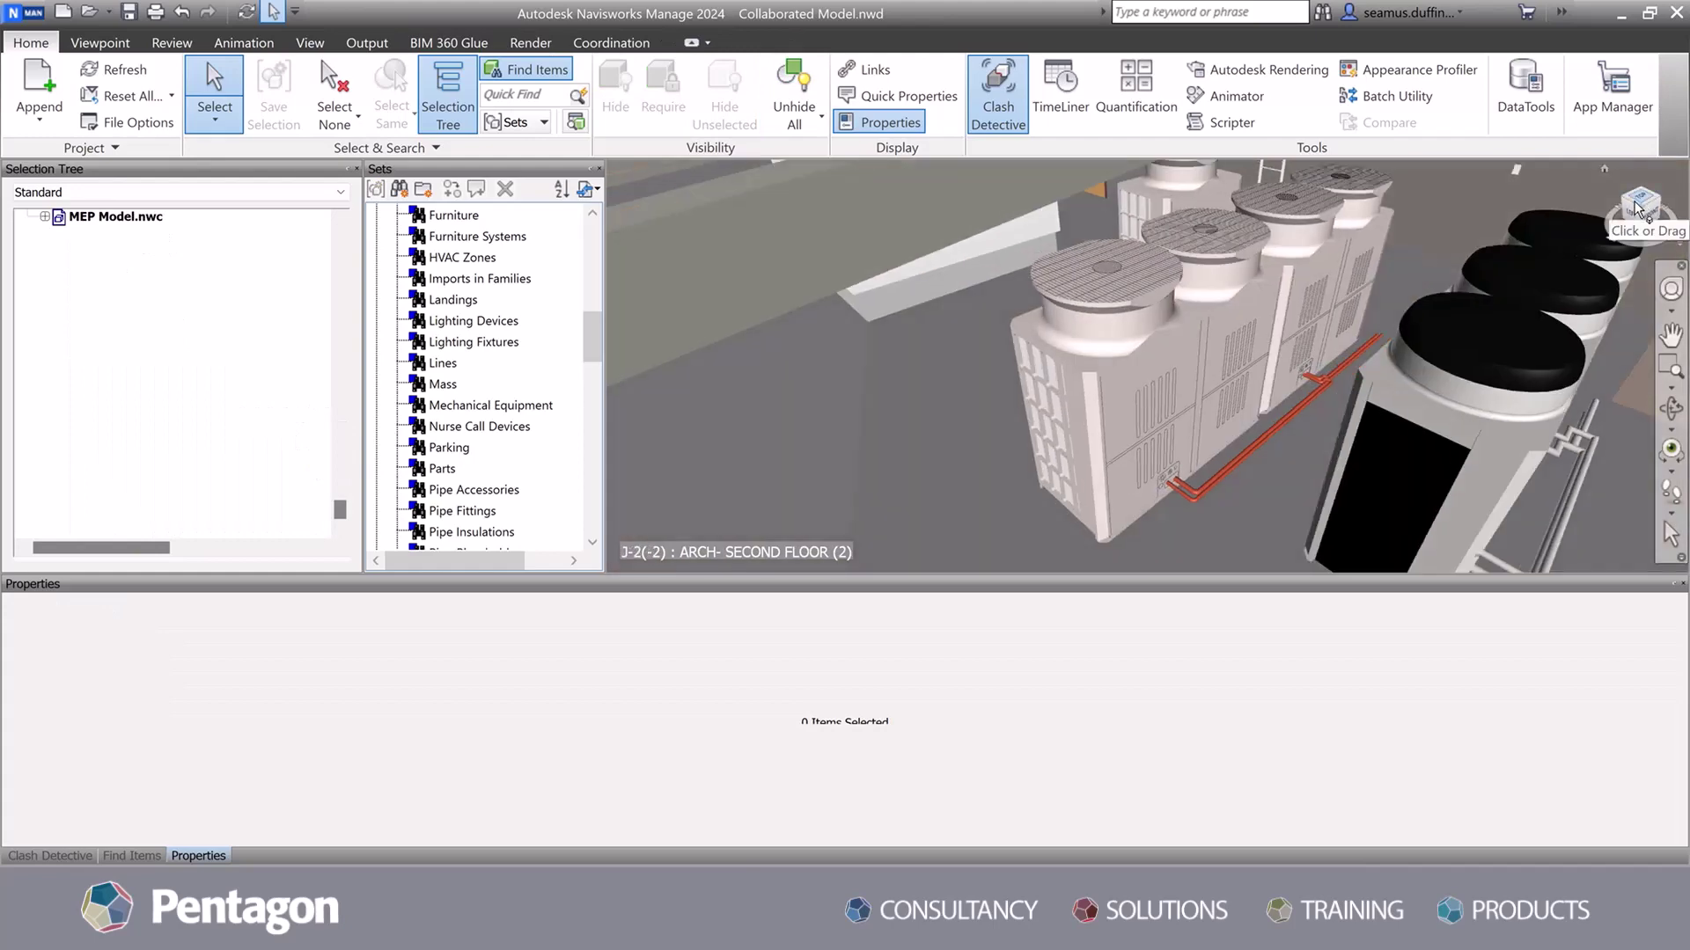
{"action": "left_click", "coordinate": [847, 548]}
{"action": "key", "text": "Escape"}
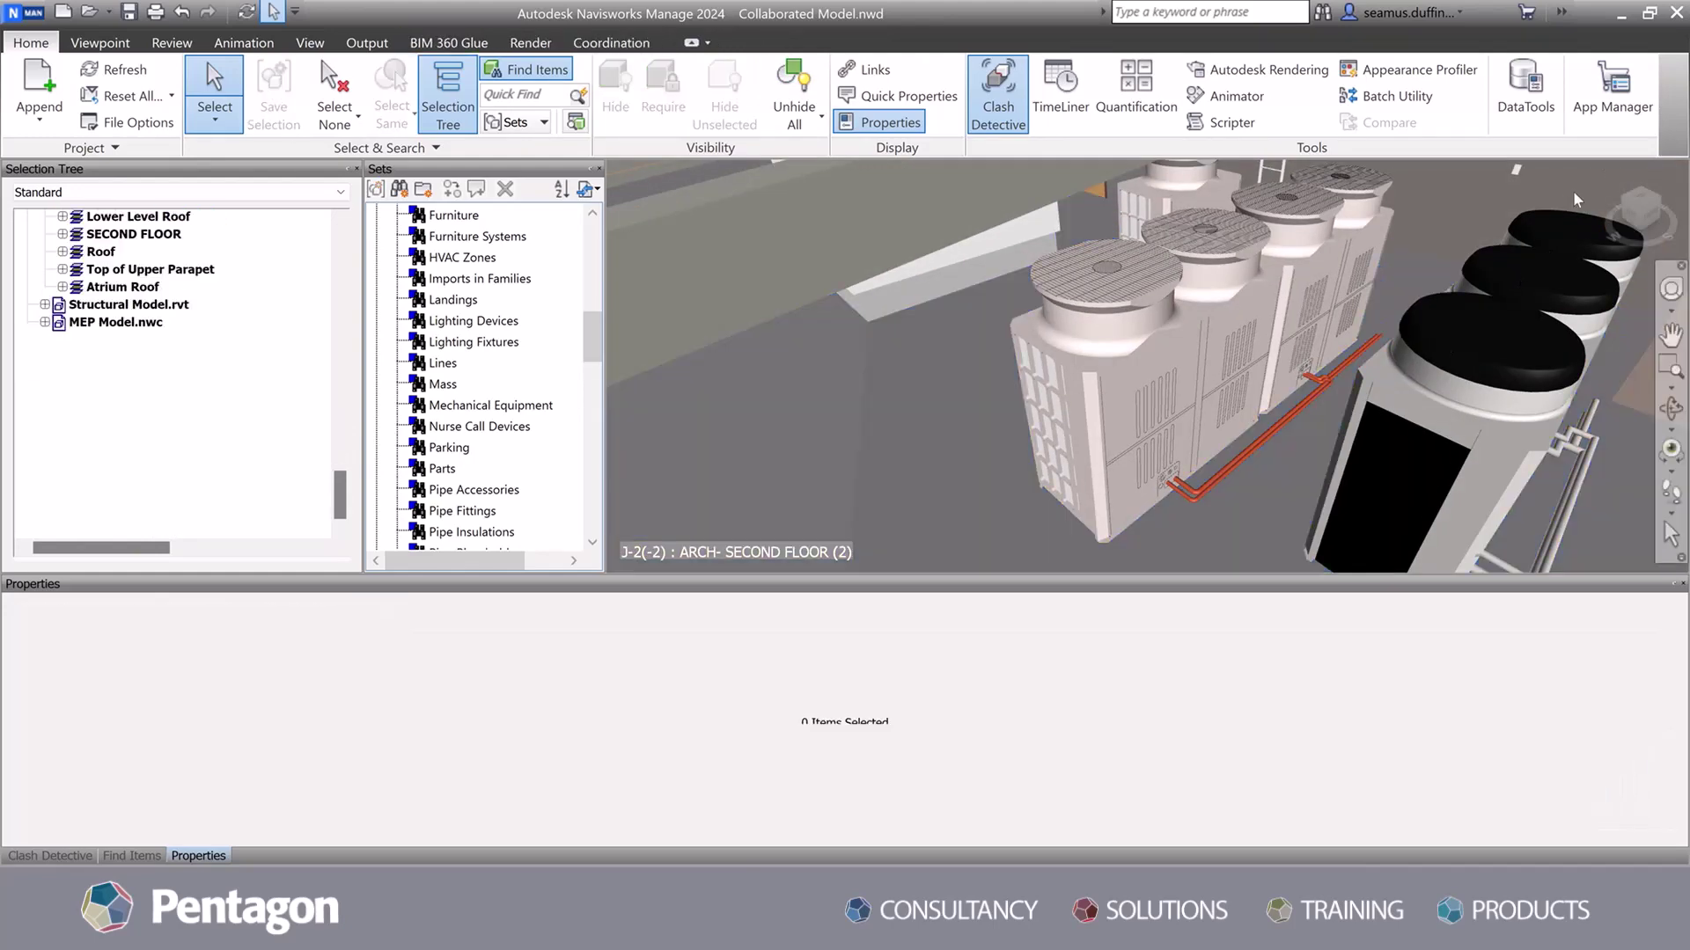
{"action": "left_click", "coordinate": [1640, 212]}
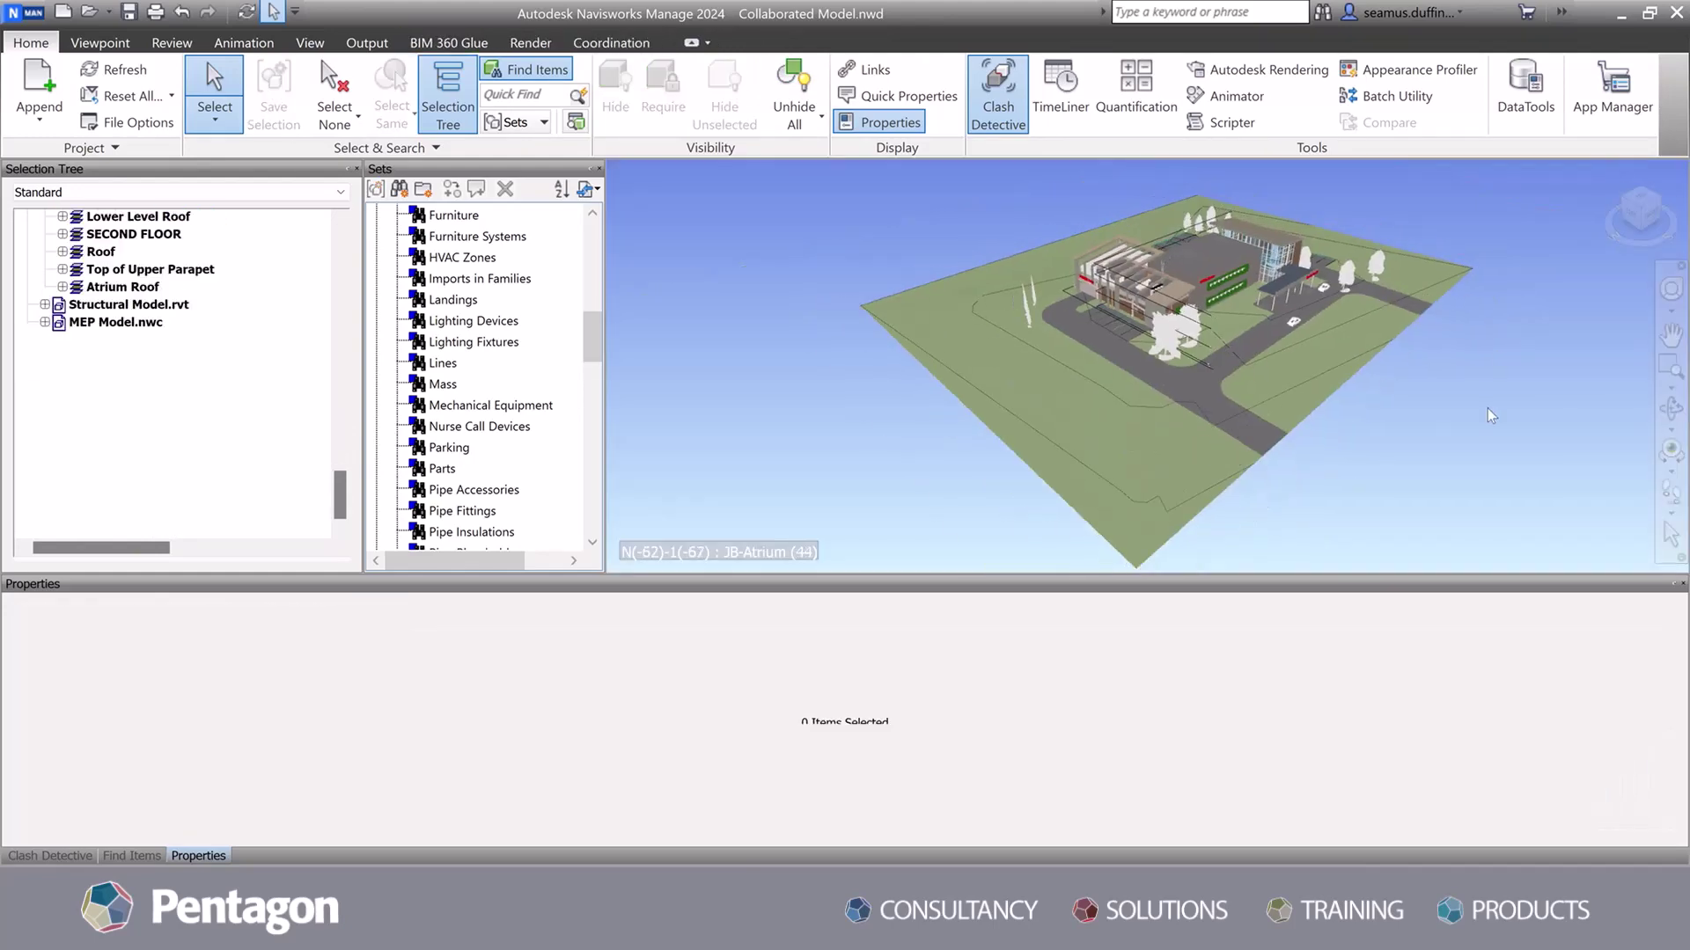
- Hide the grass topography surface and the asphalt subregion surrounding the building
{"action": "left_click", "coordinate": [1024, 440]}
{"action": "right_click", "coordinate": [938, 412]}
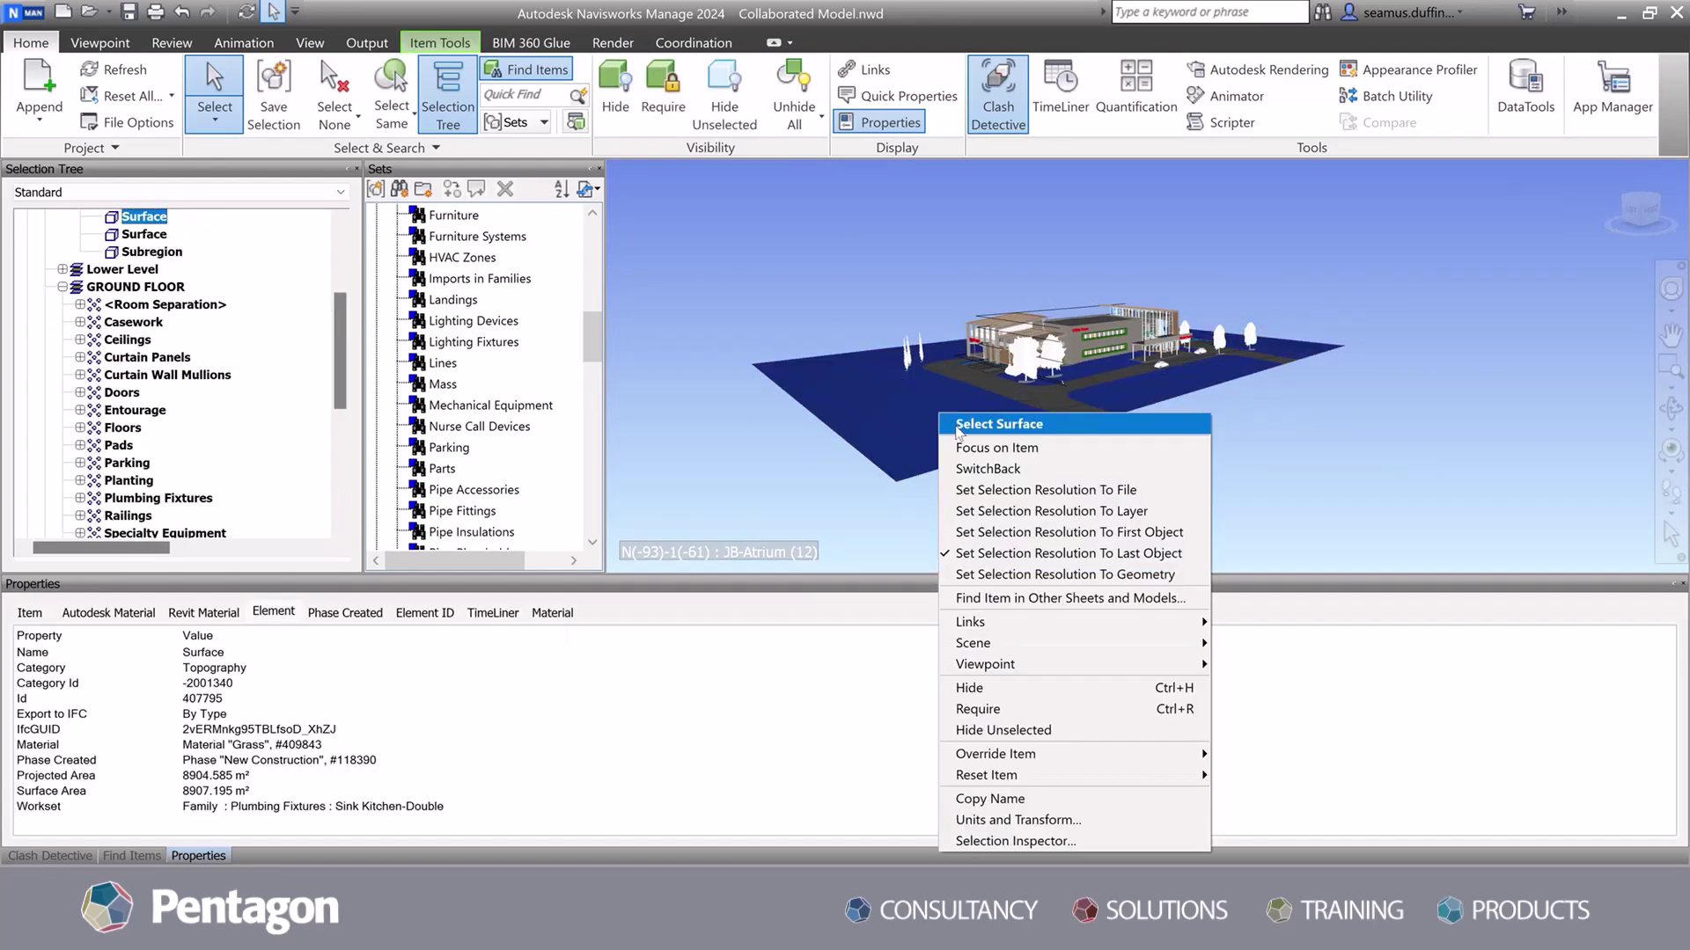
{"action": "left_click", "coordinate": [995, 696]}
{"action": "scroll", "coordinate": [858, 344], "scroll_direction": "up", "scroll_amount": 5}
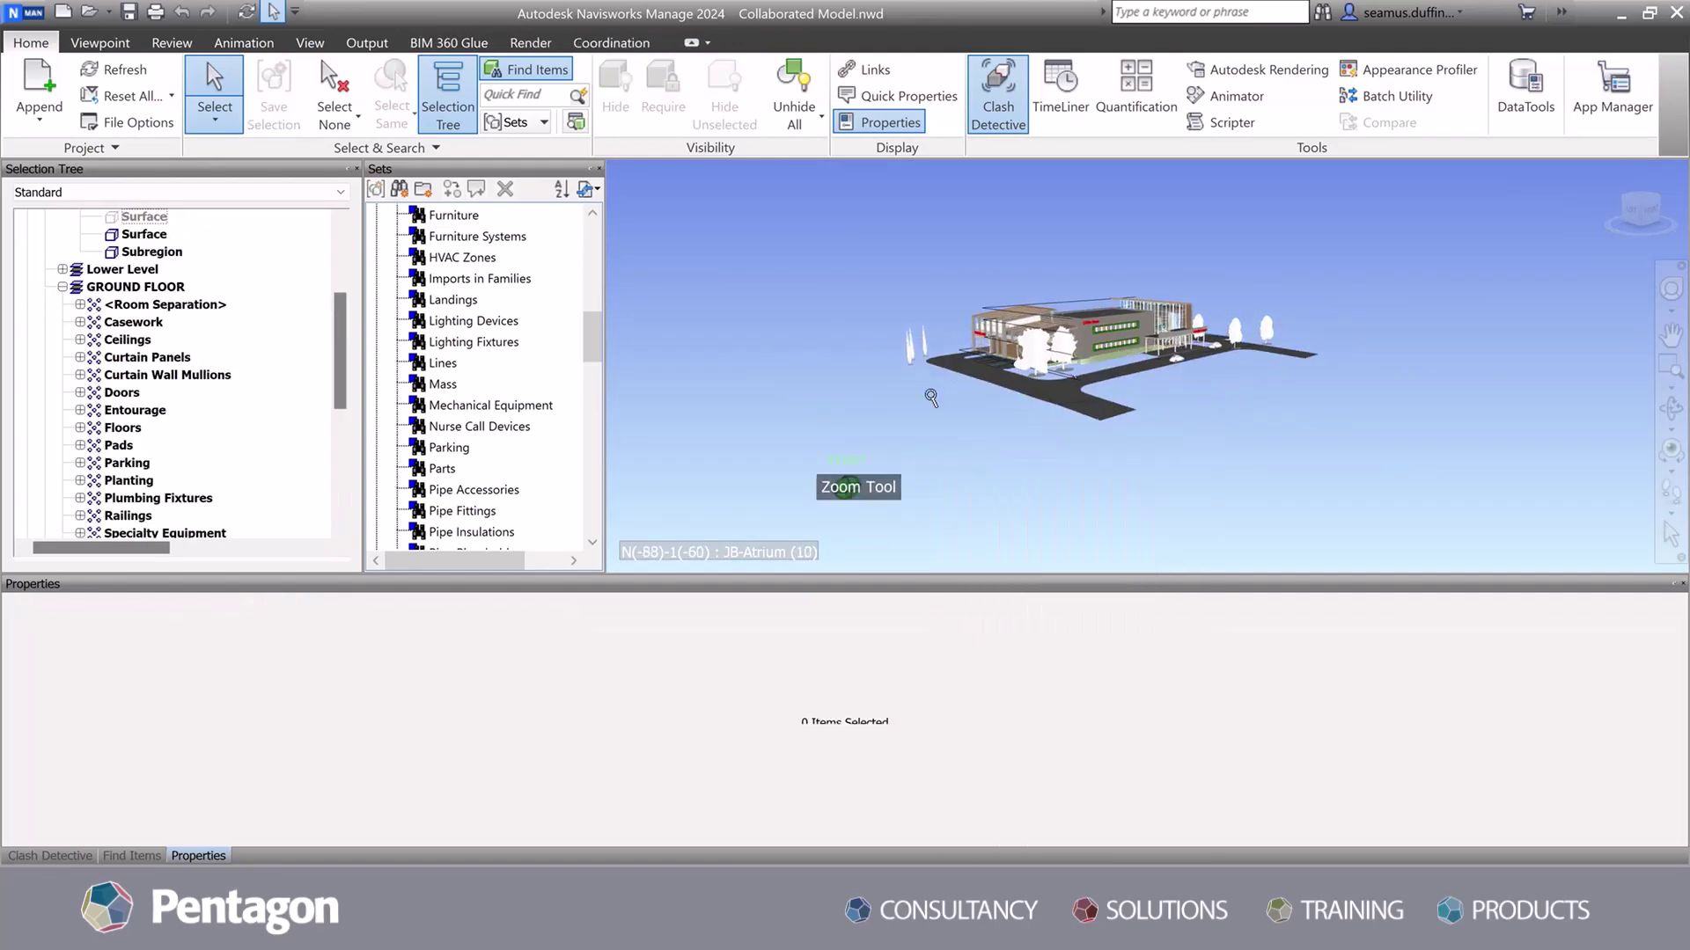
{"action": "left_click", "coordinate": [975, 504]}
{"action": "right_click", "coordinate": [976, 506]}
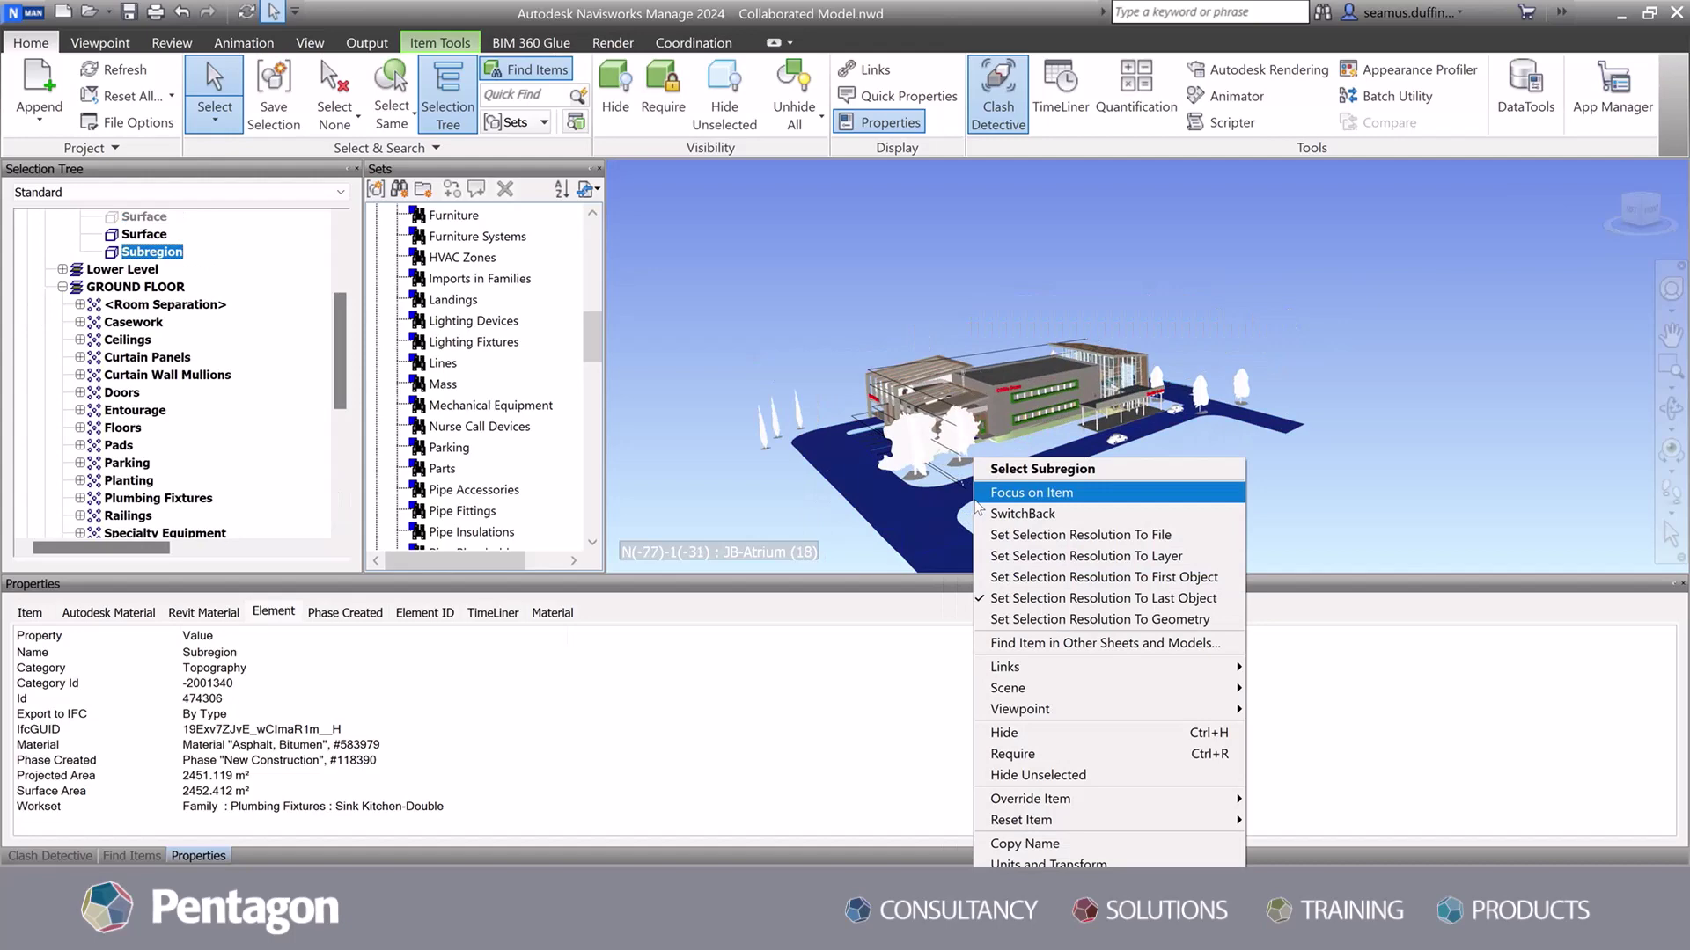
{"action": "left_click", "coordinate": [1003, 732]}
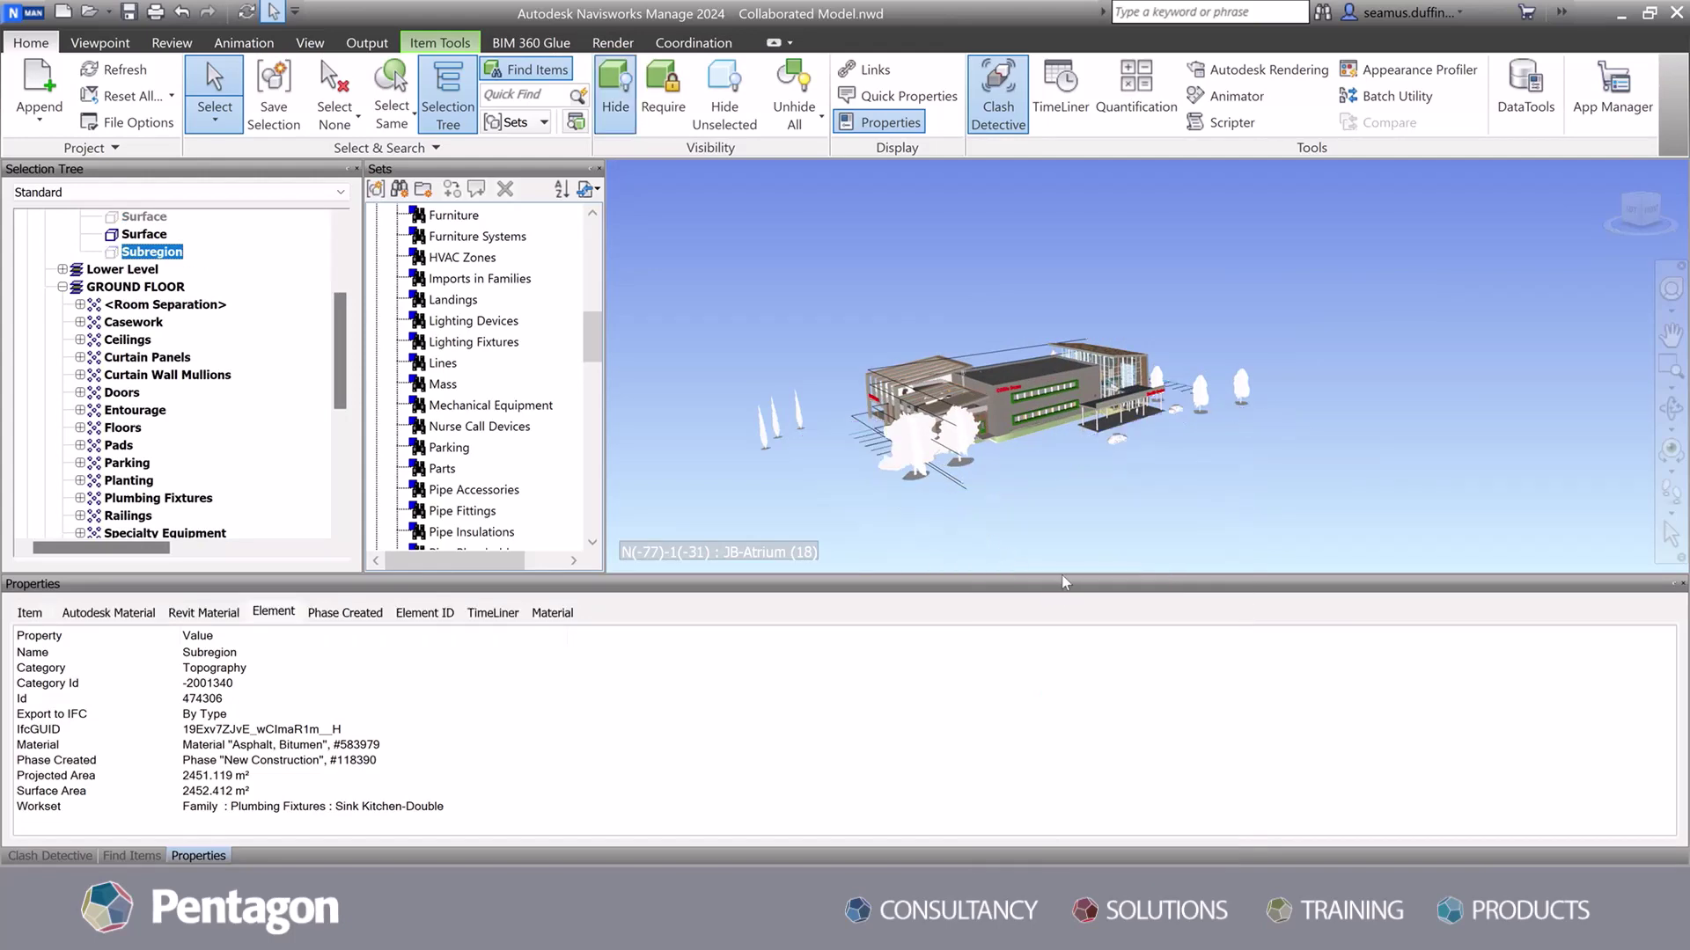
- Locate a deciduous tree beside the building and select its entire Planting category under Lower Level Roof
{"action": "scroll", "coordinate": [922, 501], "scroll_direction": "up", "scroll_amount": 5}
{"action": "left_click", "coordinate": [890, 445]}
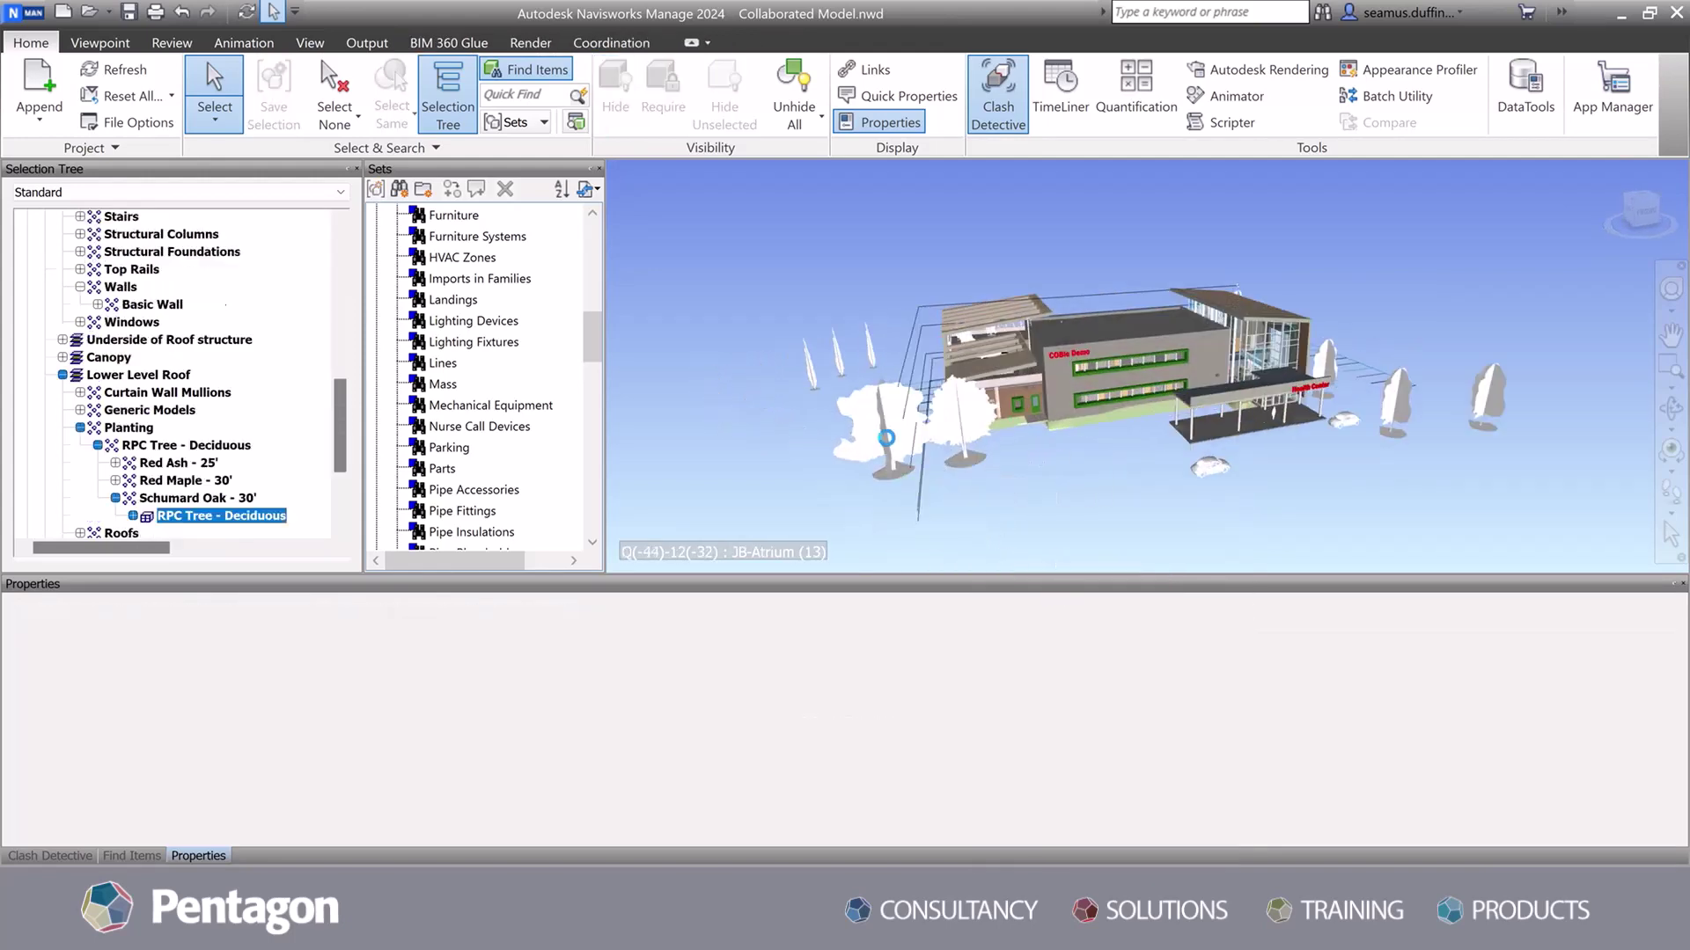
{"action": "right_click", "coordinate": [891, 444]}
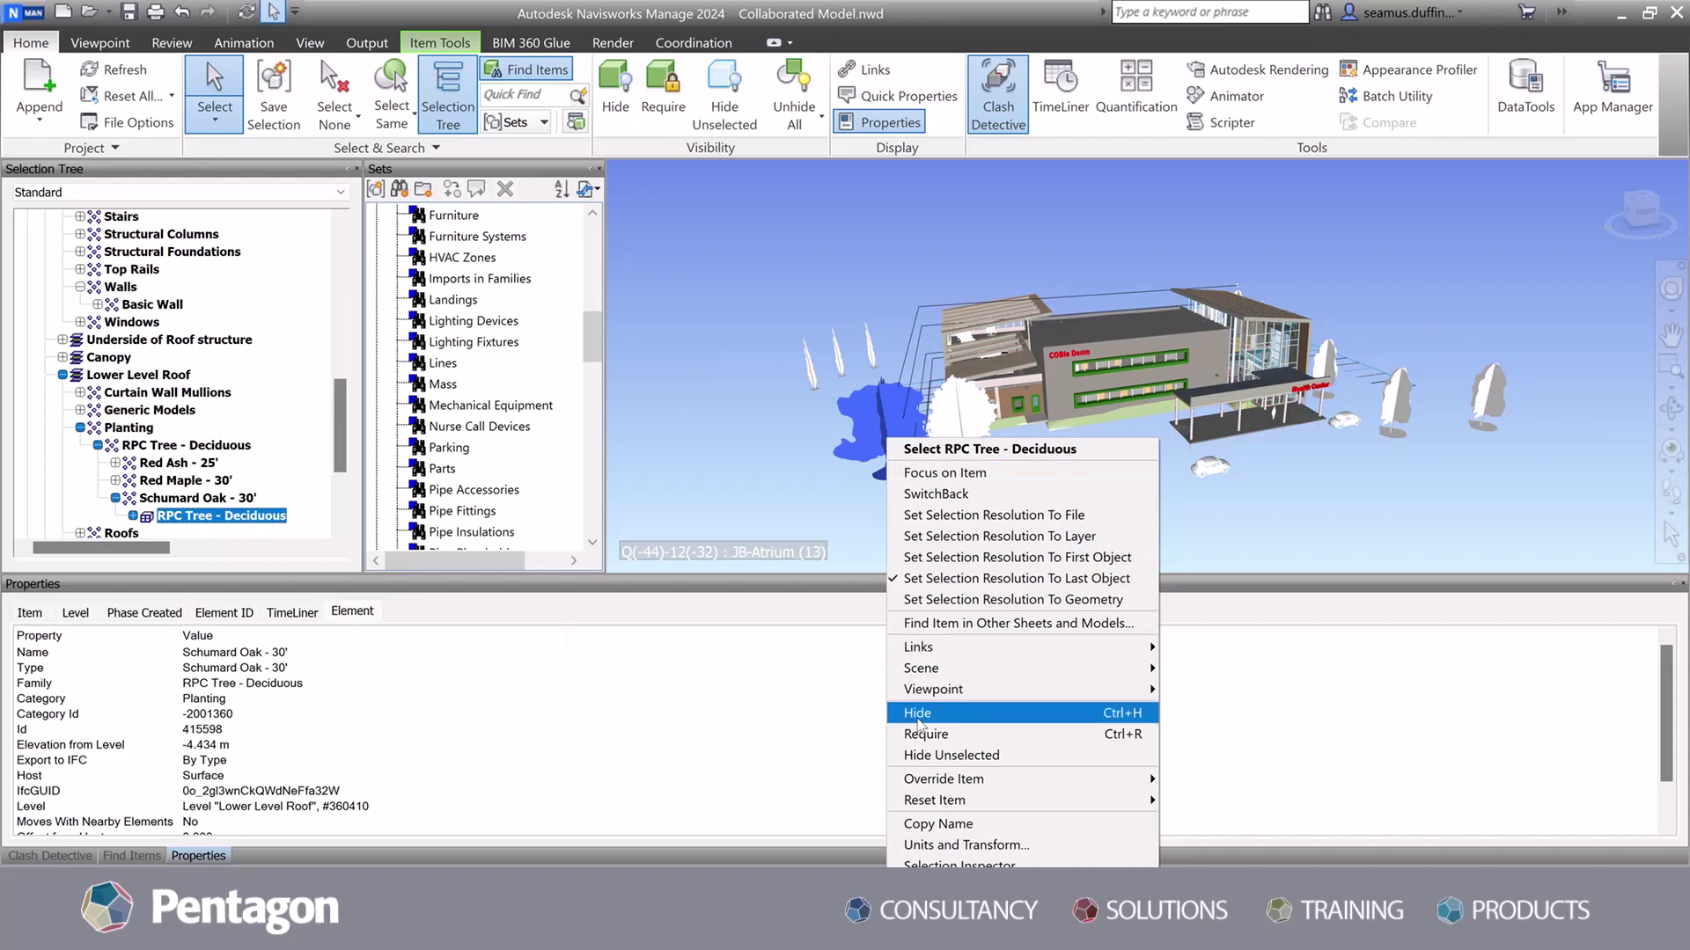
{"action": "left_click", "coordinate": [742, 488]}
{"action": "left_click", "coordinate": [148, 429]}
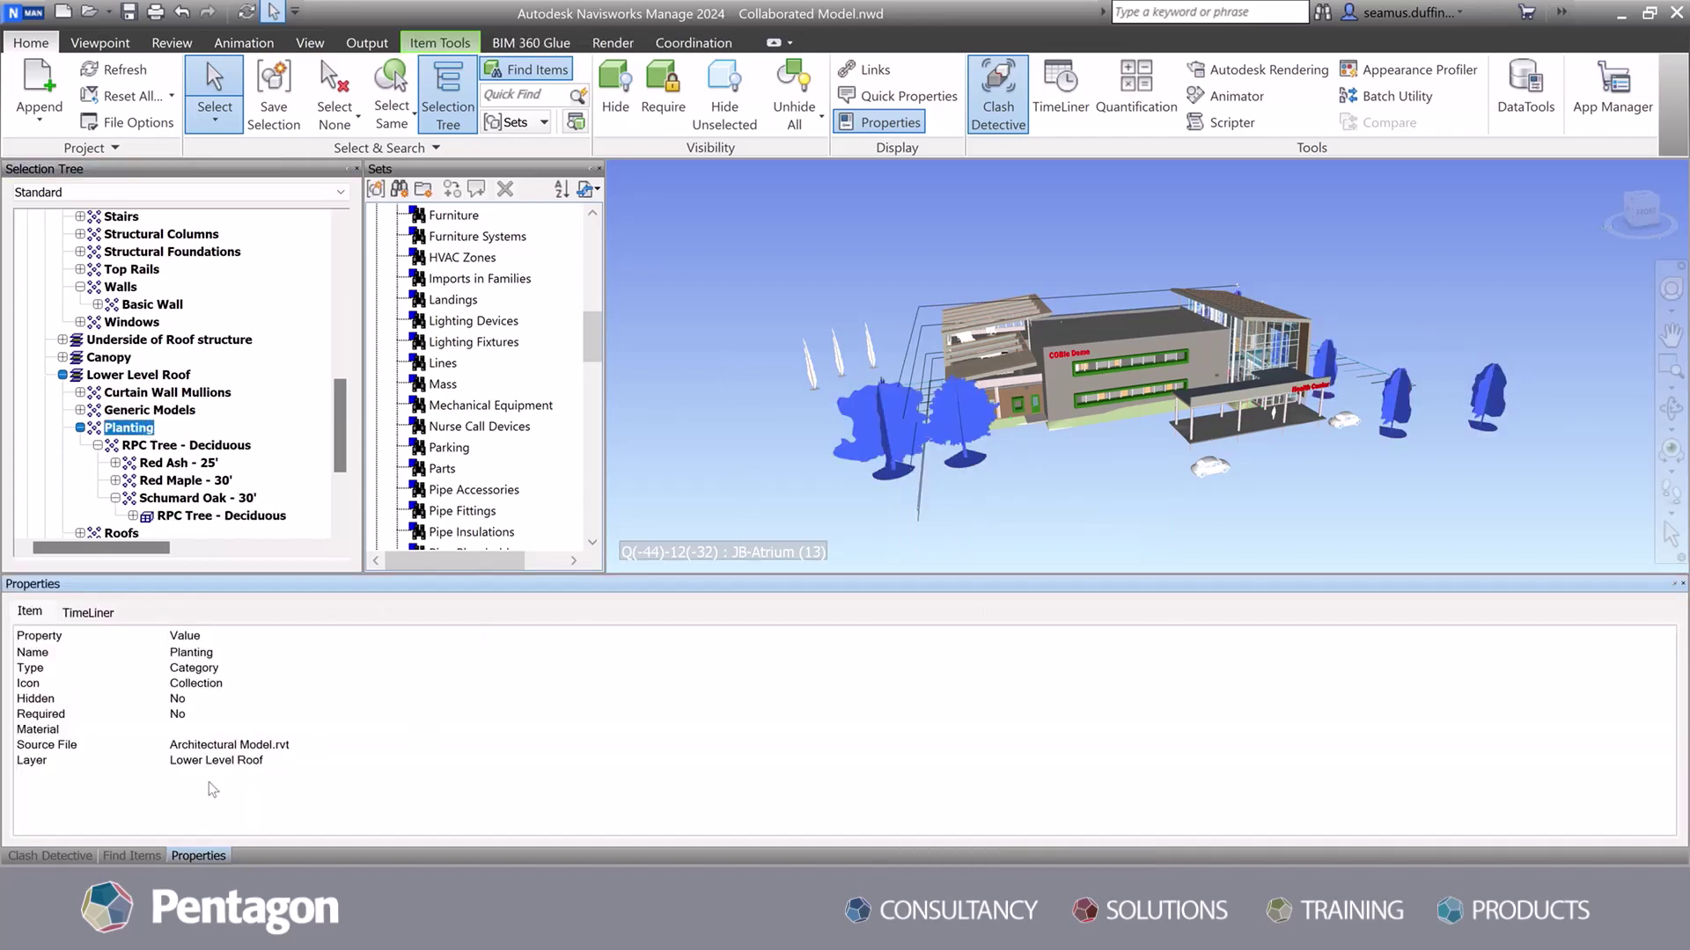
- Check the Element Category search condition in Find Items, with Collaborated Model.nwd as the search scope
{"action": "left_click", "coordinate": [137, 856]}
{"action": "left_click", "coordinate": [148, 725]}
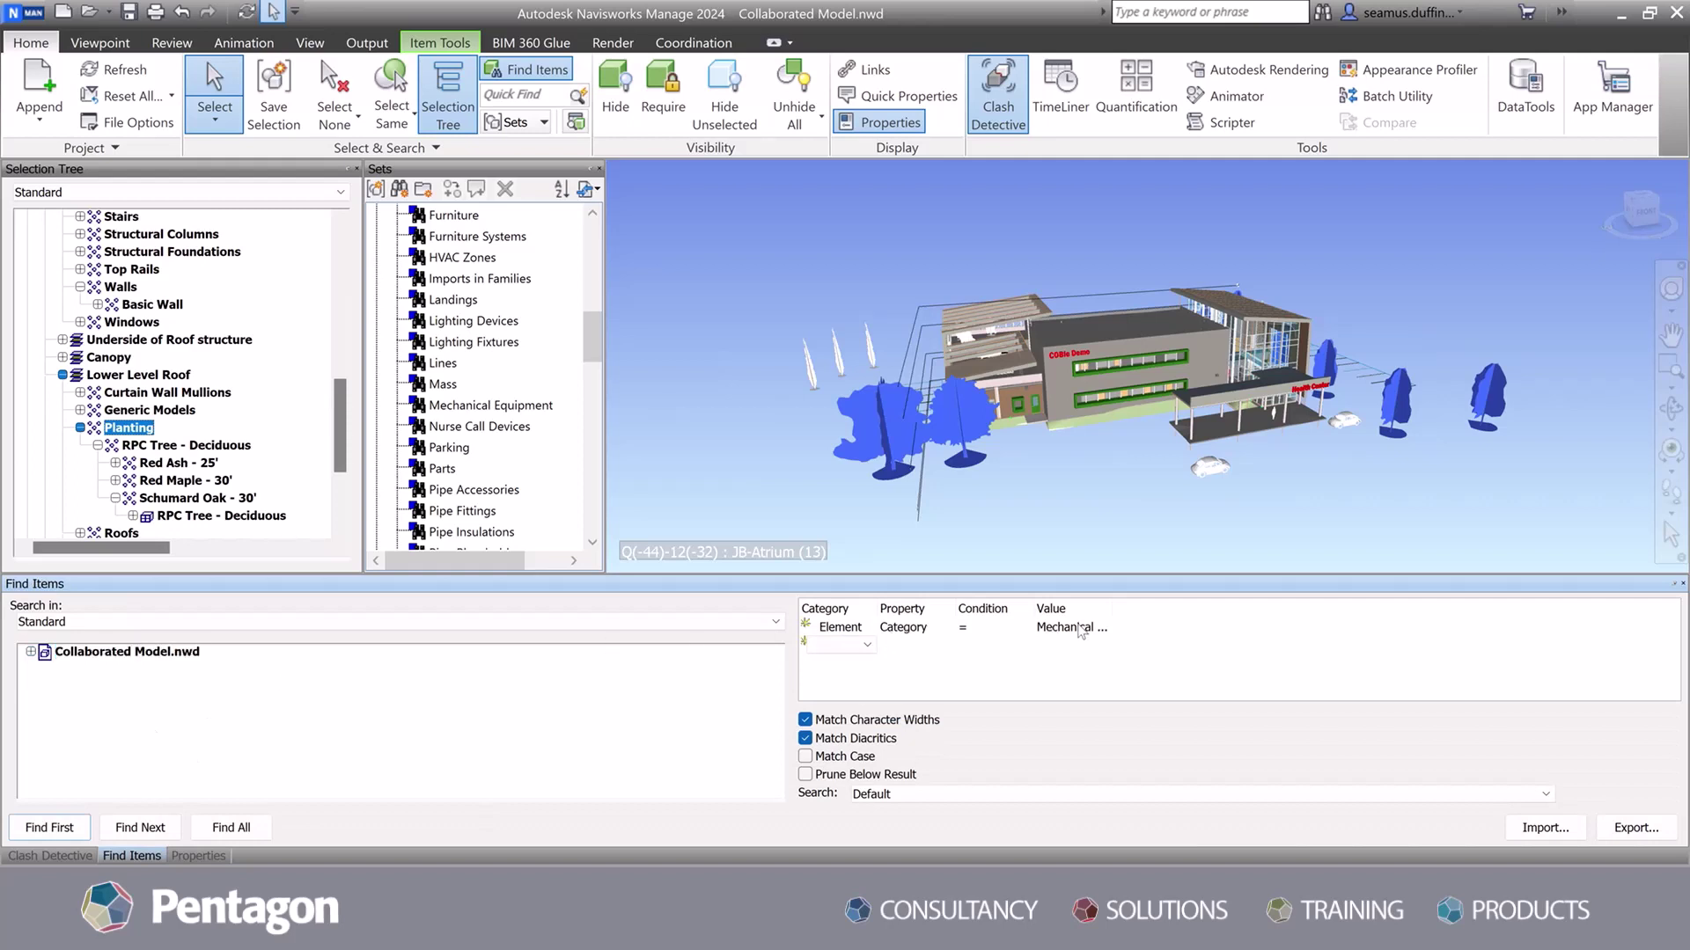
{"action": "left_click", "coordinate": [46, 656]}
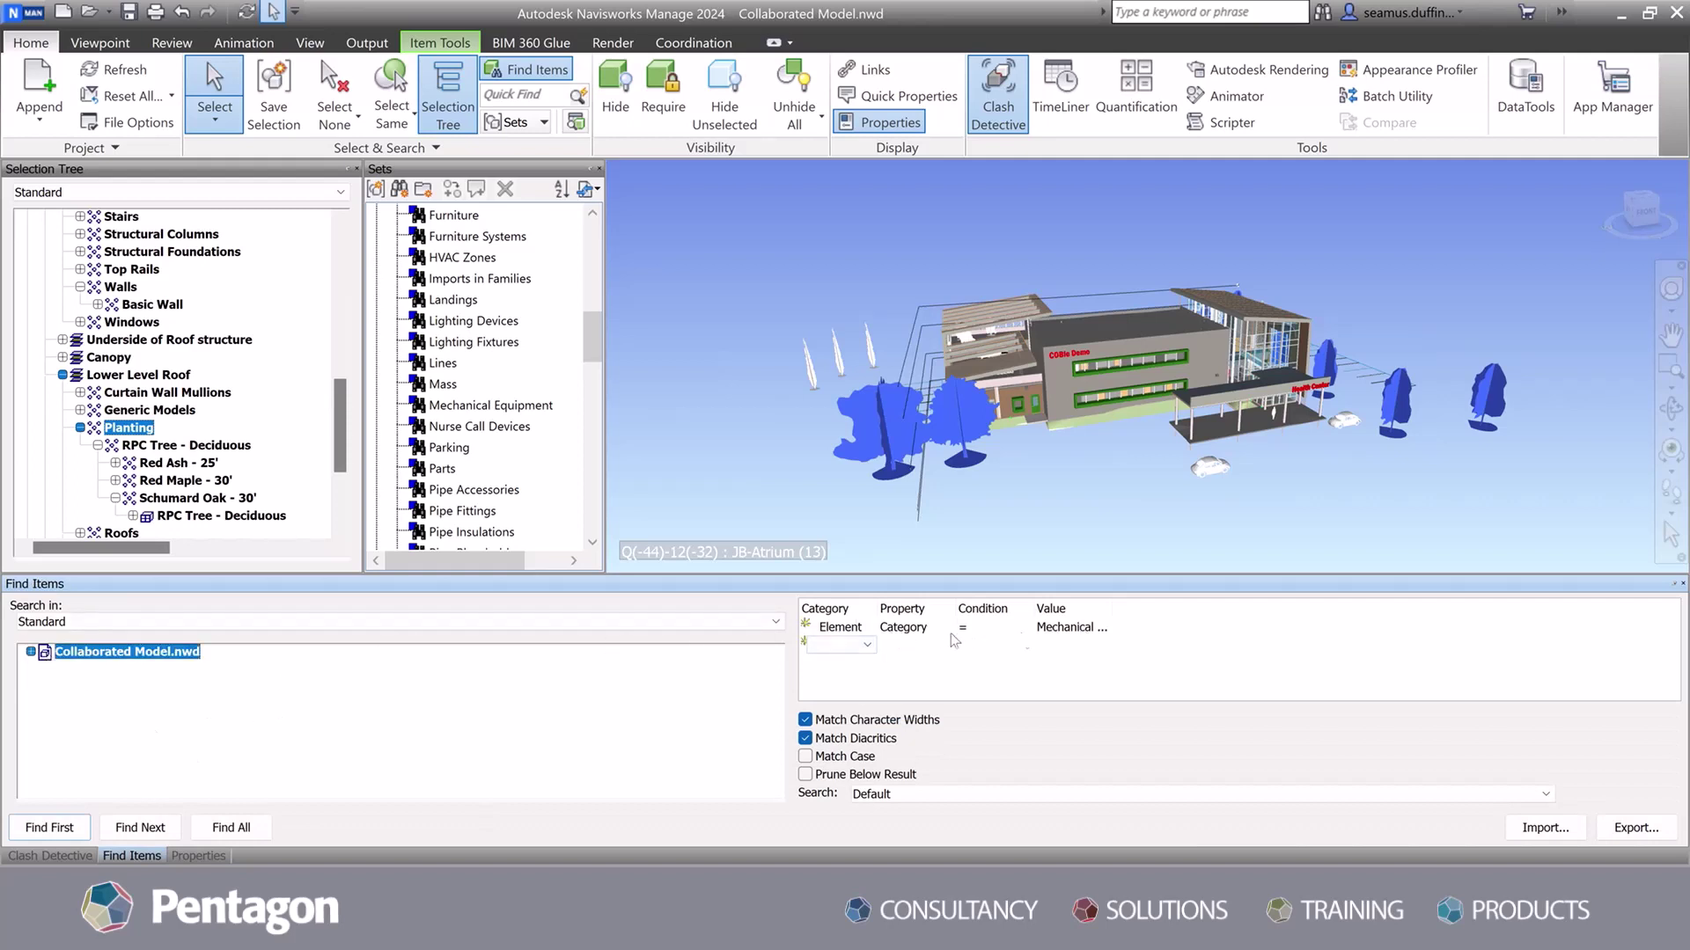
{"action": "left_click", "coordinate": [1087, 630]}
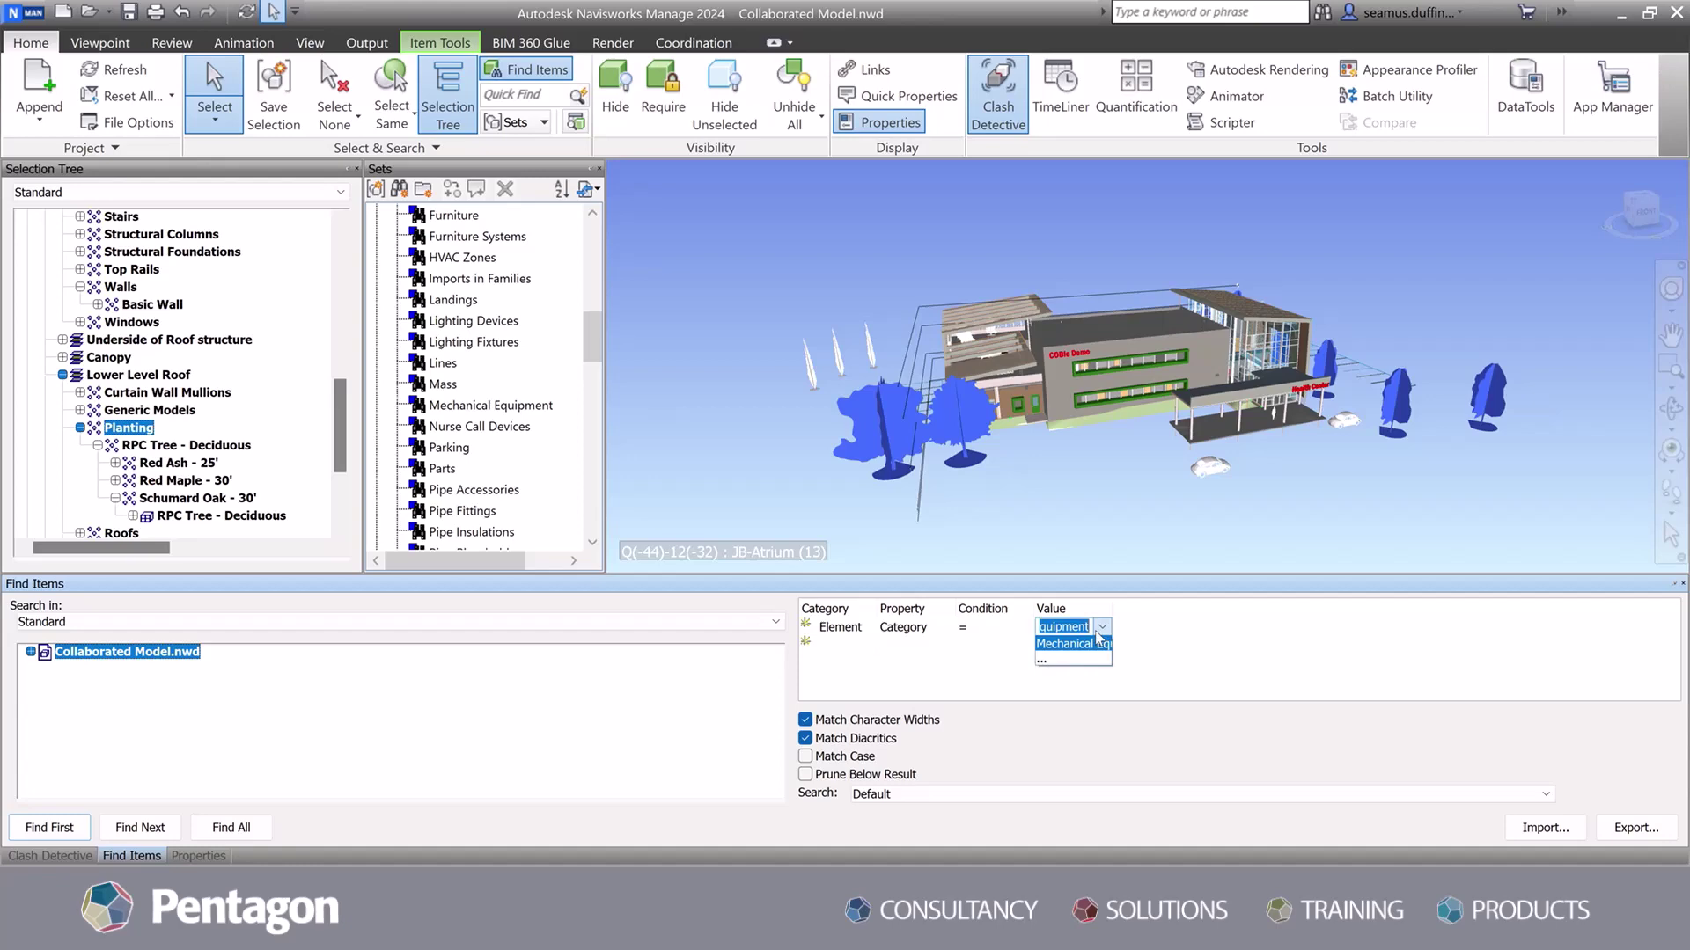
{"action": "left_click", "coordinate": [968, 688]}
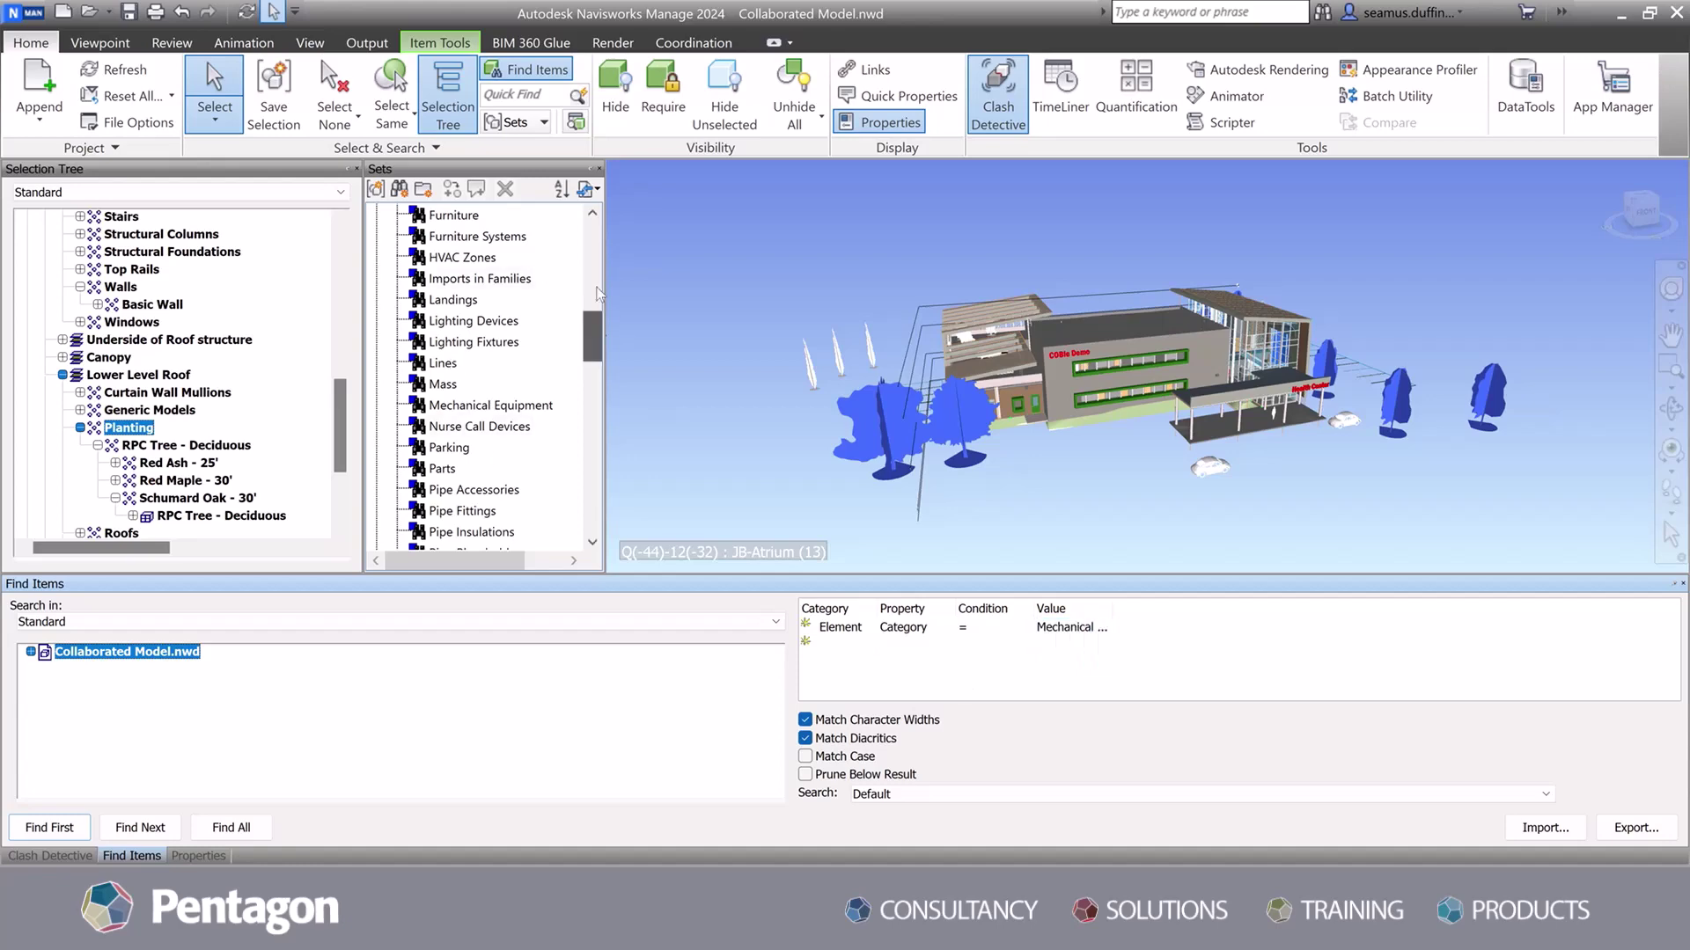
{"action": "left_click_drag", "start_coordinate": [597, 288], "coordinate": [595, 204]}
{"action": "right_click", "coordinate": [542, 221]}
{"action": "left_click", "coordinate": [535, 224]}
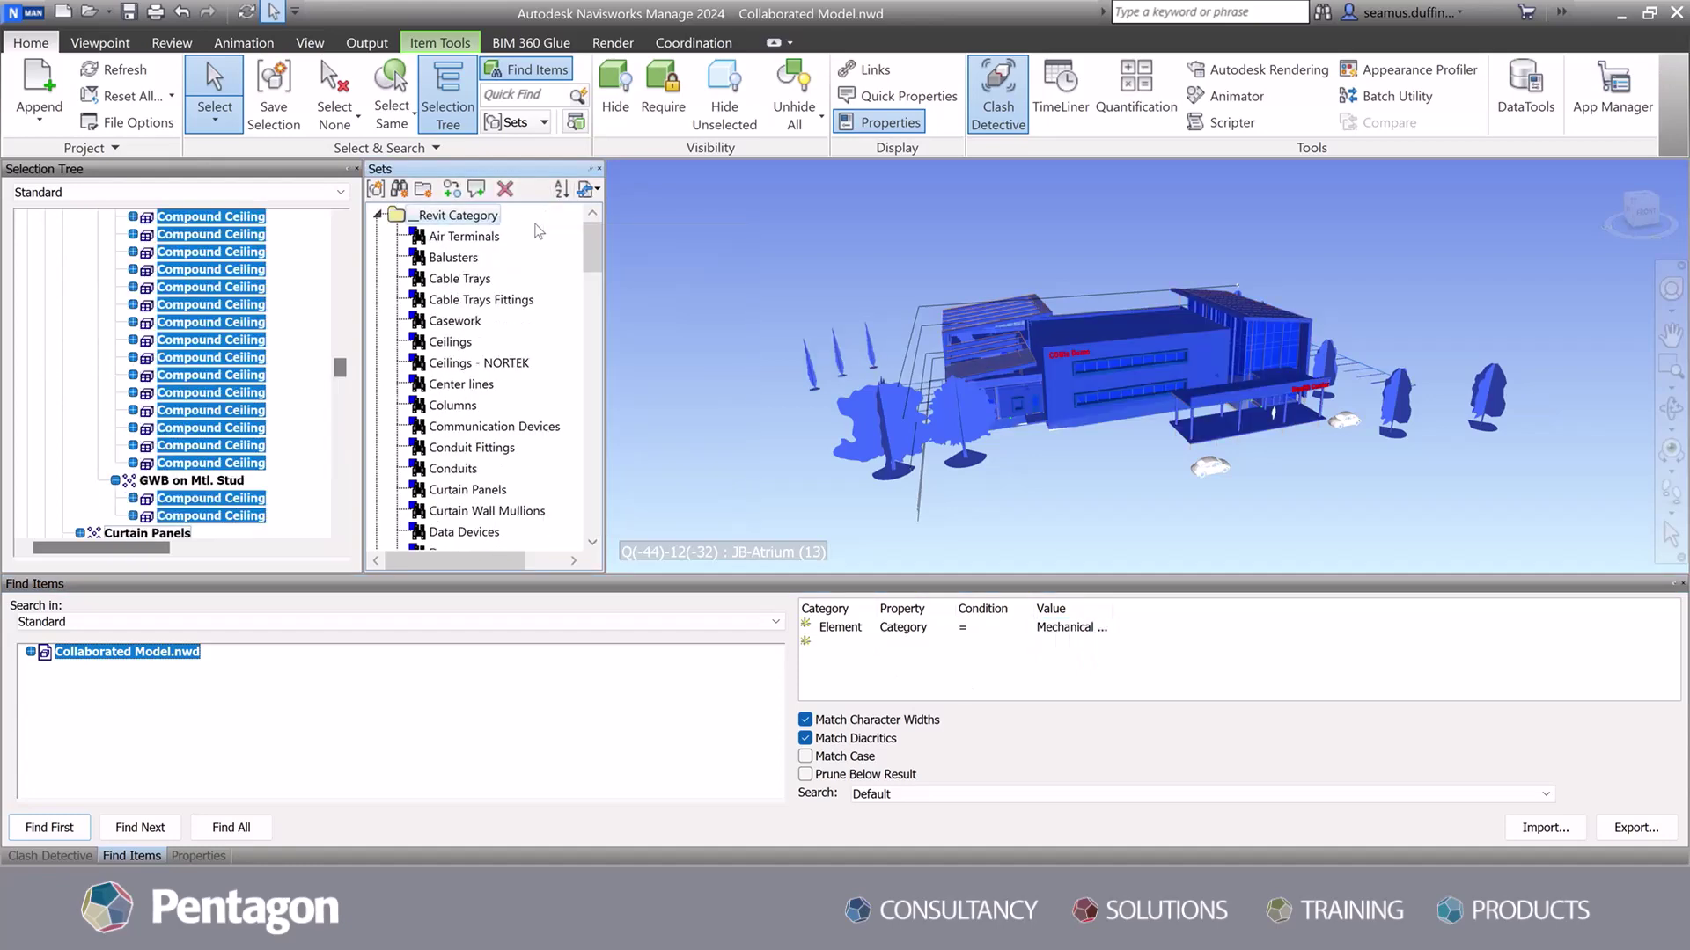
{"action": "key", "text": "Escape"}
{"action": "left_click", "coordinate": [539, 720]}
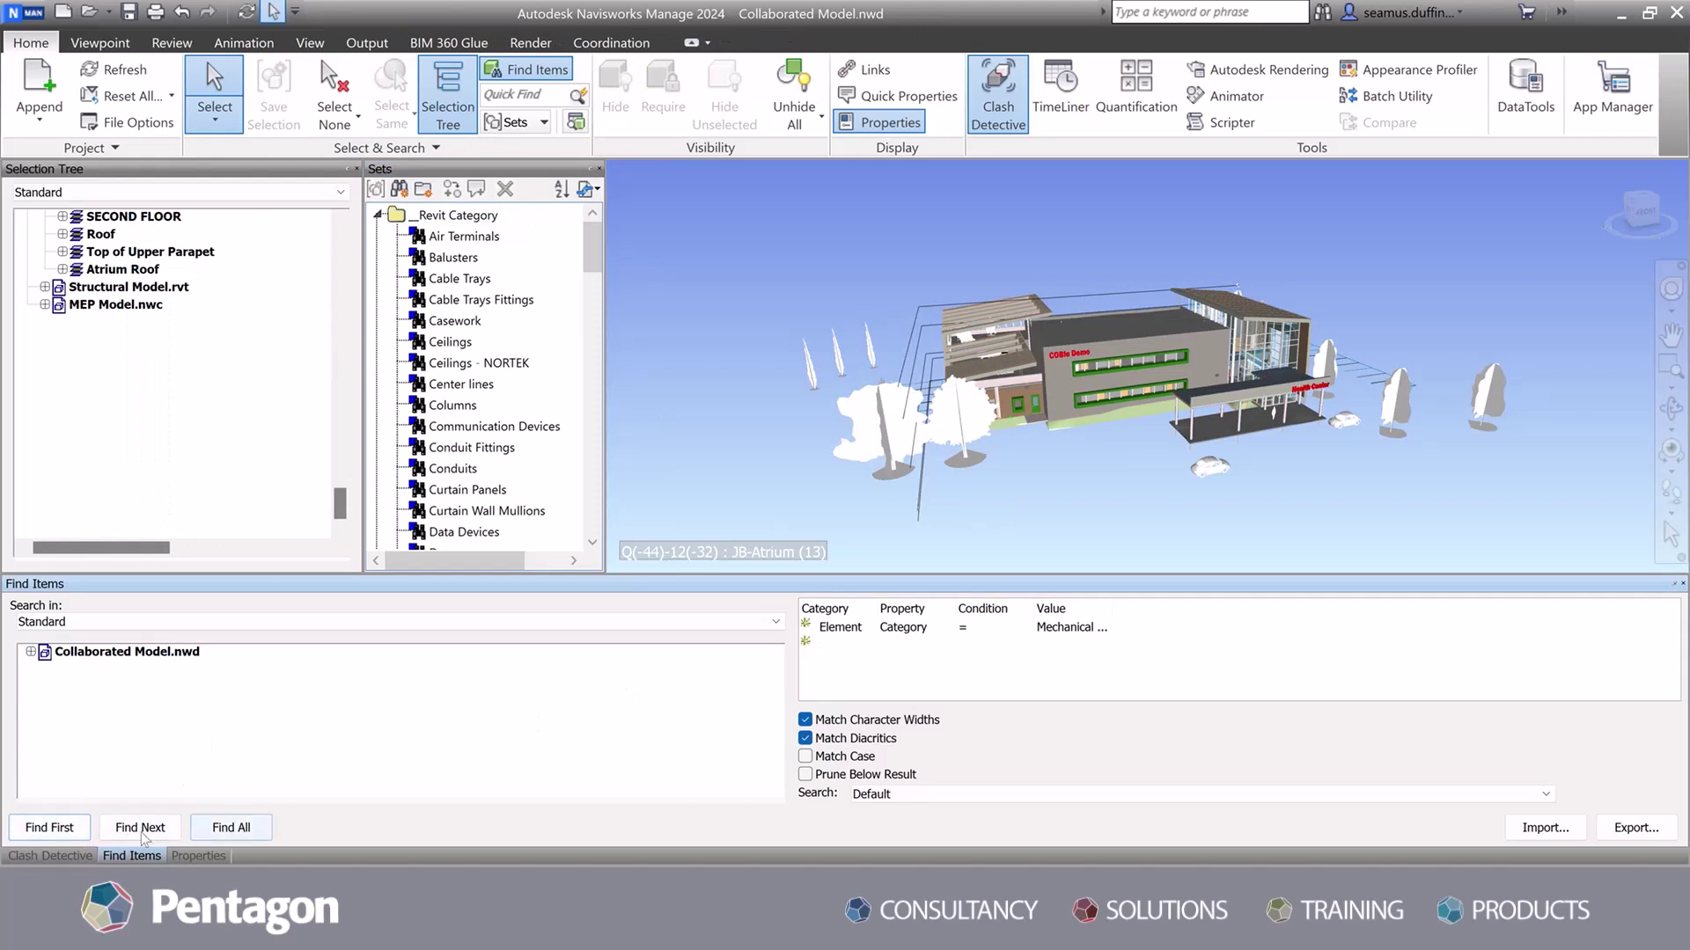
- Duplicate the Air Terminals search set in the __Revit Category folder and rename the copy as Planting
{"action": "right_click", "coordinate": [542, 241]}
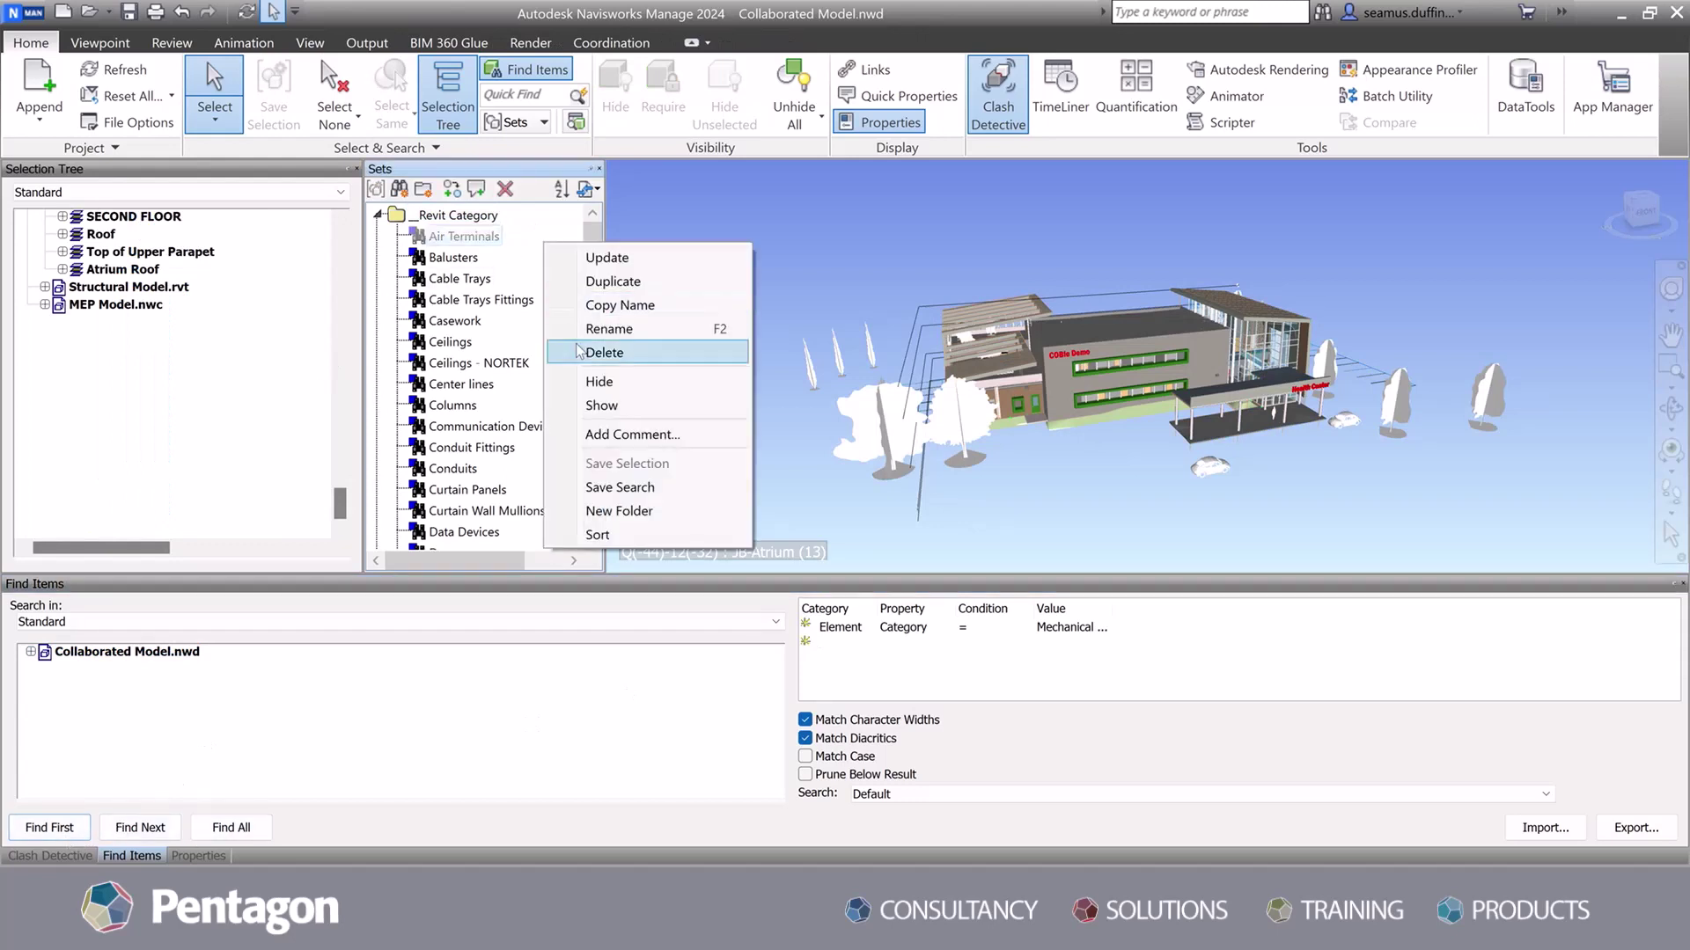
{"action": "left_click", "coordinate": [603, 282]}
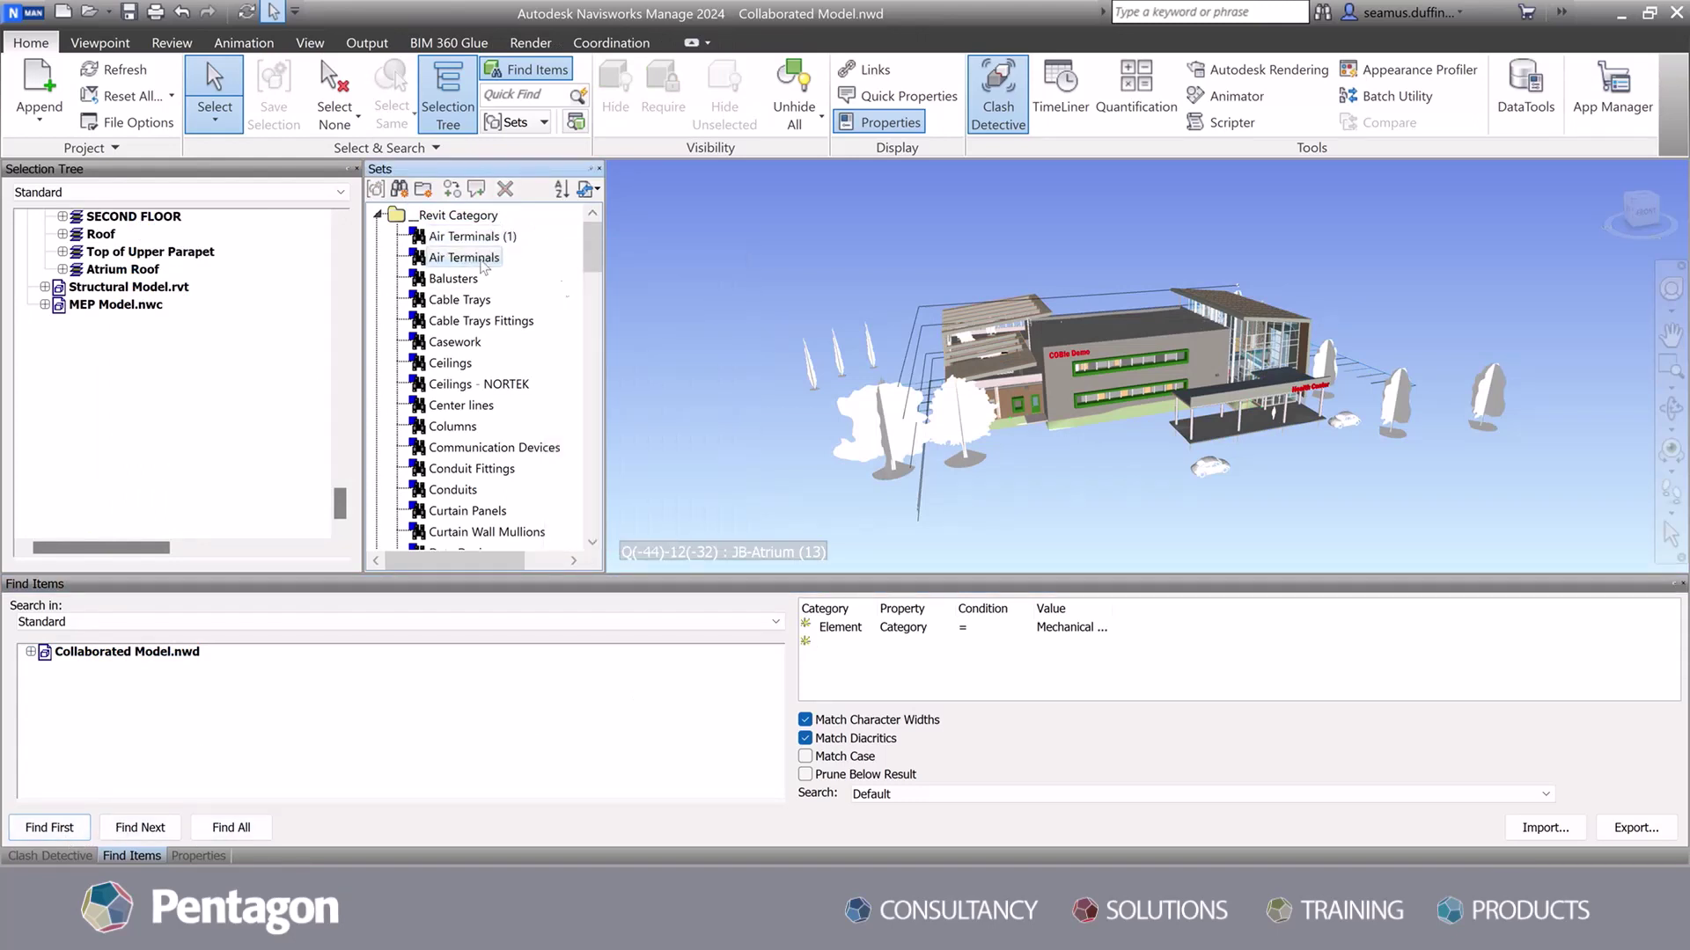
{"action": "left_click", "coordinate": [475, 236]}
{"action": "right_click", "coordinate": [488, 238]}
{"action": "left_click", "coordinate": [548, 327]}
{"action": "type", "text": "Planting"}
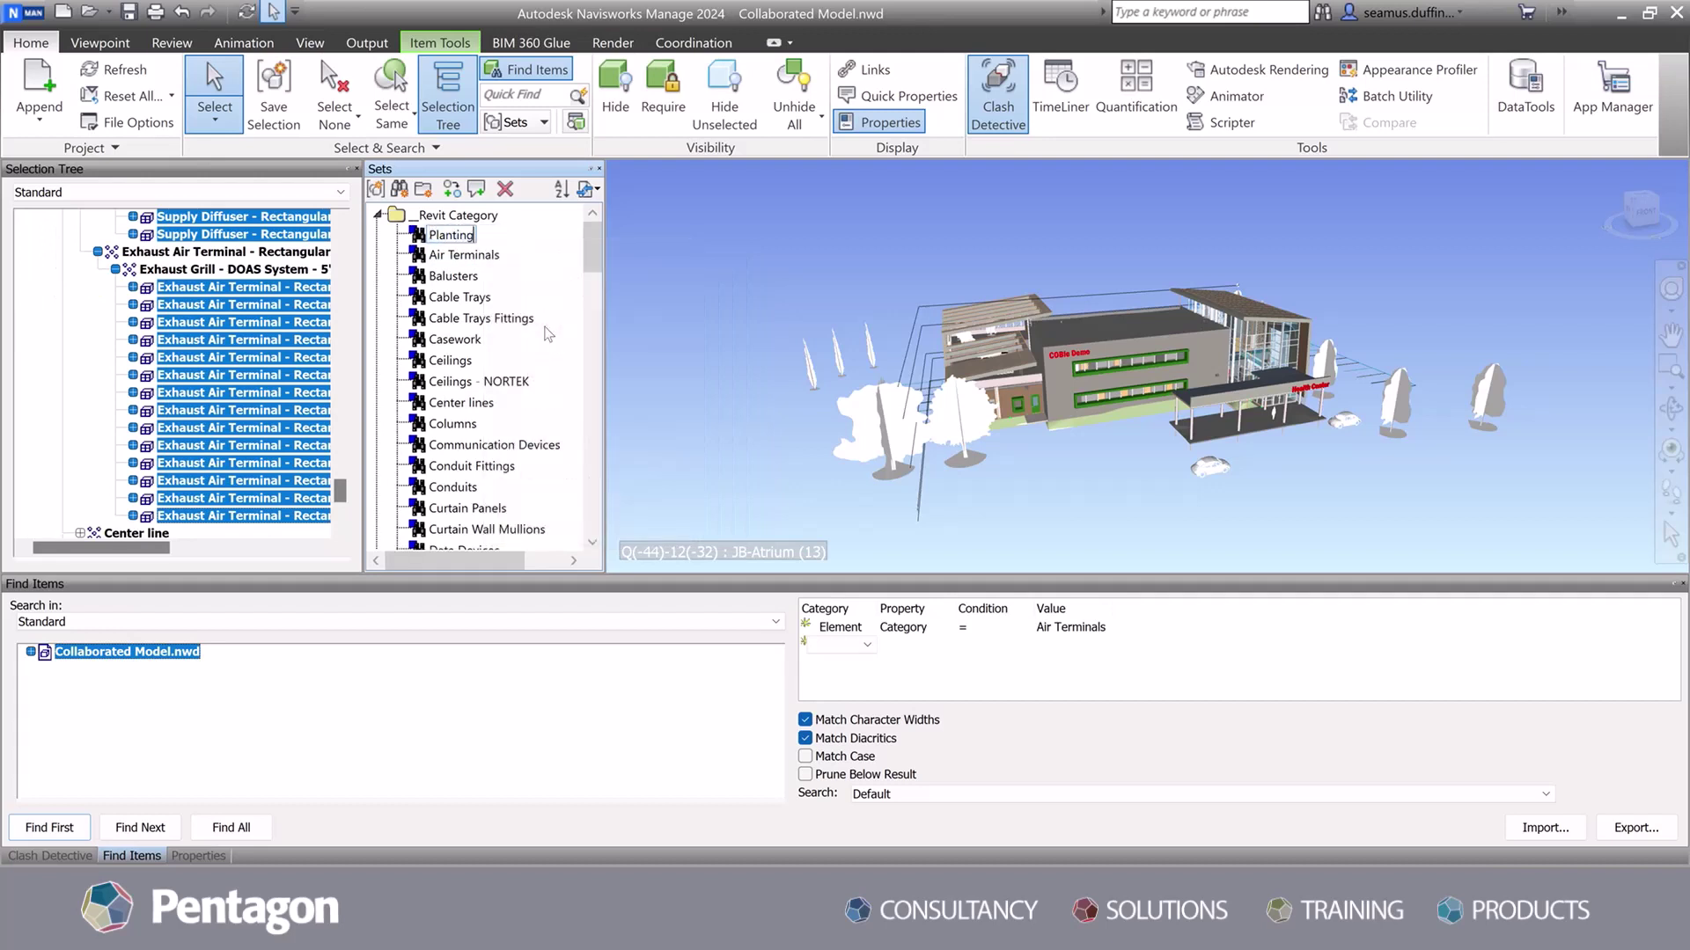
{"action": "left_click", "coordinate": [552, 308]}
- Clear the Air Terminals value and the condition from the Planting set's search rule, keeping Element and Category
{"action": "left_click", "coordinate": [442, 235]}
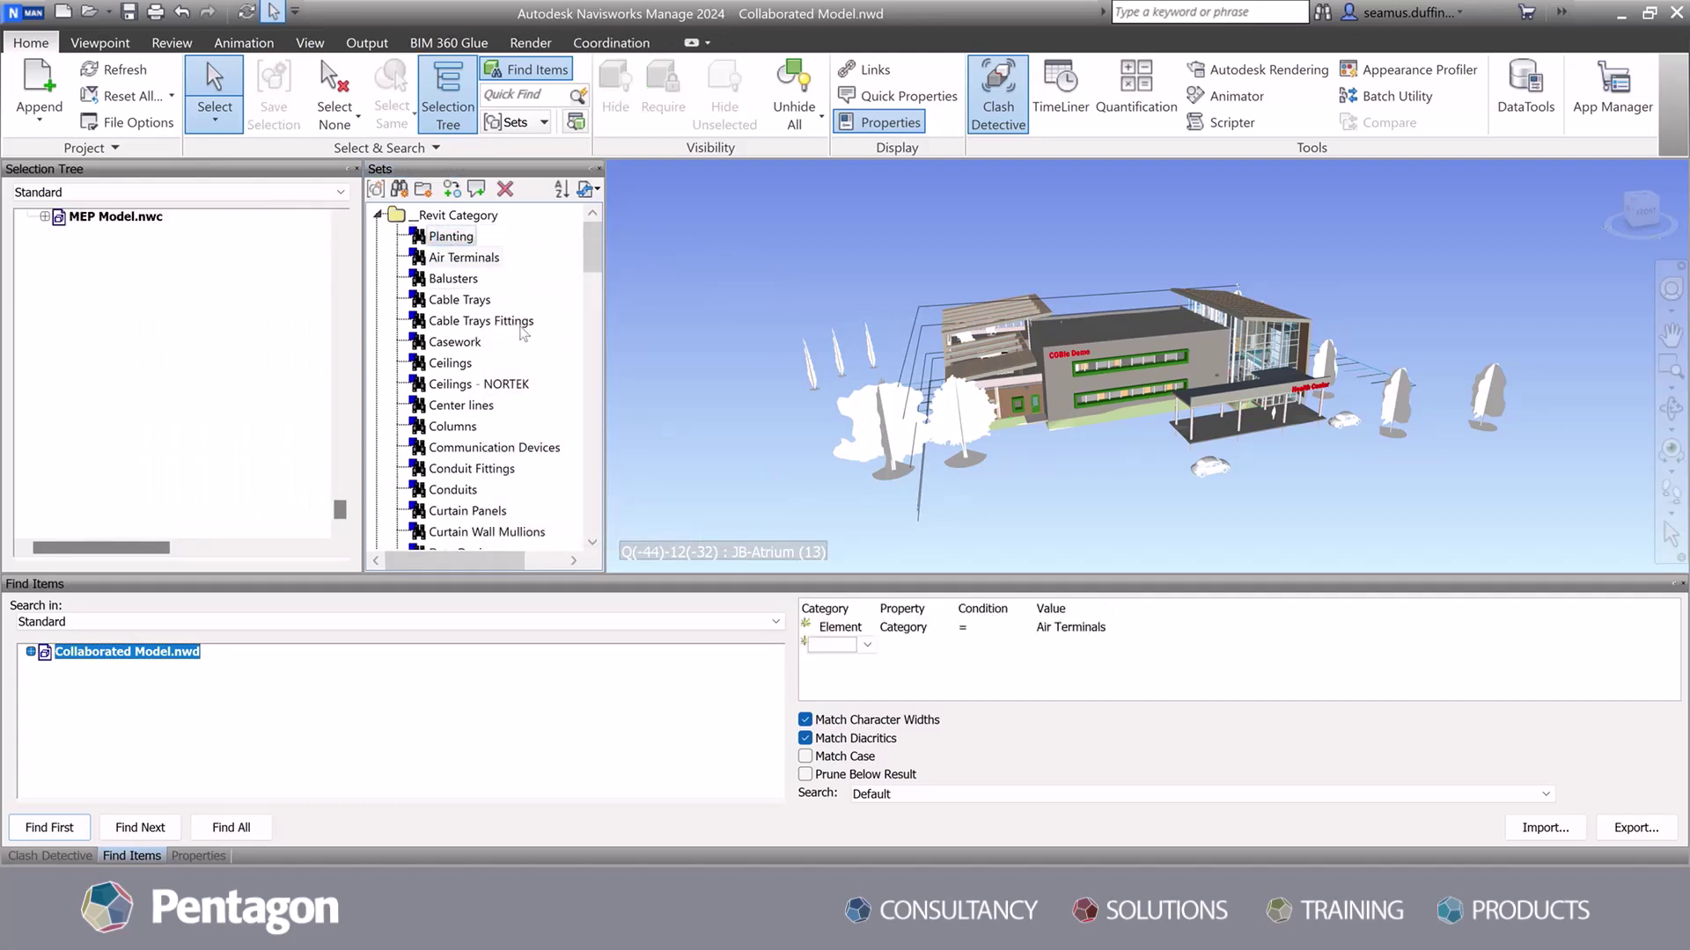
{"action": "left_click", "coordinate": [1090, 626]}
{"action": "left_click", "coordinate": [1102, 626]}
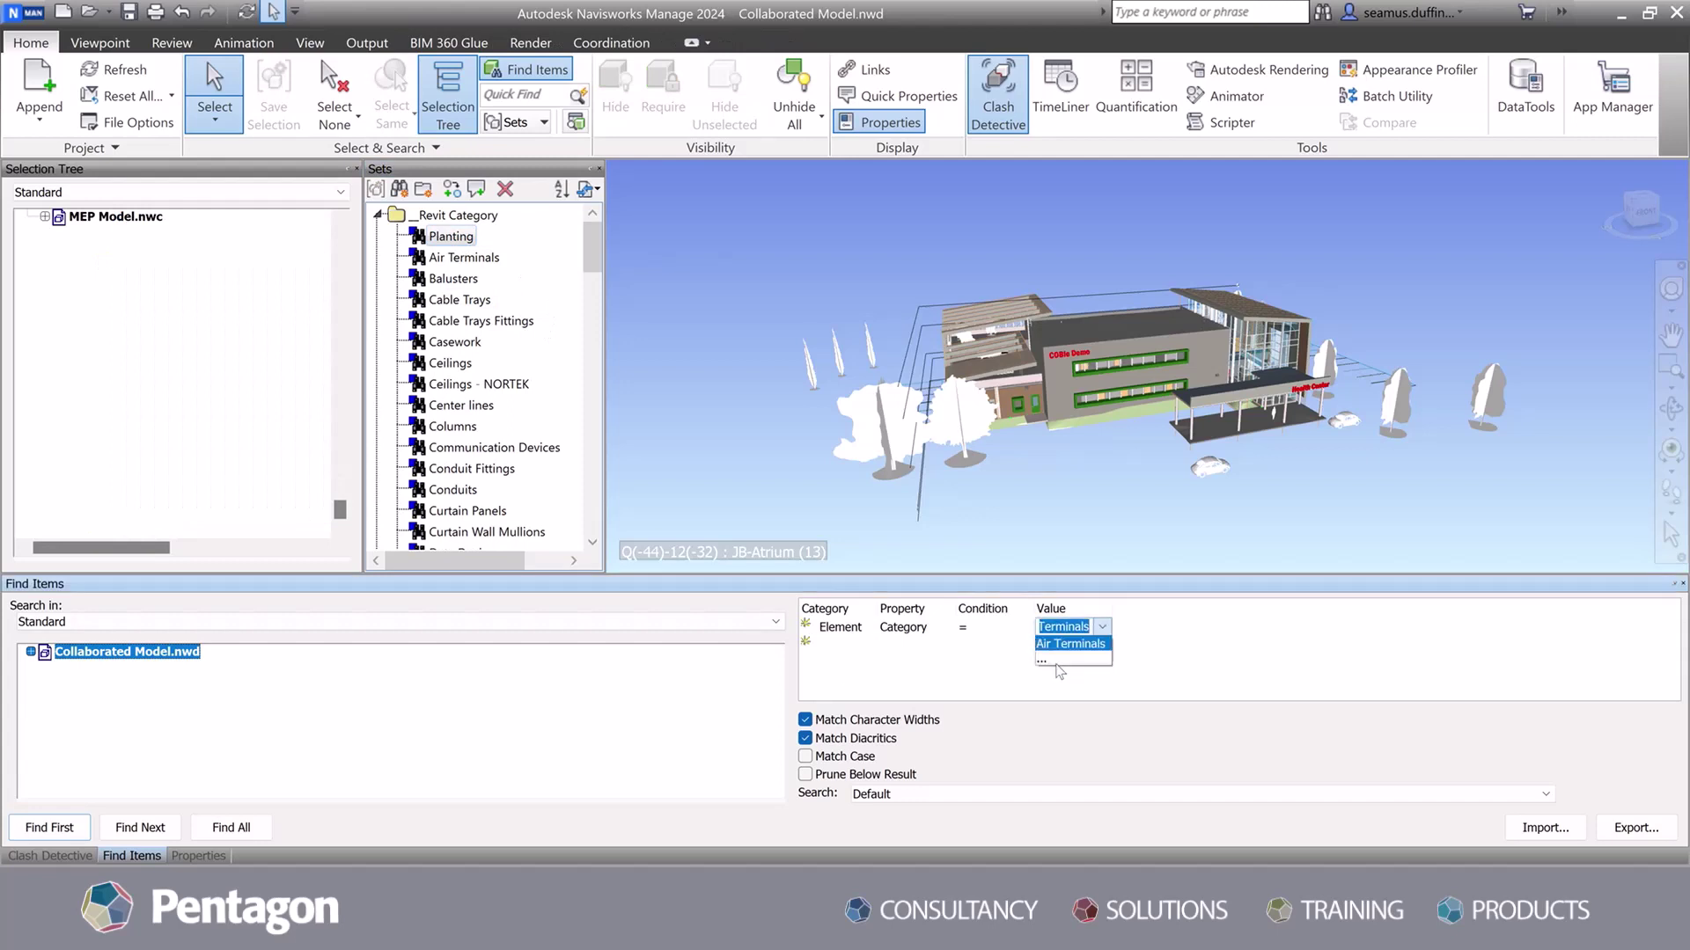
{"action": "left_click", "coordinate": [1086, 644]}
{"action": "left_click_drag", "start_coordinate": [1085, 627], "coordinate": [1007, 631]}
{"action": "key", "text": "BackSpace"}
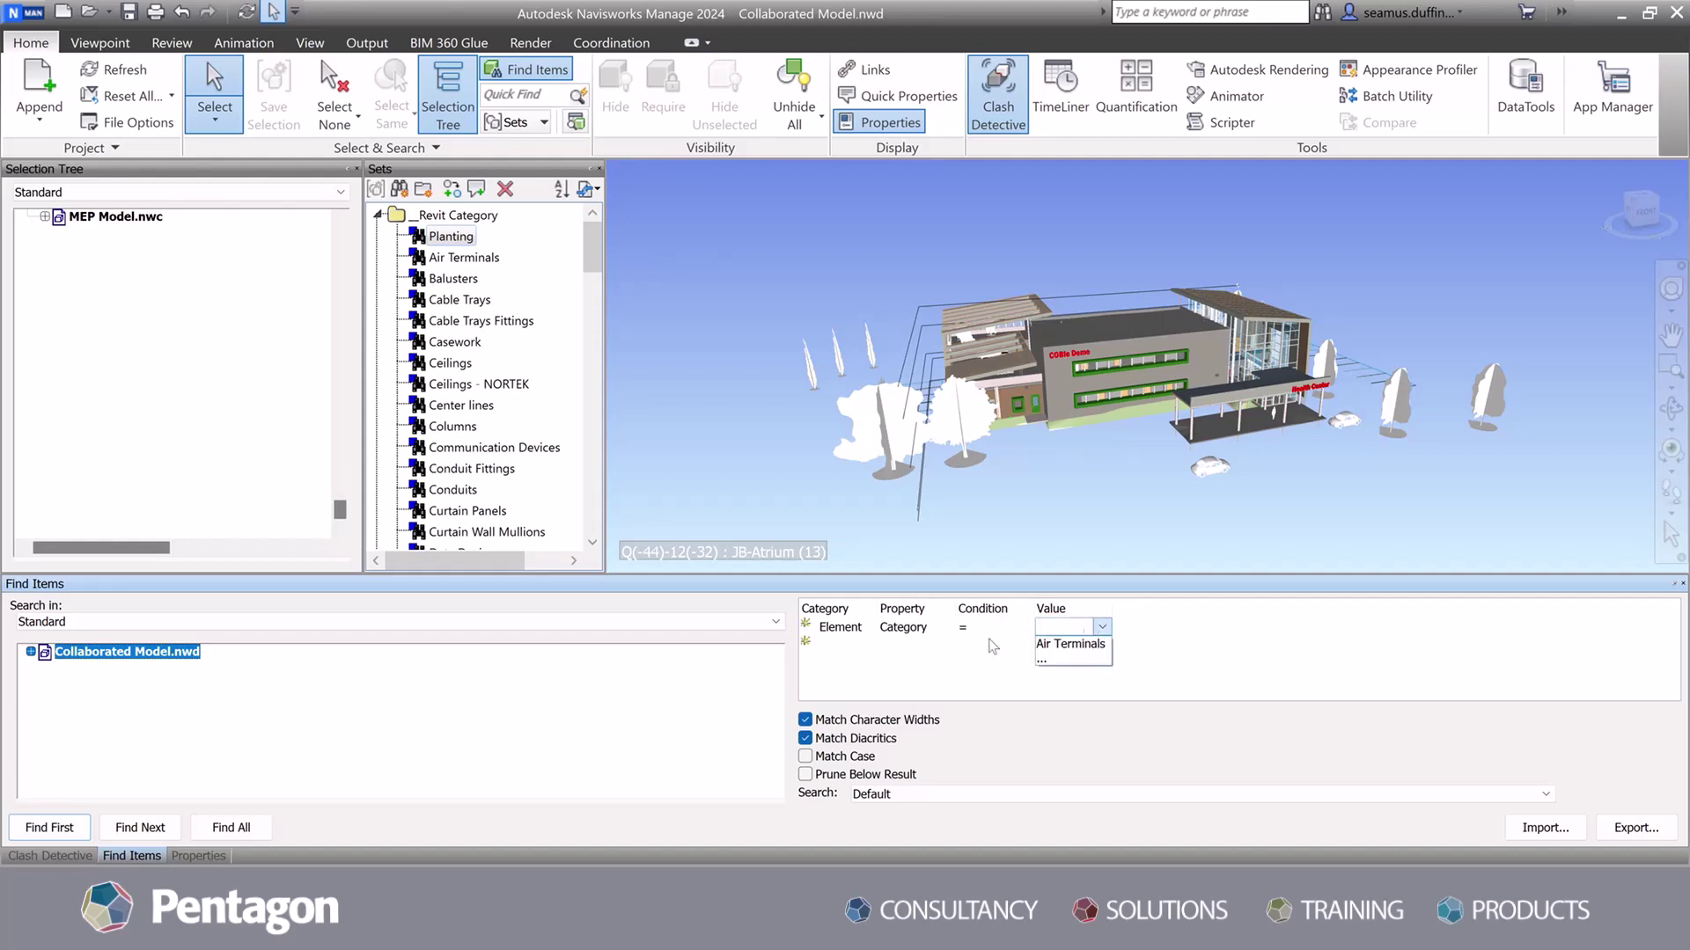
{"action": "left_click", "coordinate": [929, 661]}
{"action": "right_click", "coordinate": [812, 643]}
{"action": "left_click", "coordinate": [845, 629]}
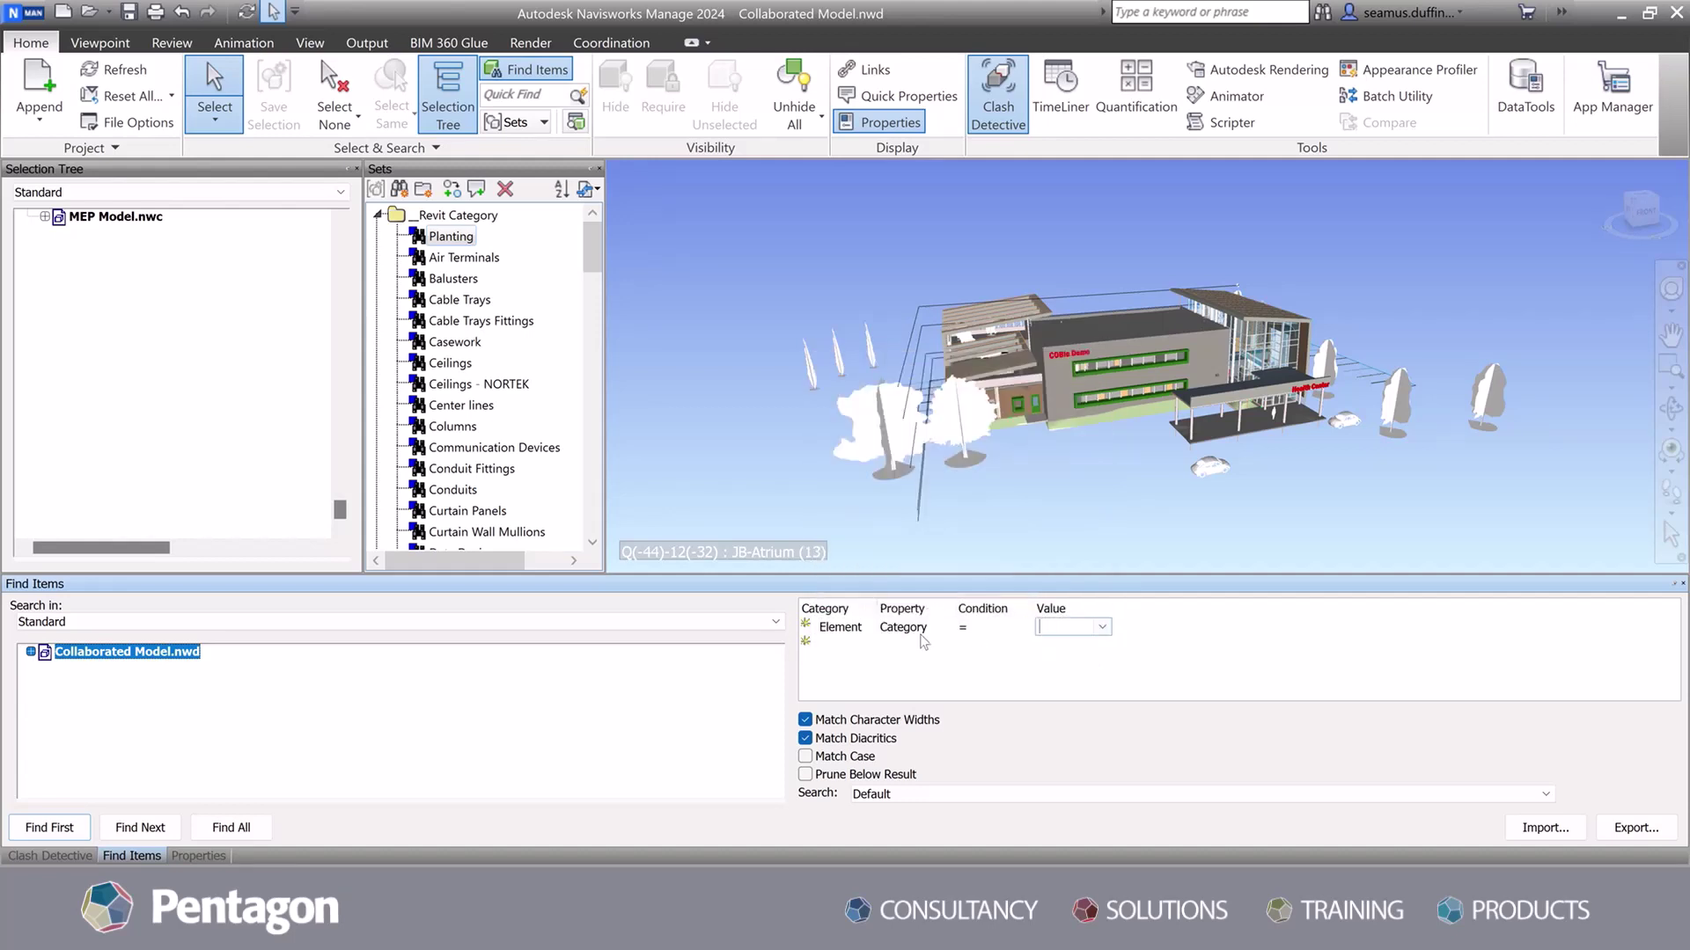
{"action": "left_click", "coordinate": [936, 630]}
- Select a deciduous tree, review the Name, Type and Category in its Element properties, and return to Find Items
{"action": "left_click", "coordinate": [1397, 406]}
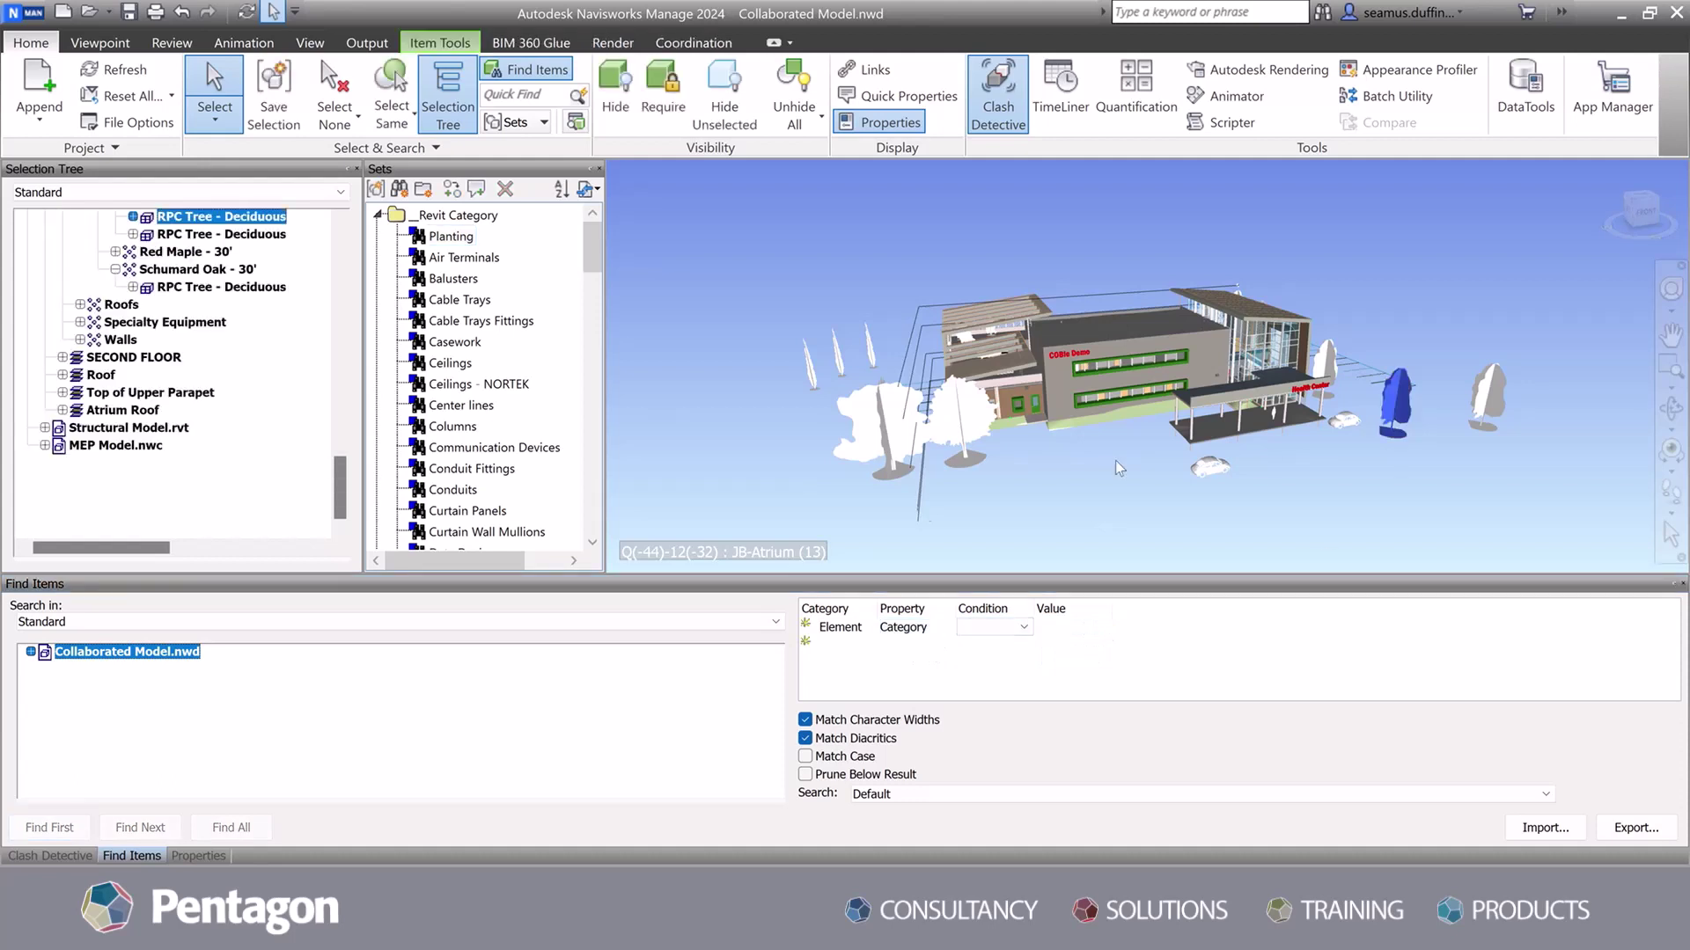
{"action": "left_click", "coordinate": [198, 856]}
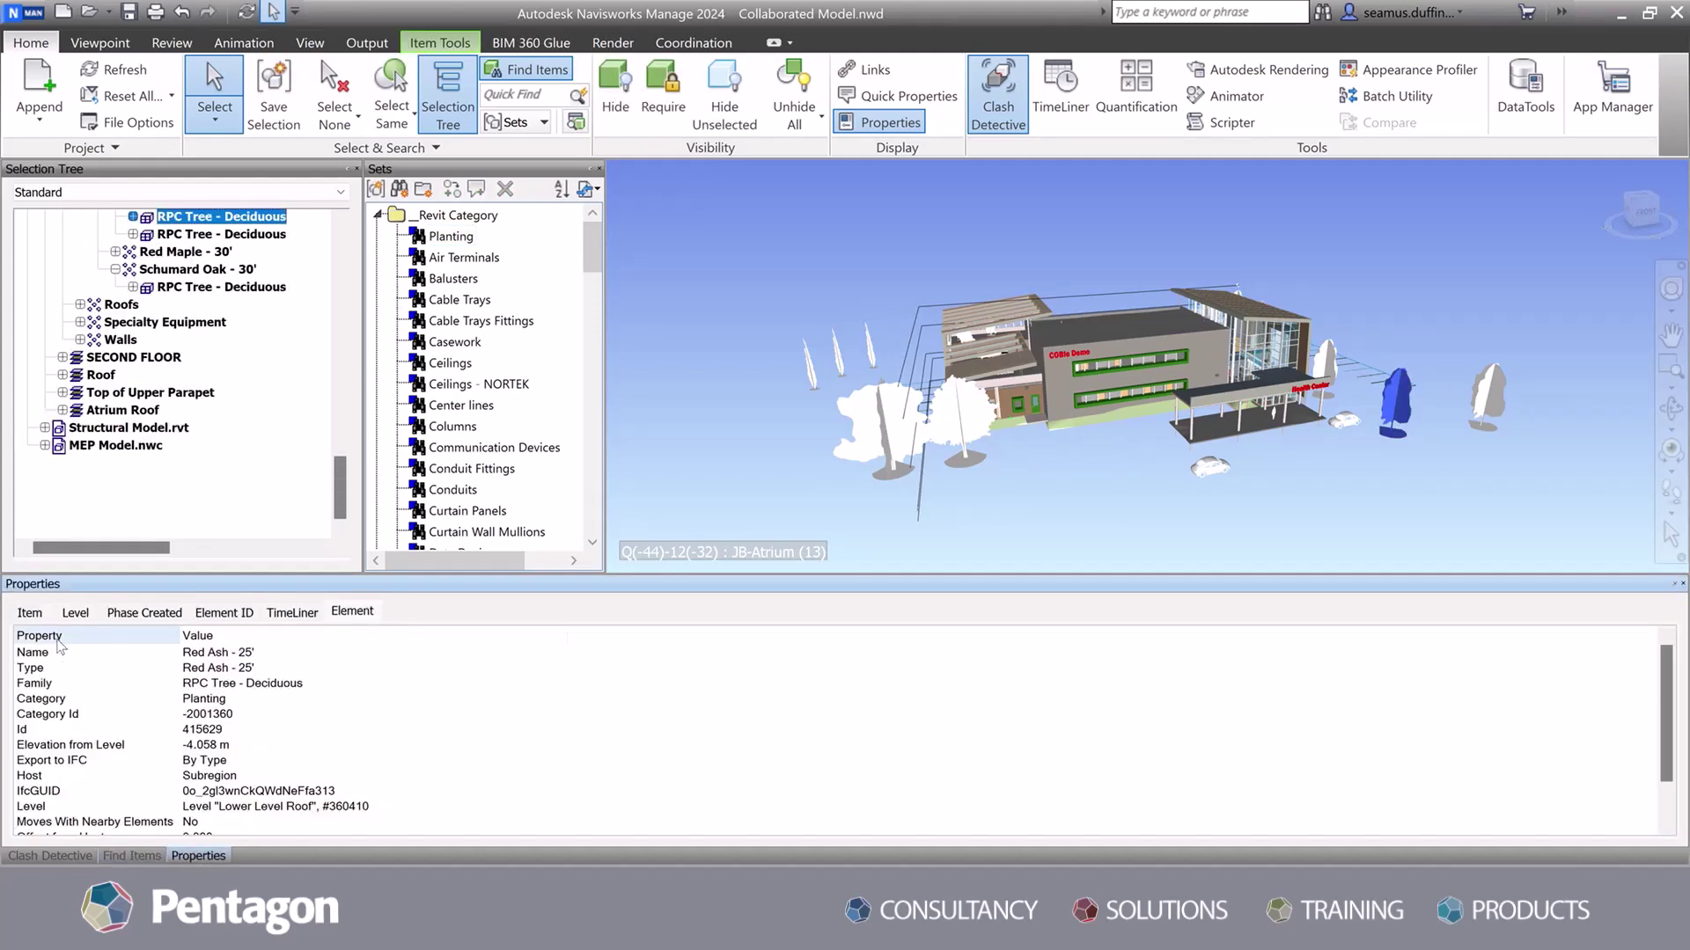
{"action": "scroll", "coordinate": [62, 733], "scroll_direction": "down", "scroll_amount": 1}
{"action": "scroll", "coordinate": [61, 733], "scroll_direction": "up", "scroll_amount": 1}
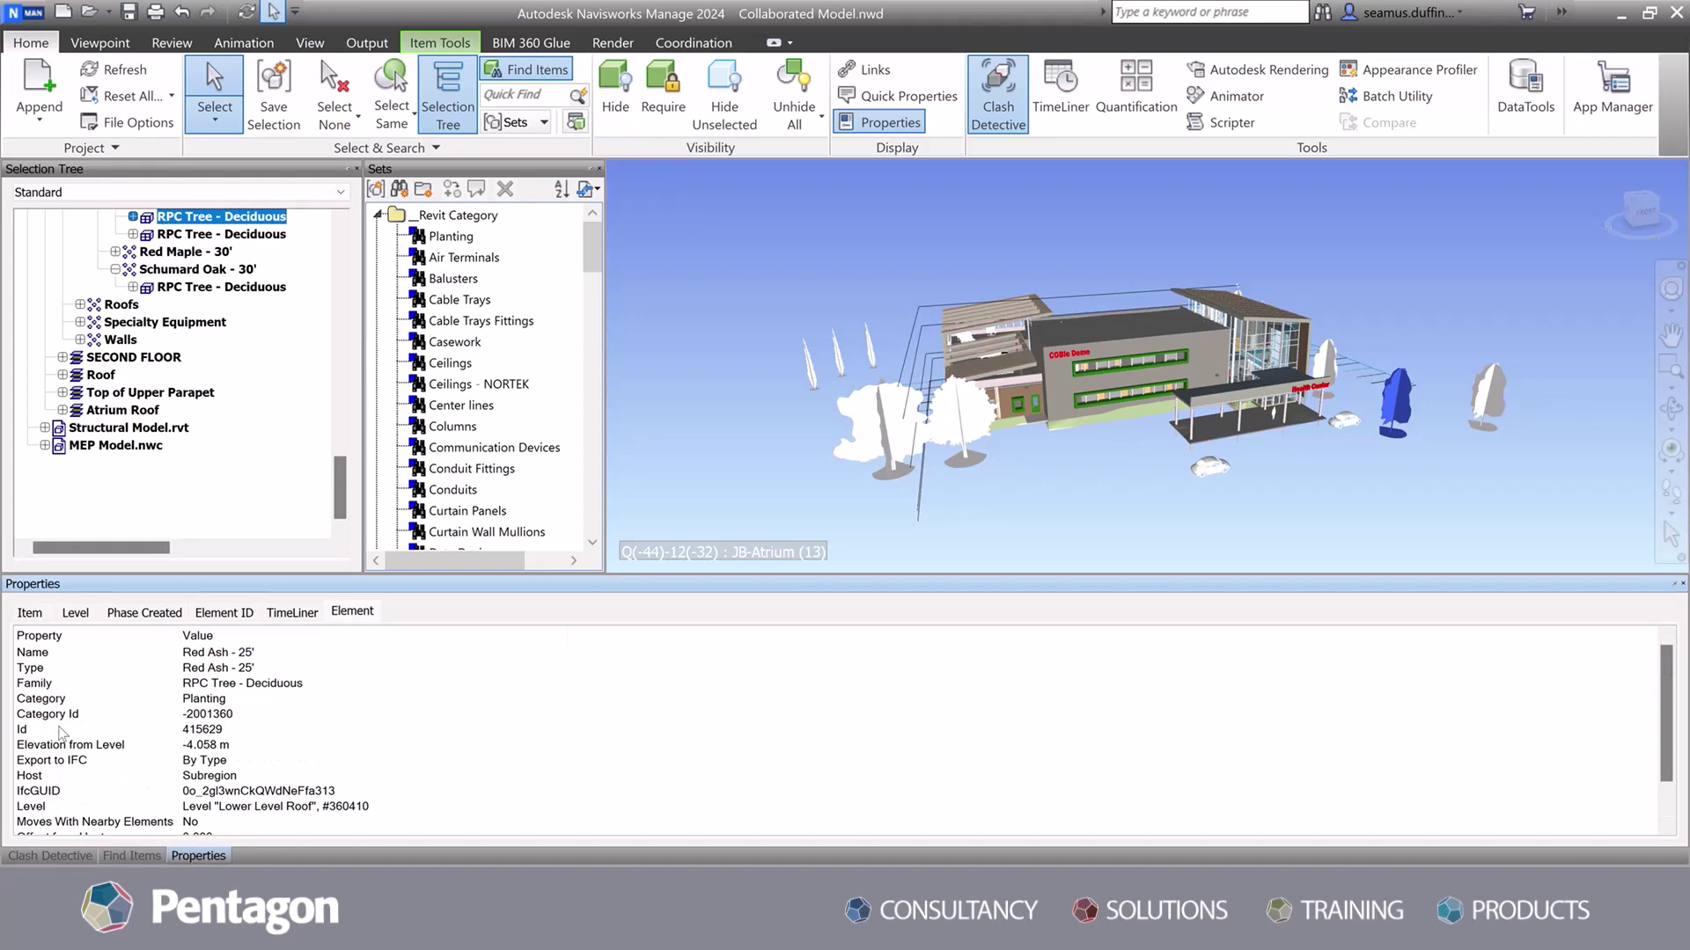
{"action": "left_click", "coordinate": [37, 672]}
{"action": "left_click", "coordinate": [51, 701]}
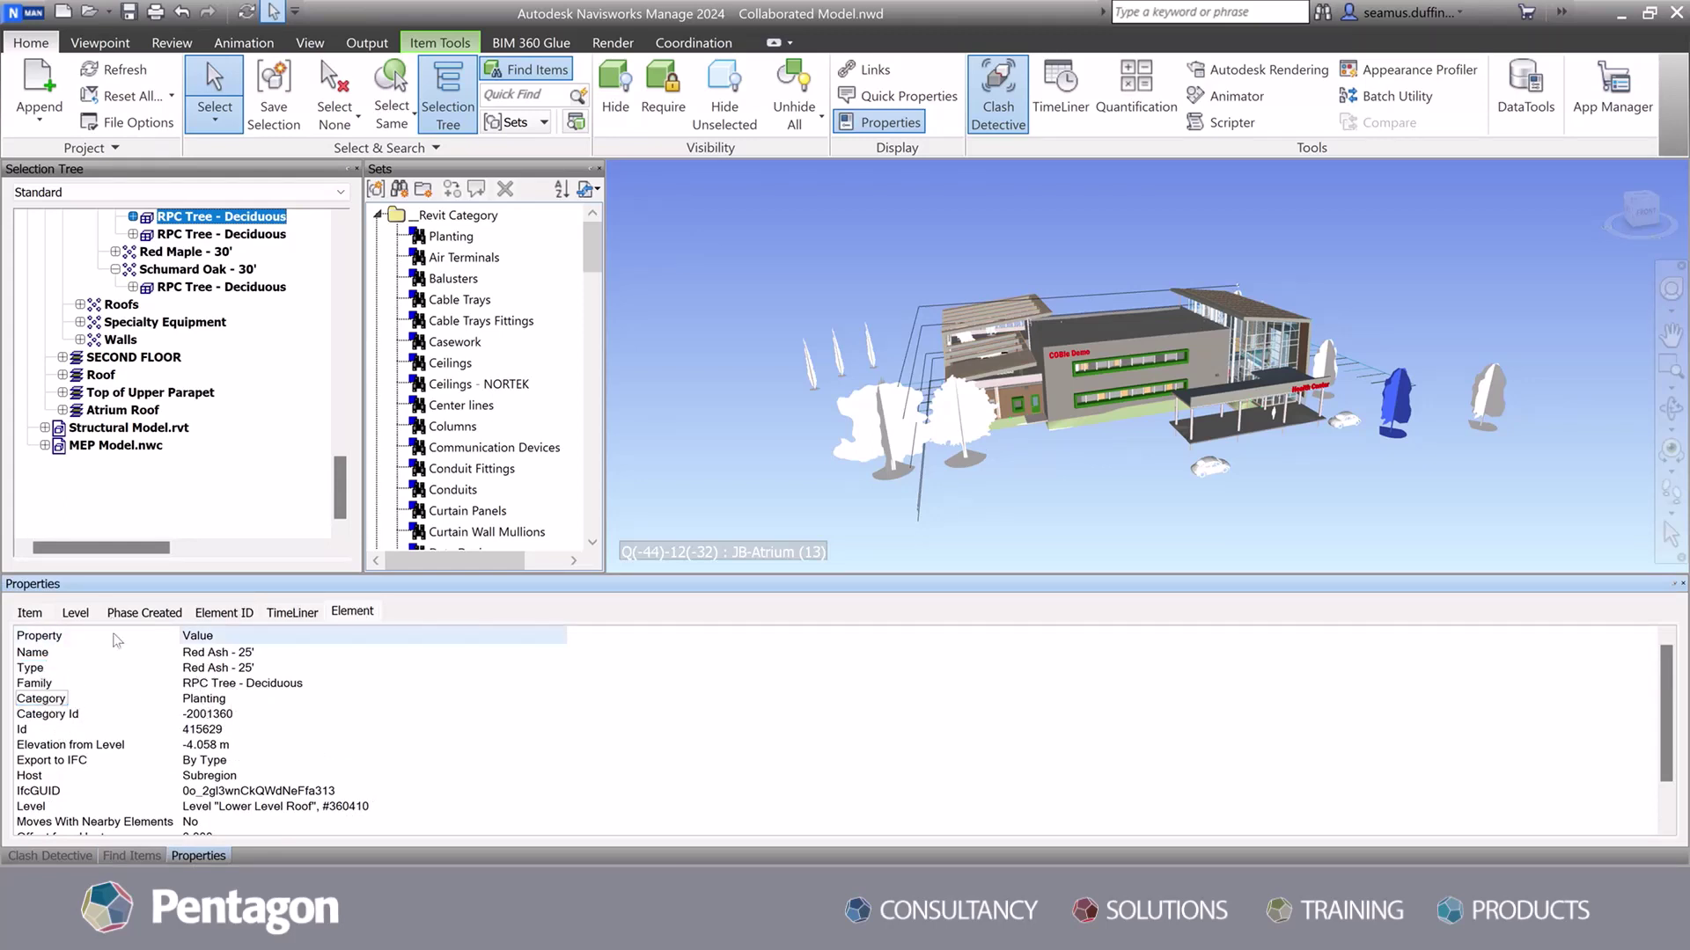
{"action": "left_click", "coordinate": [78, 858]}
{"action": "left_click", "coordinate": [128, 855]}
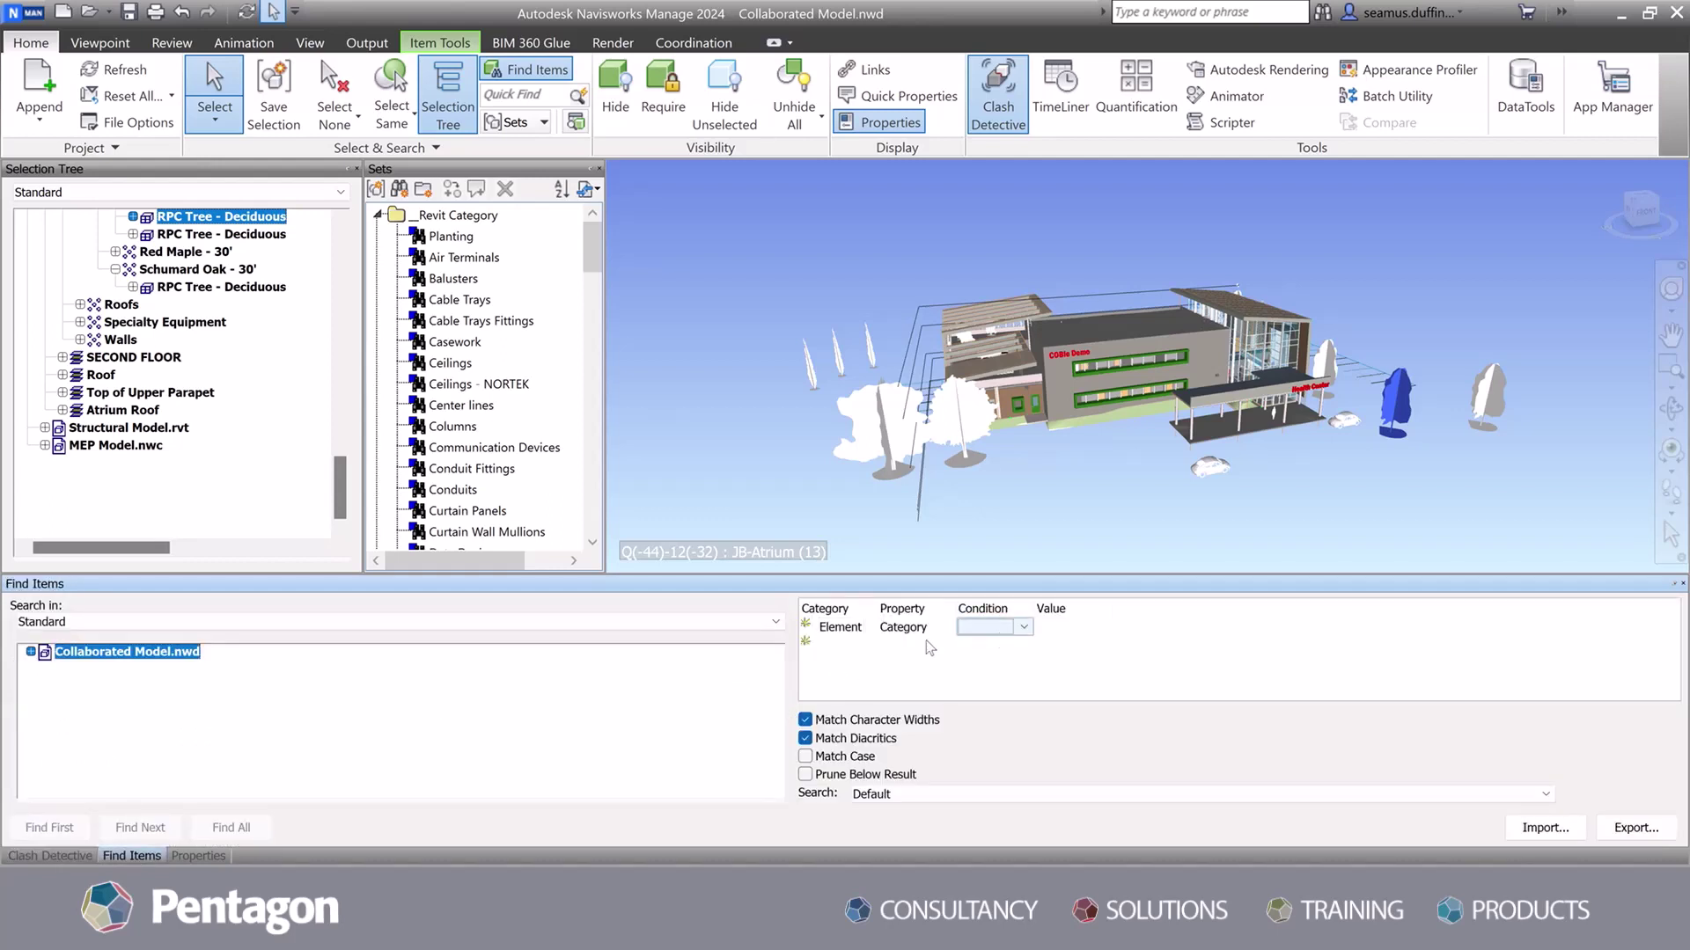
- Complete the Planting set's search rule as Element Category = Planting and find all matching items in Collaborated Model.nwd
{"action": "left_click", "coordinate": [836, 641]}
{"action": "right_click", "coordinate": [814, 640]}
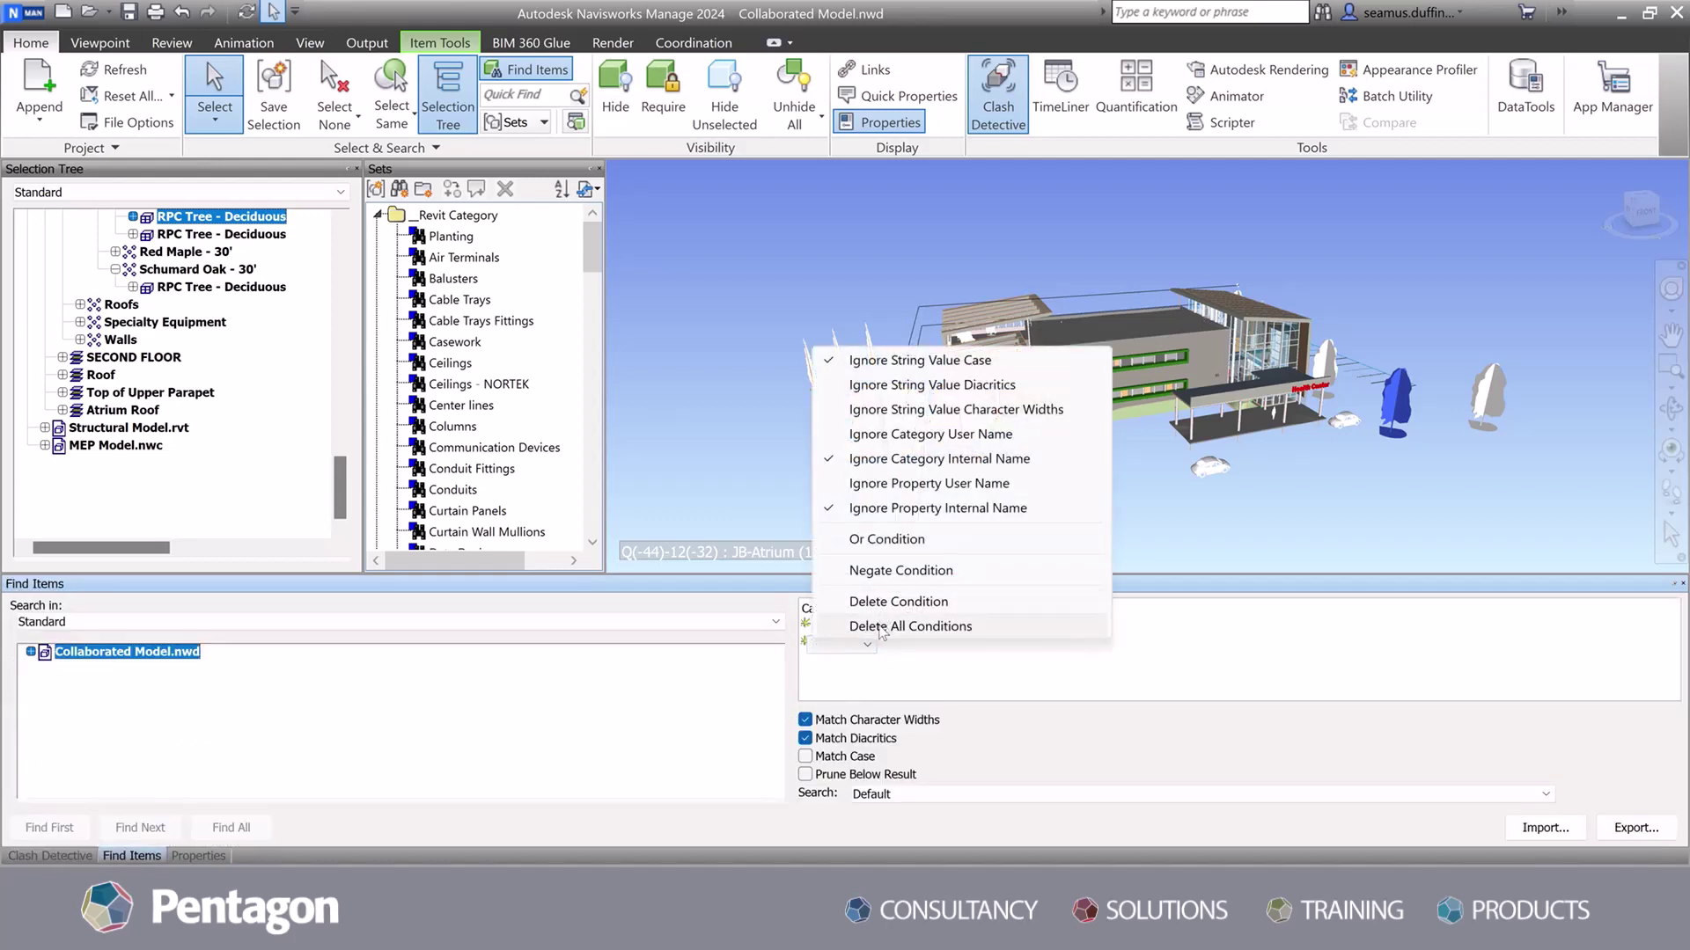
{"action": "left_click", "coordinate": [878, 629]}
{"action": "left_click", "coordinate": [449, 237]}
{"action": "left_click", "coordinate": [1048, 626]}
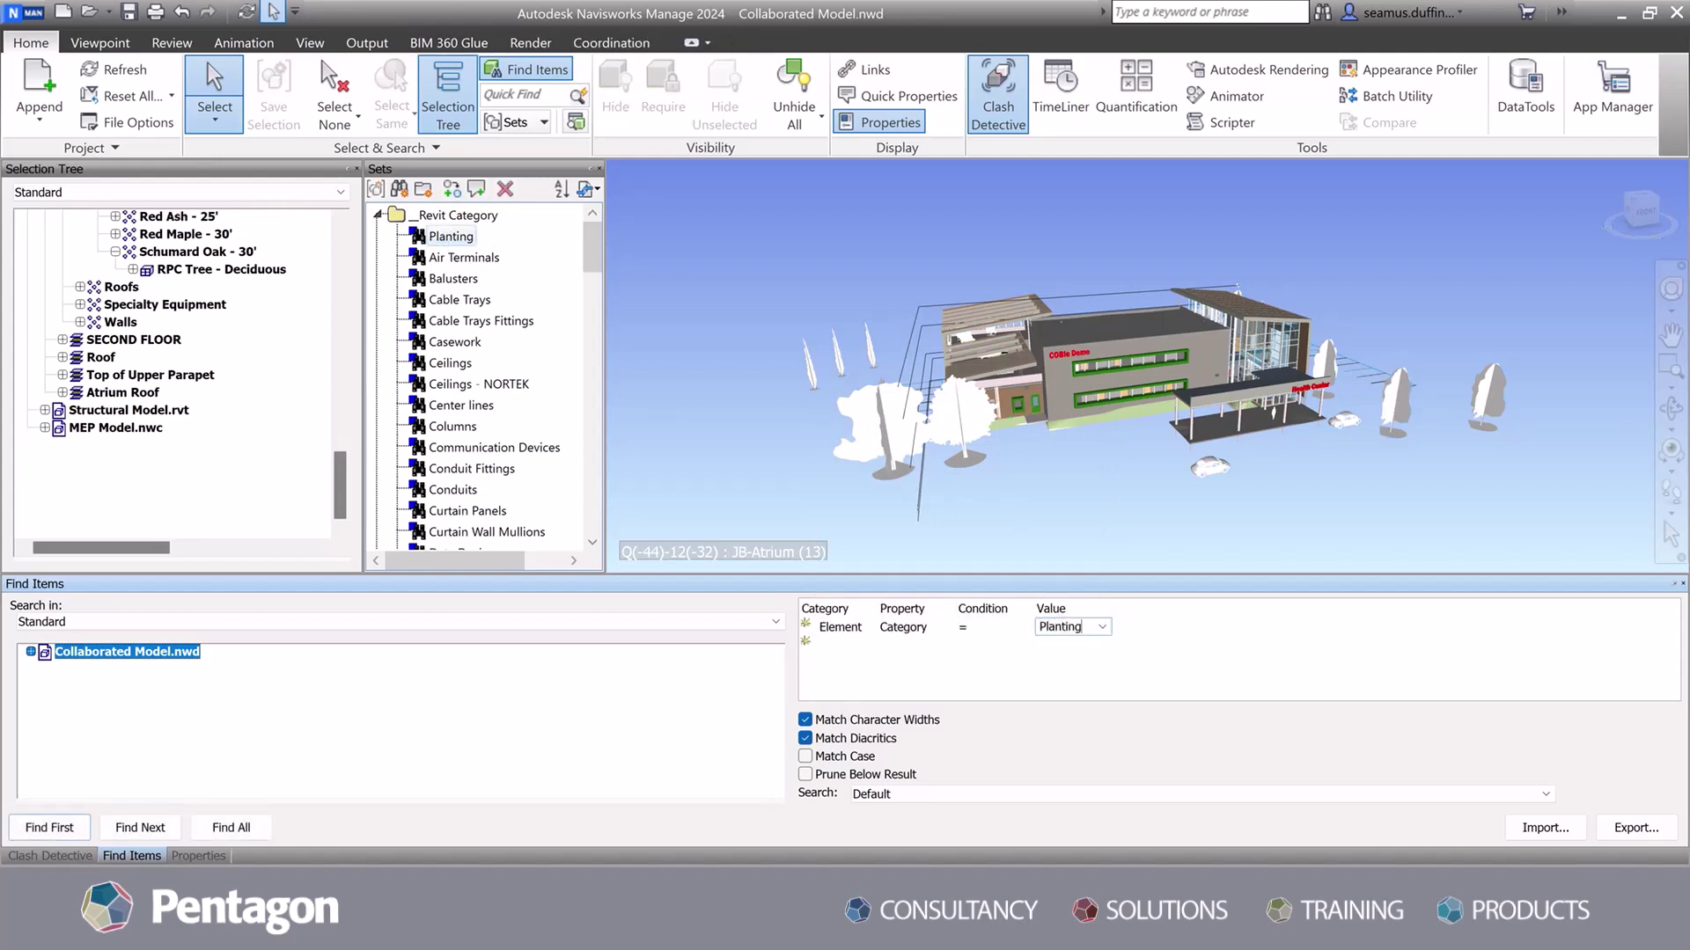
{"action": "key", "text": "Return"}
{"action": "left_click", "coordinate": [861, 648]}
{"action": "left_click", "coordinate": [894, 683]}
{"action": "left_click", "coordinate": [231, 832]}
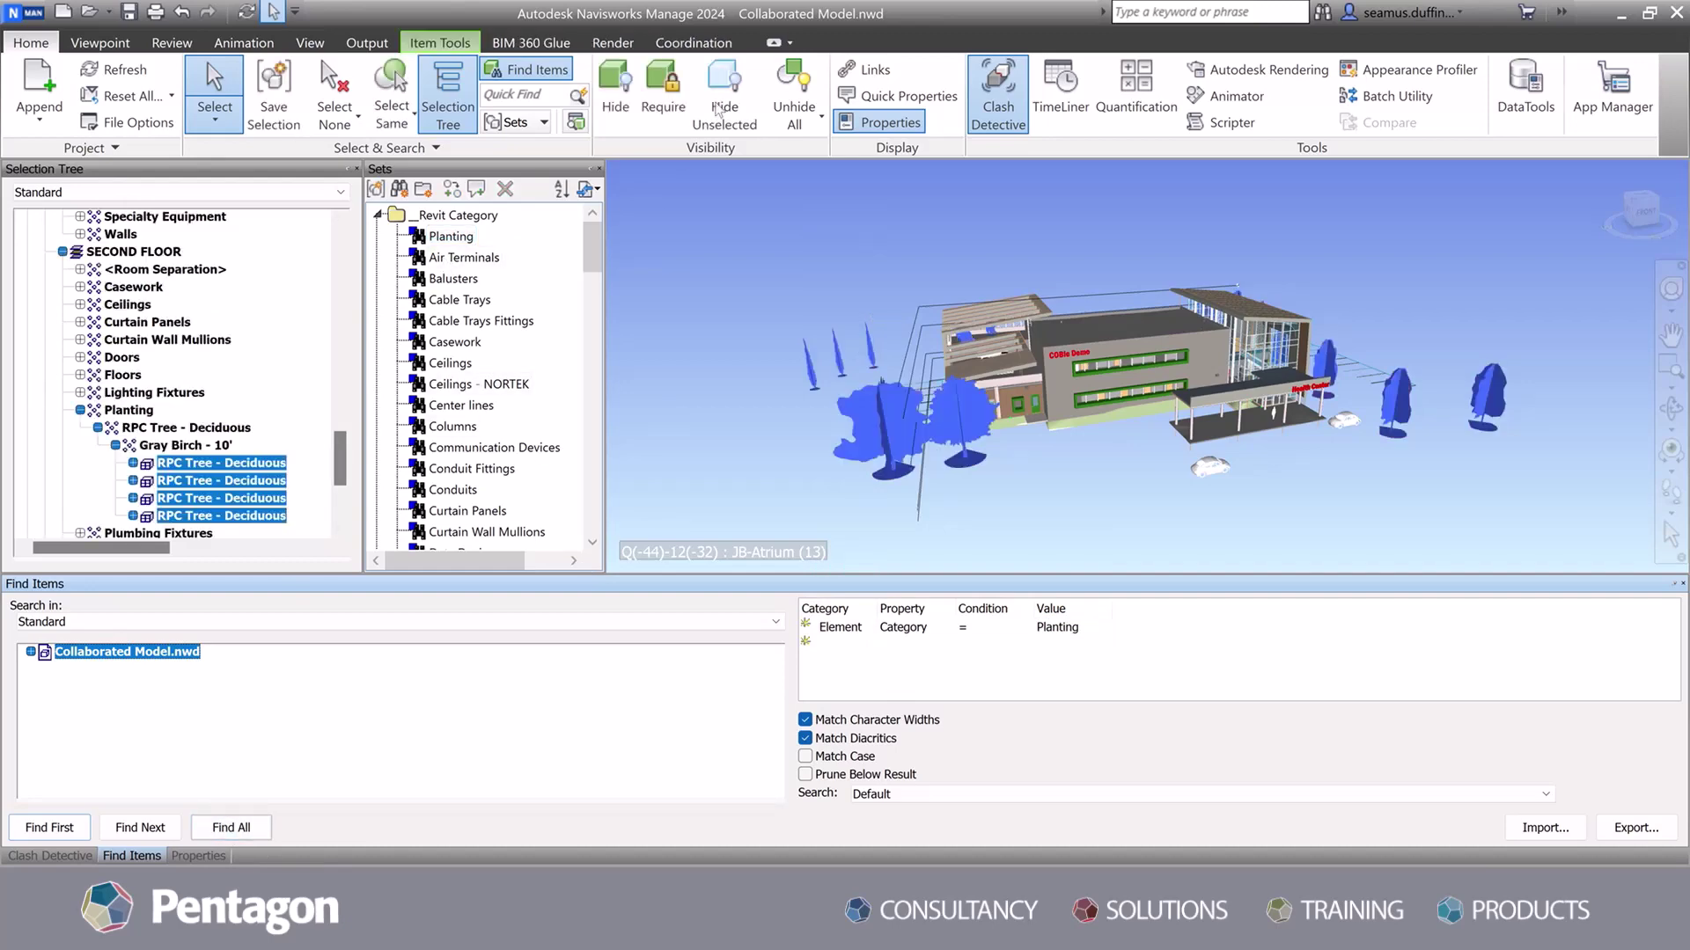
- Hide the found planting elements, clear the selection and view the building from another side
{"action": "left_click", "coordinate": [617, 95]}
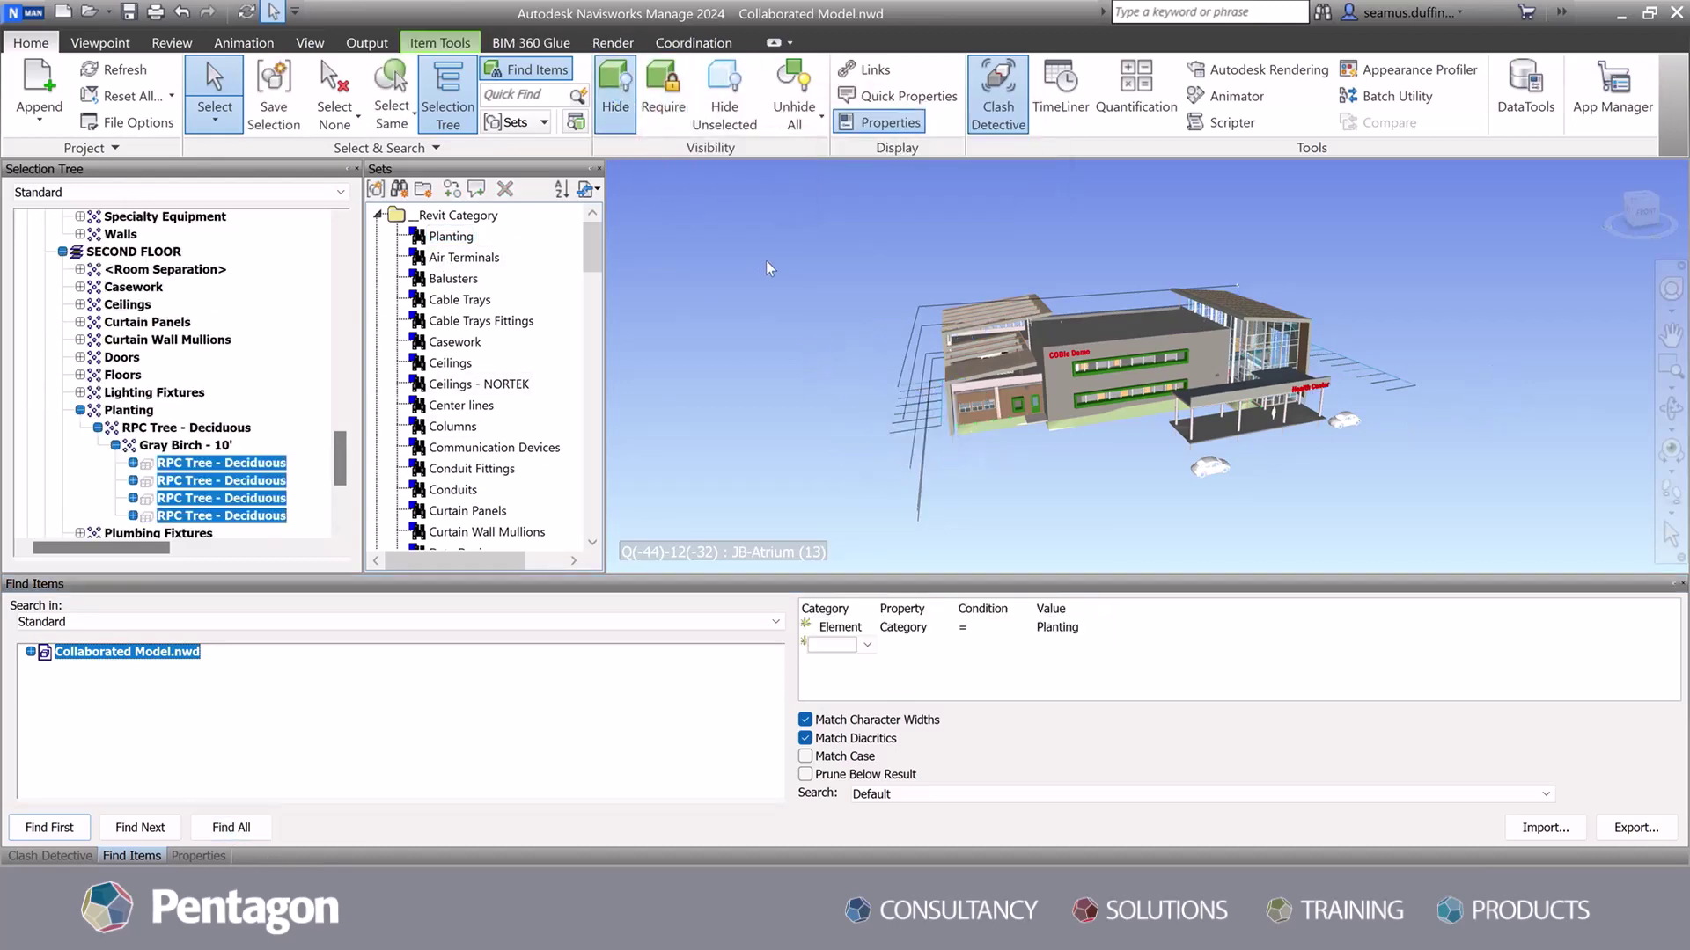
{"action": "left_click", "coordinate": [767, 262]}
{"action": "middle_click_drag", "start_coordinate": [1395, 370], "coordinate": [1127, 374], "text": "shift"}
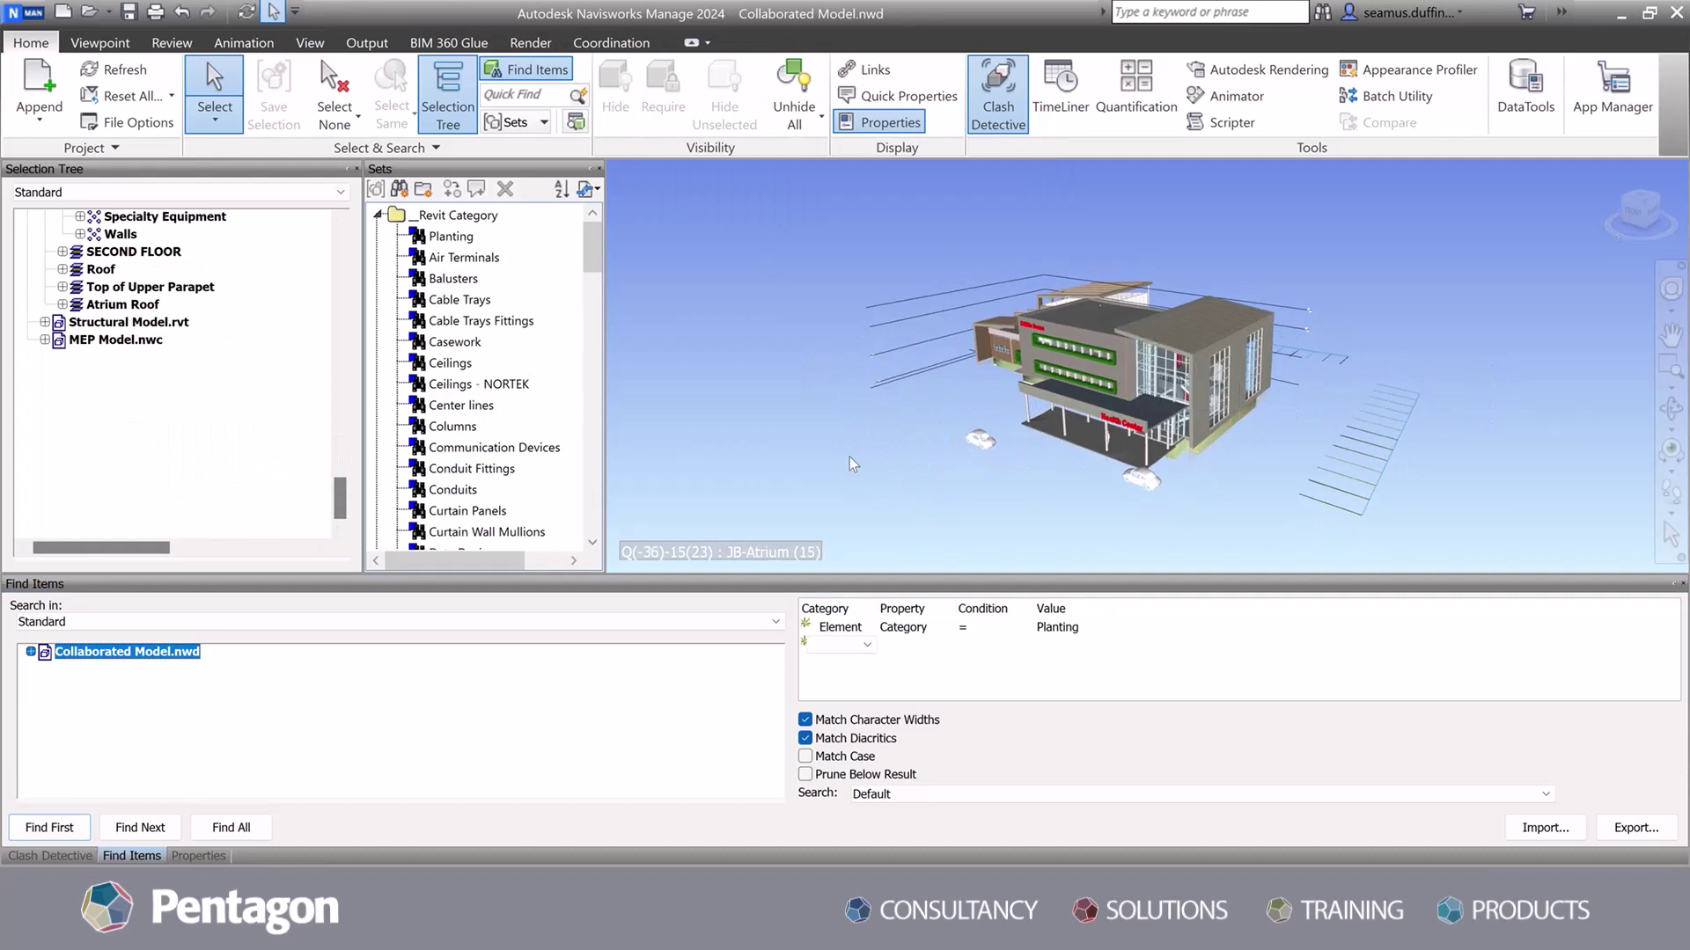
- Add a new clash test in Clash Detective
{"action": "left_click", "coordinate": [193, 685]}
{"action": "left_click", "coordinate": [50, 855]}
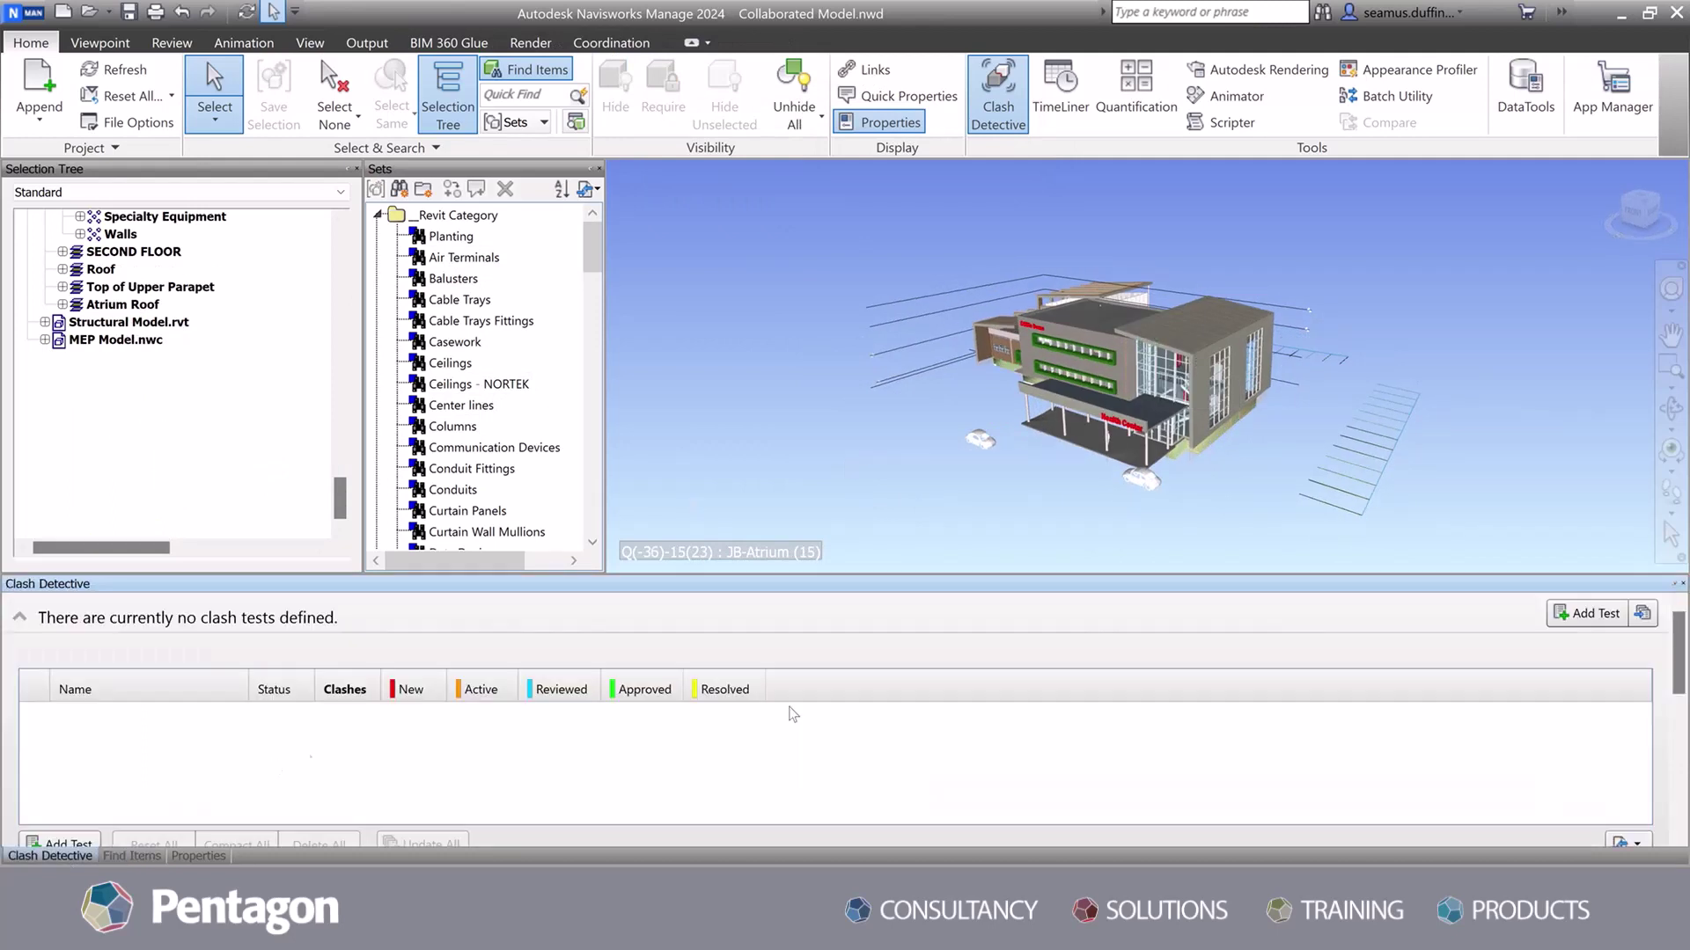
{"action": "left_click", "coordinate": [1596, 614]}
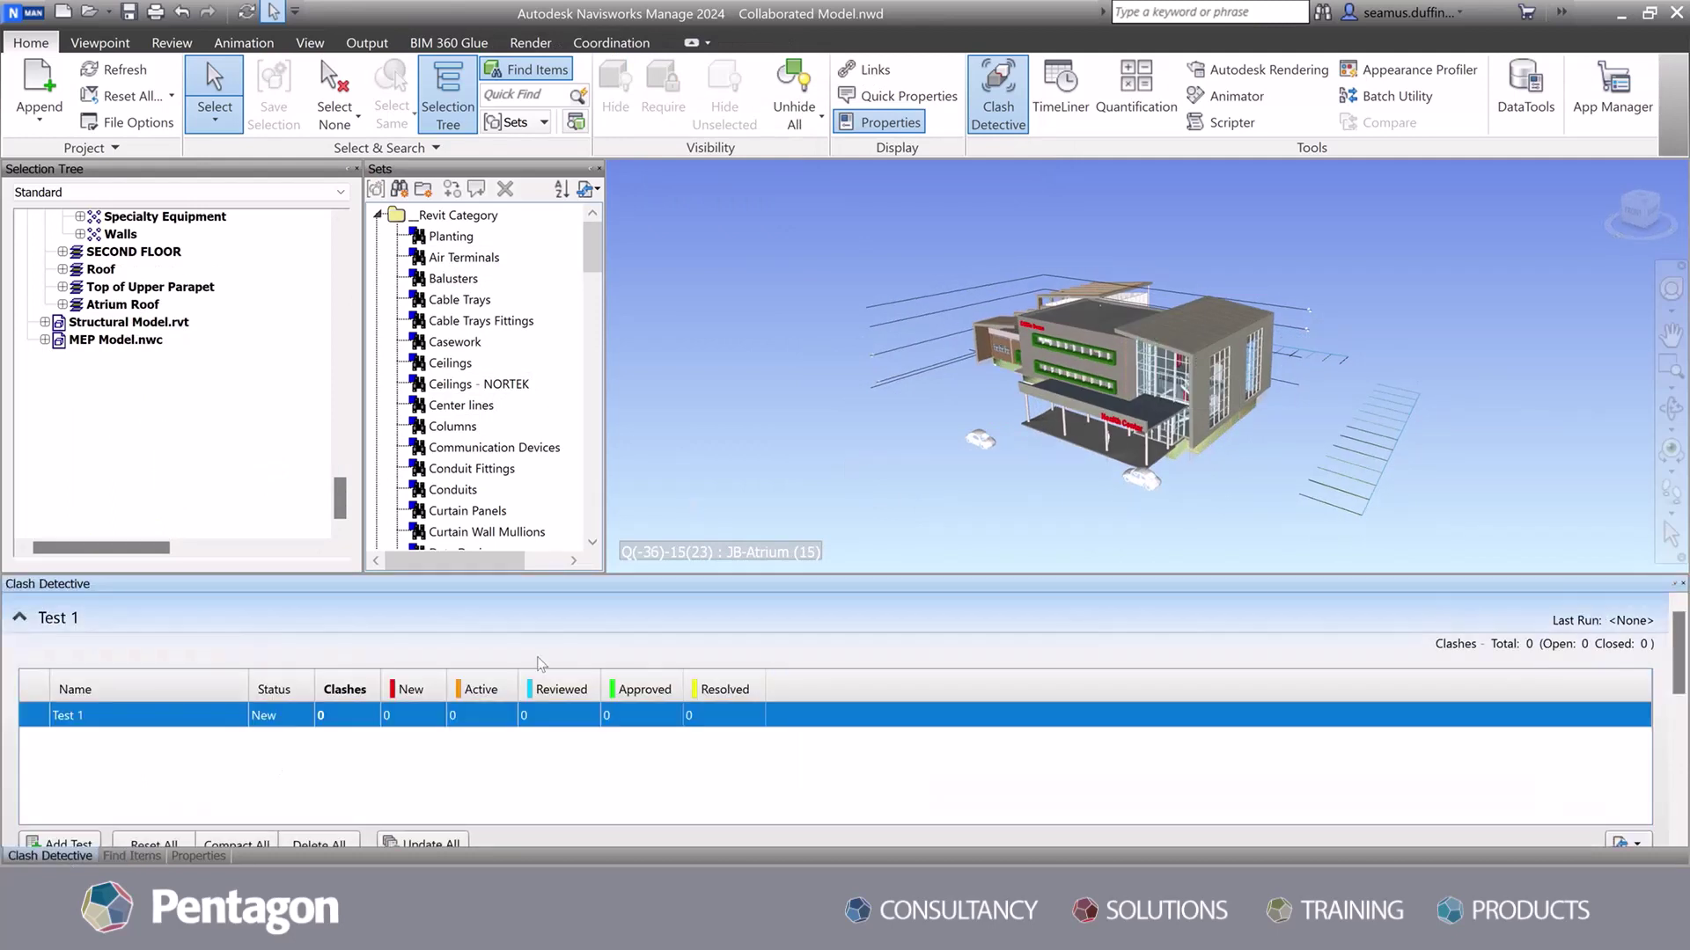
{"action": "right_click", "coordinate": [82, 718]}
{"action": "left_click", "coordinate": [211, 762]}
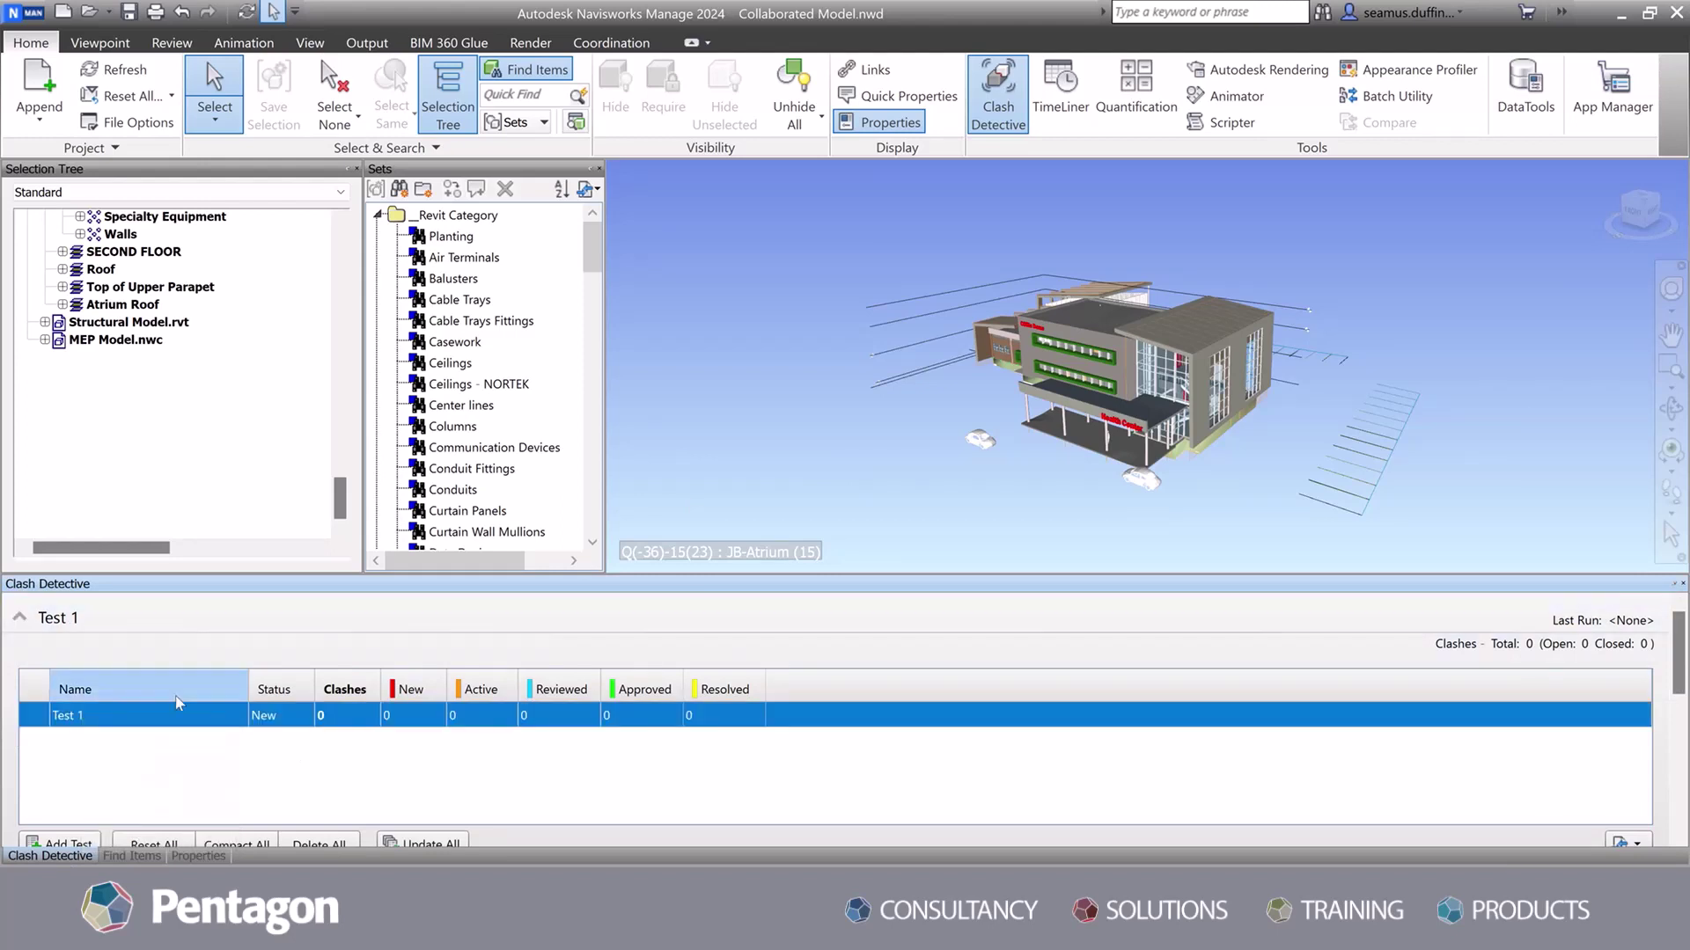
- Set Test 1's Selection A to Architectural Model.rvt and Selection B to Structural Model.rvt
{"action": "left_click_drag", "start_coordinate": [1678, 659], "coordinate": [1678, 731]}
{"action": "left_click", "coordinate": [50, 751]}
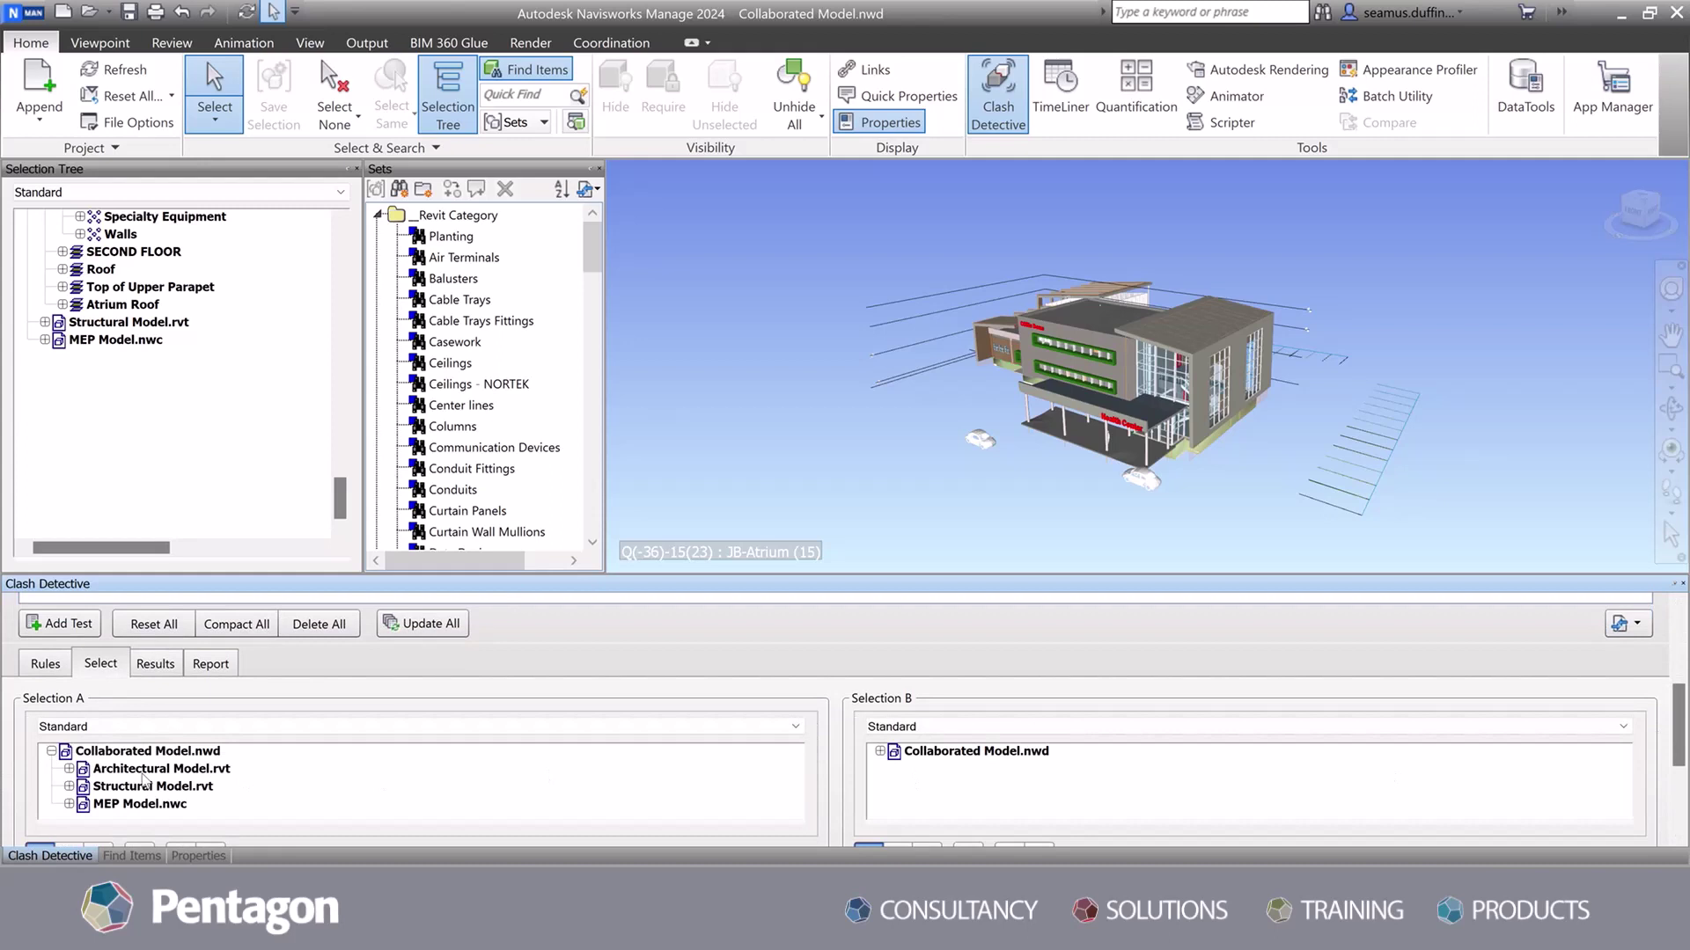
{"action": "left_click", "coordinate": [146, 770]}
{"action": "left_click", "coordinate": [880, 751]}
{"action": "left_click", "coordinate": [968, 786]}
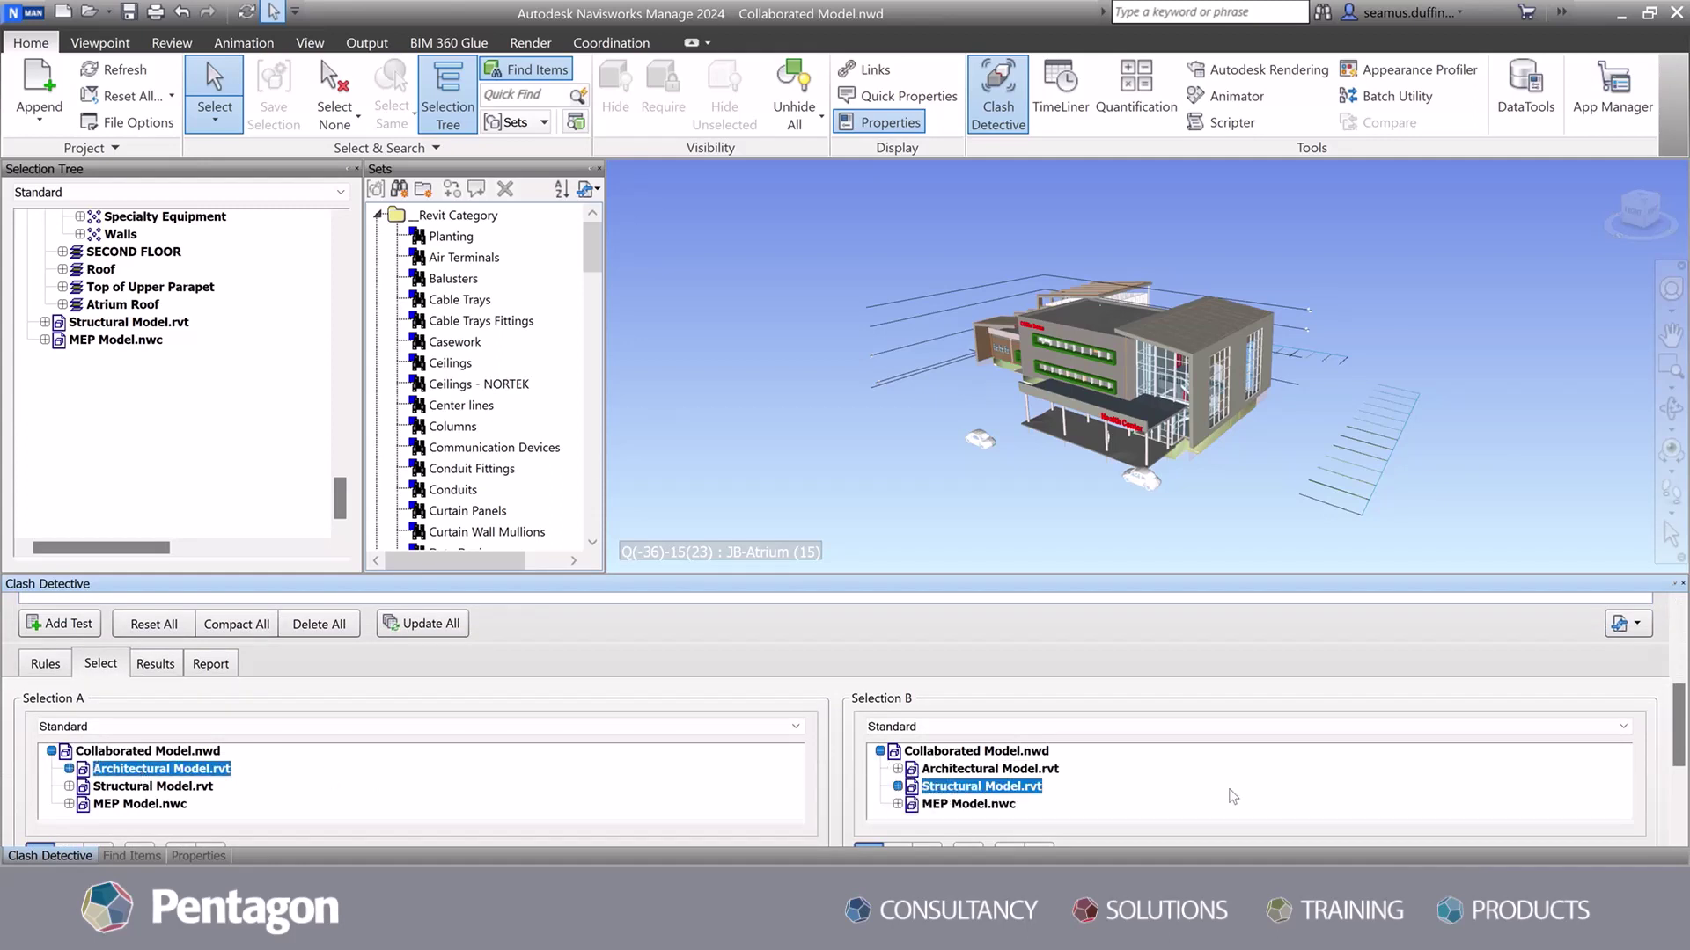
- Run the clash test by updating all tests, and select Test 1 in the test list
{"action": "left_click_drag", "start_coordinate": [1679, 730], "coordinate": [1679, 805]}
{"action": "left_click", "coordinate": [912, 764]}
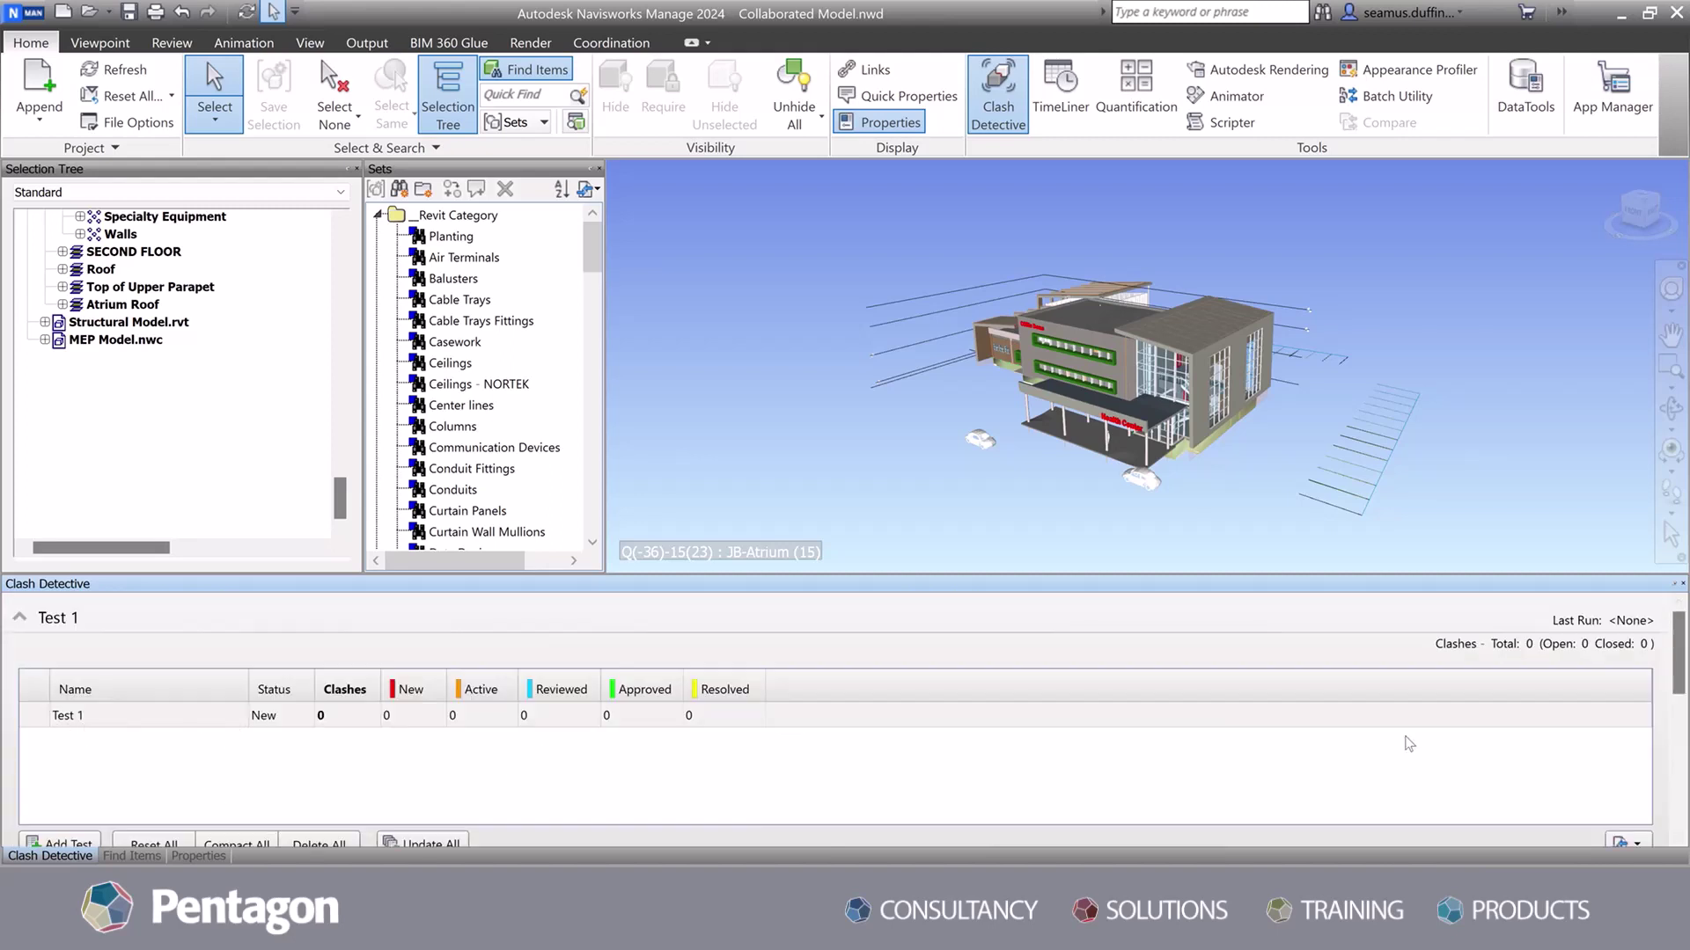
{"action": "left_click_drag", "start_coordinate": [1679, 673], "coordinate": [1680, 694]}
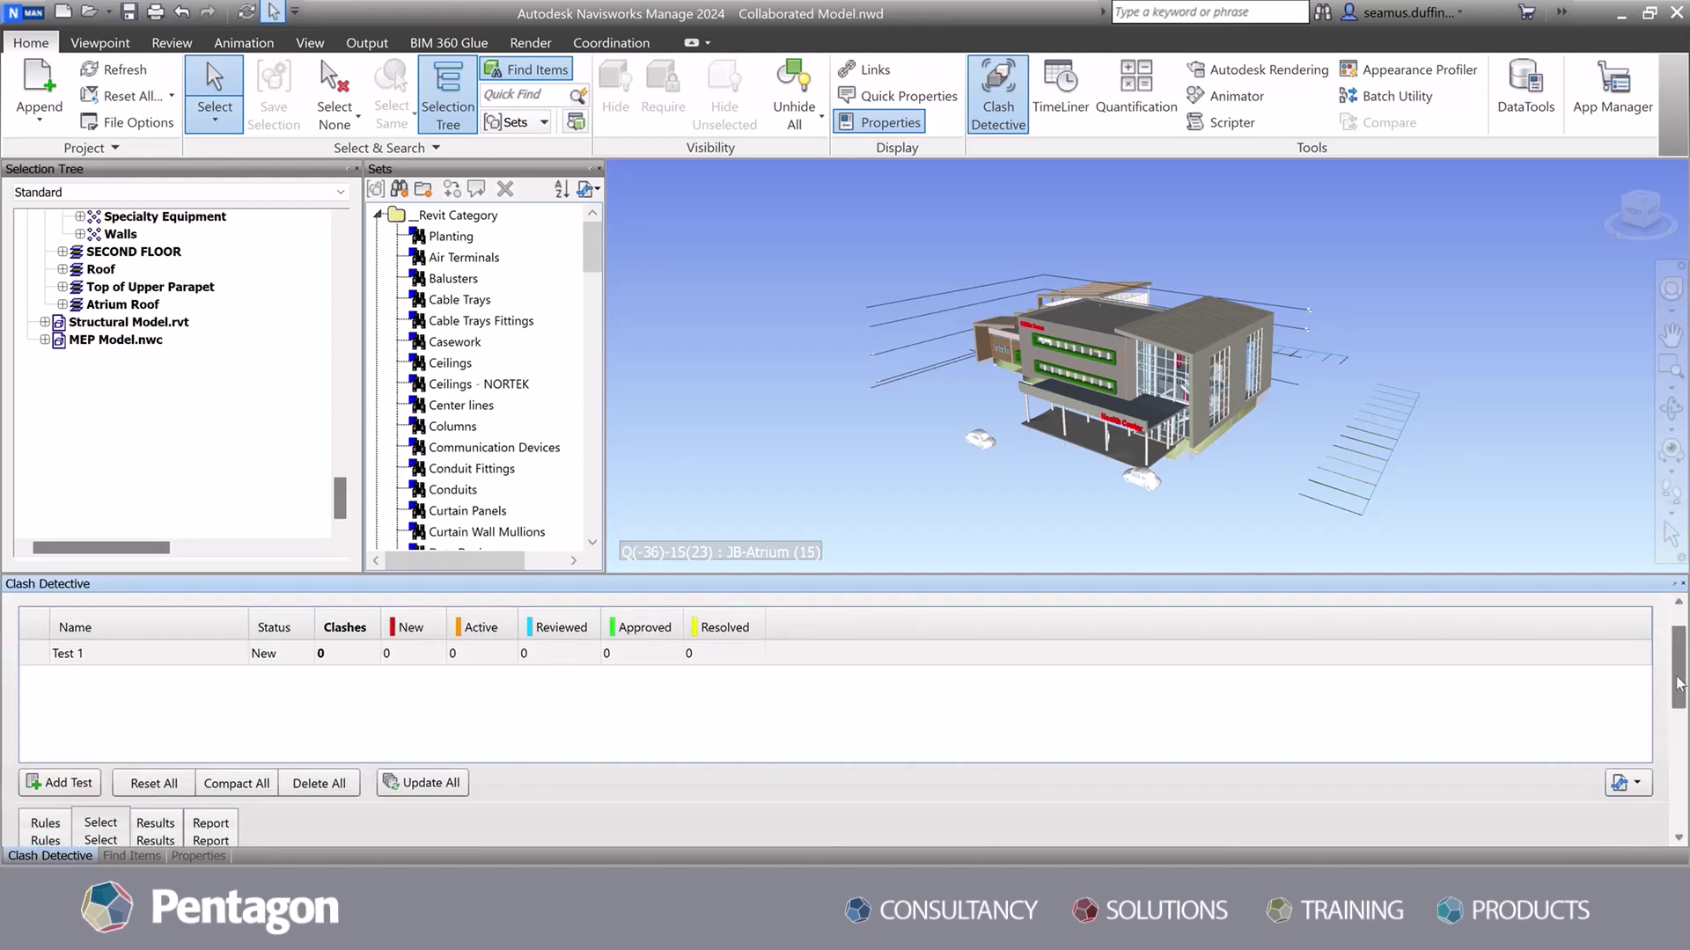
{"action": "left_click", "coordinate": [456, 783]}
{"action": "left_click", "coordinate": [189, 653]}
{"action": "left_click", "coordinate": [263, 656]}
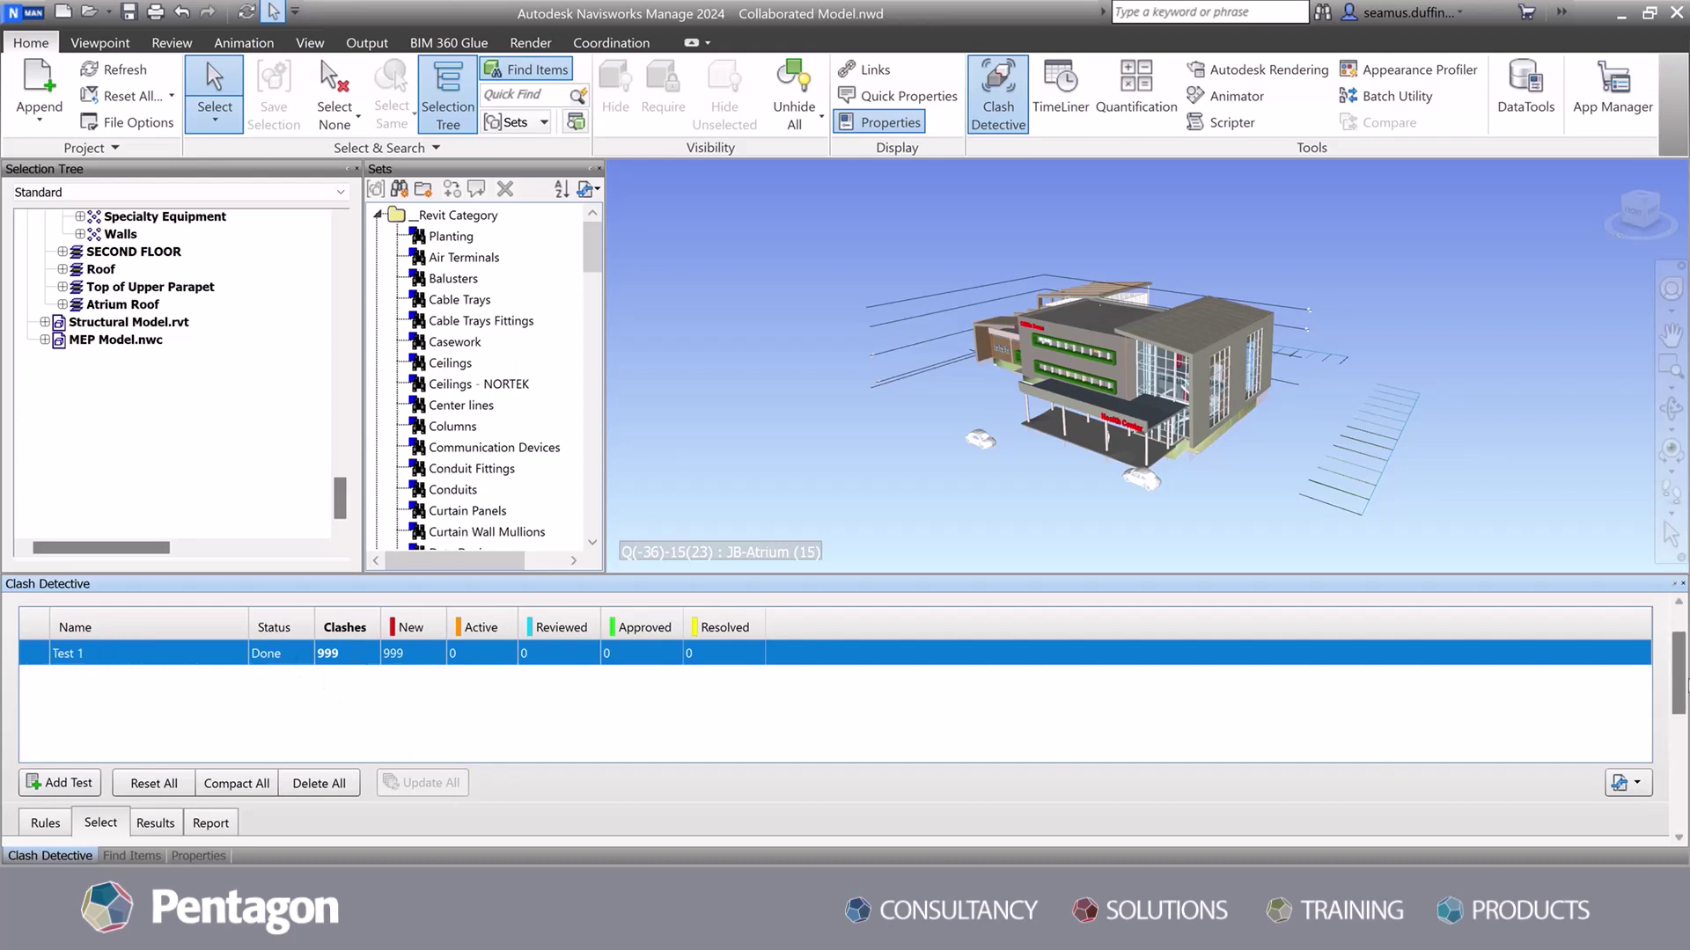
- Examine Clash1 to Clash4 from Test 1's results in the model view
{"action": "scroll", "coordinate": [836, 712], "scroll_direction": "down", "scroll_amount": 2}
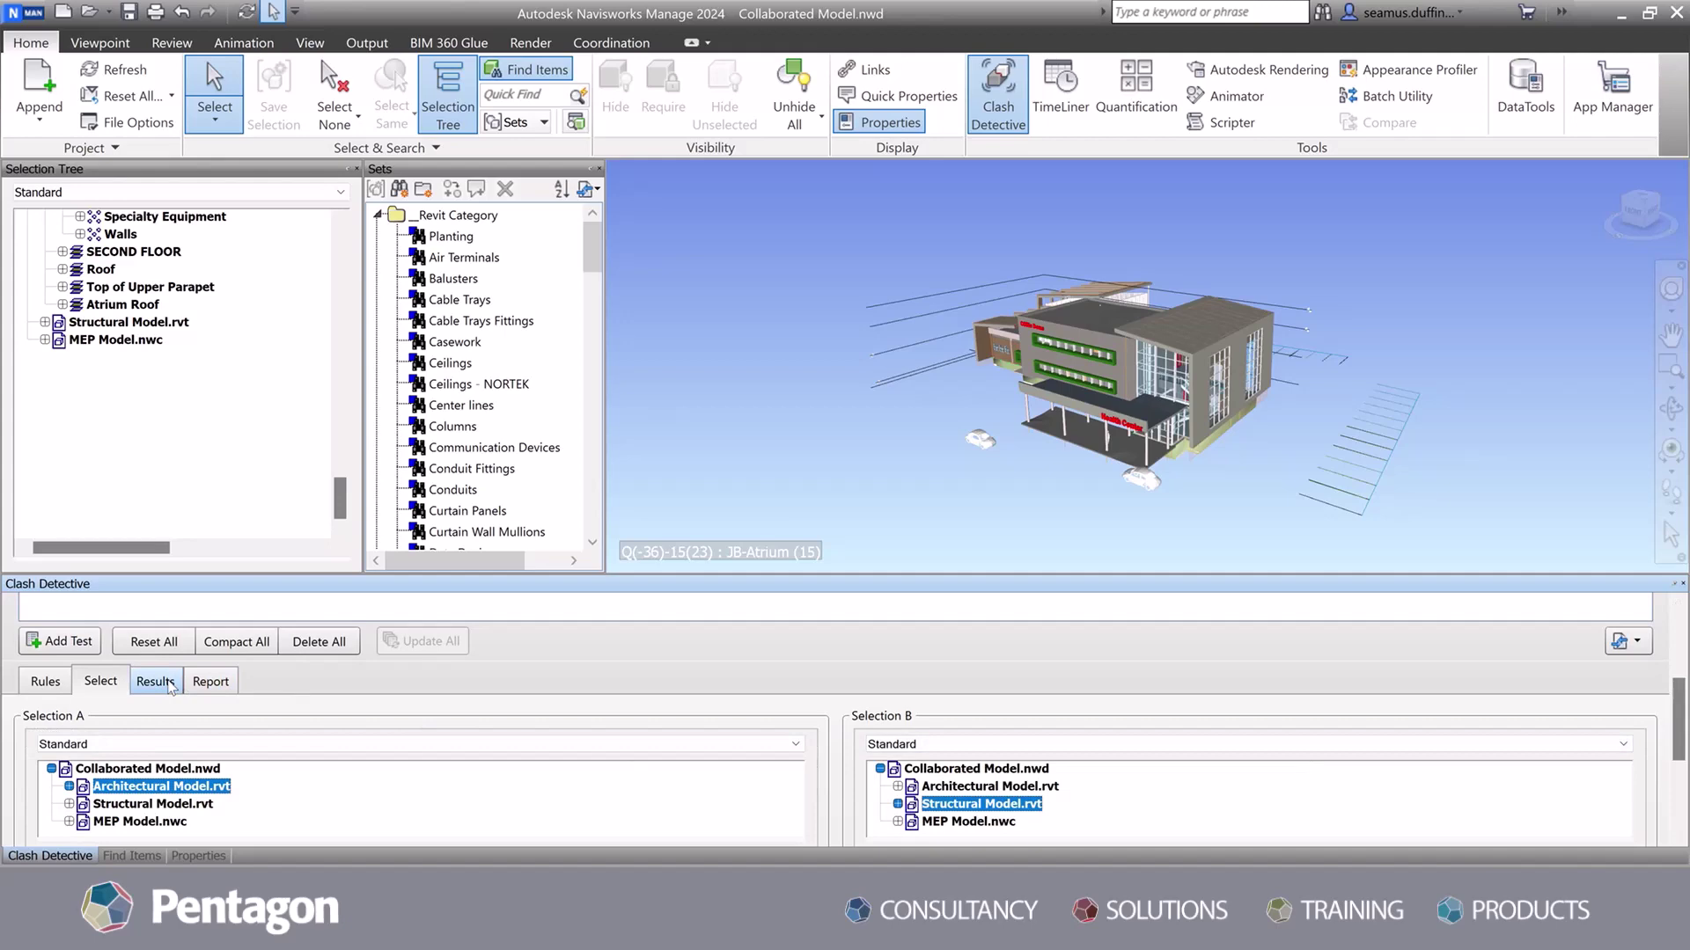
{"action": "left_click", "coordinate": [154, 681]}
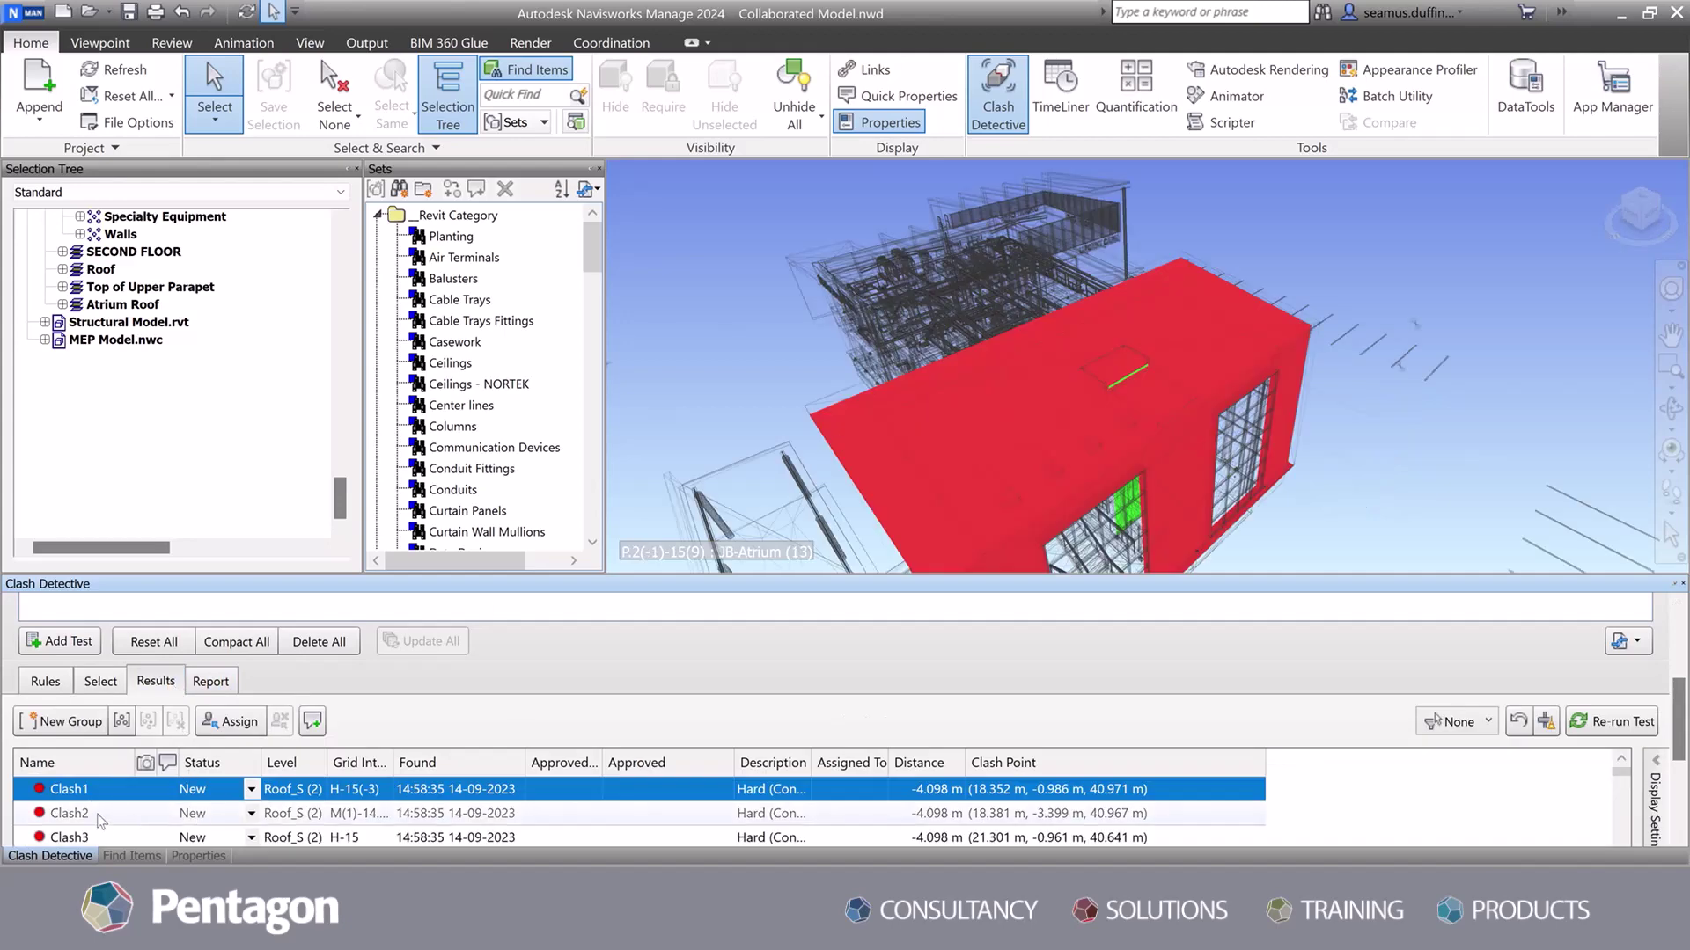
{"action": "left_click", "coordinate": [70, 813]}
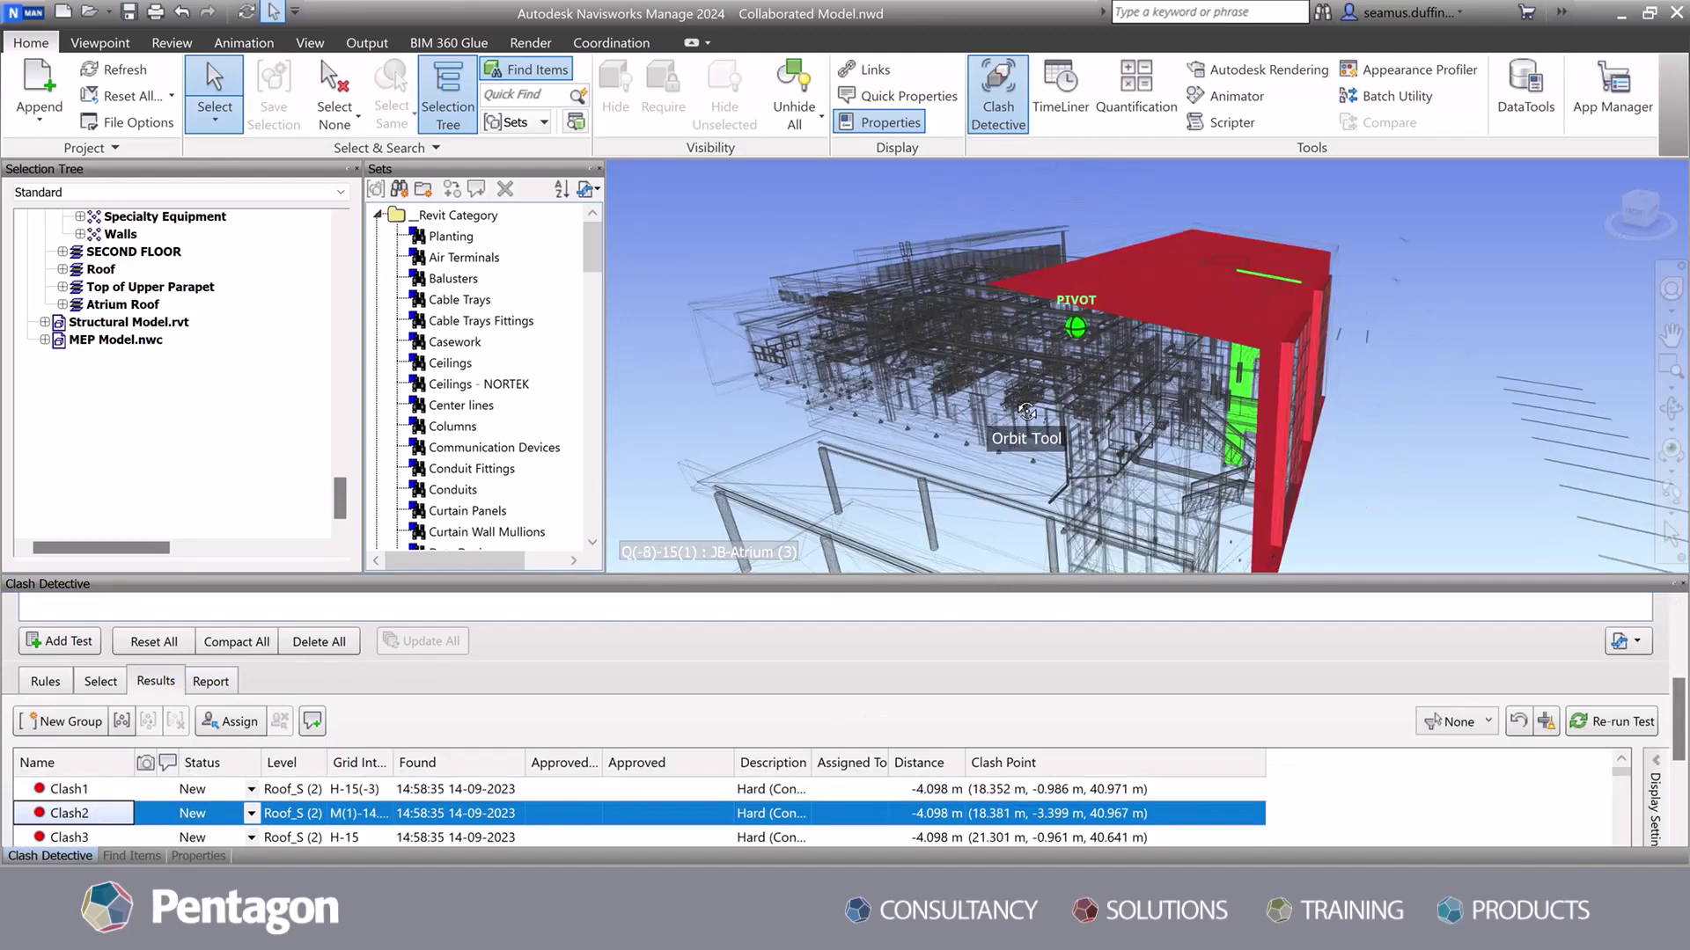
{"action": "left_click", "coordinate": [100, 833]}
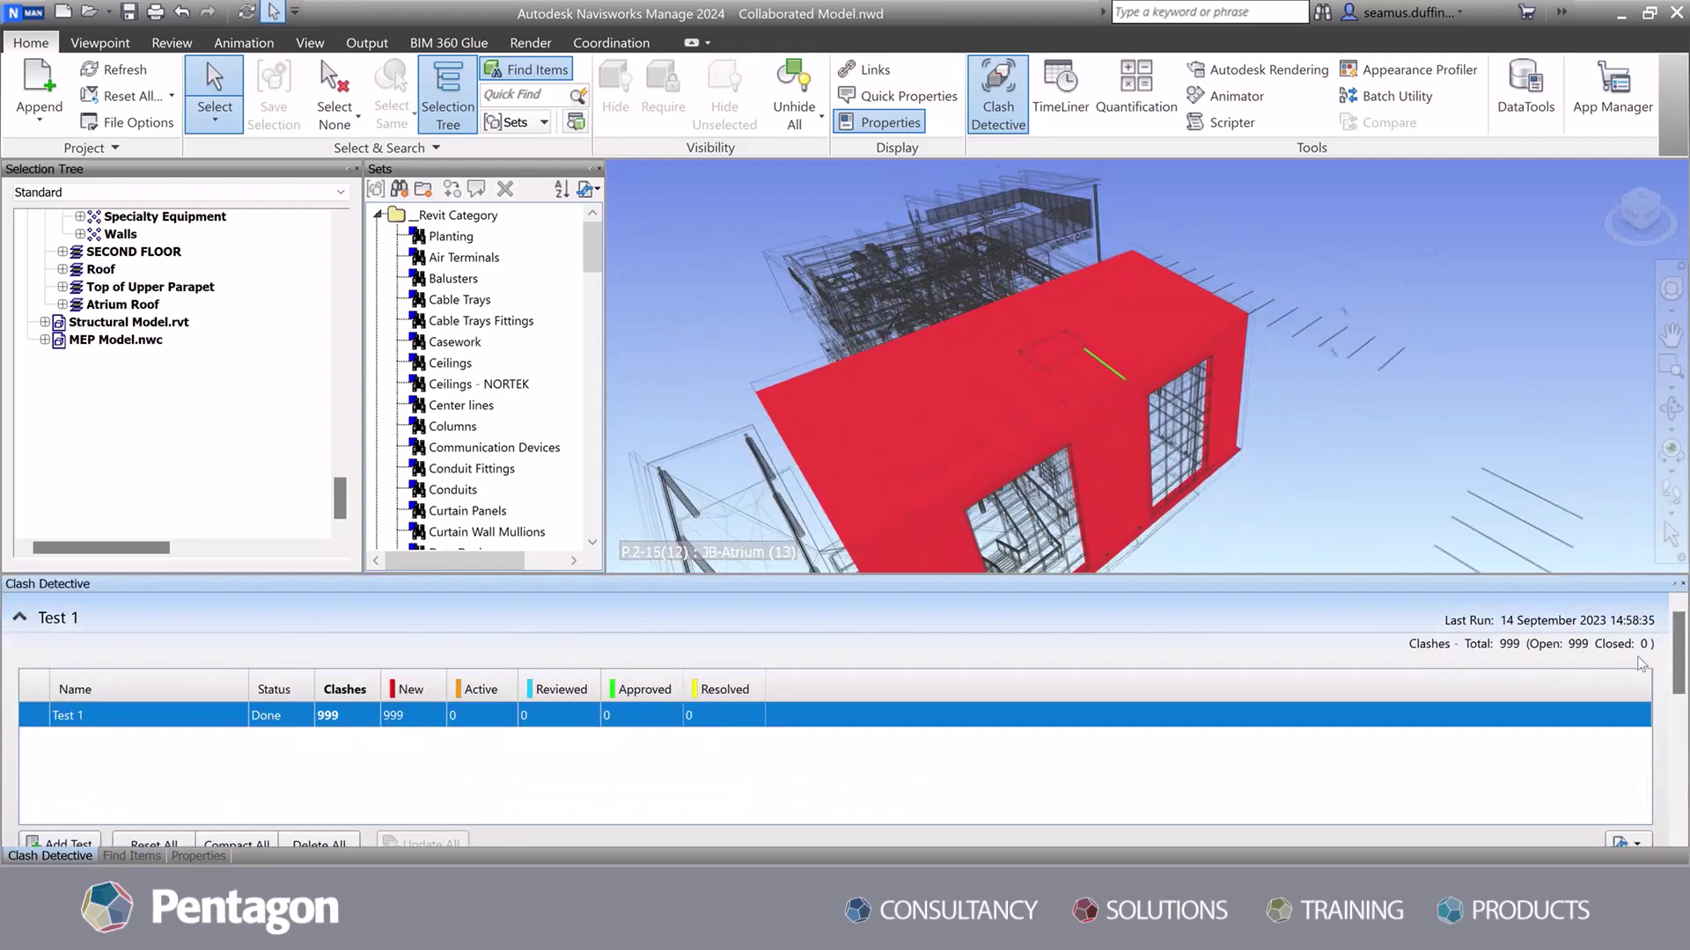
{"action": "left_click_drag", "start_coordinate": [1679, 651], "coordinate": [1679, 730]}
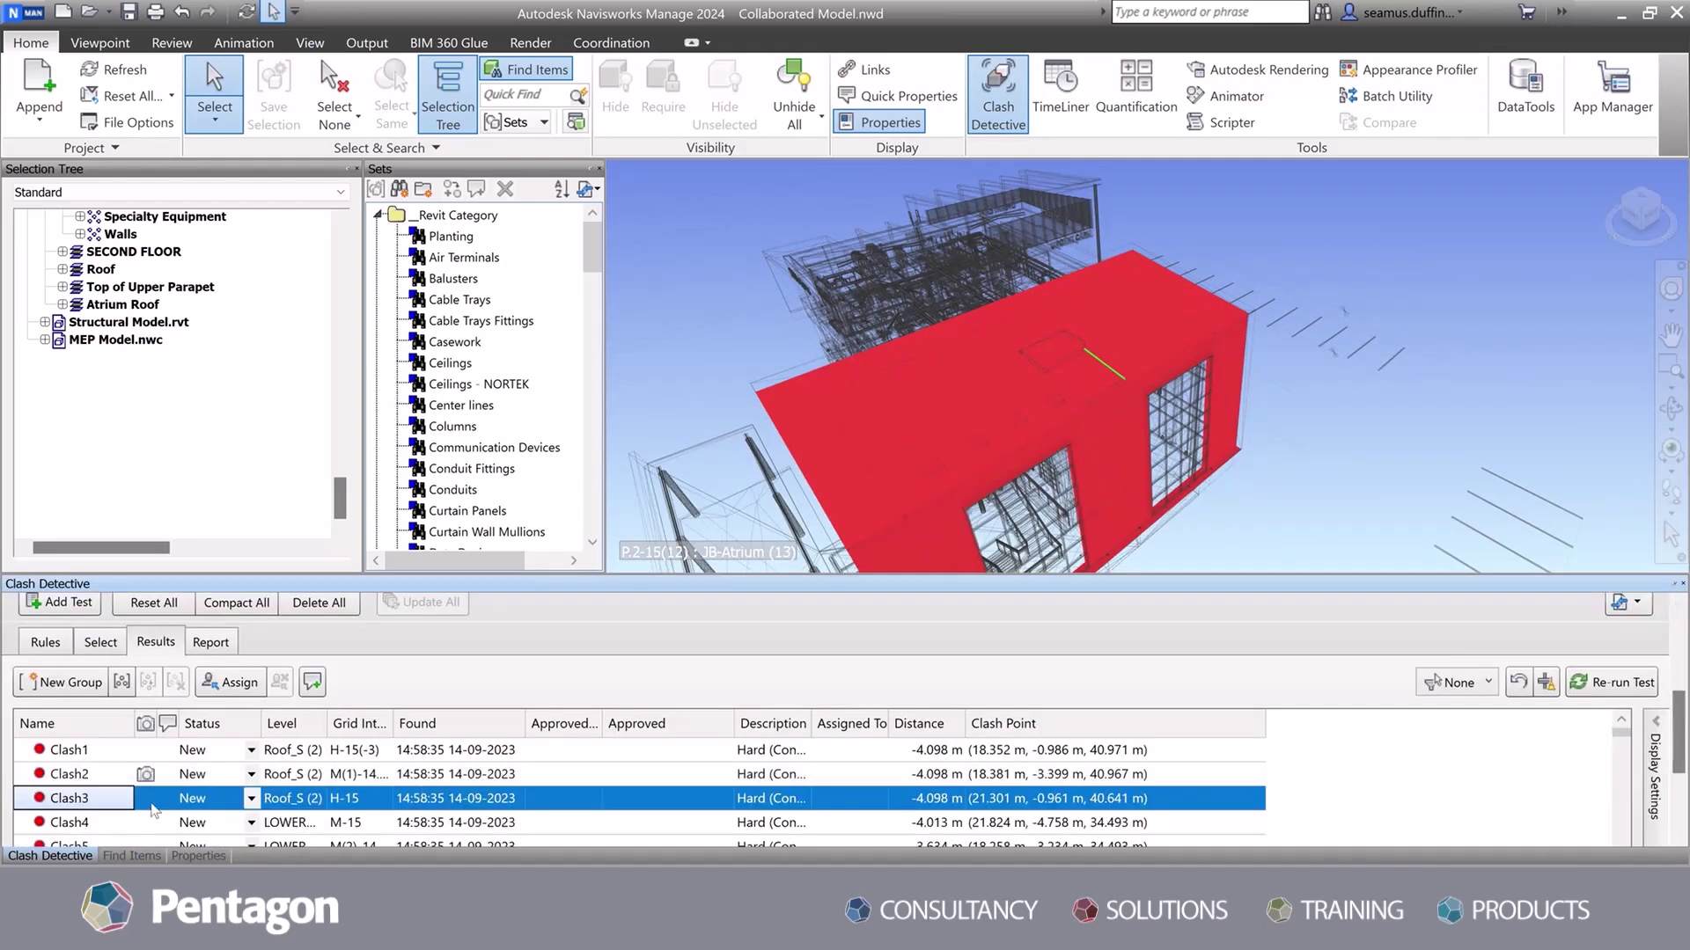
{"action": "left_click", "coordinate": [39, 802]}
{"action": "left_click", "coordinate": [67, 805]}
{"action": "left_click", "coordinate": [78, 822]}
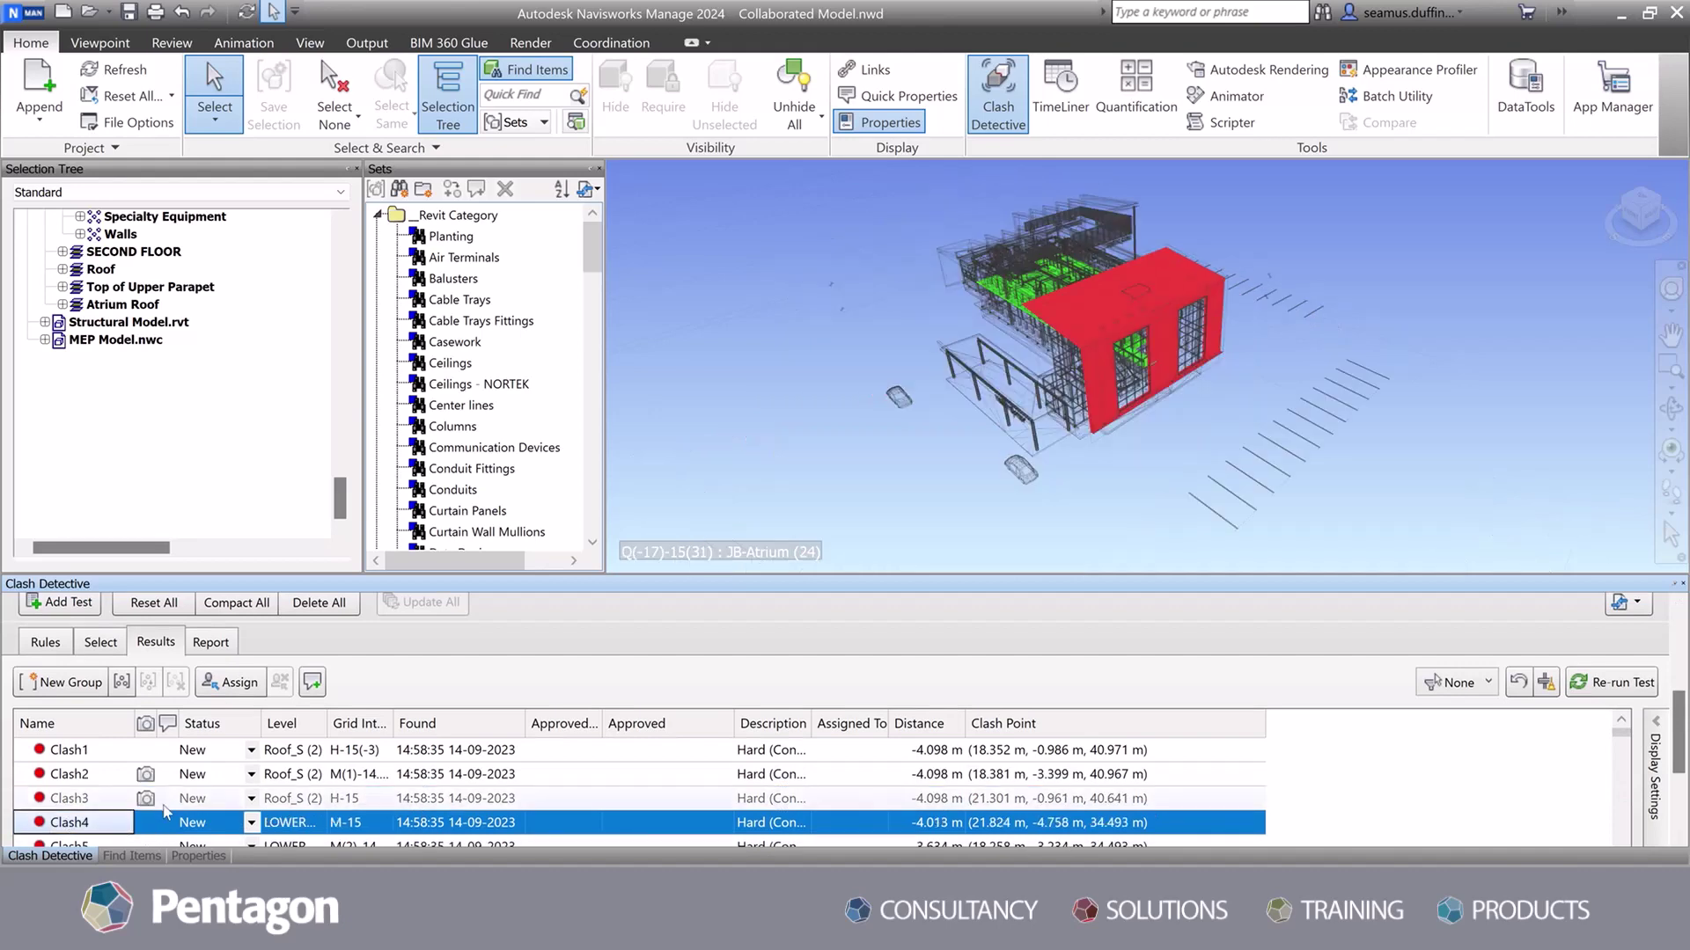
- Set the status of Clash42 to Active
{"action": "scroll", "coordinate": [167, 813], "scroll_direction": "down", "scroll_amount": 13}
{"action": "left_click", "coordinate": [251, 817]}
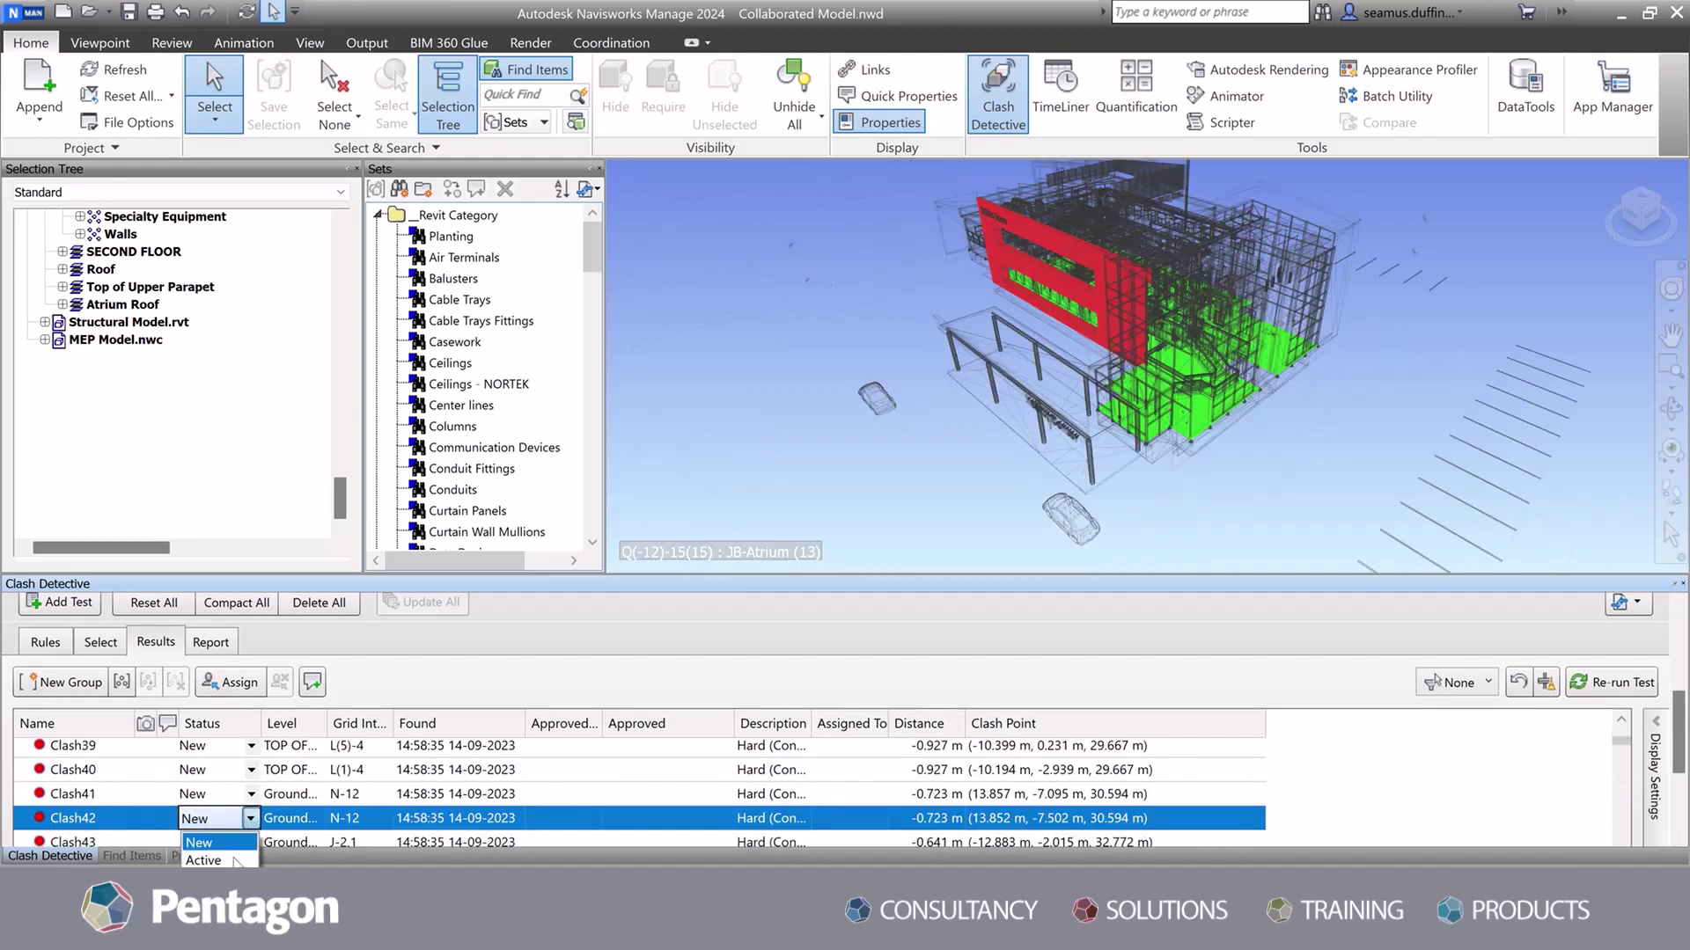
{"action": "left_click", "coordinate": [238, 856]}
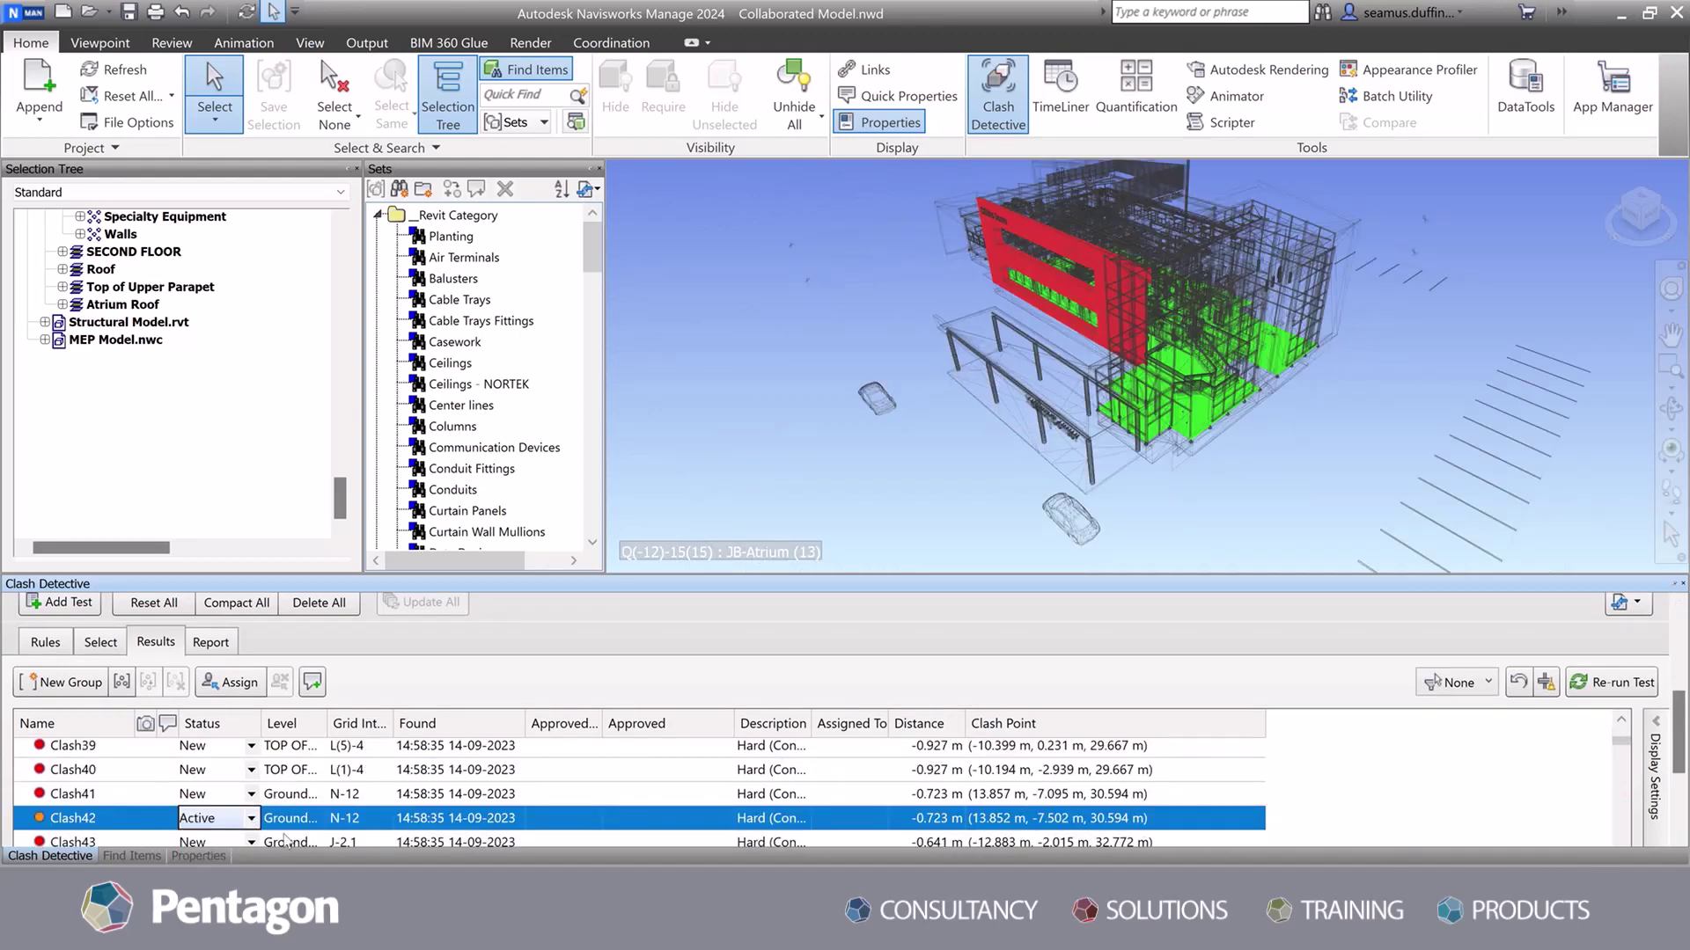
- Assign Clash42 to a team member by entering the person's first name, without notes
{"action": "right_click", "coordinate": [146, 827]}
{"action": "left_click", "coordinate": [103, 827]}
{"action": "right_click", "coordinate": [103, 827]}
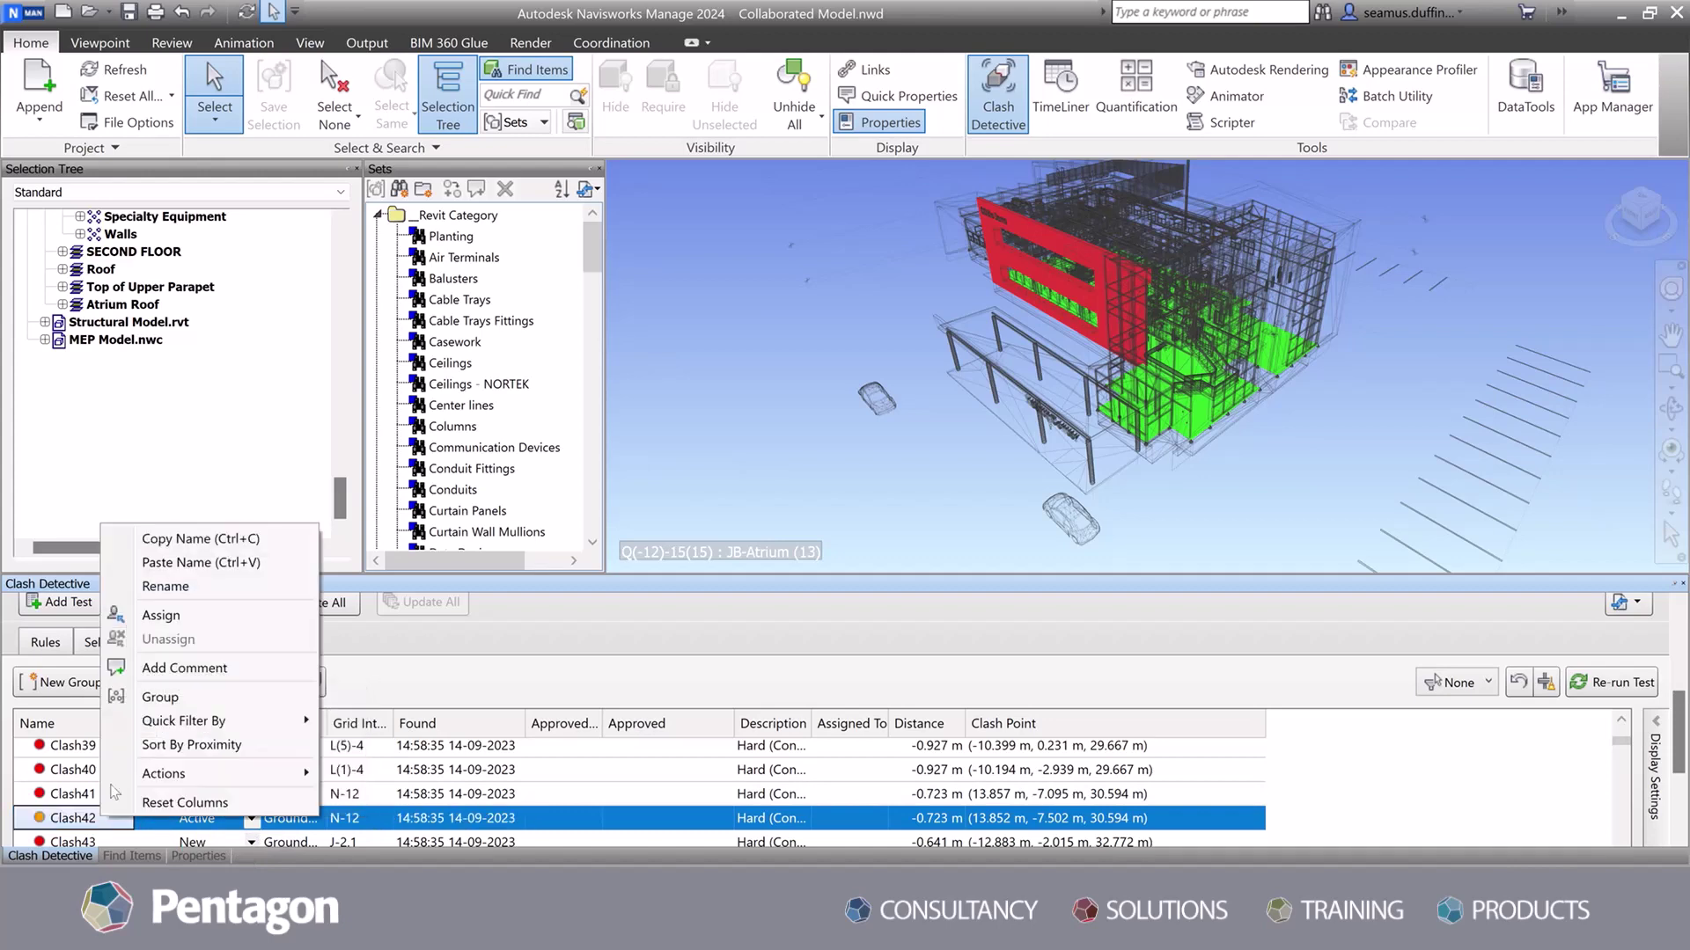
{"action": "left_click", "coordinate": [132, 617]}
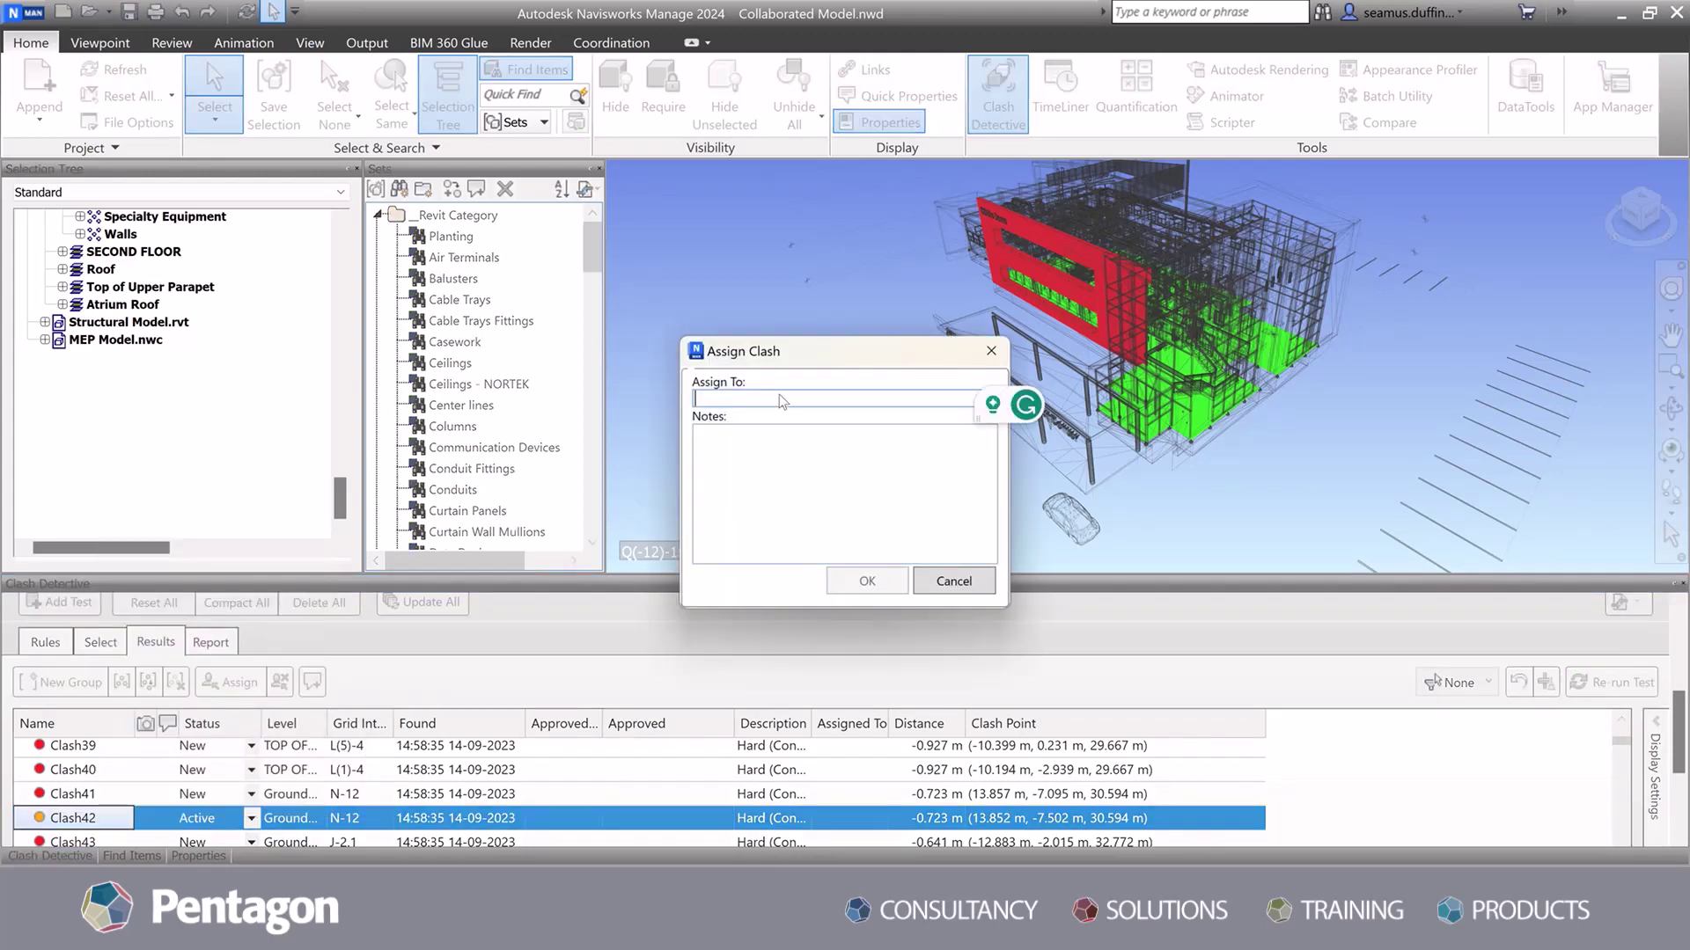
{"action": "type", "text": "Seamus"}
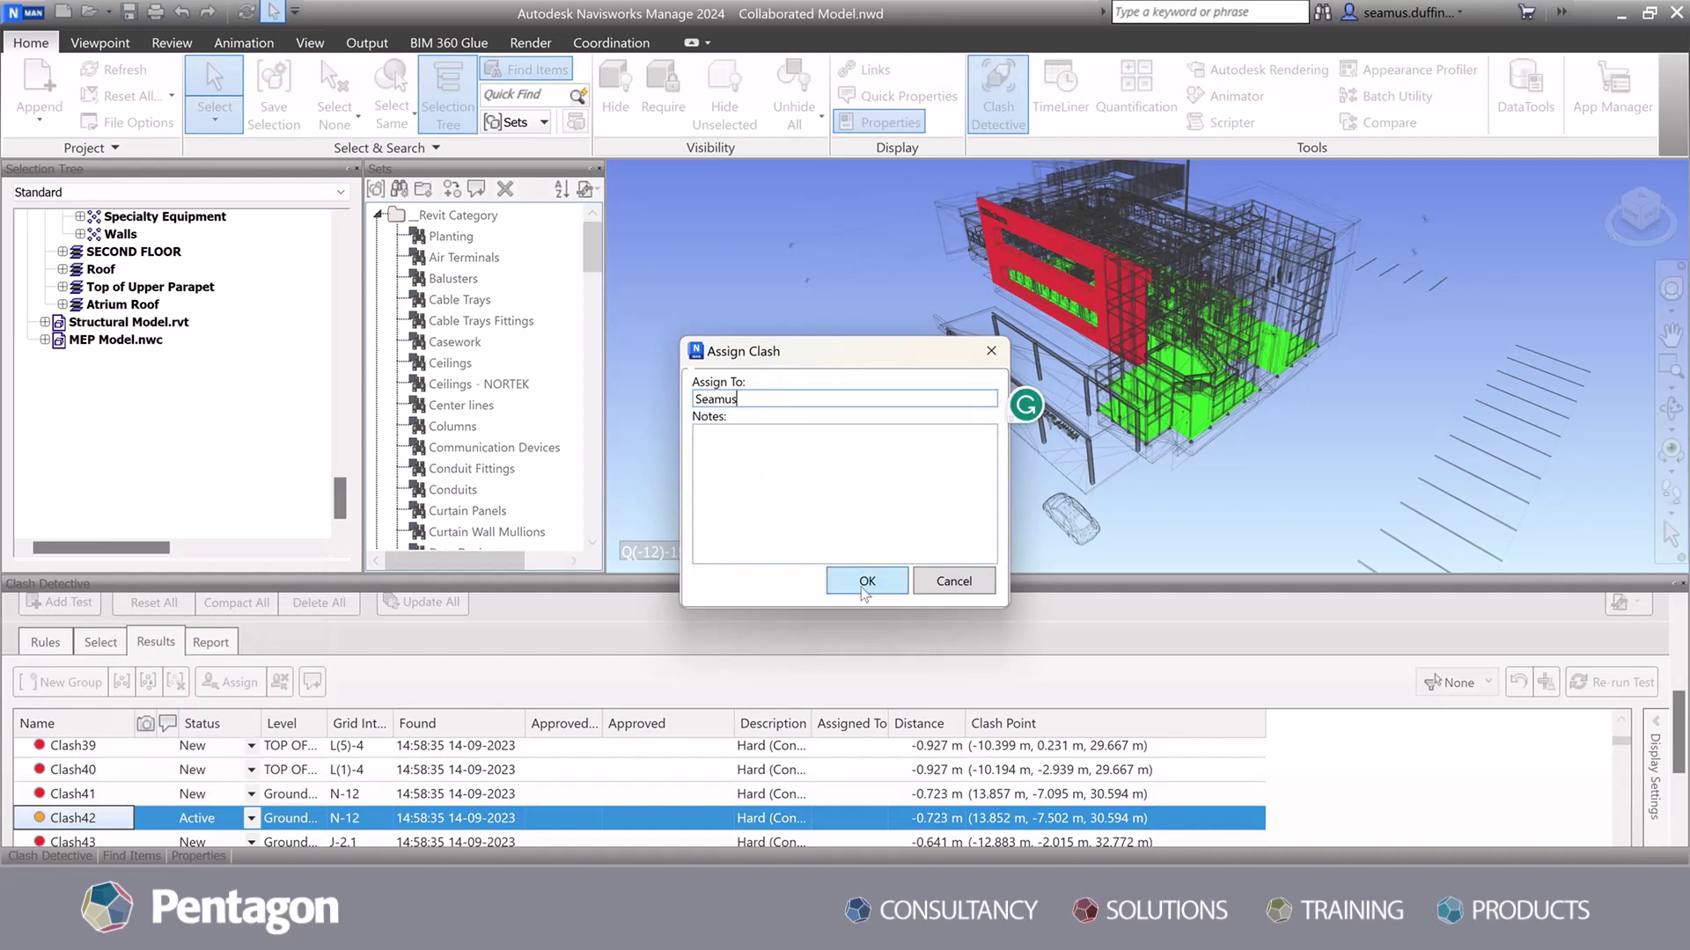
{"action": "left_click", "coordinate": [867, 581]}
- Try to create a coordination issue from Clash42
{"action": "right_click", "coordinate": [549, 827]}
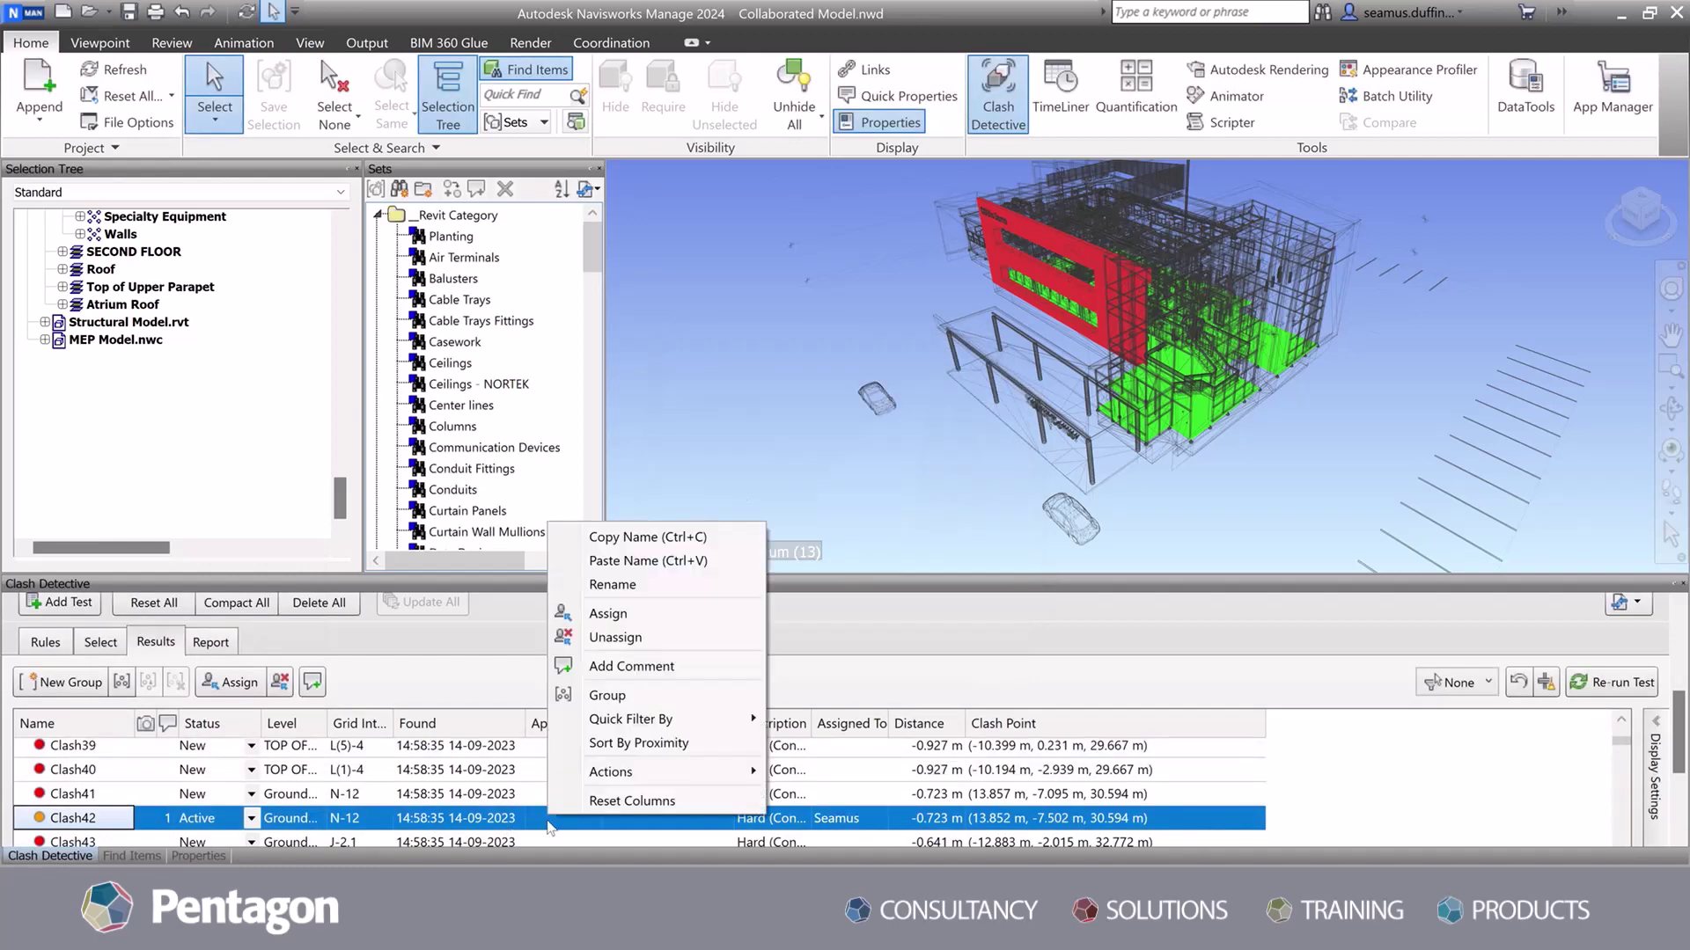
{"action": "mouse_move", "coordinate": [668, 772]}
{"action": "left_click", "coordinate": [867, 774]}
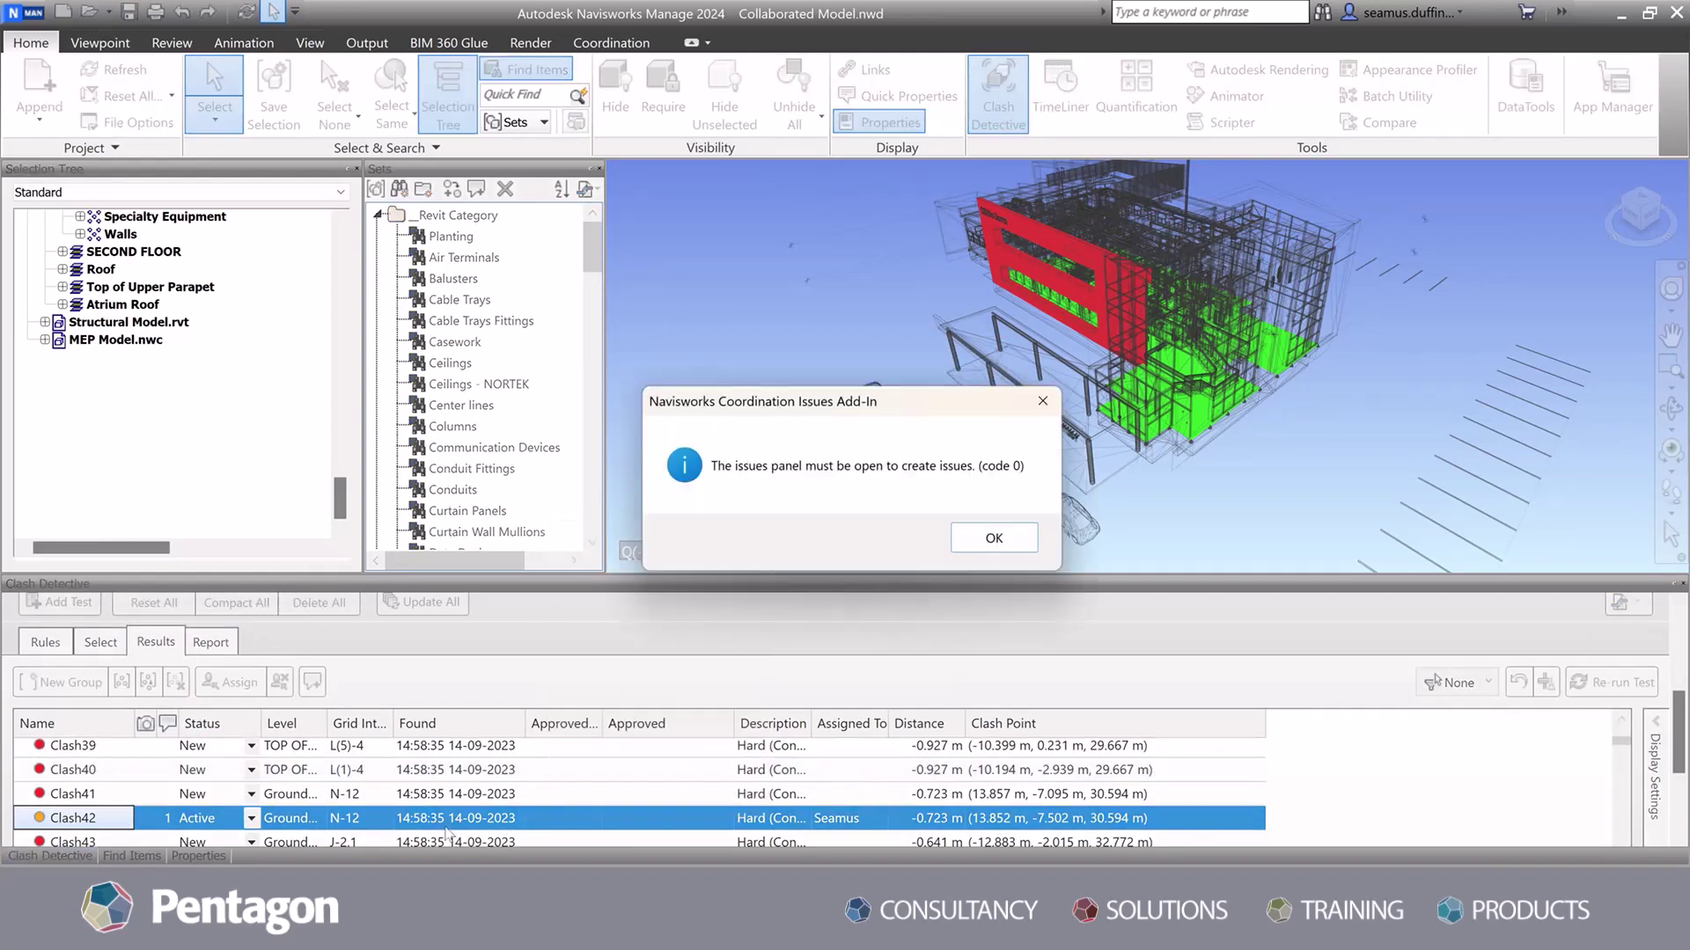
{"action": "left_click", "coordinate": [994, 538]}
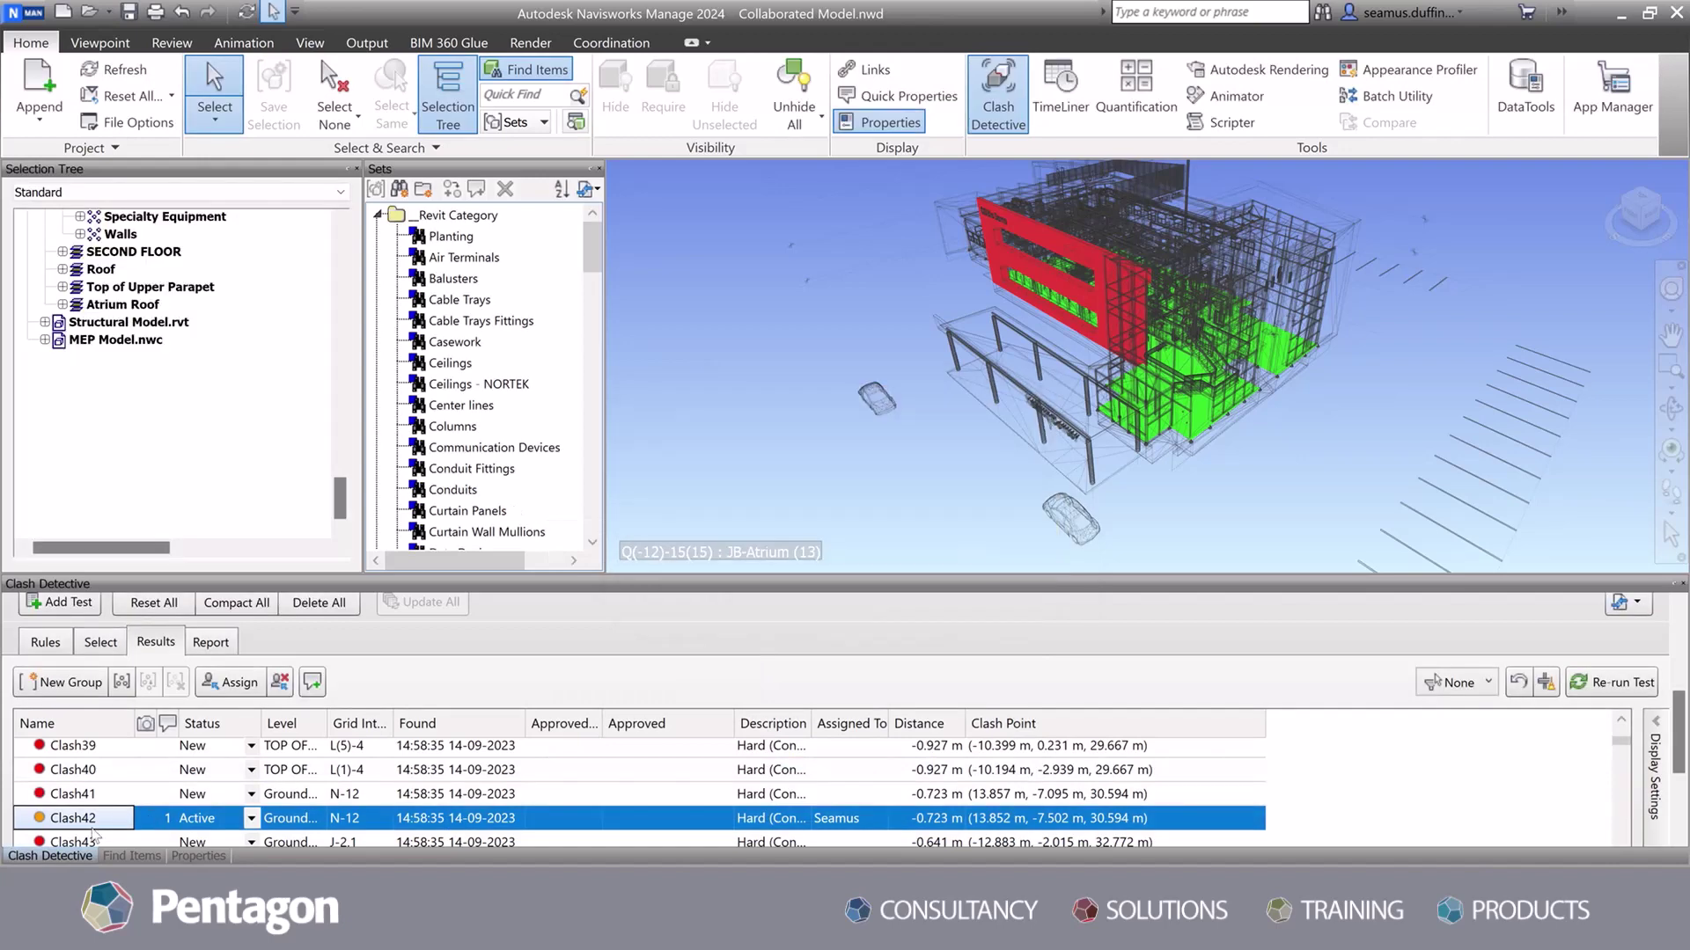
{"action": "right_click", "coordinate": [94, 825]}
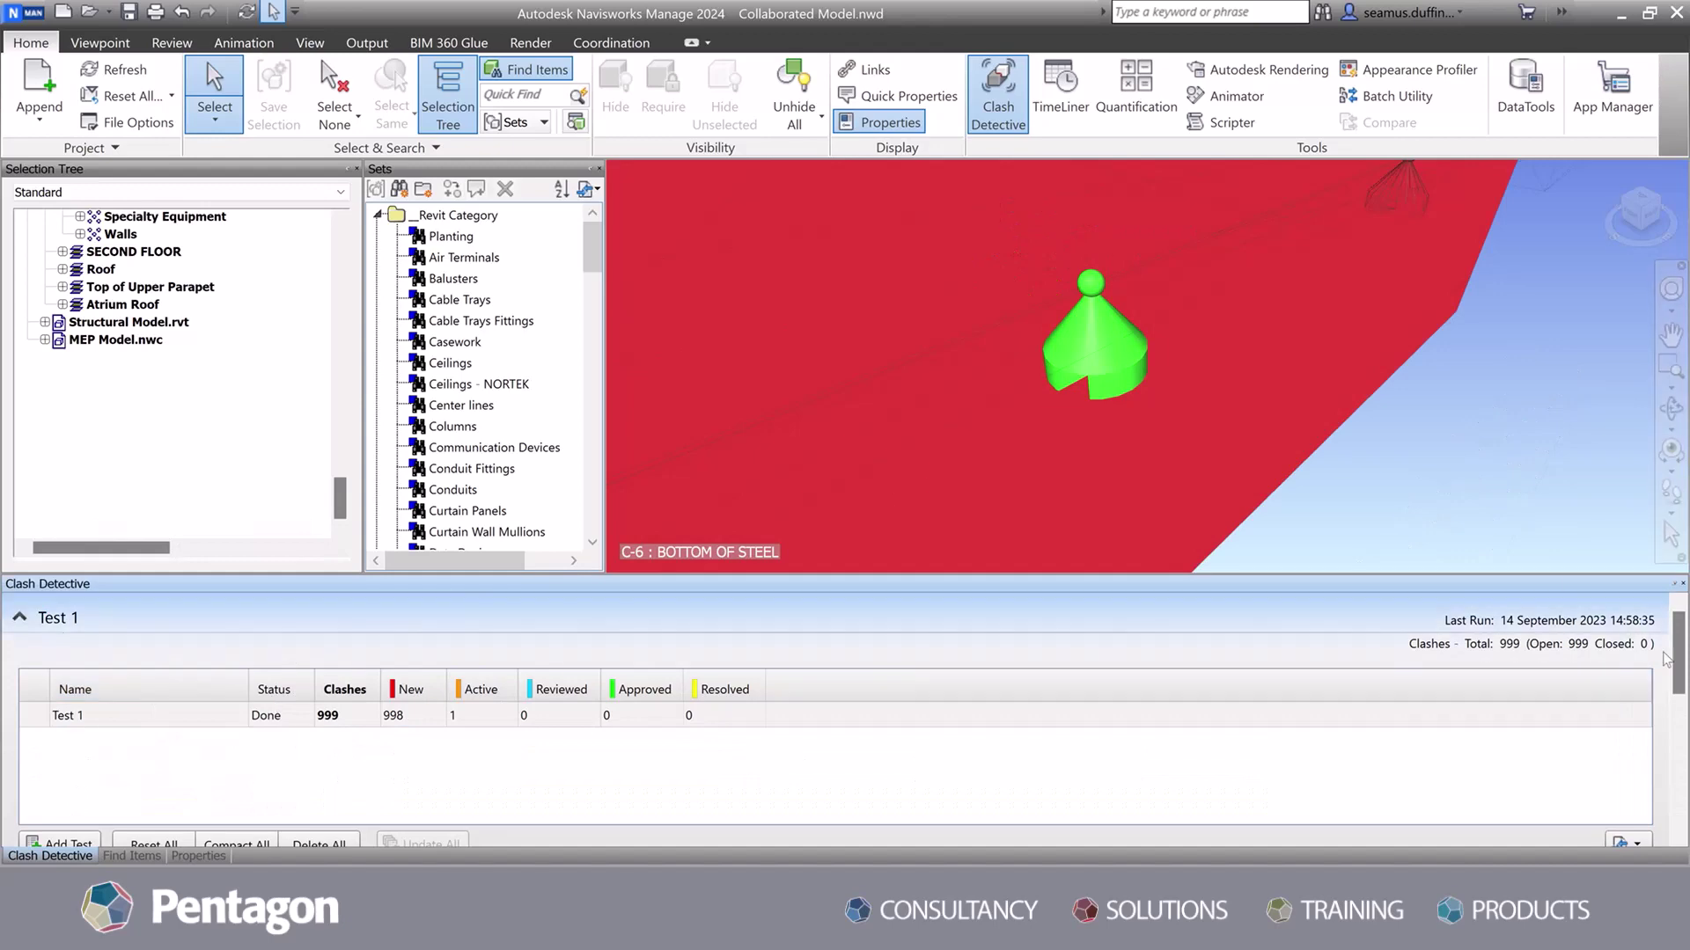
- Widen the Level column in the clash results so the full level names fit
{"action": "left_click_drag", "start_coordinate": [1672, 658], "coordinate": [1668, 775]}
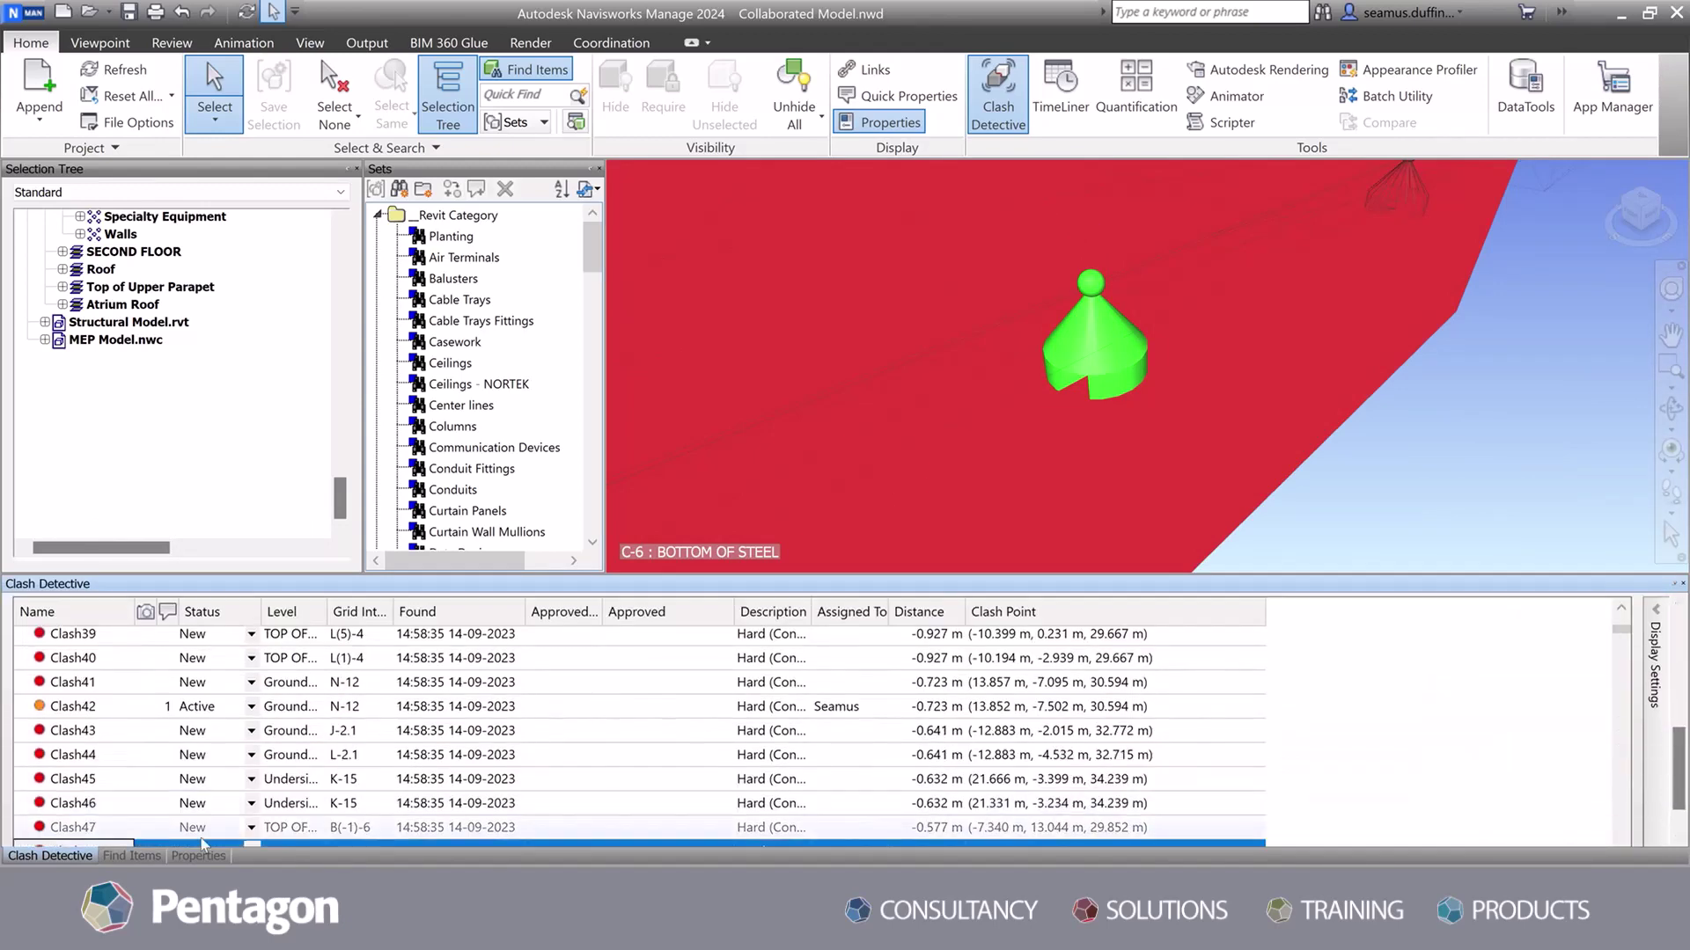
{"action": "scroll", "coordinate": [195, 826], "scroll_direction": "down", "scroll_amount": 7}
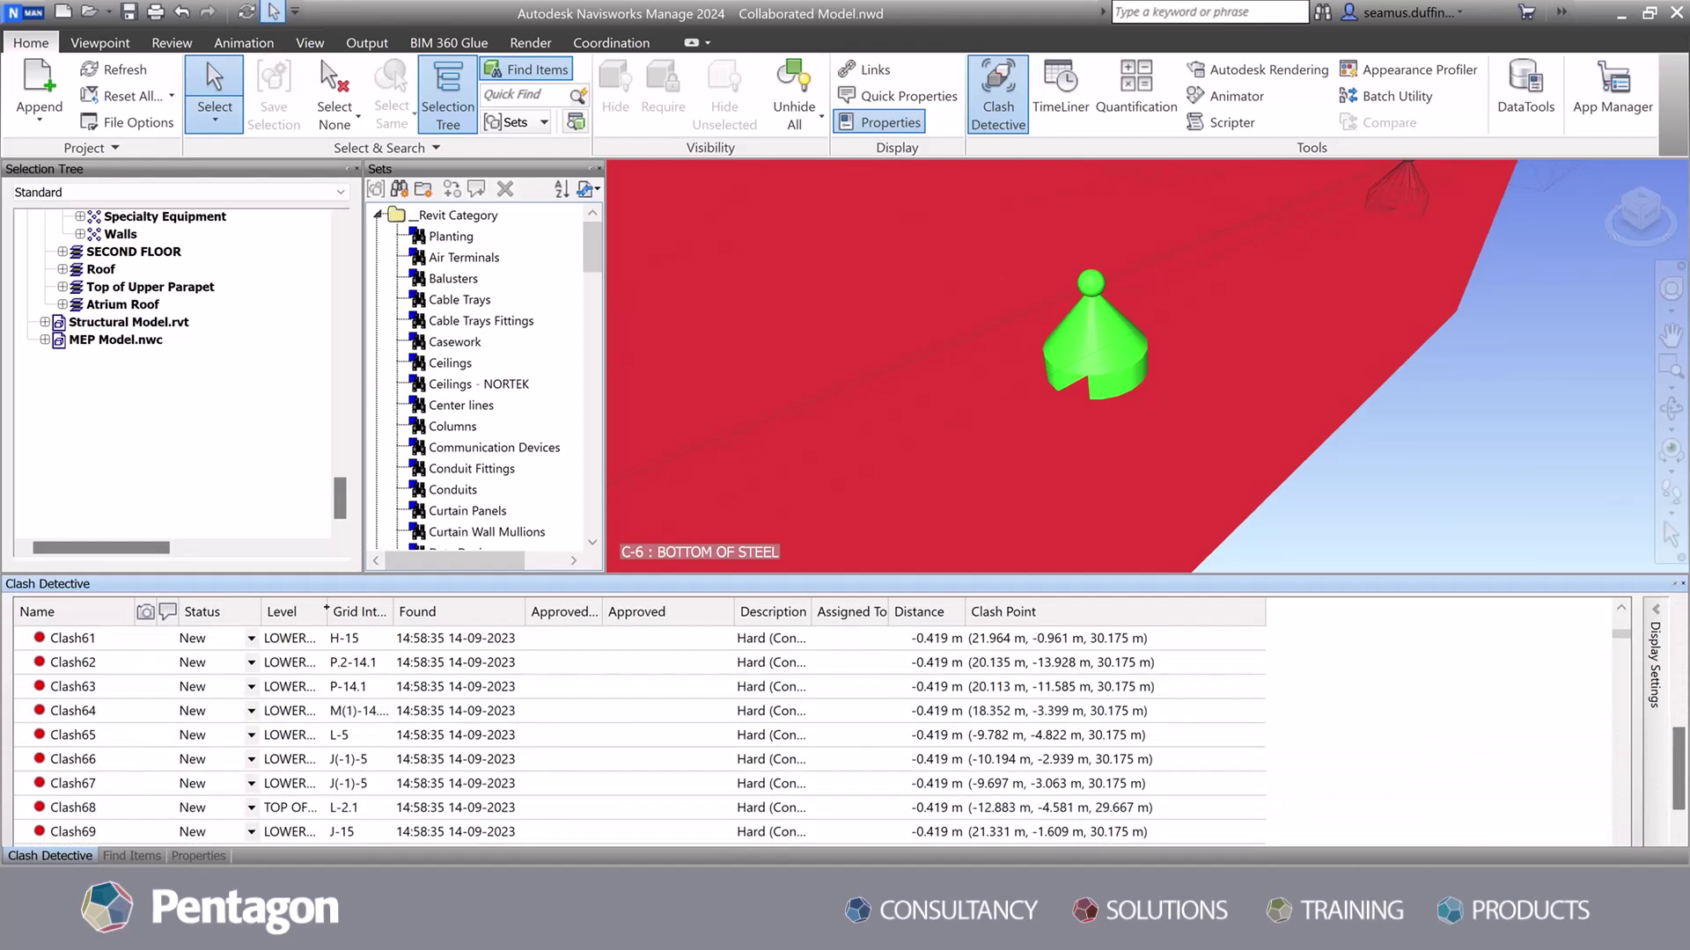
{"action": "left_click_drag", "start_coordinate": [326, 608], "coordinate": [507, 612]}
- Check the clash results filter, leaving it at None, and re-run Test 1
{"action": "left_click_drag", "start_coordinate": [1678, 744], "coordinate": [1683, 675]}
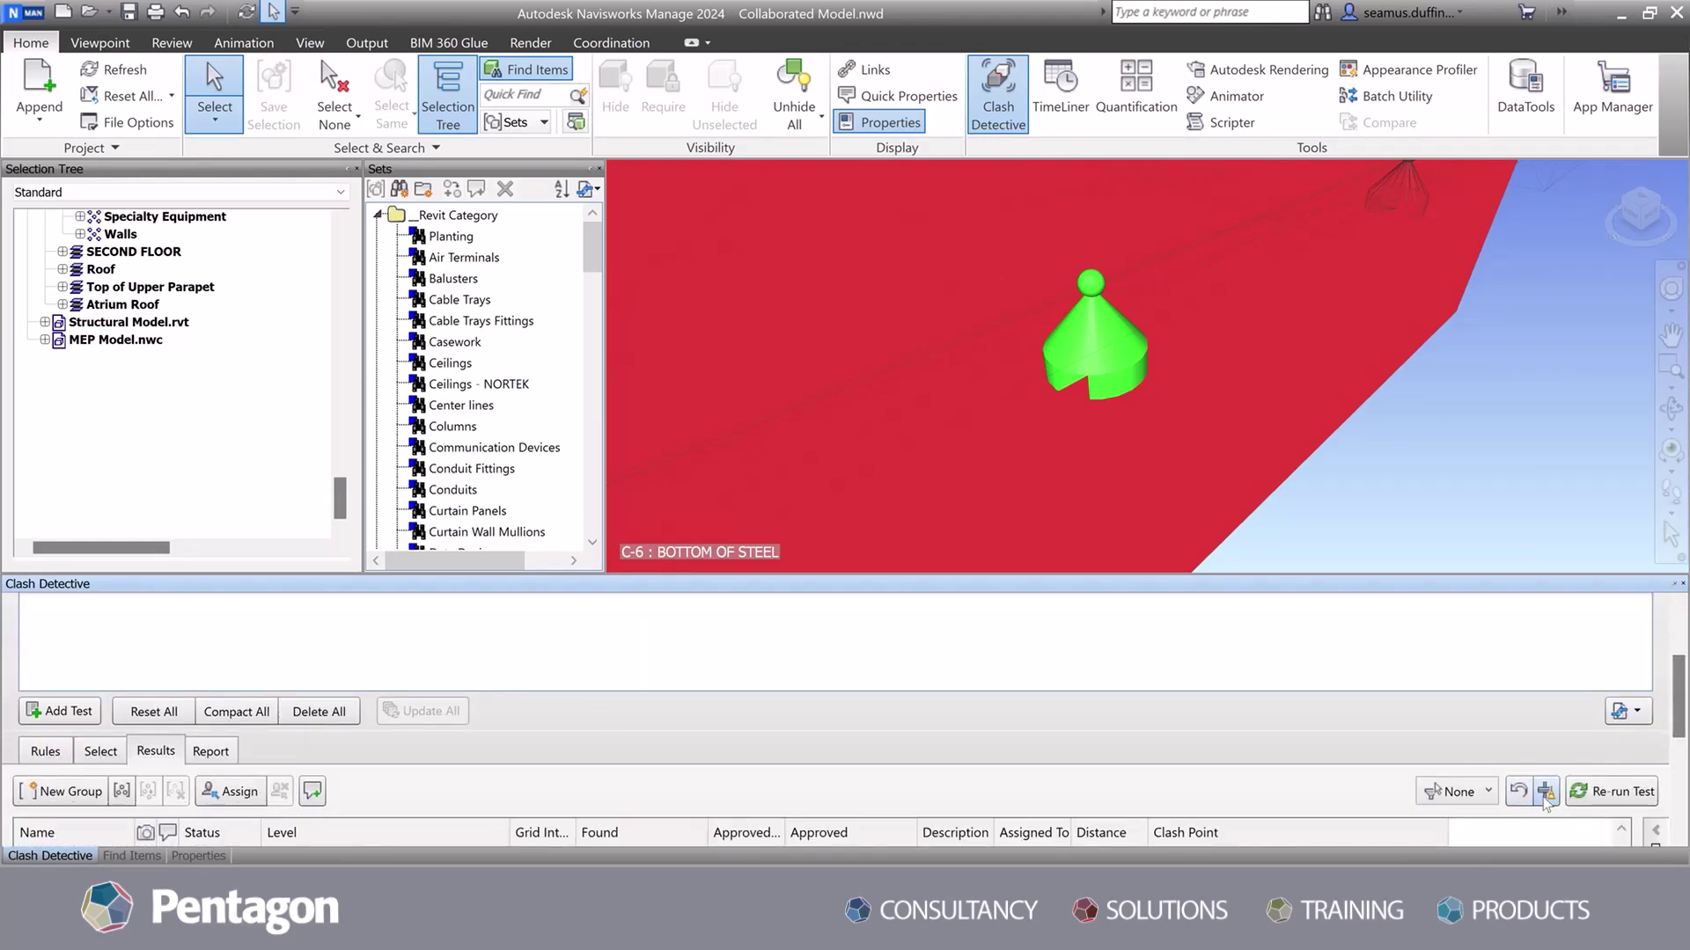
{"action": "left_click", "coordinate": [1489, 791]}
{"action": "left_click", "coordinate": [1496, 789]}
{"action": "left_click", "coordinate": [1605, 794]}
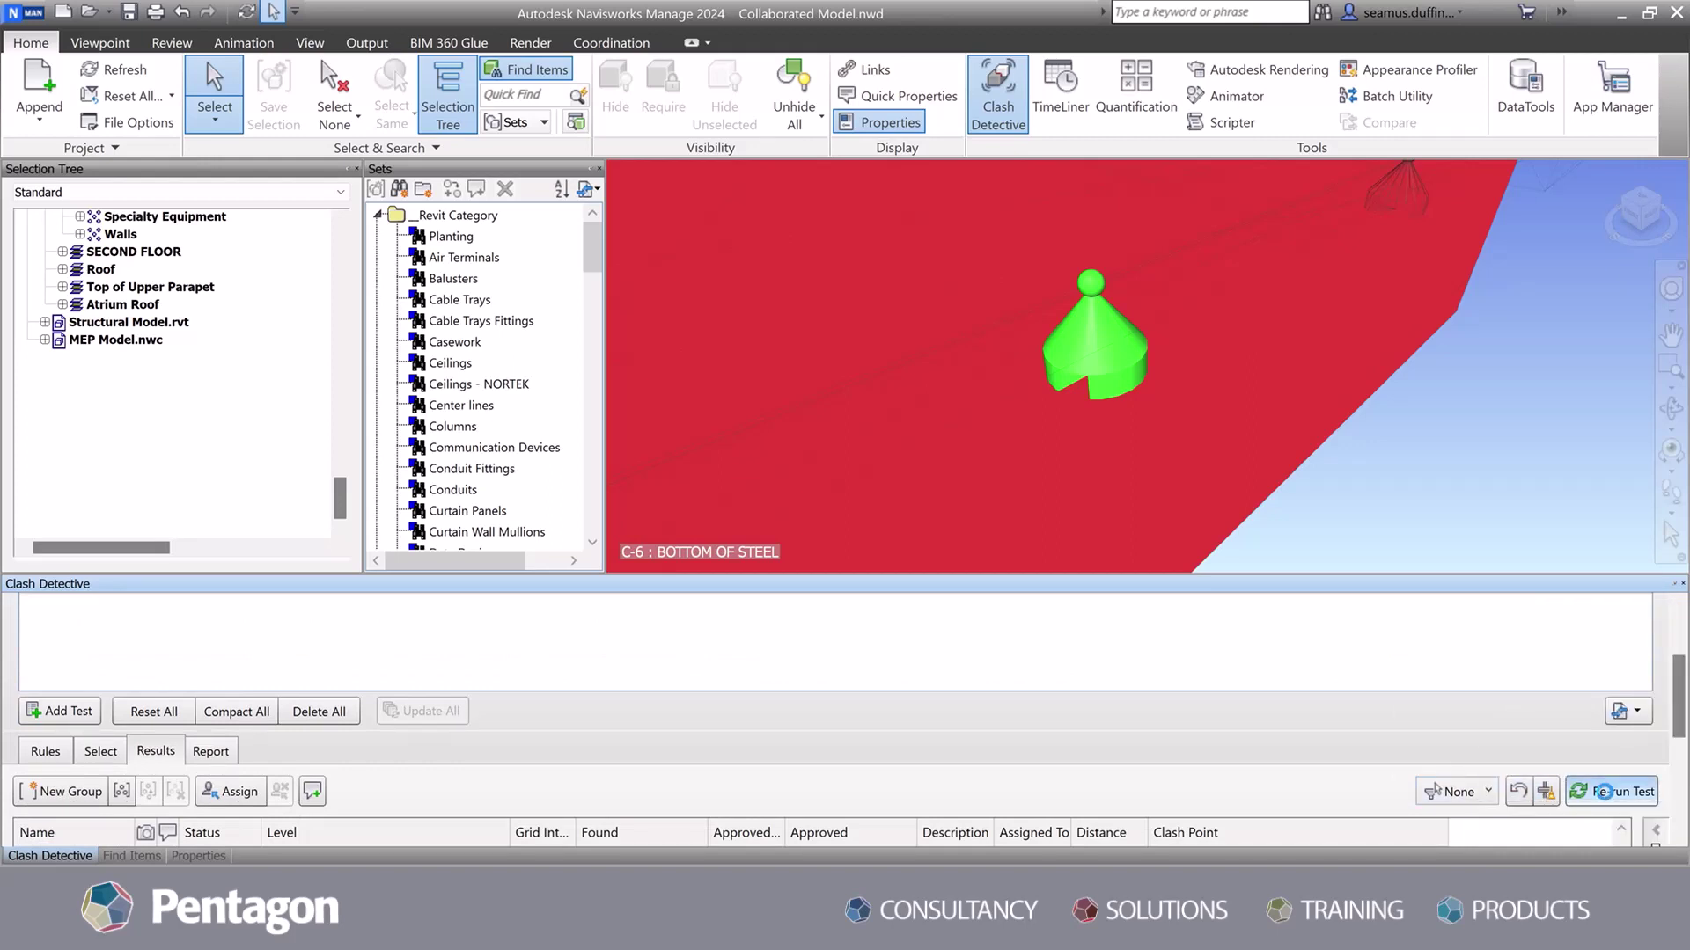
- Expand the clash display settings and review the highlighting, isolation, viewpoint, simulation and context options
{"action": "scroll", "coordinate": [1680, 711], "scroll_direction": "down", "scroll_amount": 5}
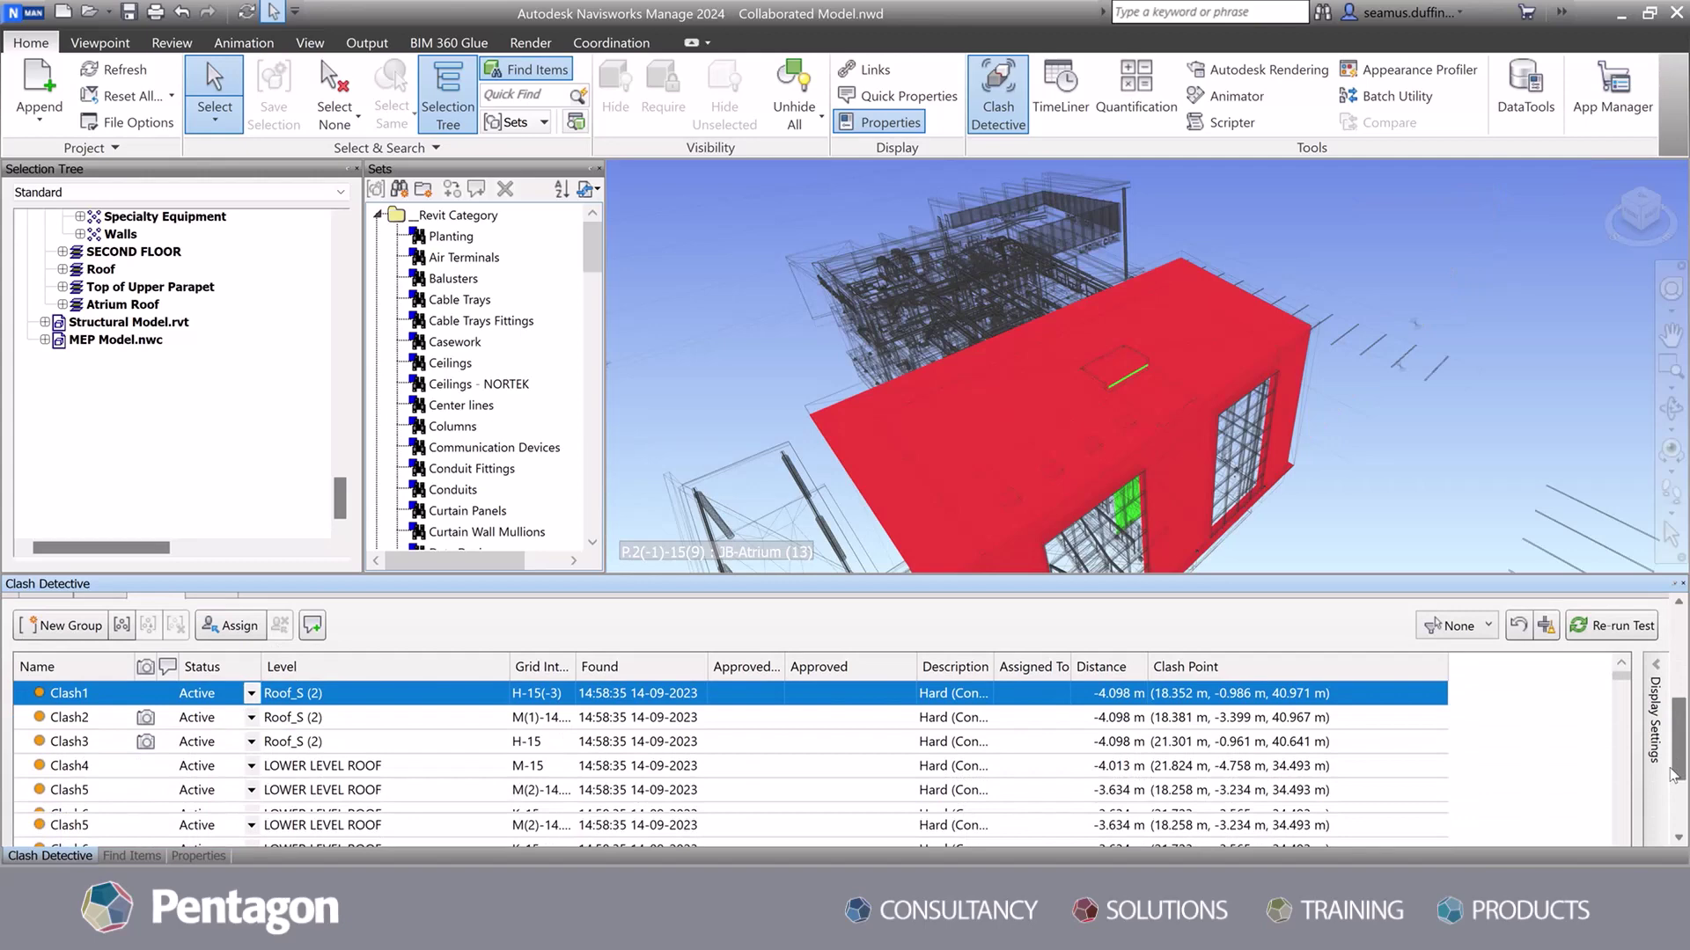
{"action": "left_click", "coordinate": [1656, 636]}
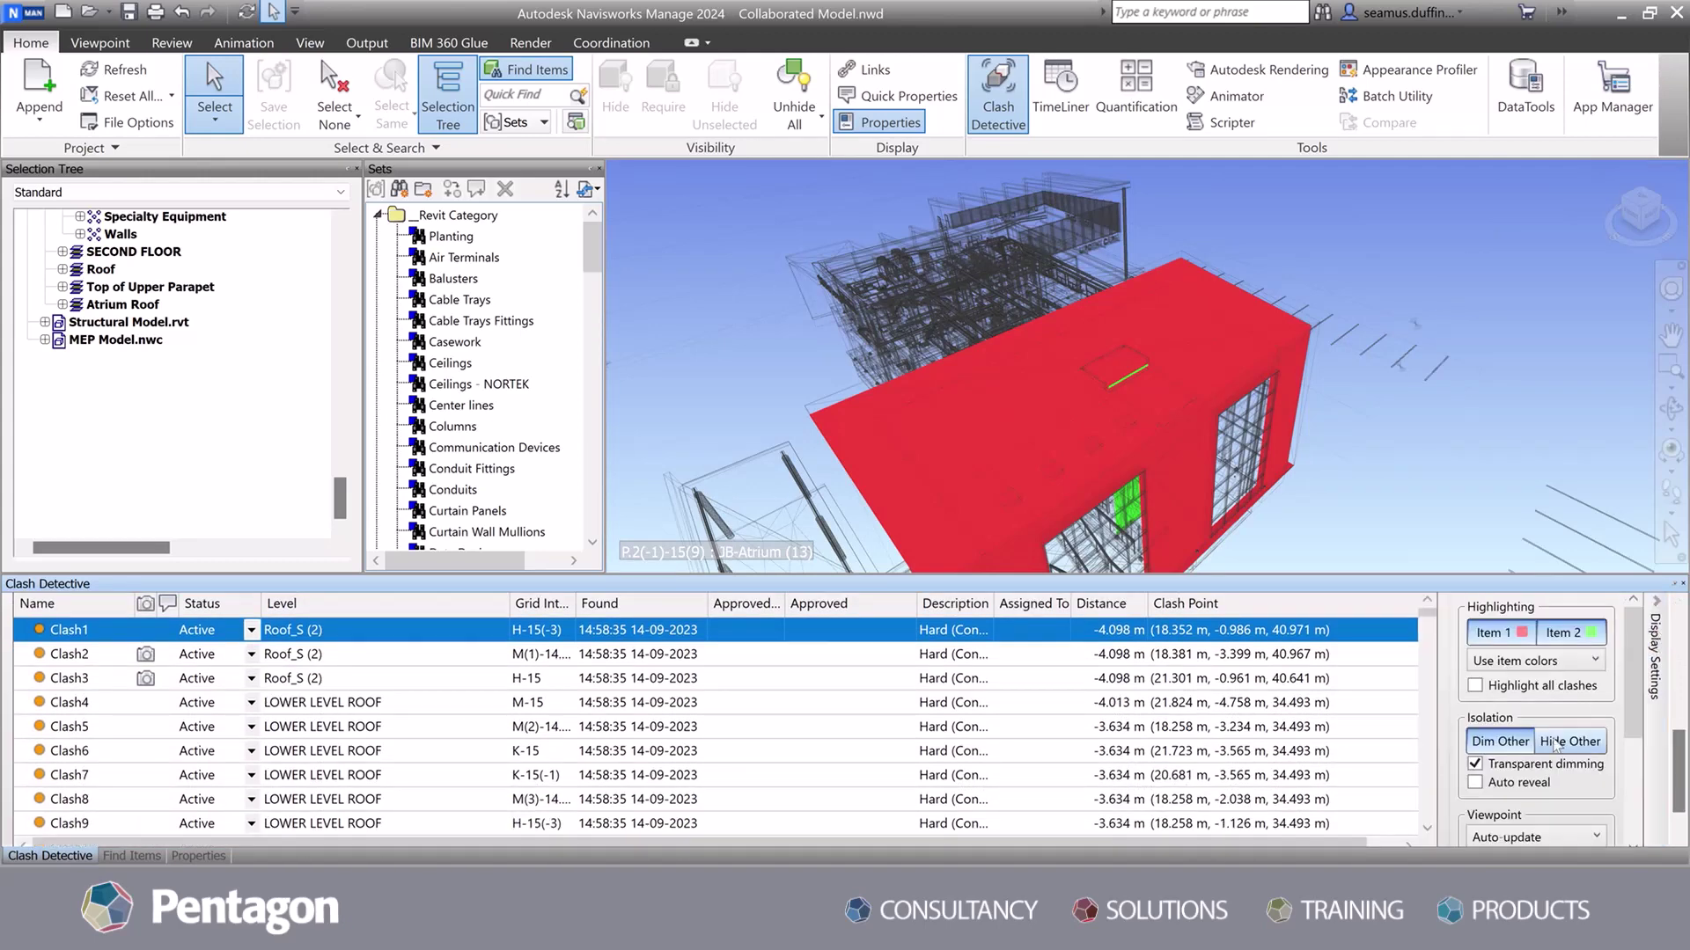
{"action": "scroll", "coordinate": [1553, 761], "scroll_direction": "down", "scroll_amount": 3}
{"action": "scroll", "coordinate": [1549, 808], "scroll_direction": "down", "scroll_amount": 1}
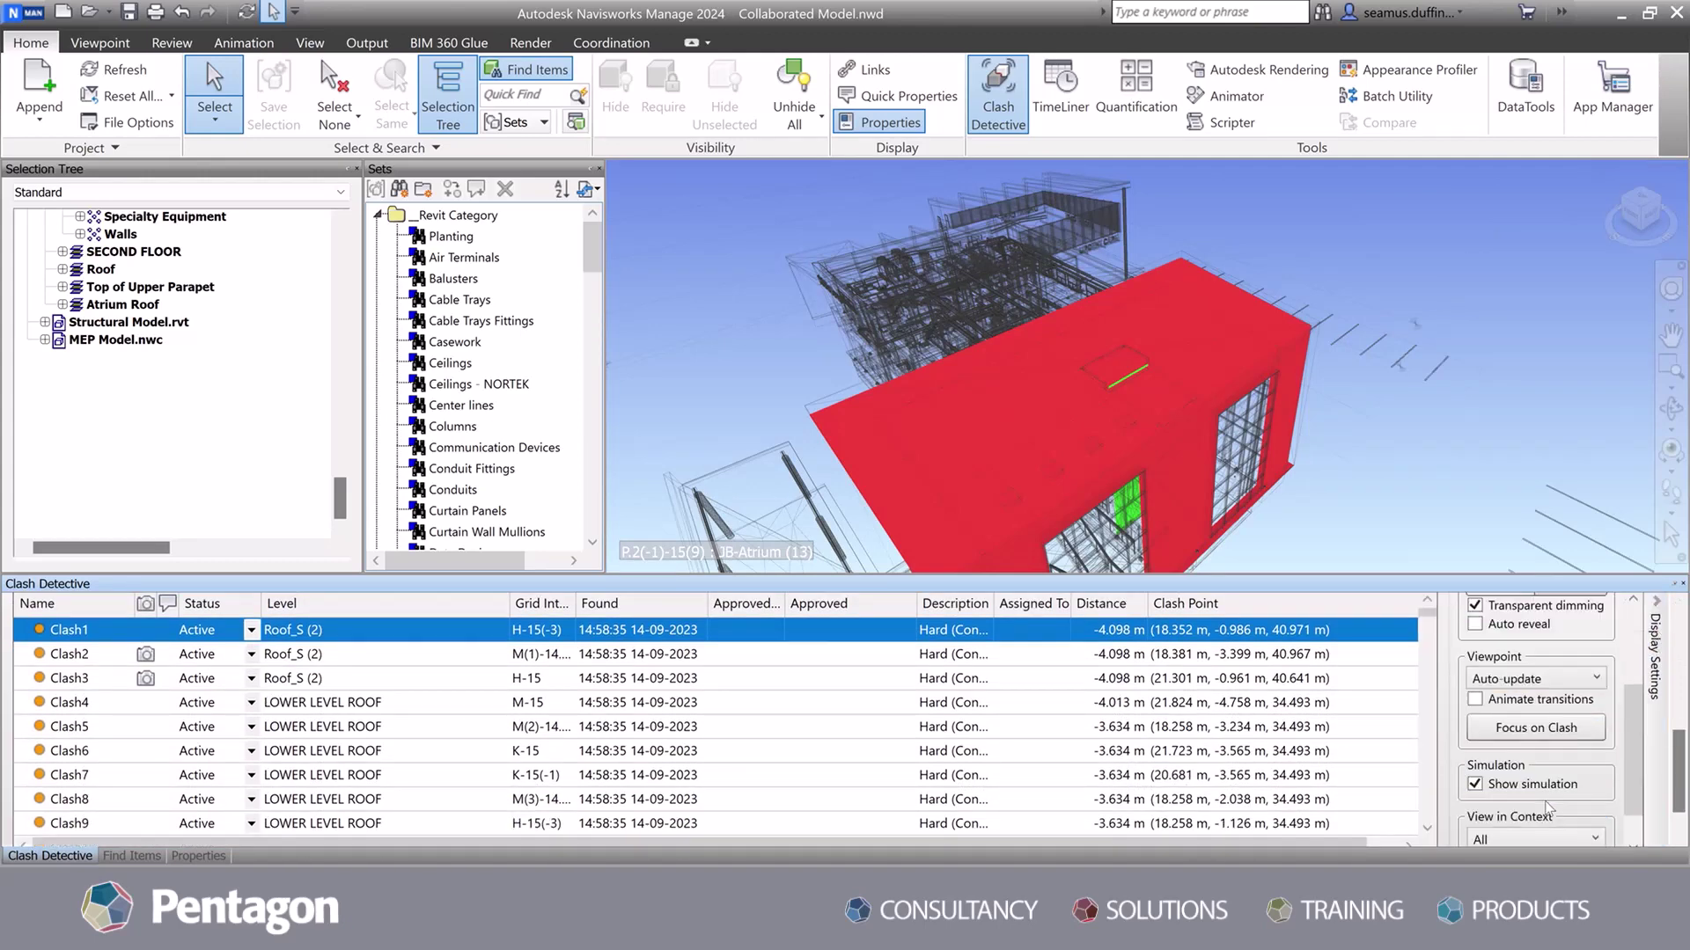
{"action": "scroll", "coordinate": [1548, 807], "scroll_direction": "down", "scroll_amount": 1}
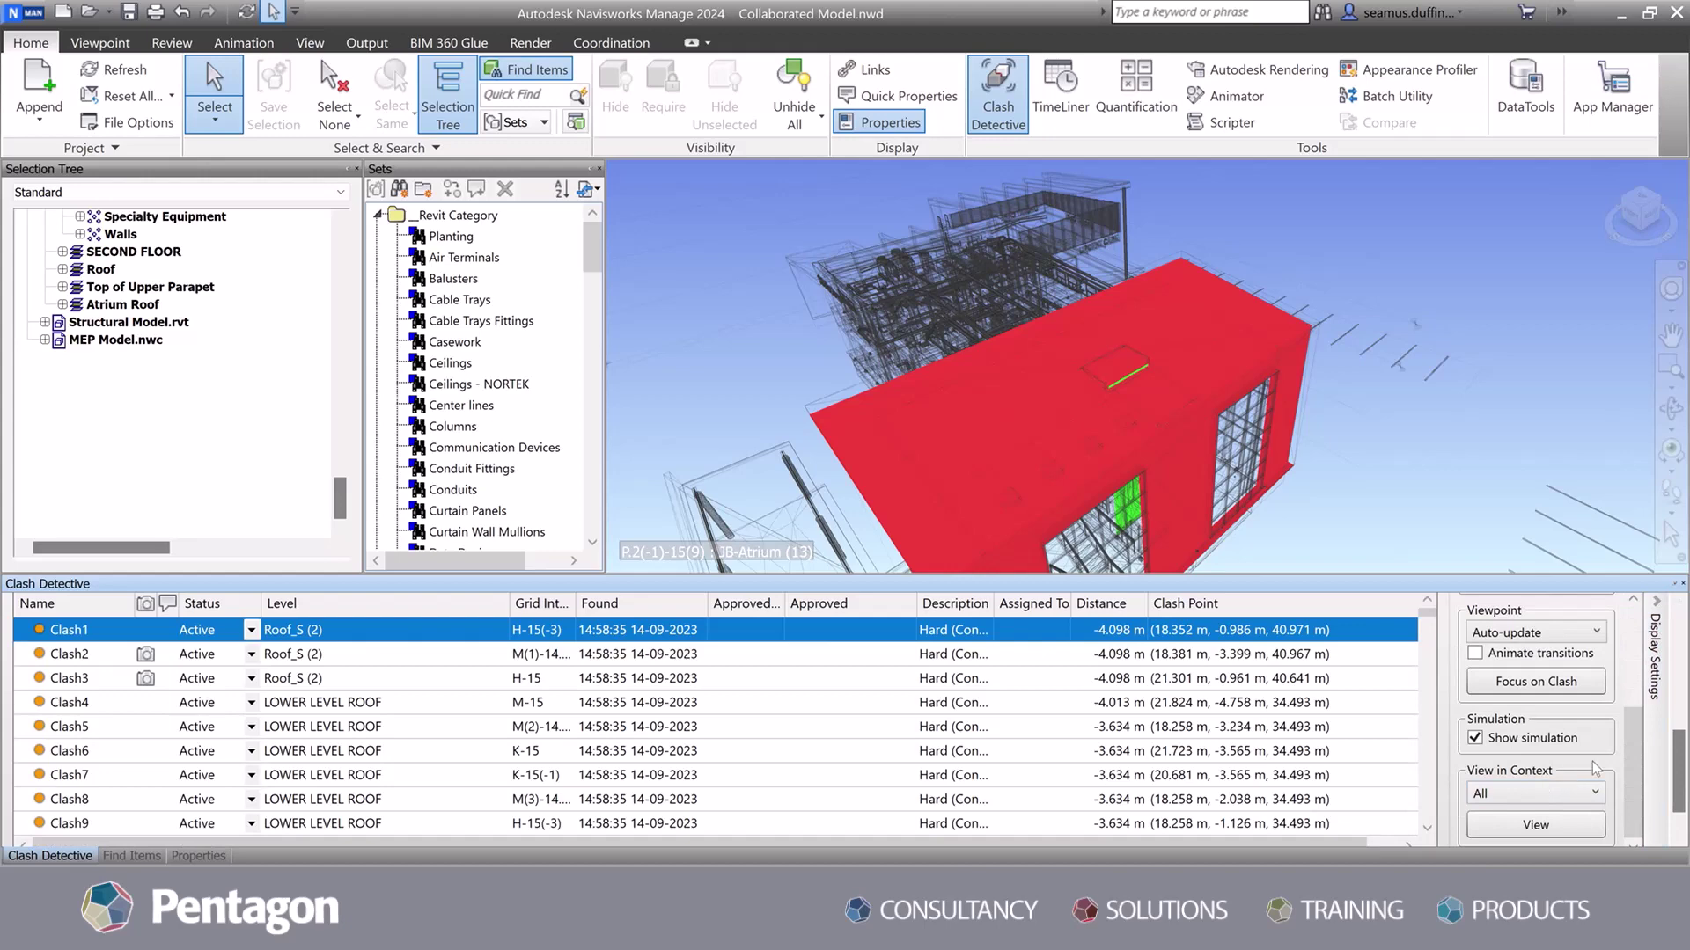
- Expand the Items pane to inspect the two model elements involved in Clash1
{"action": "scroll", "coordinate": [1356, 761], "scroll_direction": "down", "scroll_amount": 12}
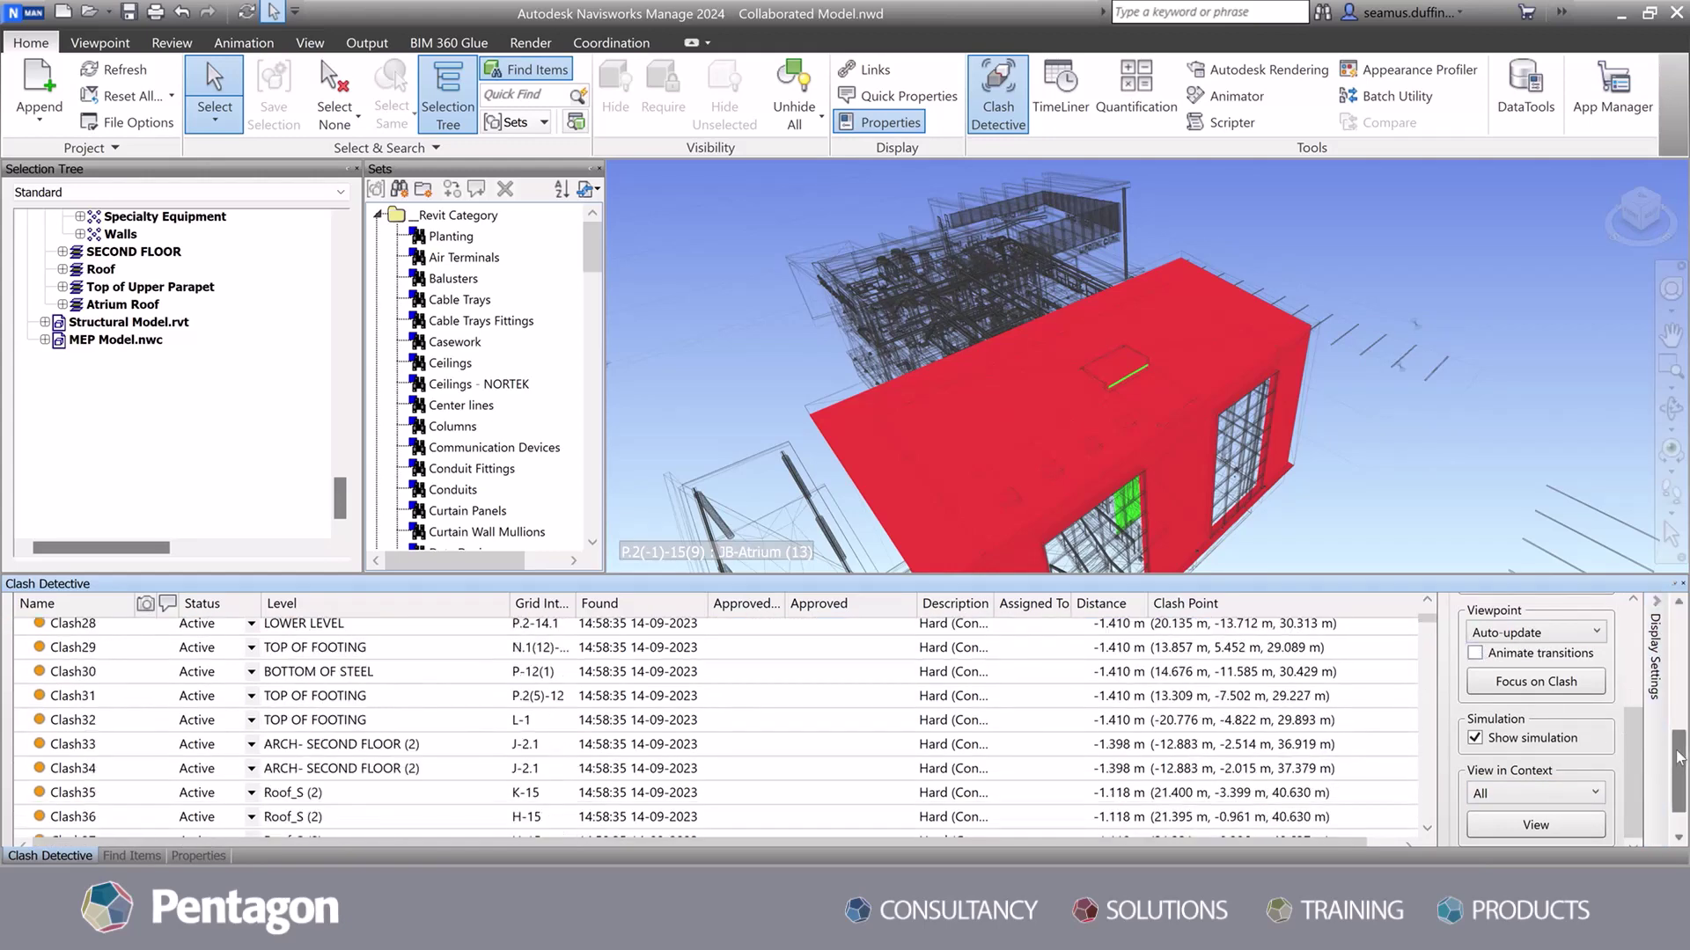
{"action": "scroll", "coordinate": [1677, 757], "scroll_direction": "down", "scroll_amount": 1}
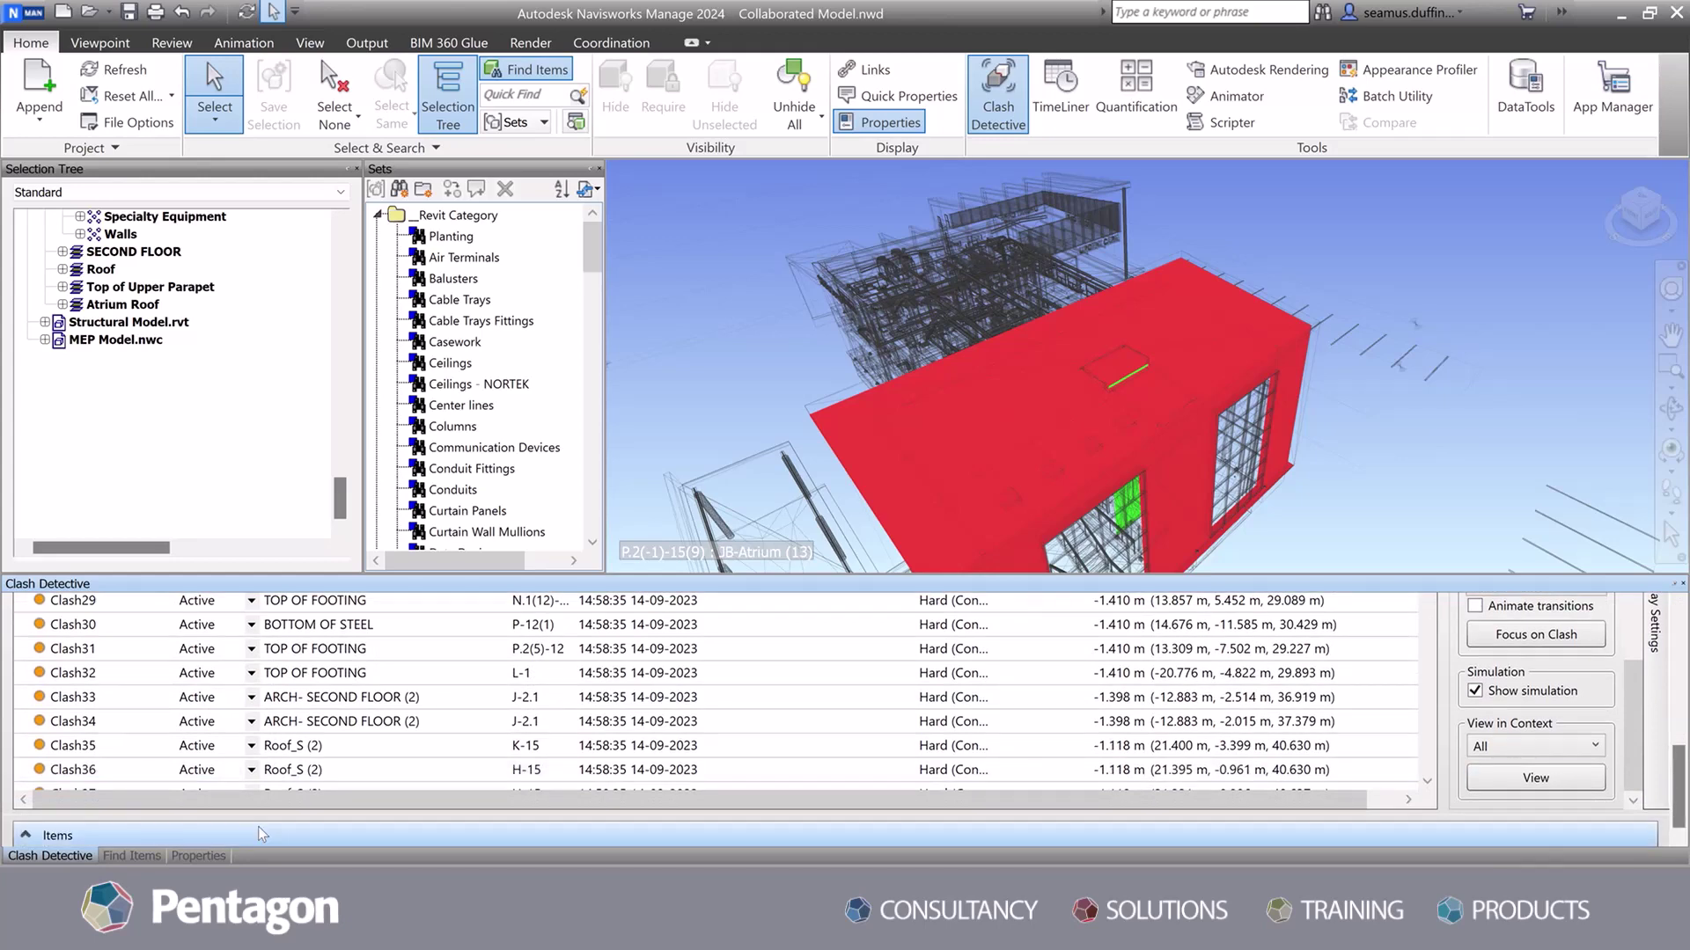
{"action": "left_click", "coordinate": [262, 833]}
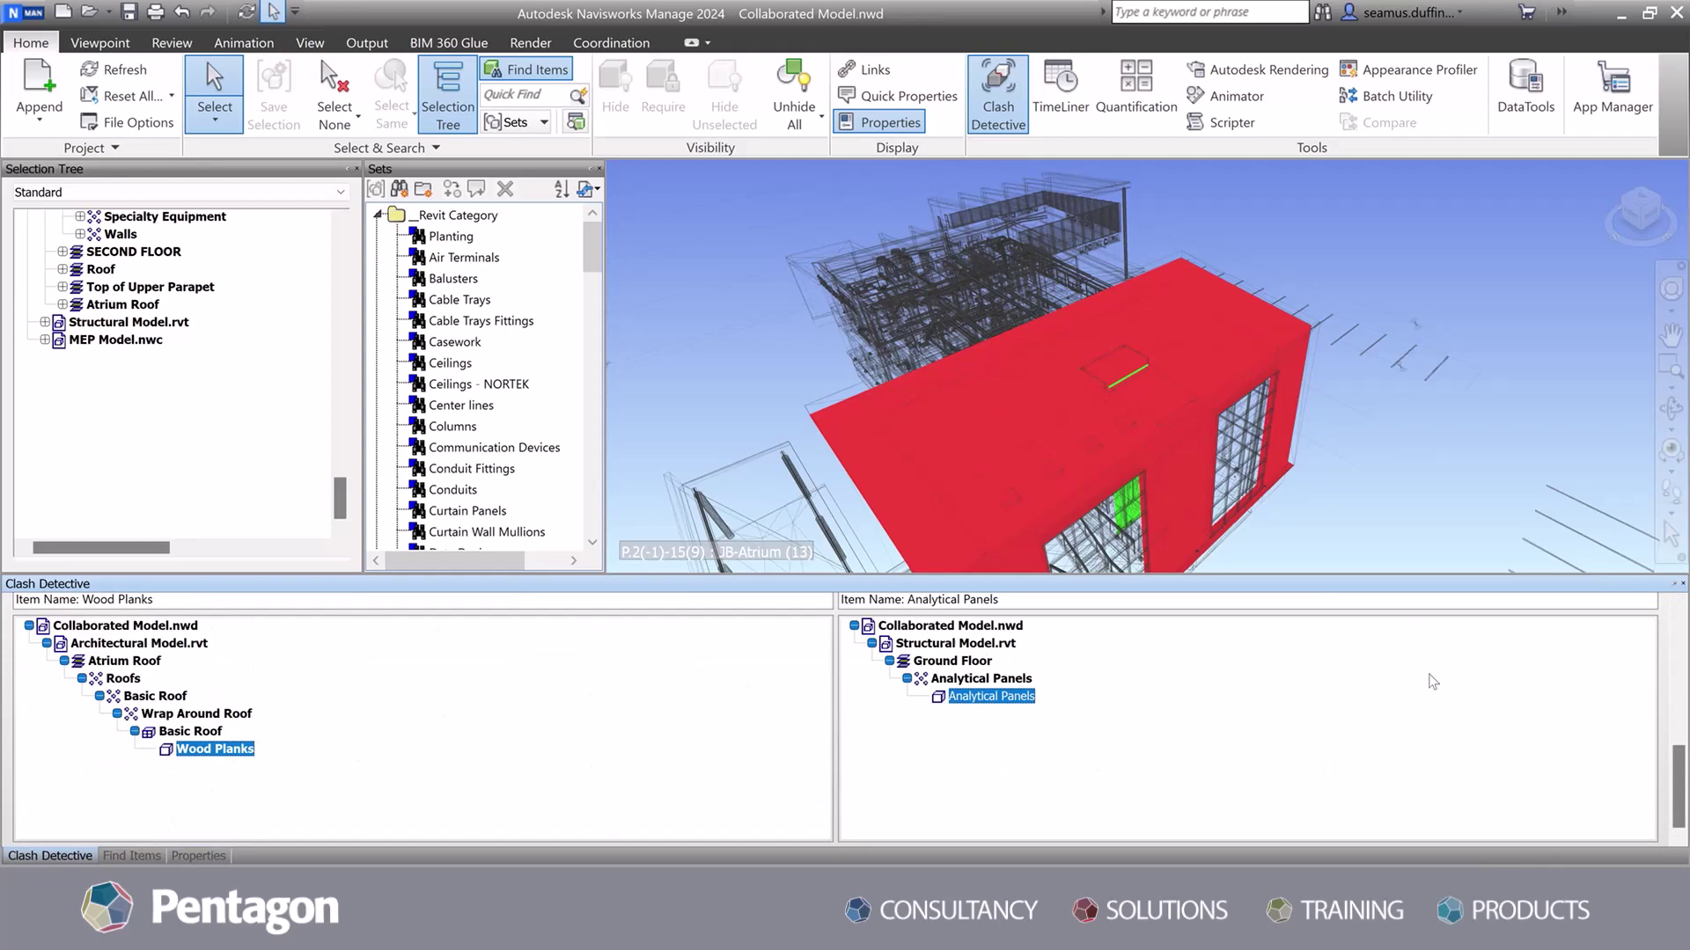
- Delete all existing clash tests
{"action": "left_click_drag", "start_coordinate": [1674, 778], "coordinate": [1673, 636]}
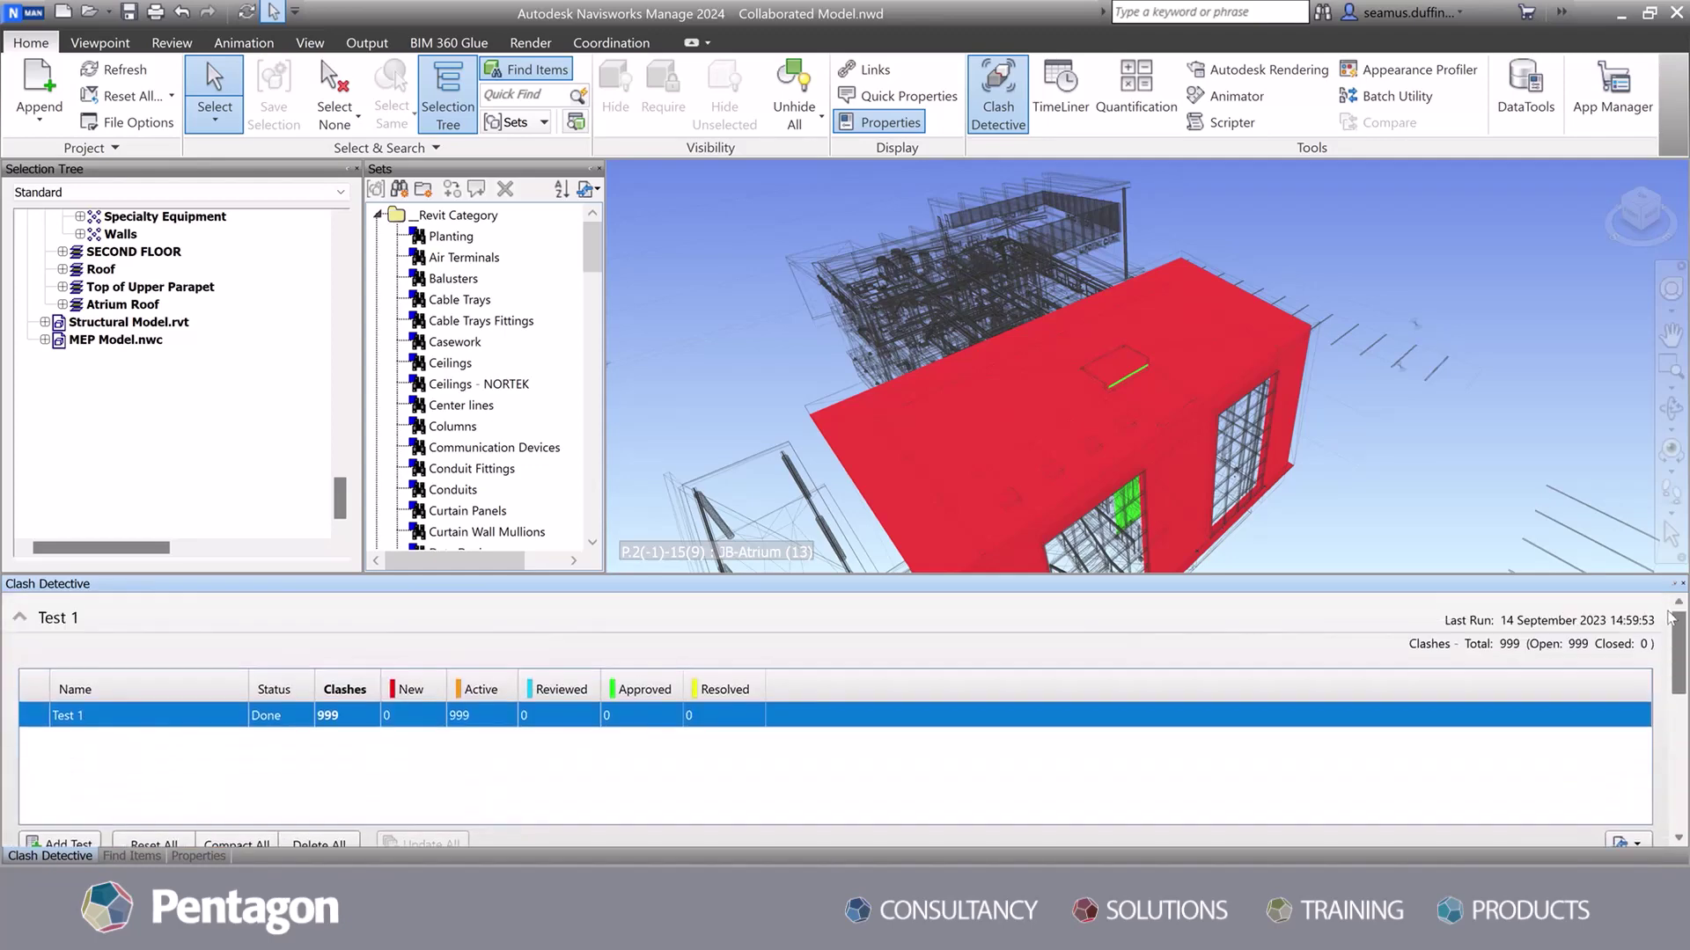
{"action": "left_click", "coordinate": [19, 618]}
{"action": "left_click", "coordinate": [44, 667]}
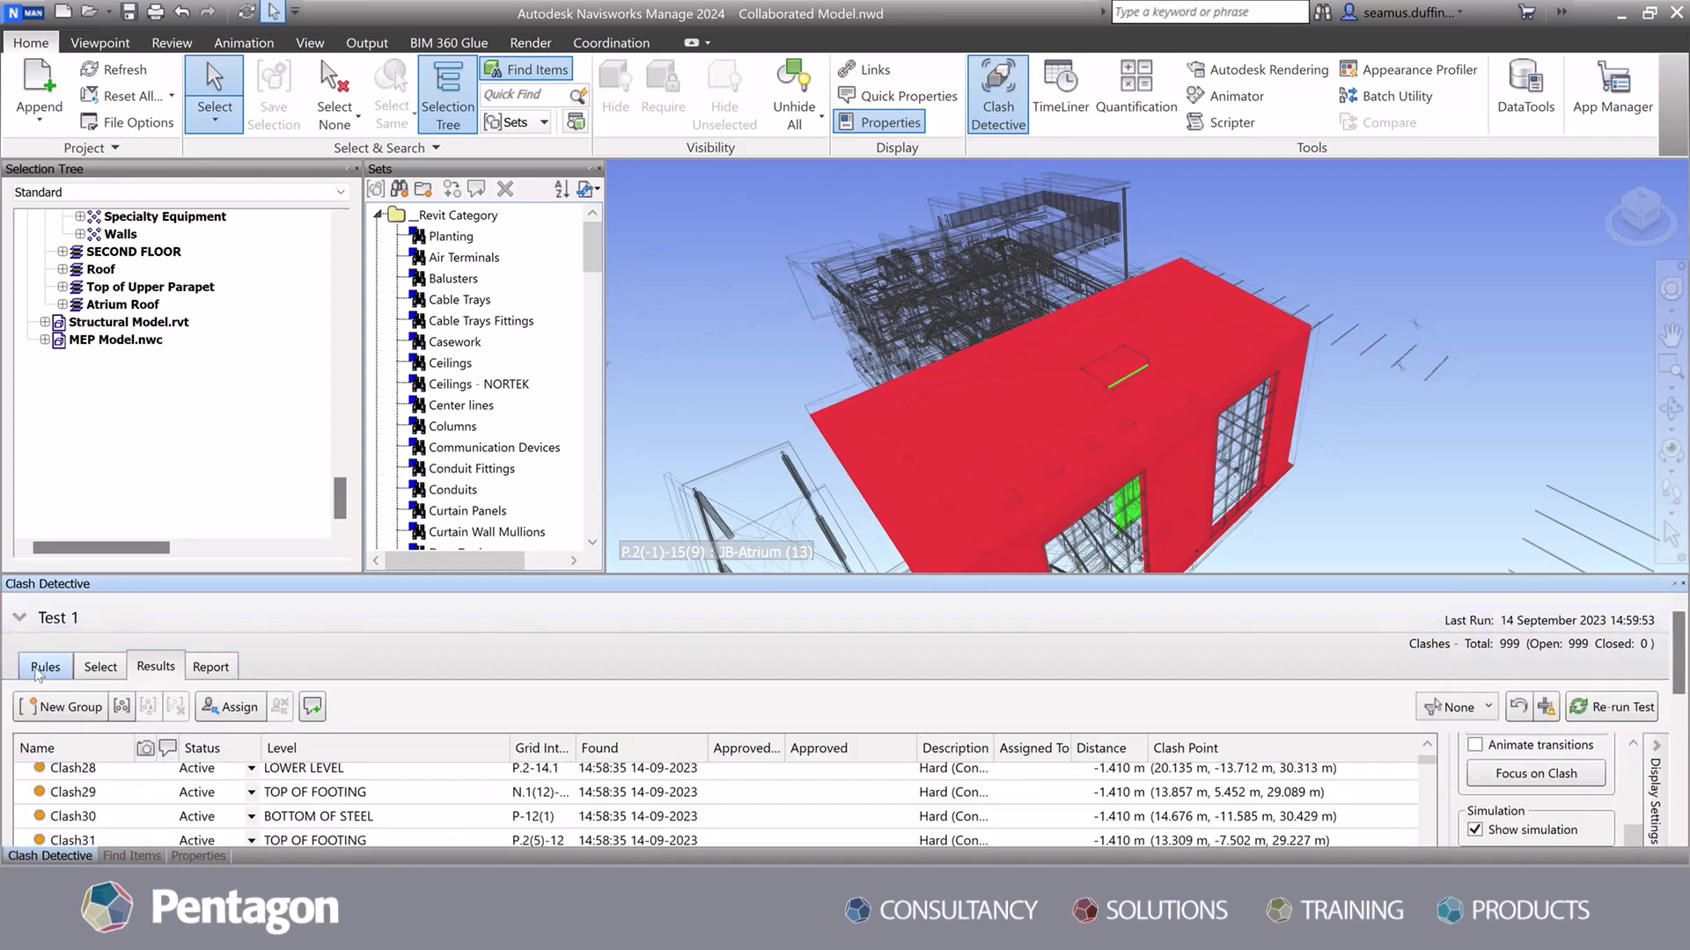
{"action": "left_click", "coordinate": [19, 618]}
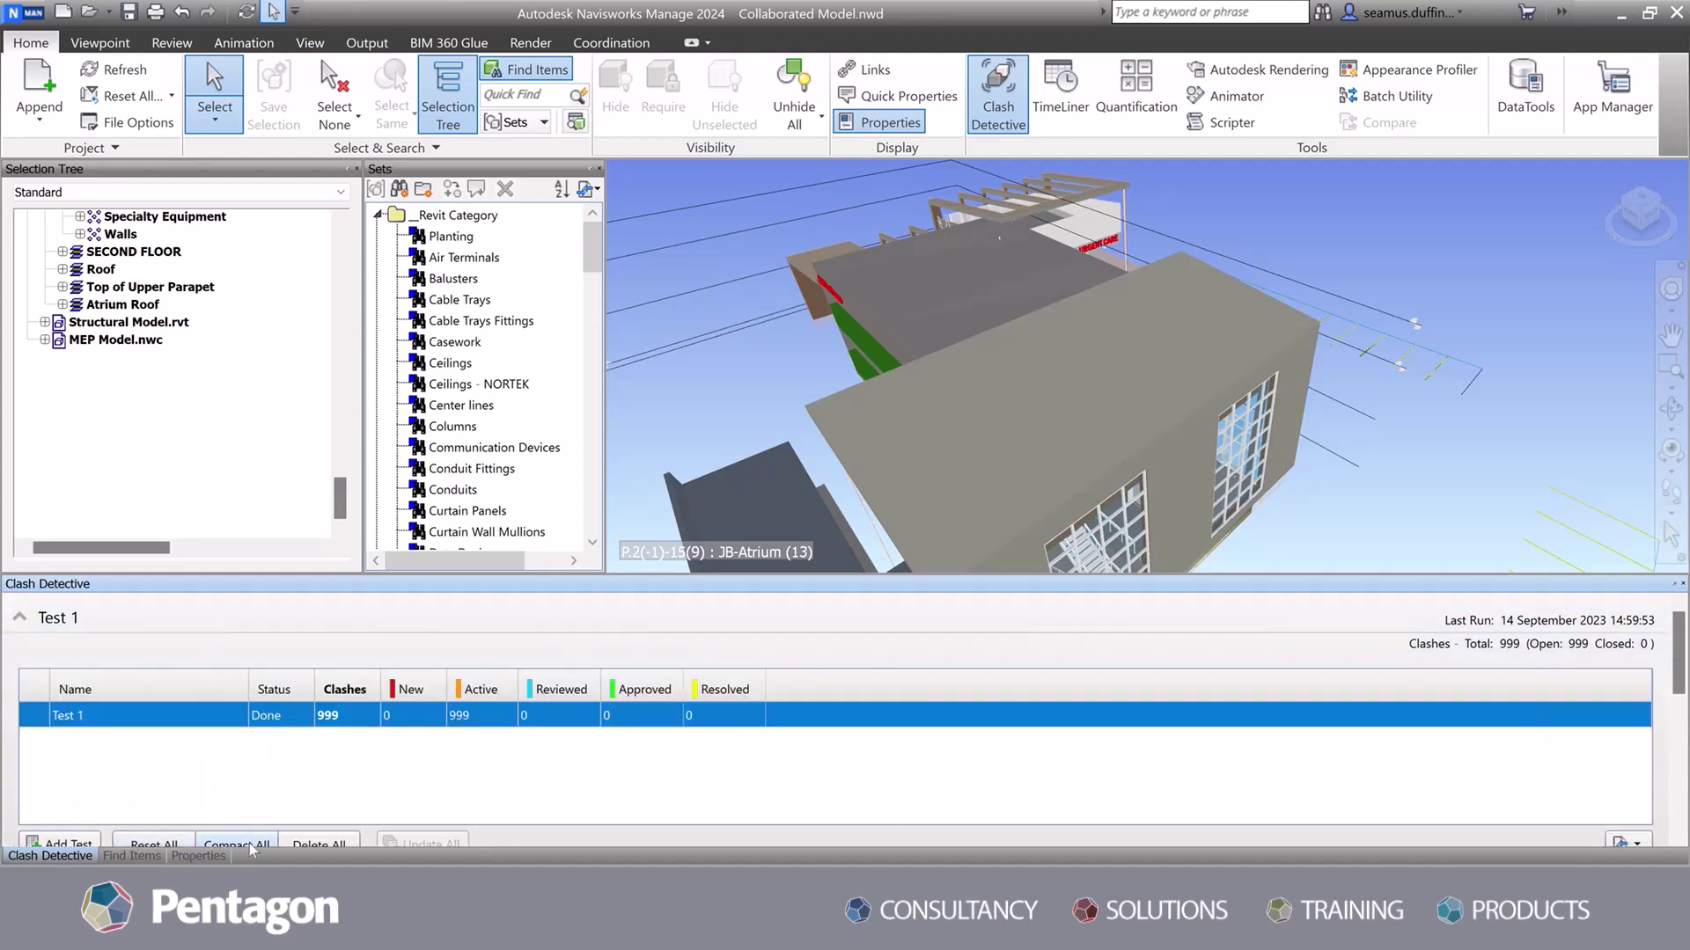
{"action": "left_click", "coordinate": [318, 844]}
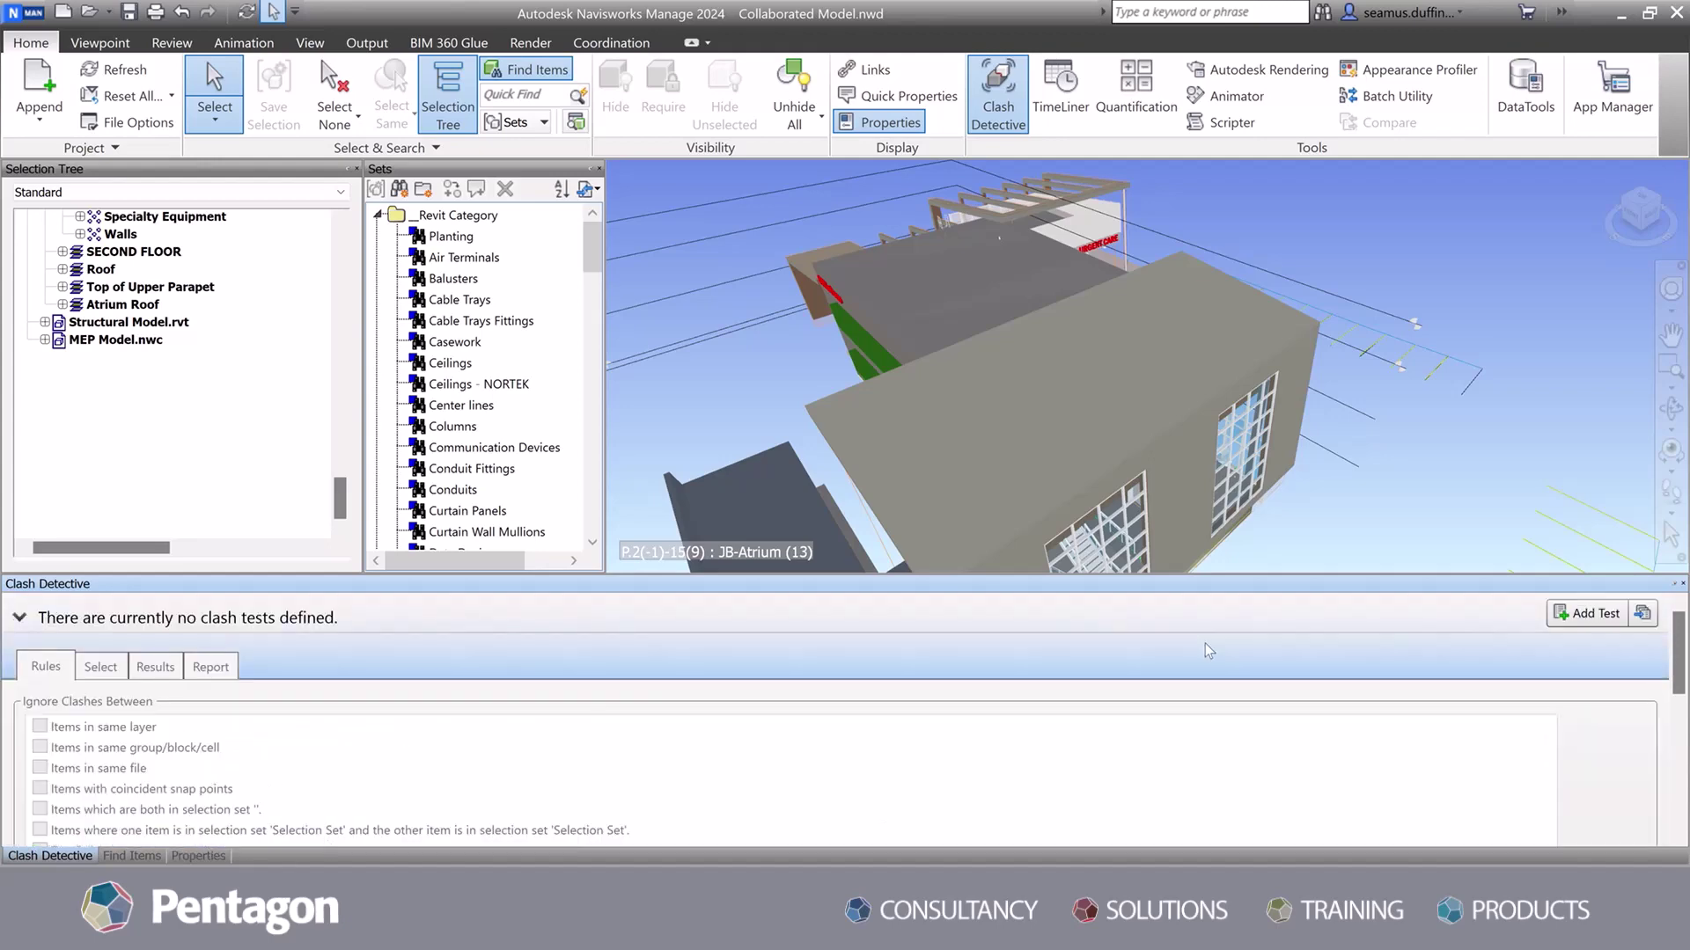
- Import clash tests from the XML file Collaborated Model - Clash Dection in the Navisworks folder
{"action": "left_click", "coordinate": [1642, 614]}
{"action": "left_click", "coordinate": [566, 237]}
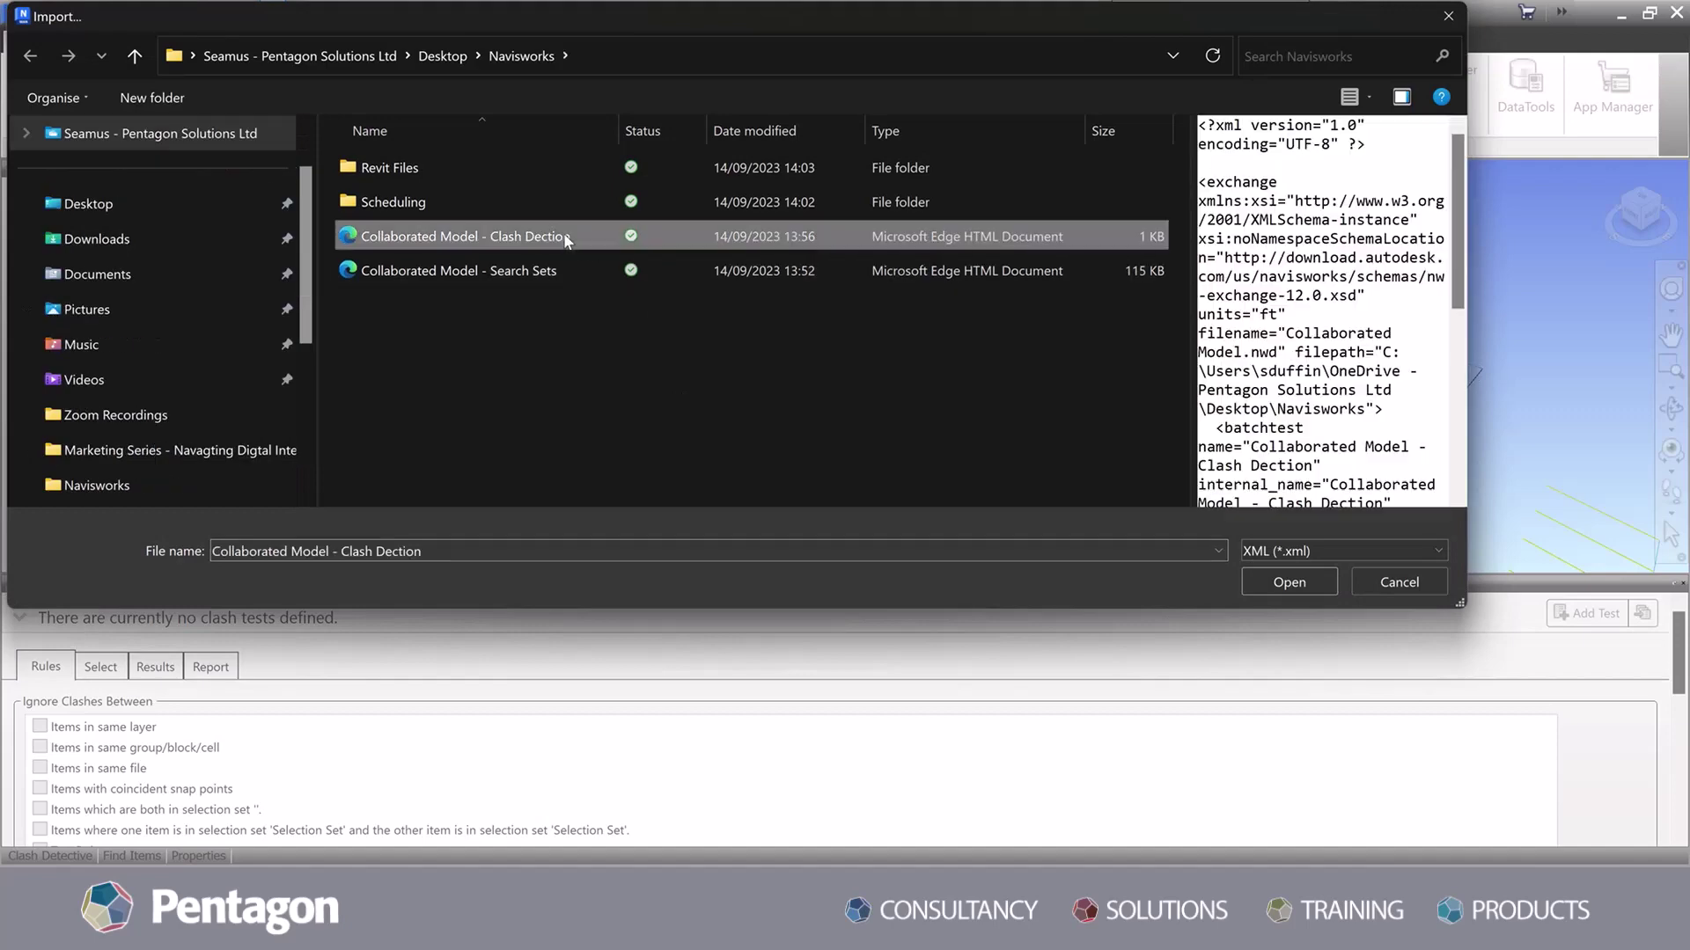
{"action": "left_click", "coordinate": [1289, 582]}
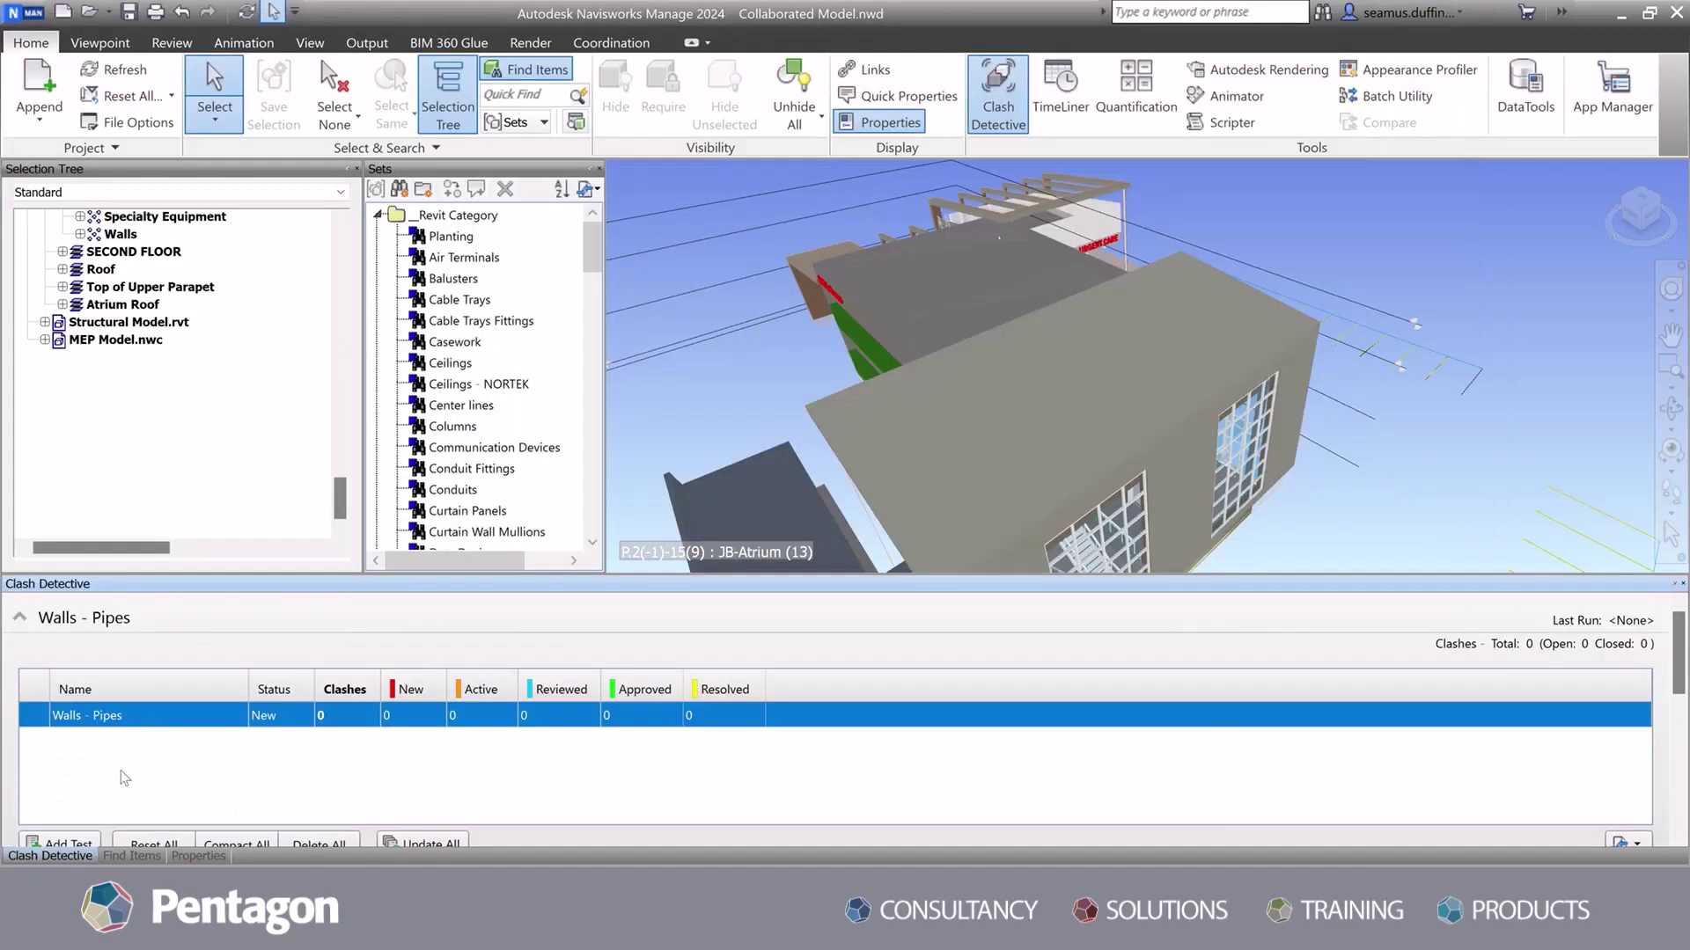
- Add a new clash test alongside the imported Walls - Pipes test
{"action": "left_click", "coordinate": [72, 845]}
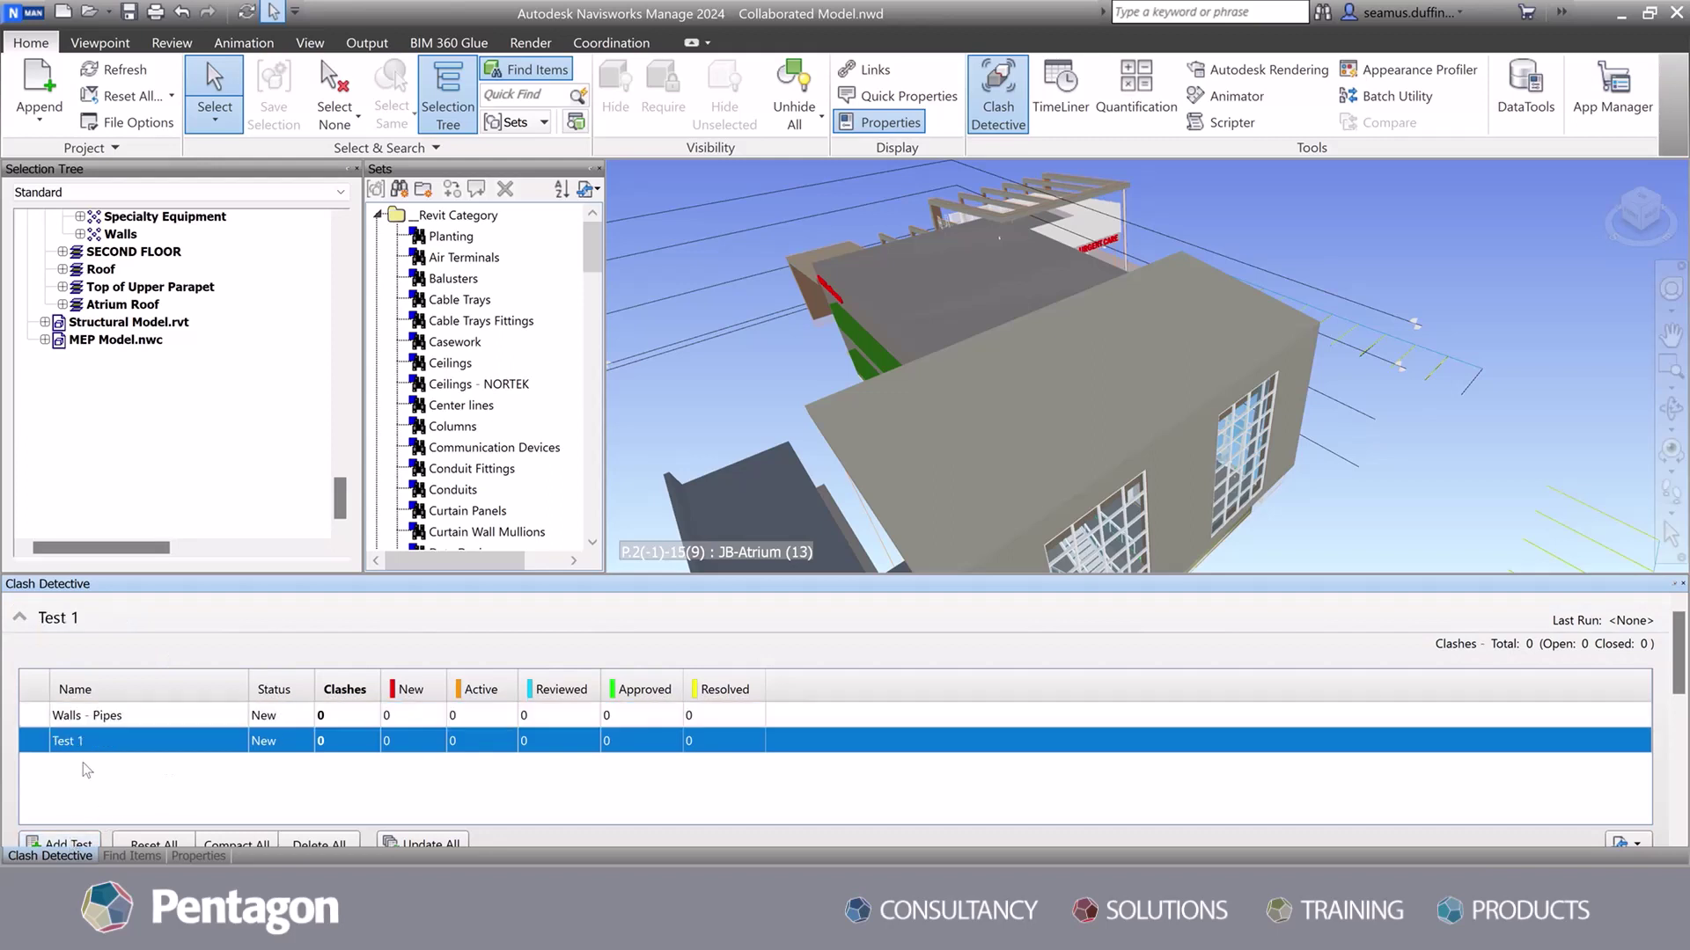
{"action": "right_click", "coordinate": [78, 747]}
{"action": "left_click", "coordinate": [349, 789]}
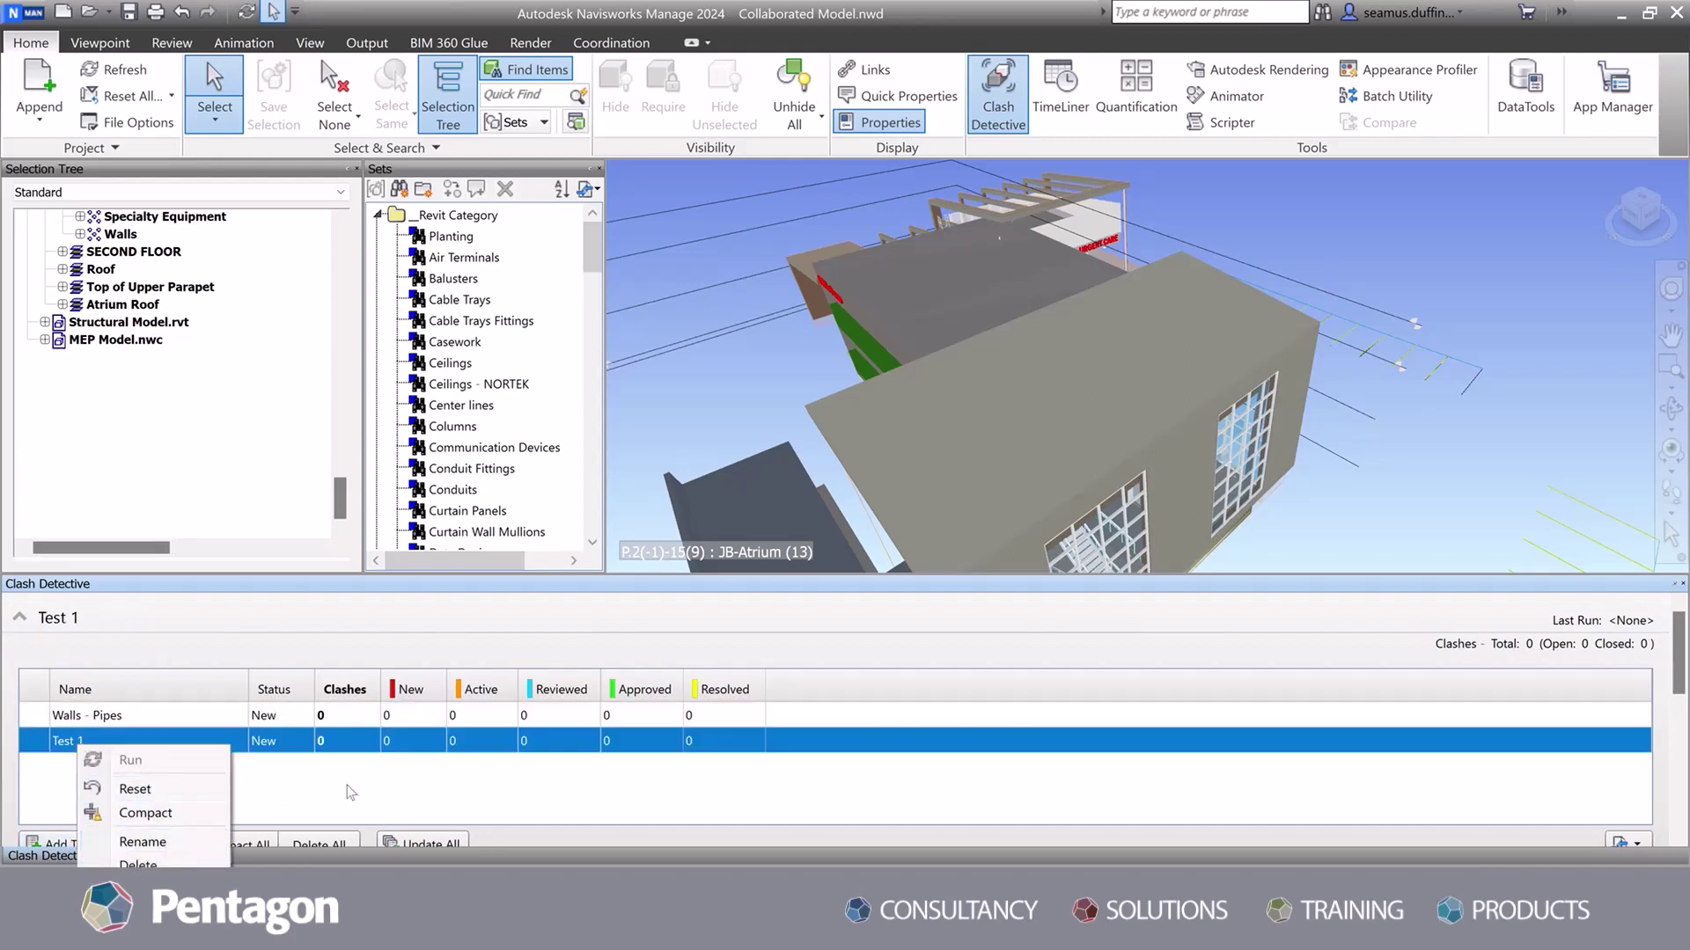
- Set Selection A to Architectural Model.rvt and Selection B to Structural Model.rvt, and start the test
{"action": "scroll", "coordinate": [1666, 671], "scroll_direction": "down", "scroll_amount": 5}
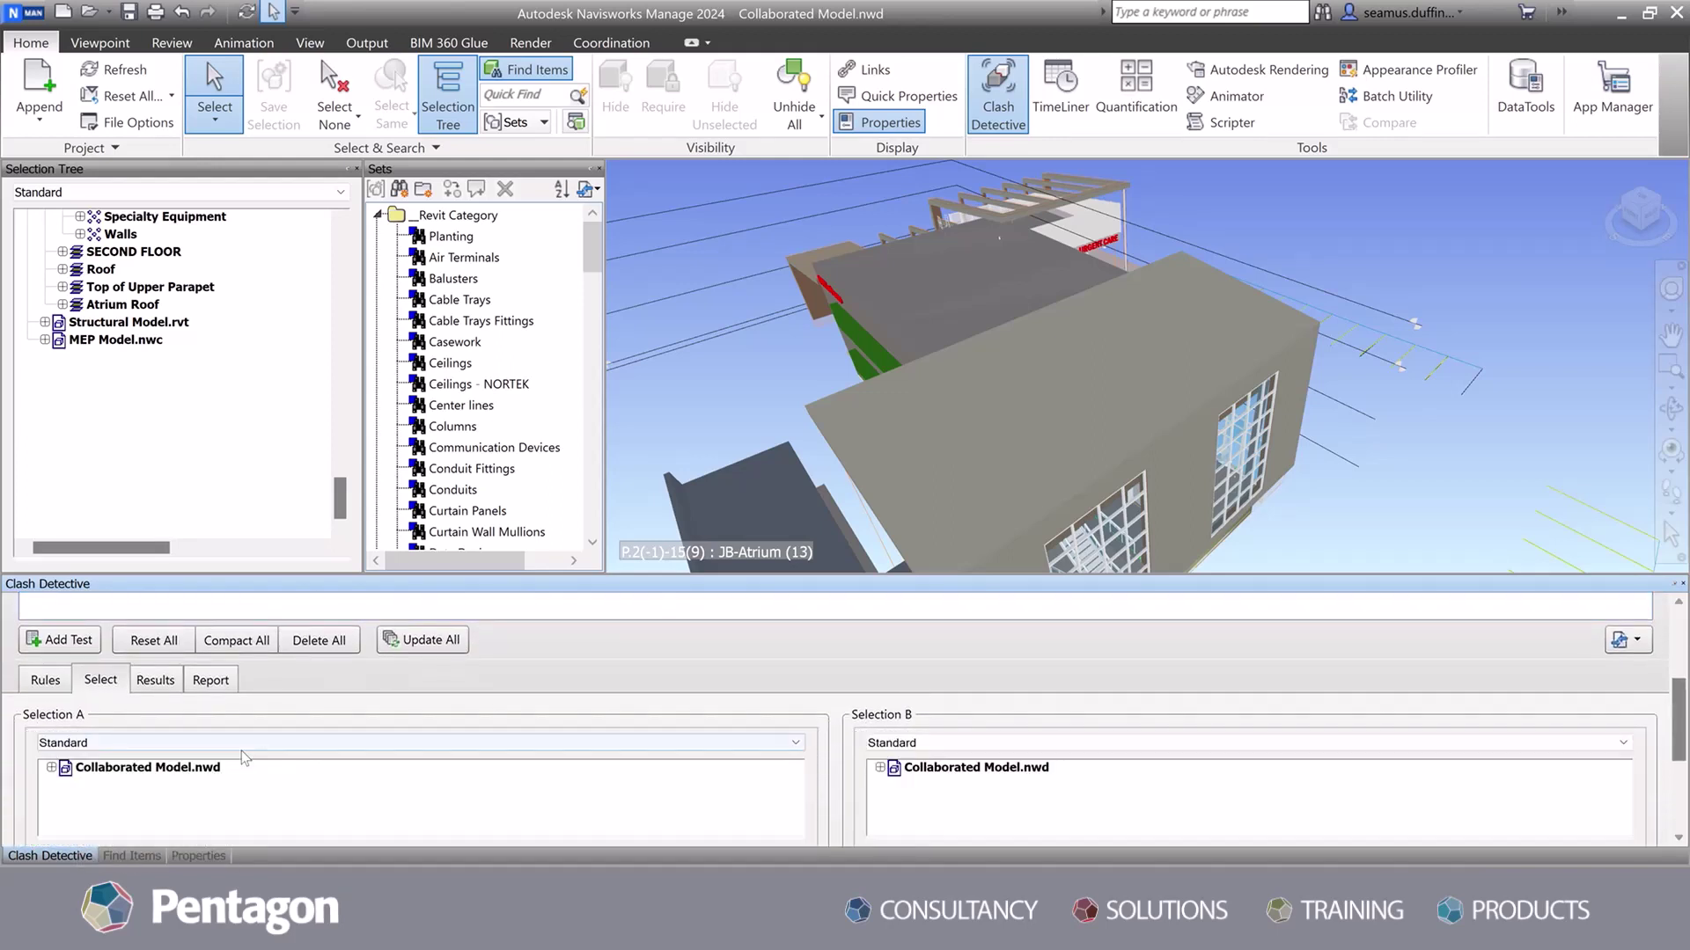
{"action": "left_click", "coordinate": [52, 767]}
{"action": "left_click", "coordinate": [161, 785]}
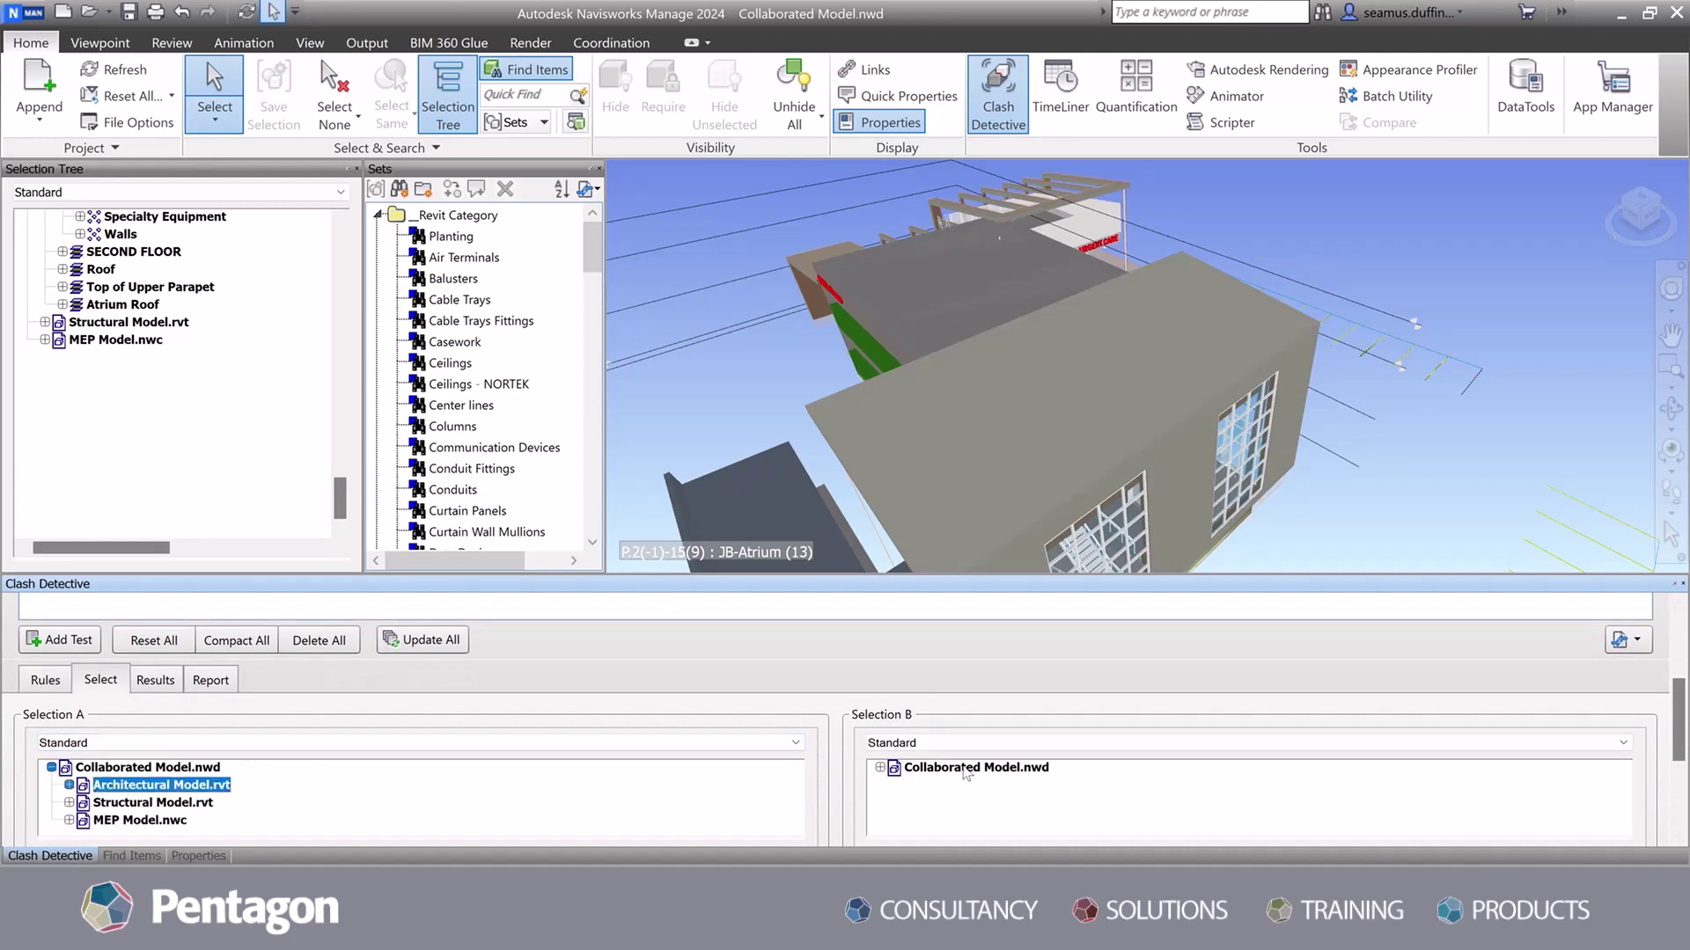
{"action": "left_click", "coordinate": [880, 767]}
{"action": "left_click", "coordinate": [980, 802]}
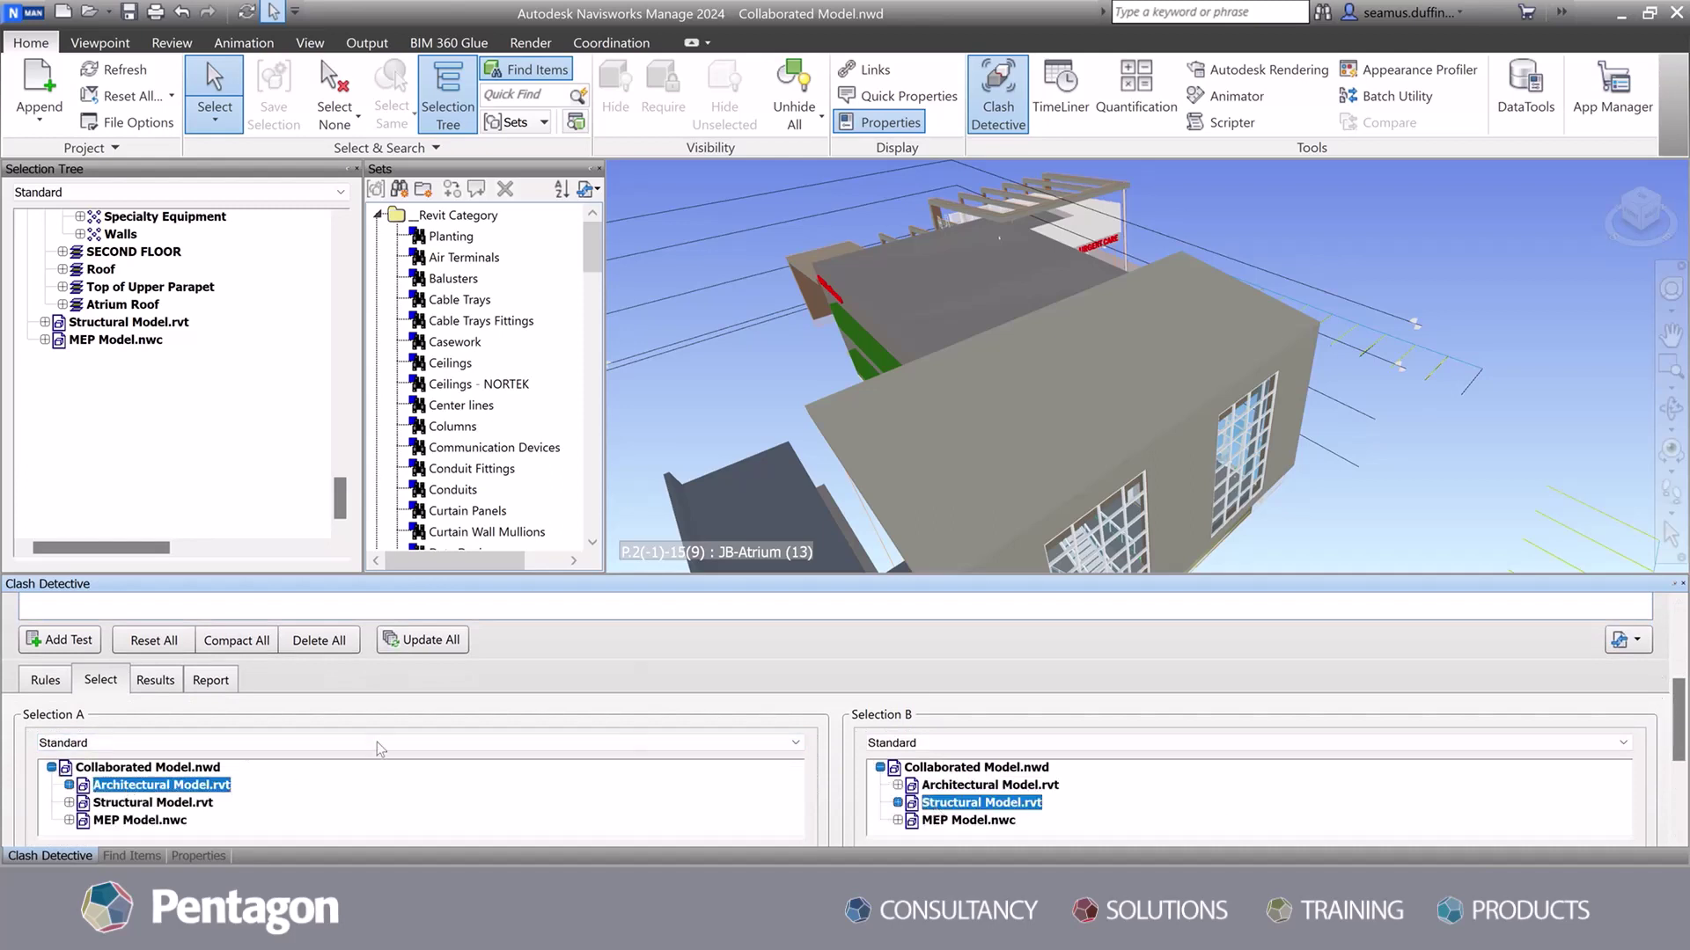
{"action": "left_click_drag", "start_coordinate": [1678, 745], "coordinate": [1678, 808]}
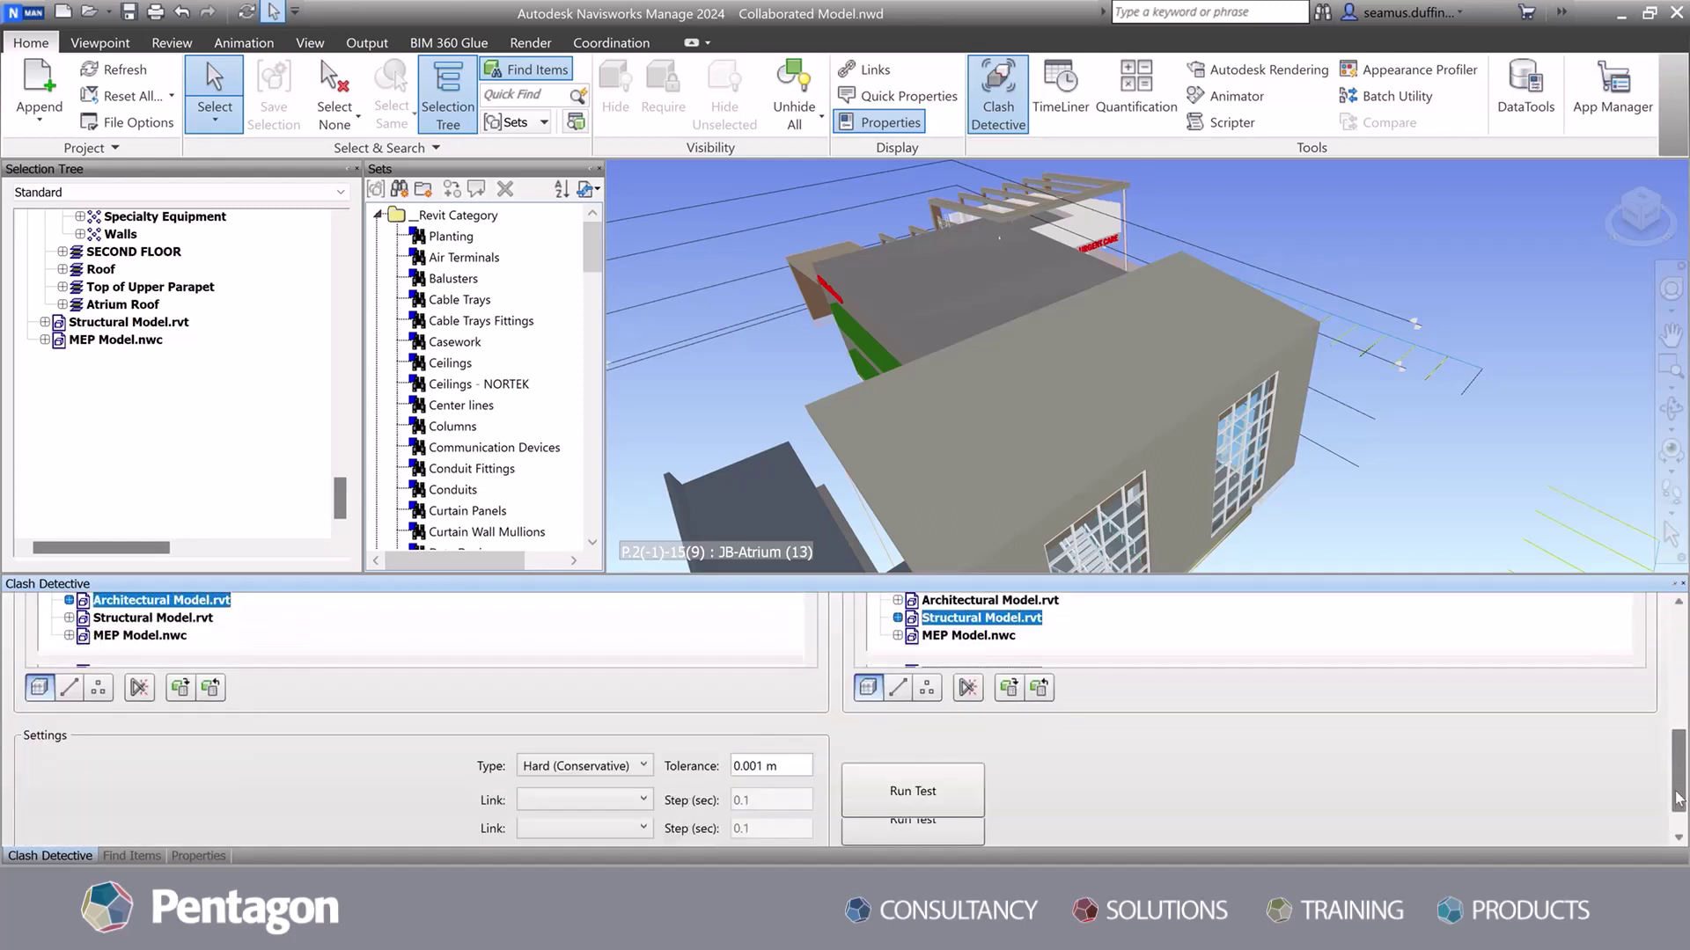
{"action": "left_click", "coordinate": [915, 777]}
- Rename the new clash test as Arch v Stur and update all tests
{"action": "right_click", "coordinate": [128, 746]}
{"action": "left_click", "coordinate": [180, 840]}
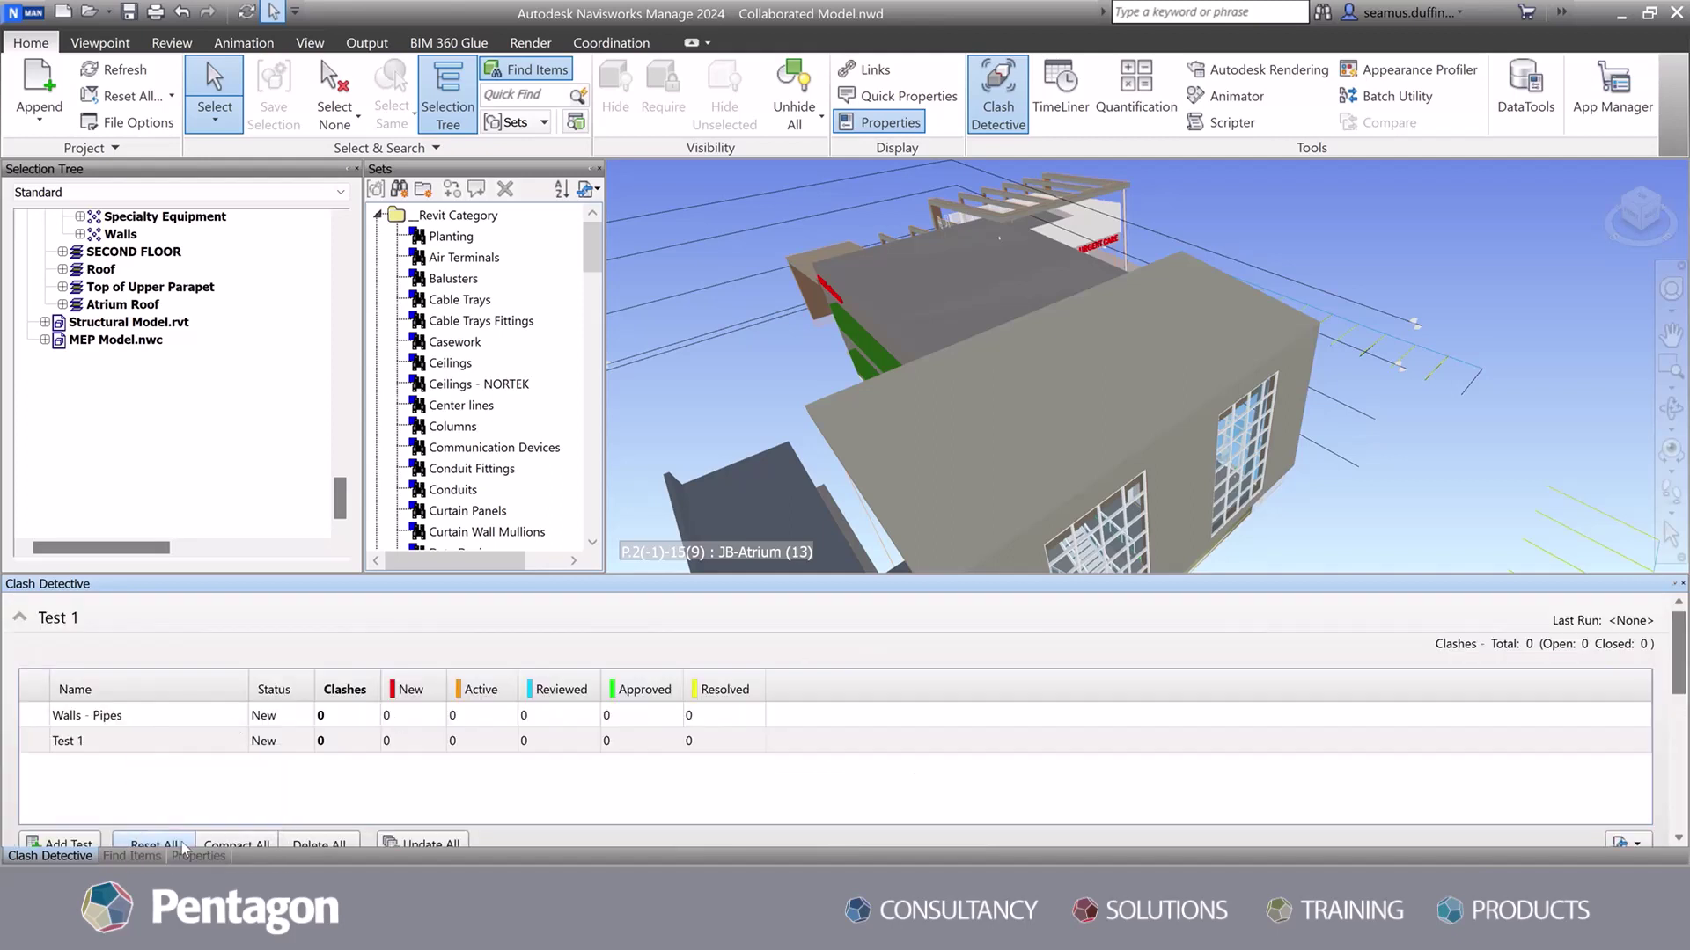
{"action": "right_click", "coordinate": [59, 743]}
{"action": "left_click", "coordinate": [110, 811]}
{"action": "left_click", "coordinate": [75, 740]}
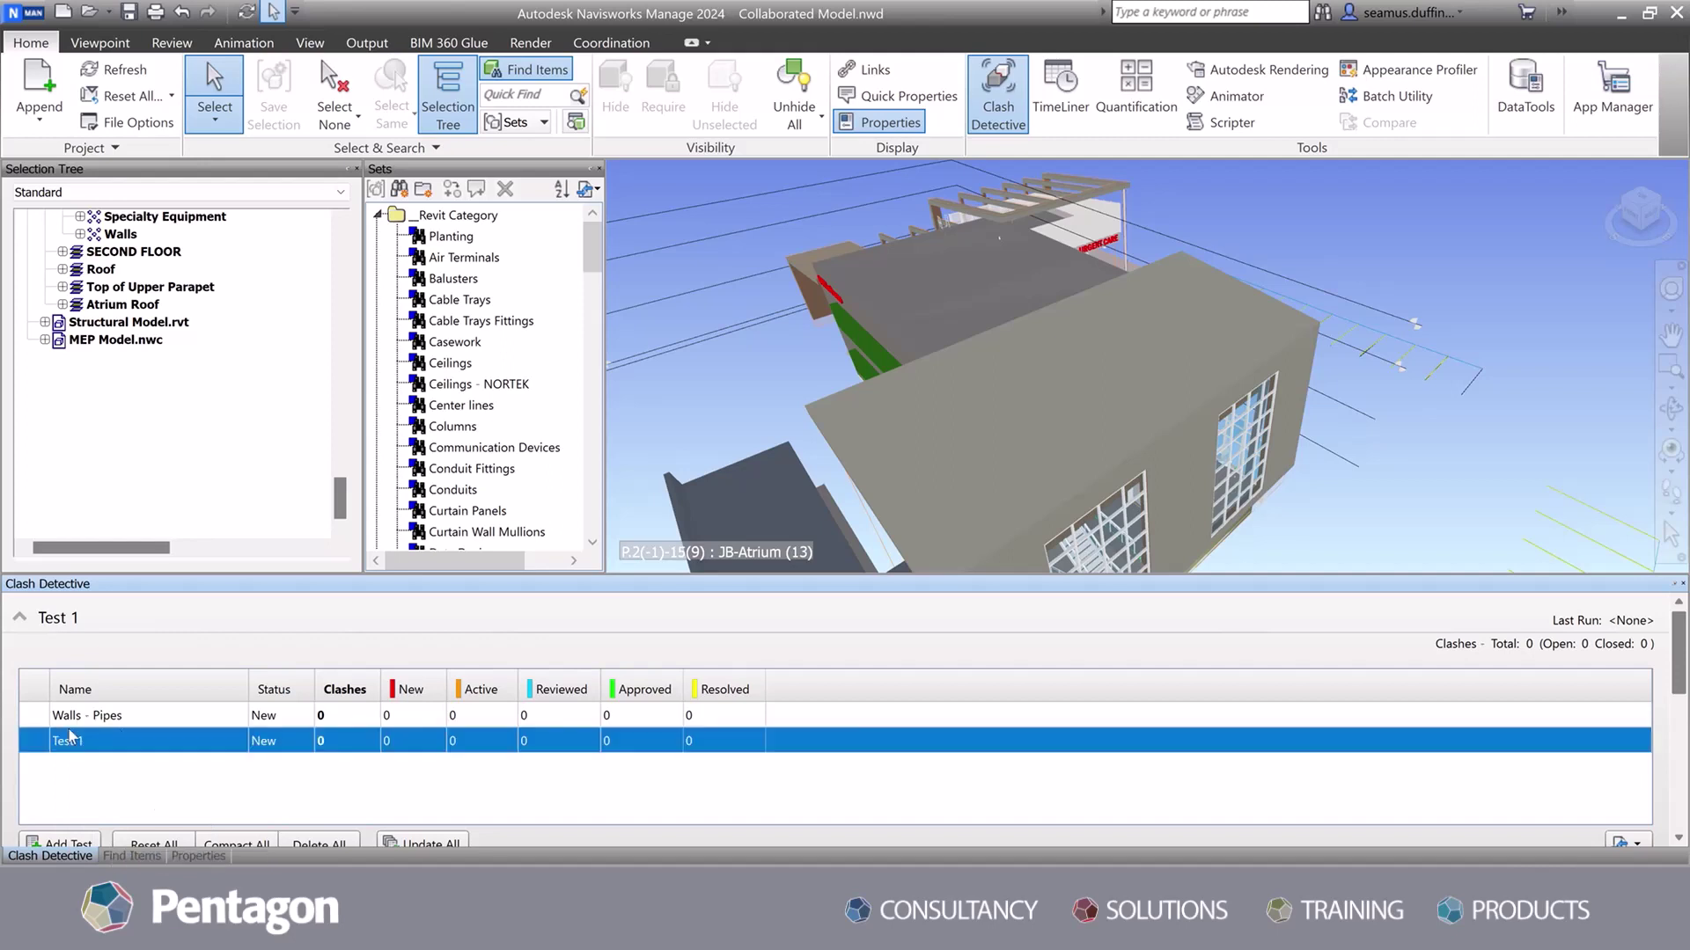
{"action": "right_click", "coordinate": [70, 741]}
{"action": "left_click", "coordinate": [117, 837]}
{"action": "type", "text": "A"}
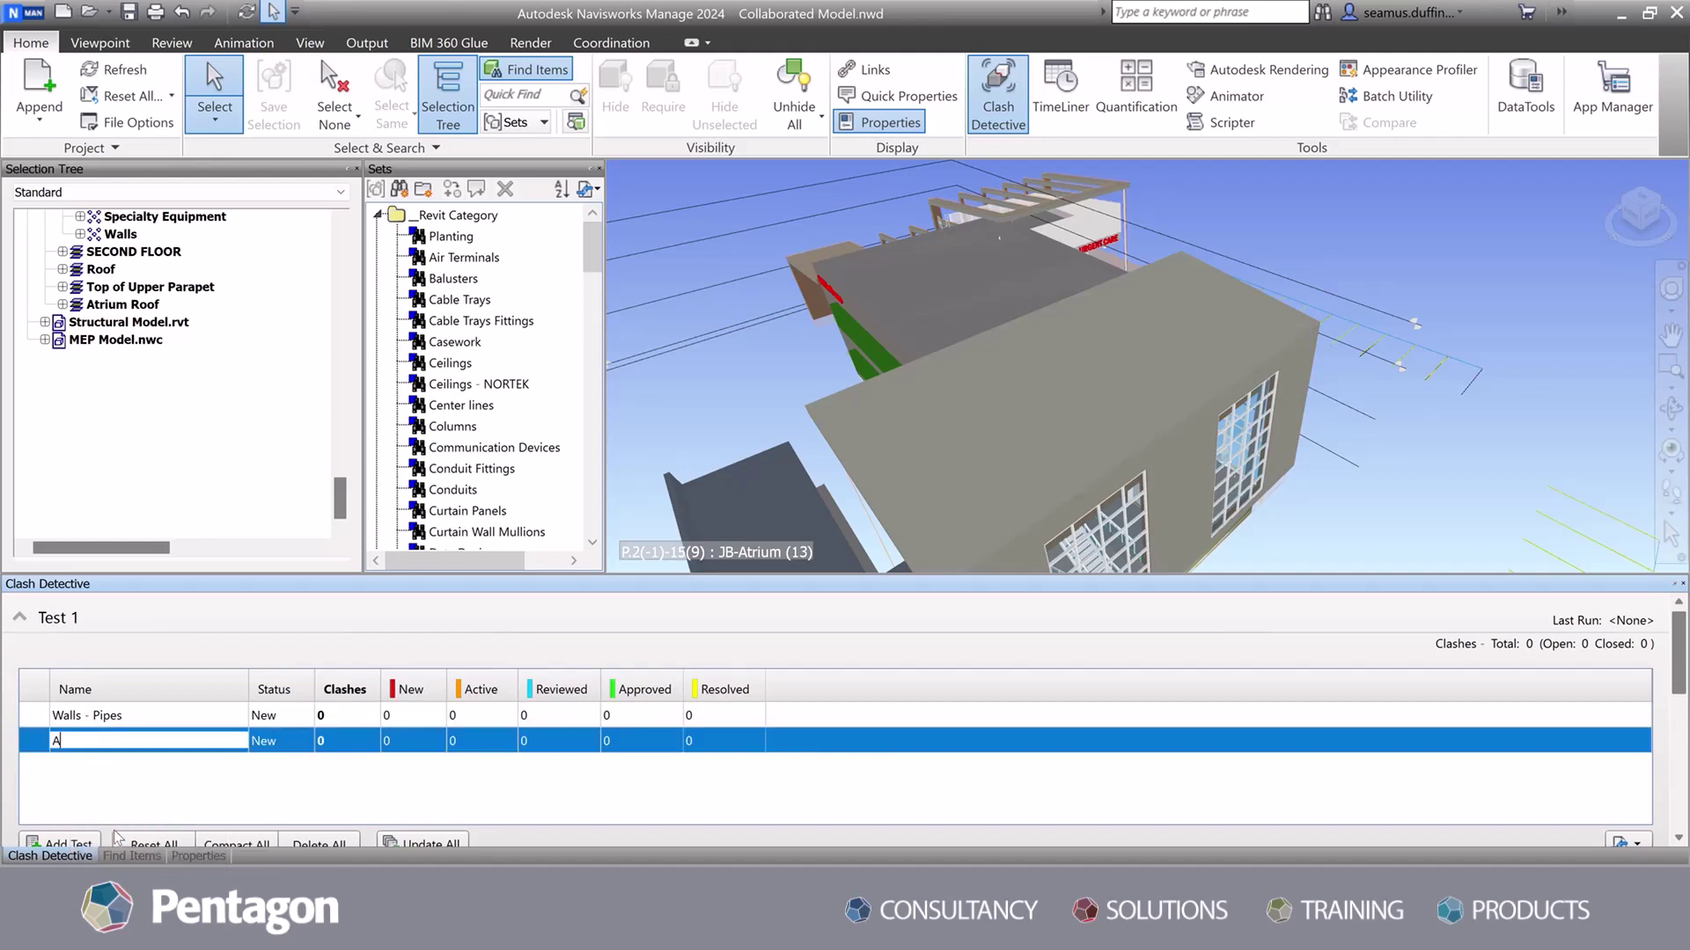
{"action": "type", "text": "rch v Stur"}
{"action": "left_click", "coordinate": [423, 841]}
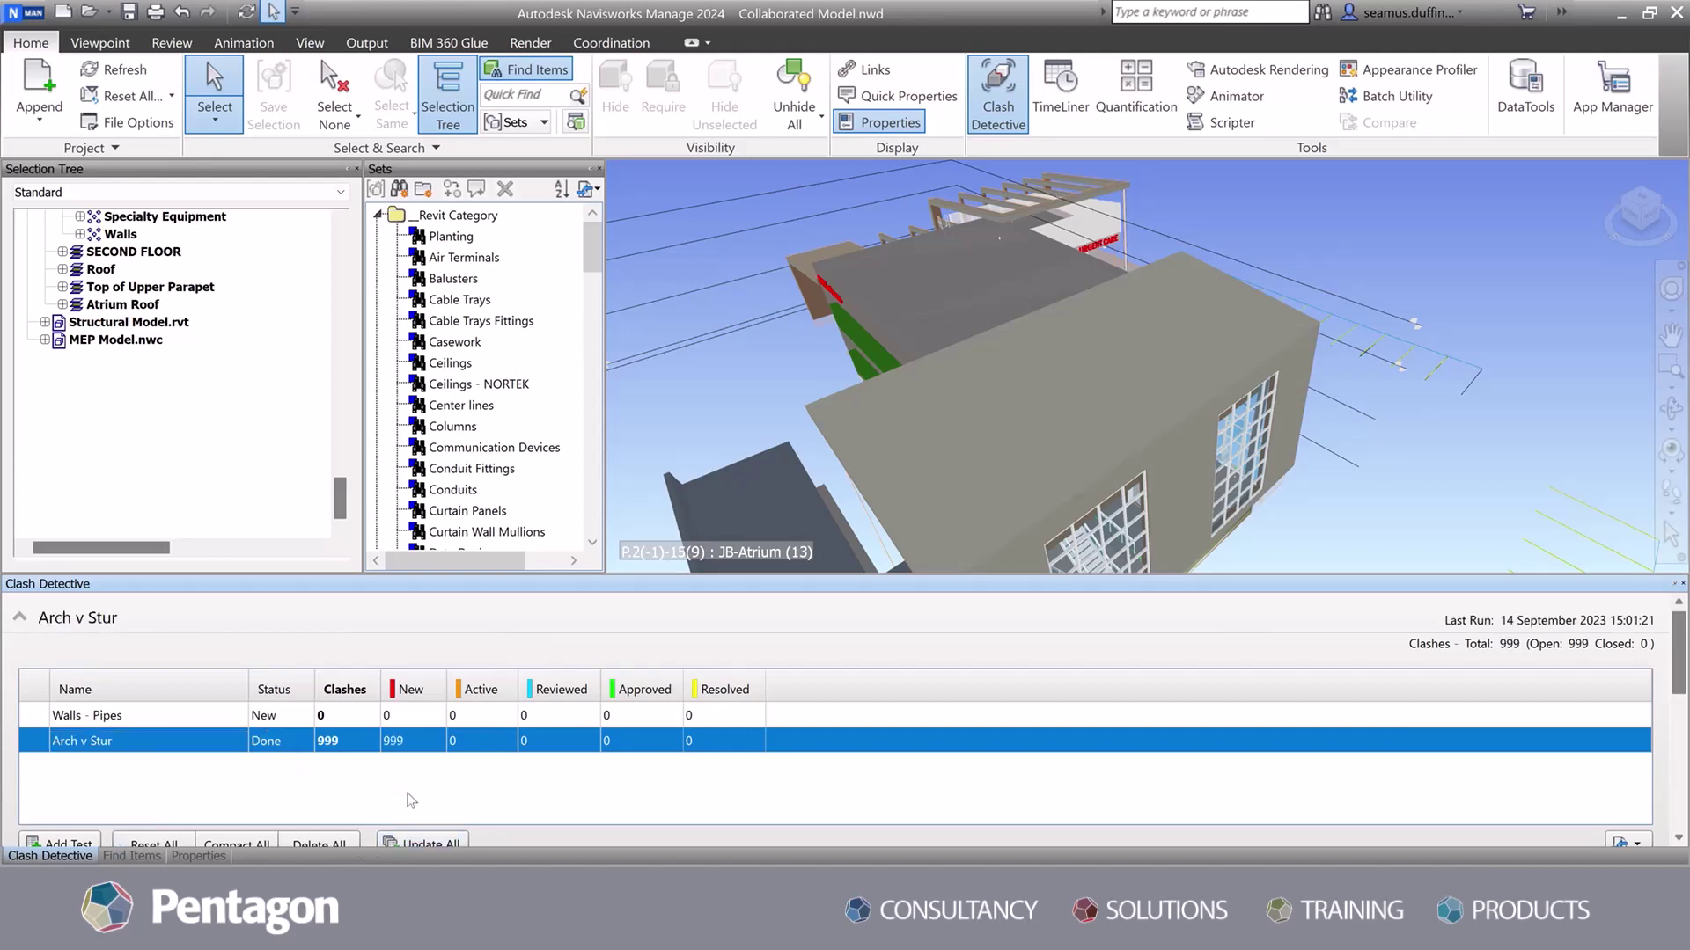
- Add another clash test and name it Arch v MEP
{"action": "right_click", "coordinate": [110, 744]}
{"action": "right_click", "coordinate": [82, 788]}
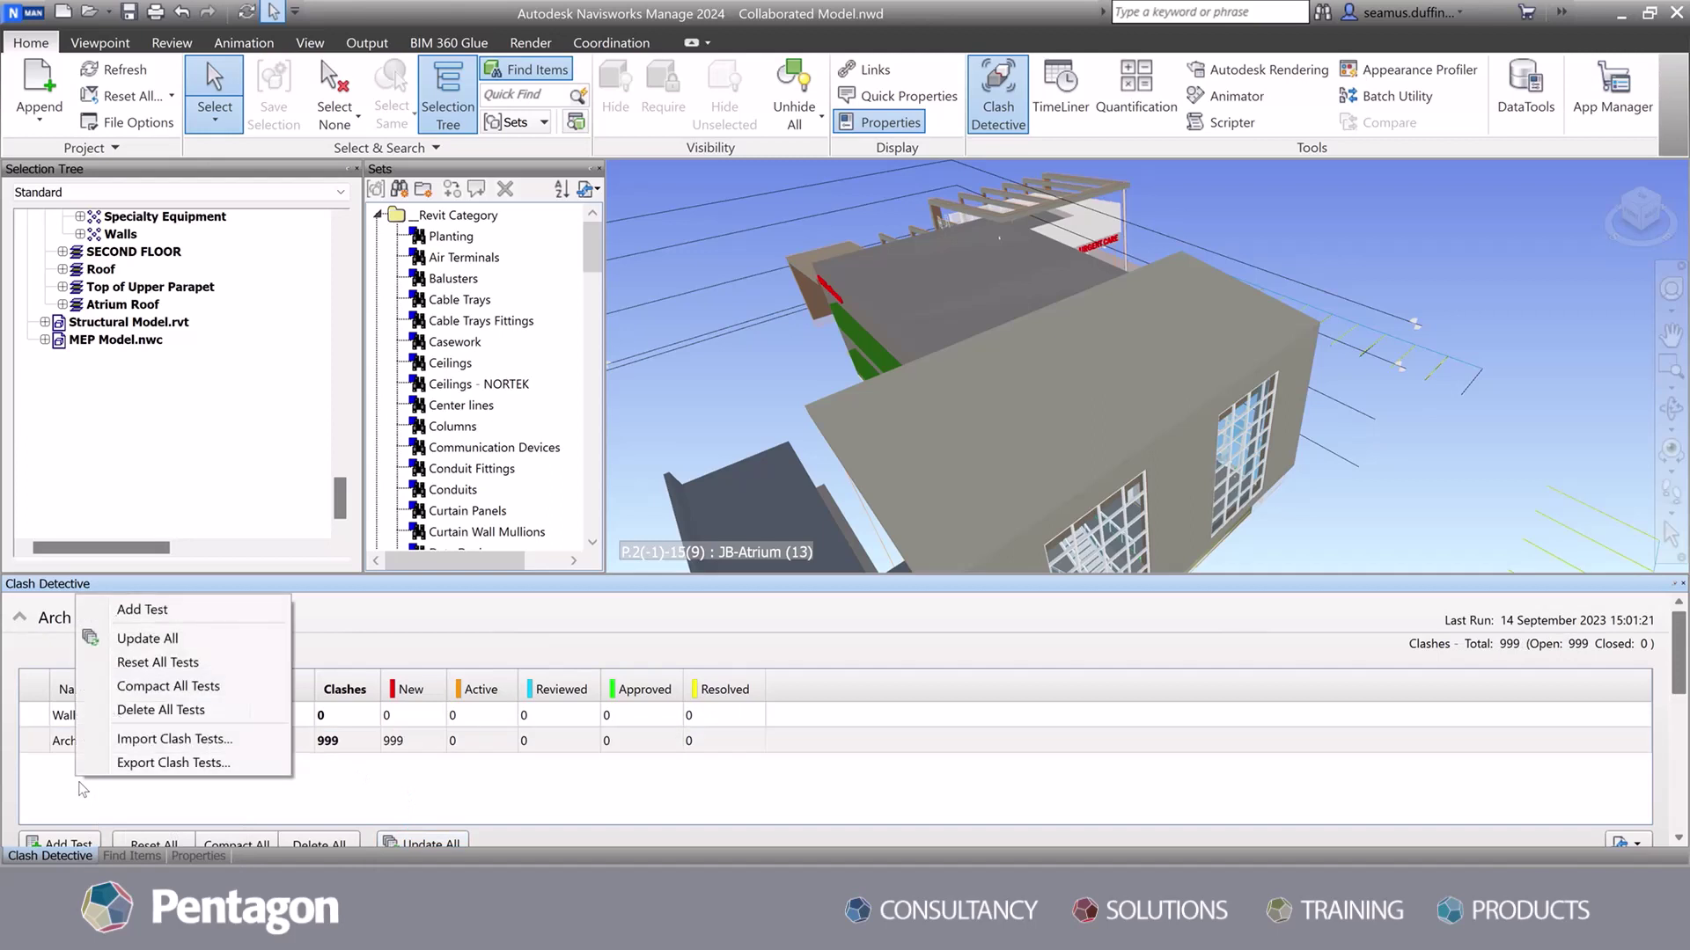
{"action": "left_click", "coordinate": [154, 614]}
{"action": "right_click", "coordinate": [87, 766]}
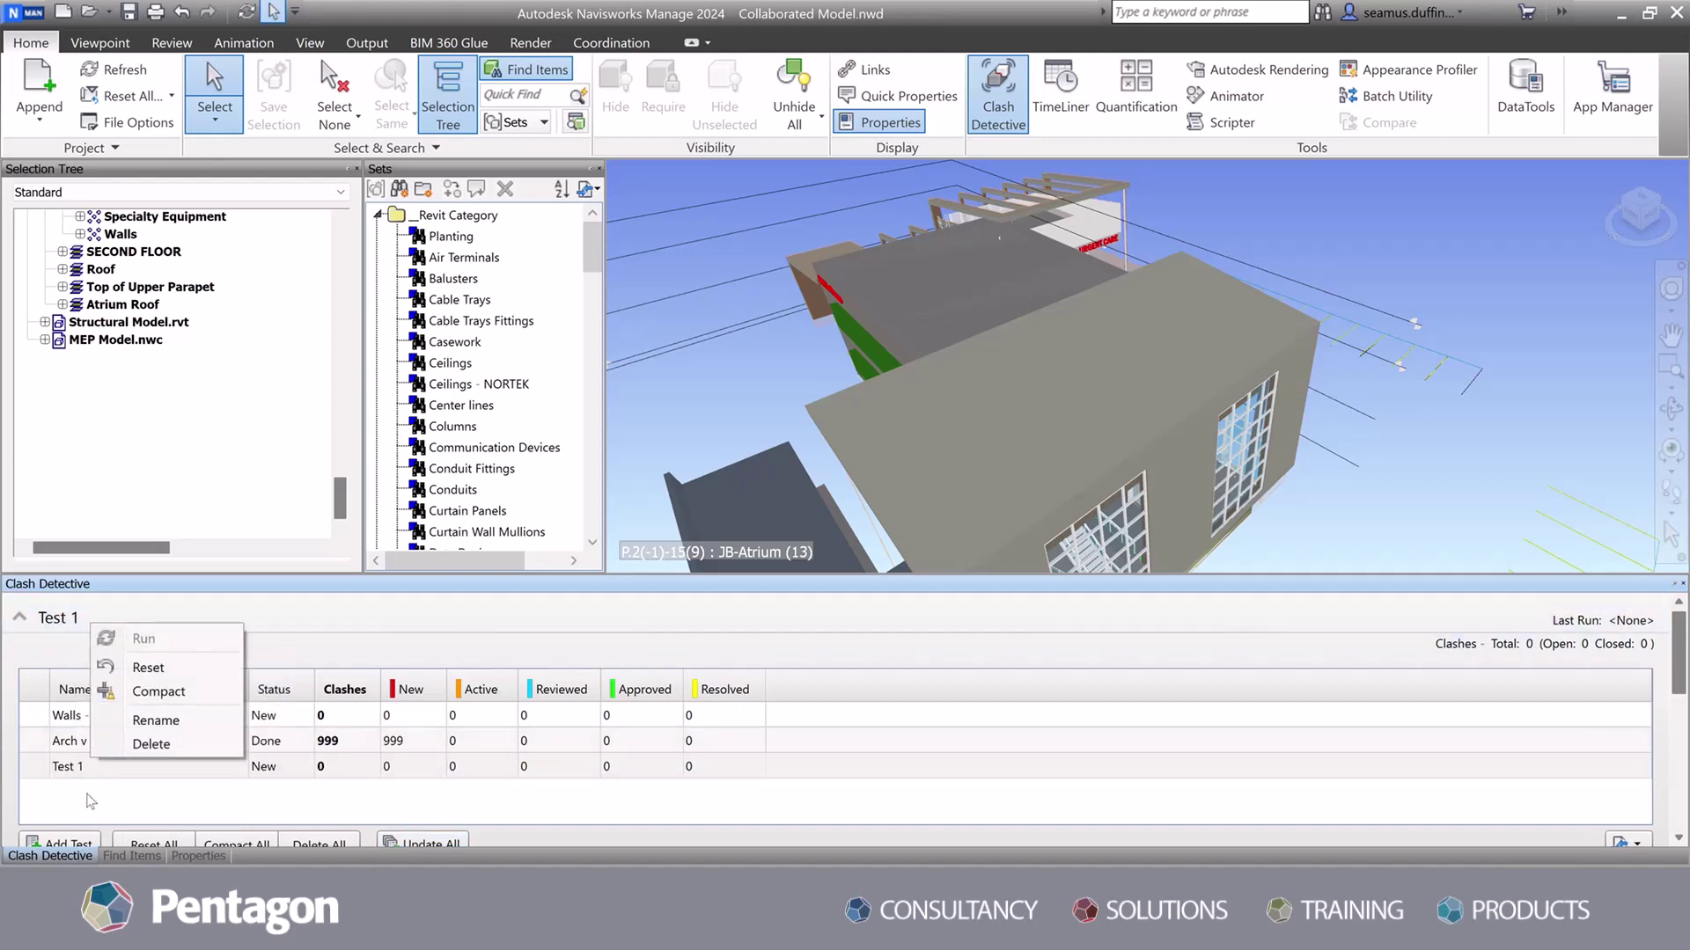
{"action": "left_click", "coordinate": [86, 792]}
{"action": "right_click", "coordinate": [76, 766]}
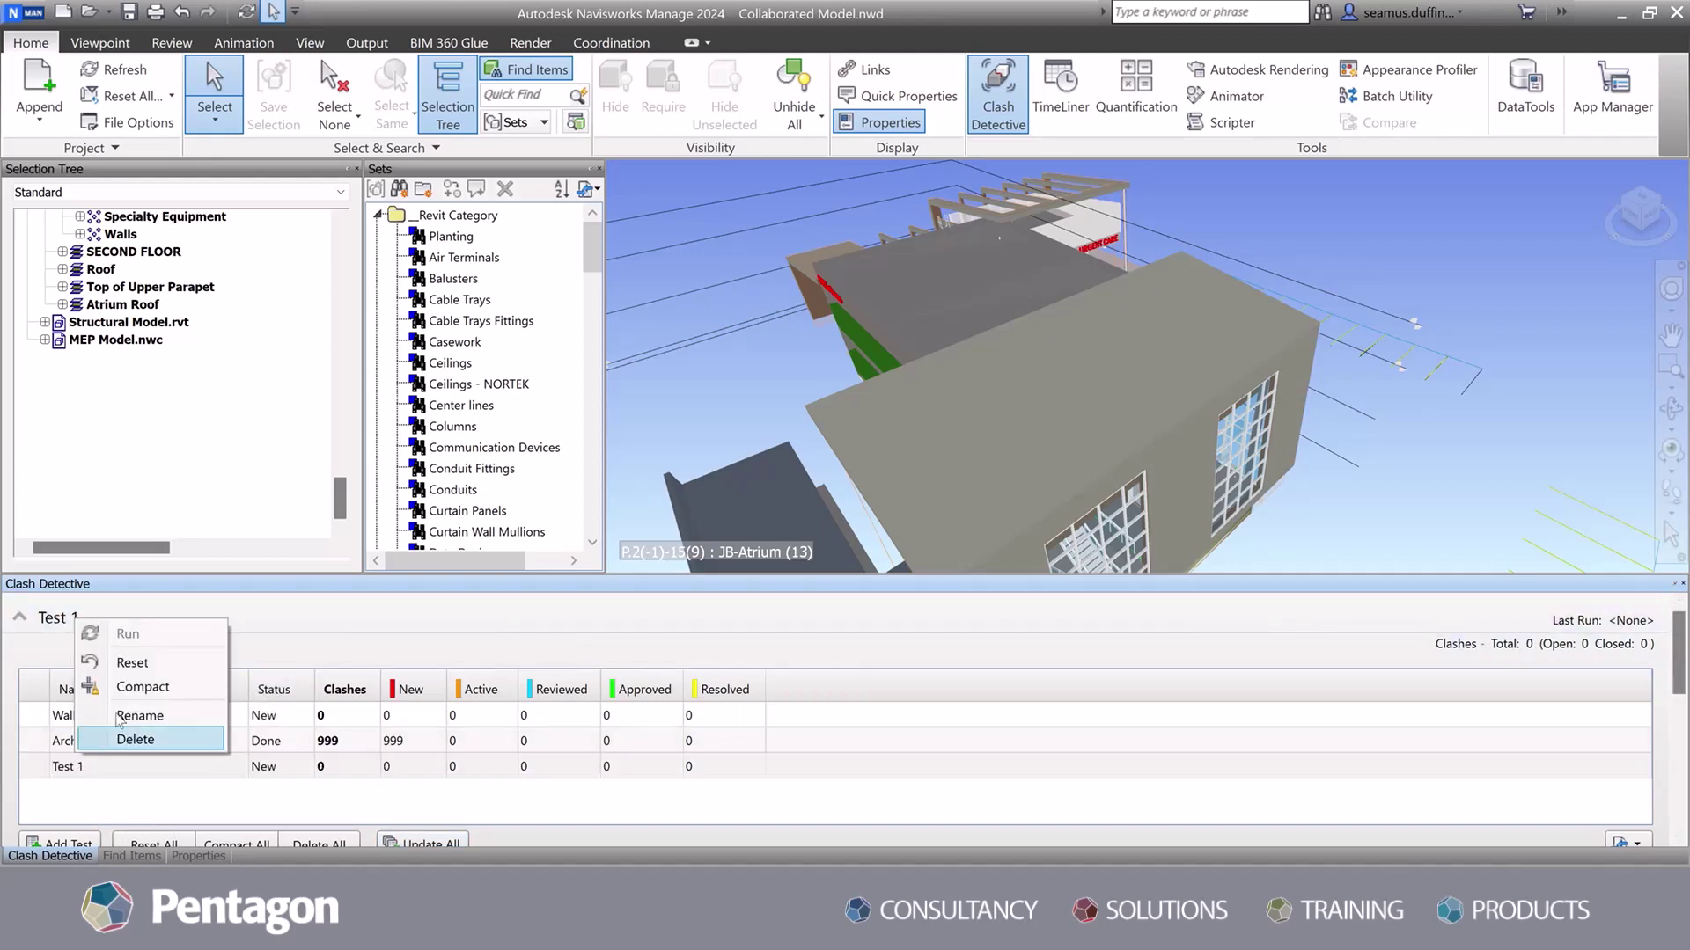
{"action": "left_click", "coordinate": [141, 718]}
{"action": "type", "text": "Arch v"}
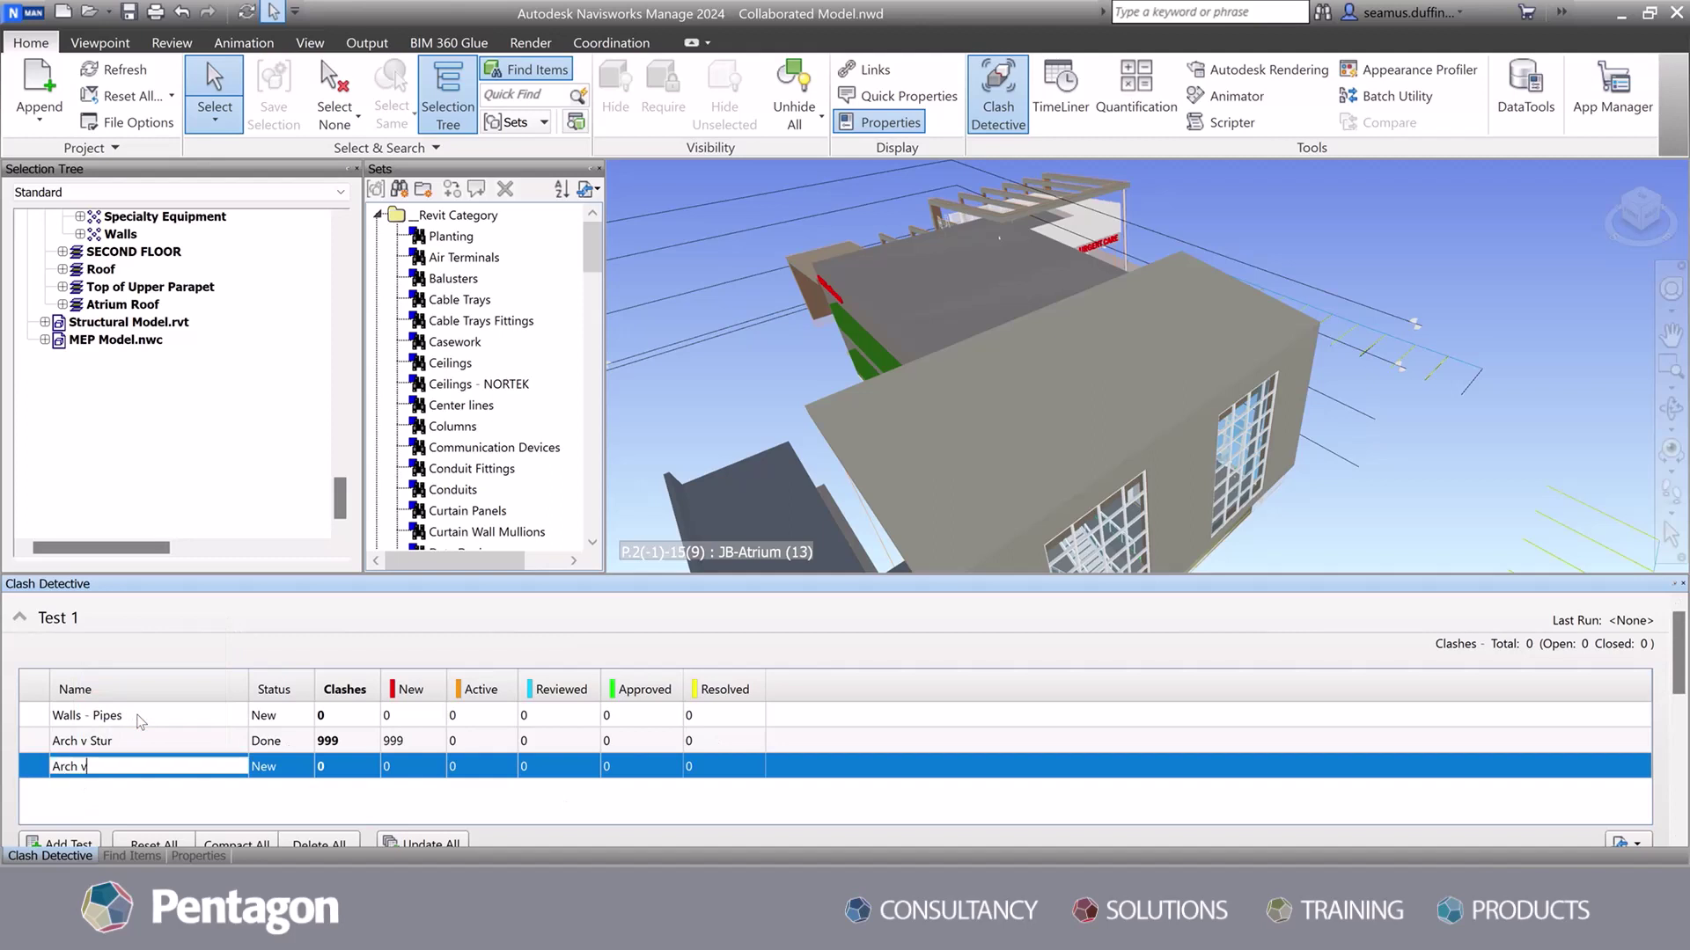
{"action": "type", "text": " MEP"}
- Set Selection A to Architectural Model.rvt and Selection B to MEP Model.nwc, and run the clash tests
{"action": "left_click_drag", "start_coordinate": [1676, 653], "coordinate": [1672, 749]}
{"action": "left_click", "coordinate": [51, 689]}
{"action": "left_click", "coordinate": [101, 706]}
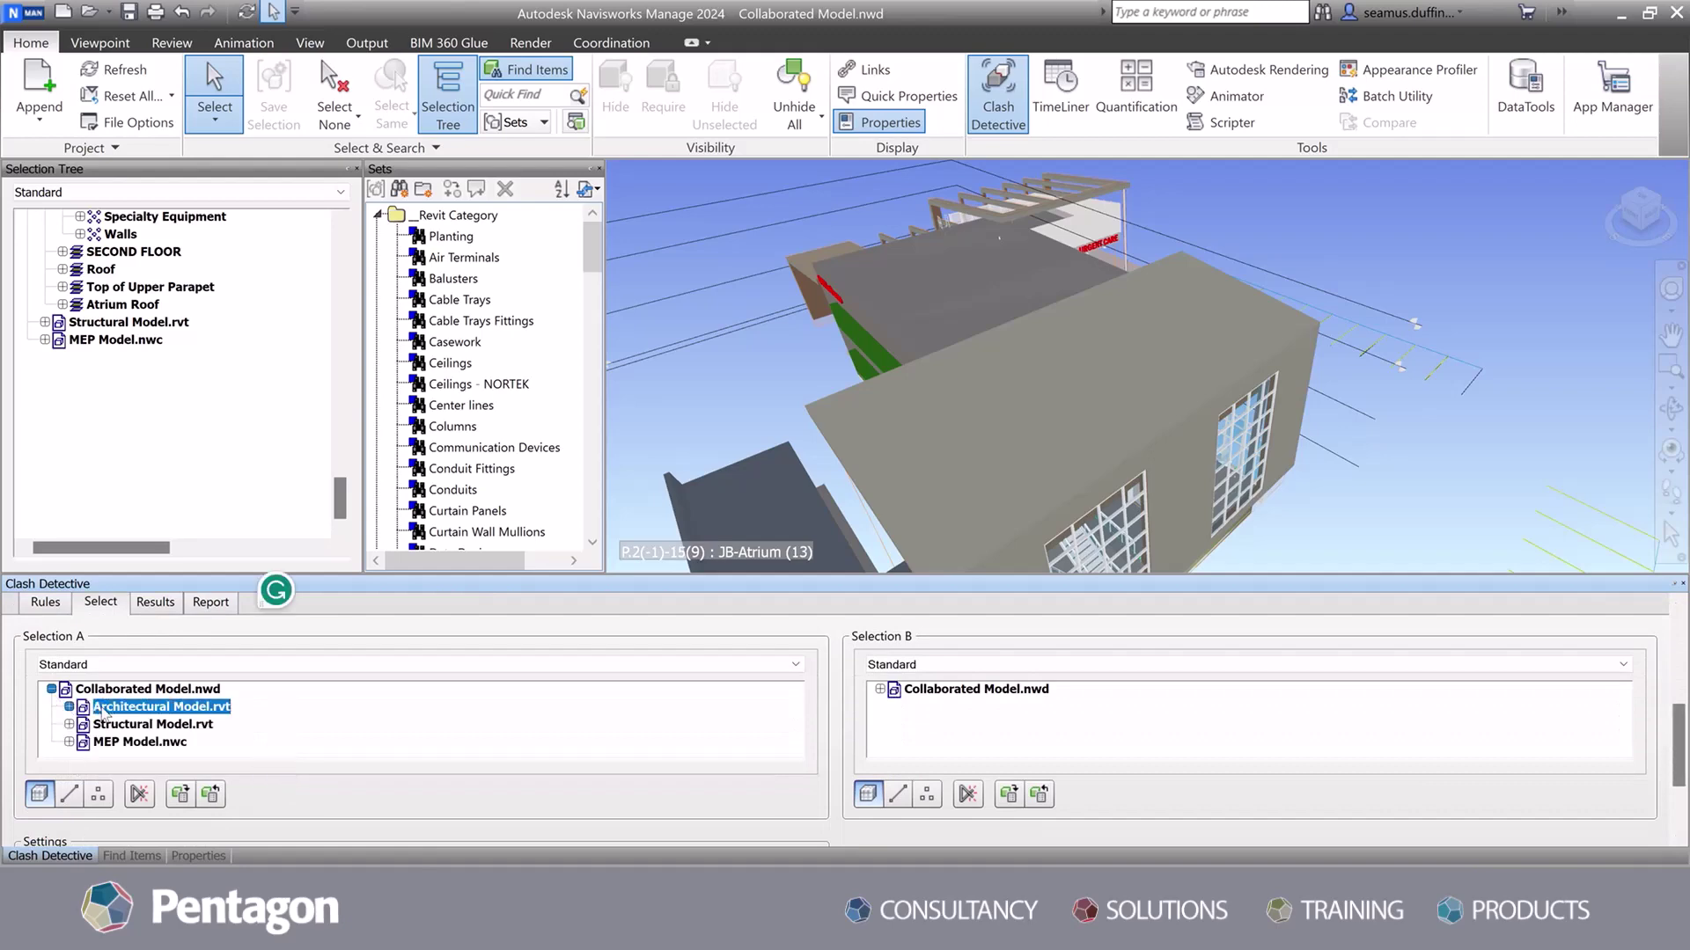
{"action": "left_click", "coordinate": [880, 689]}
{"action": "left_click", "coordinate": [906, 743]}
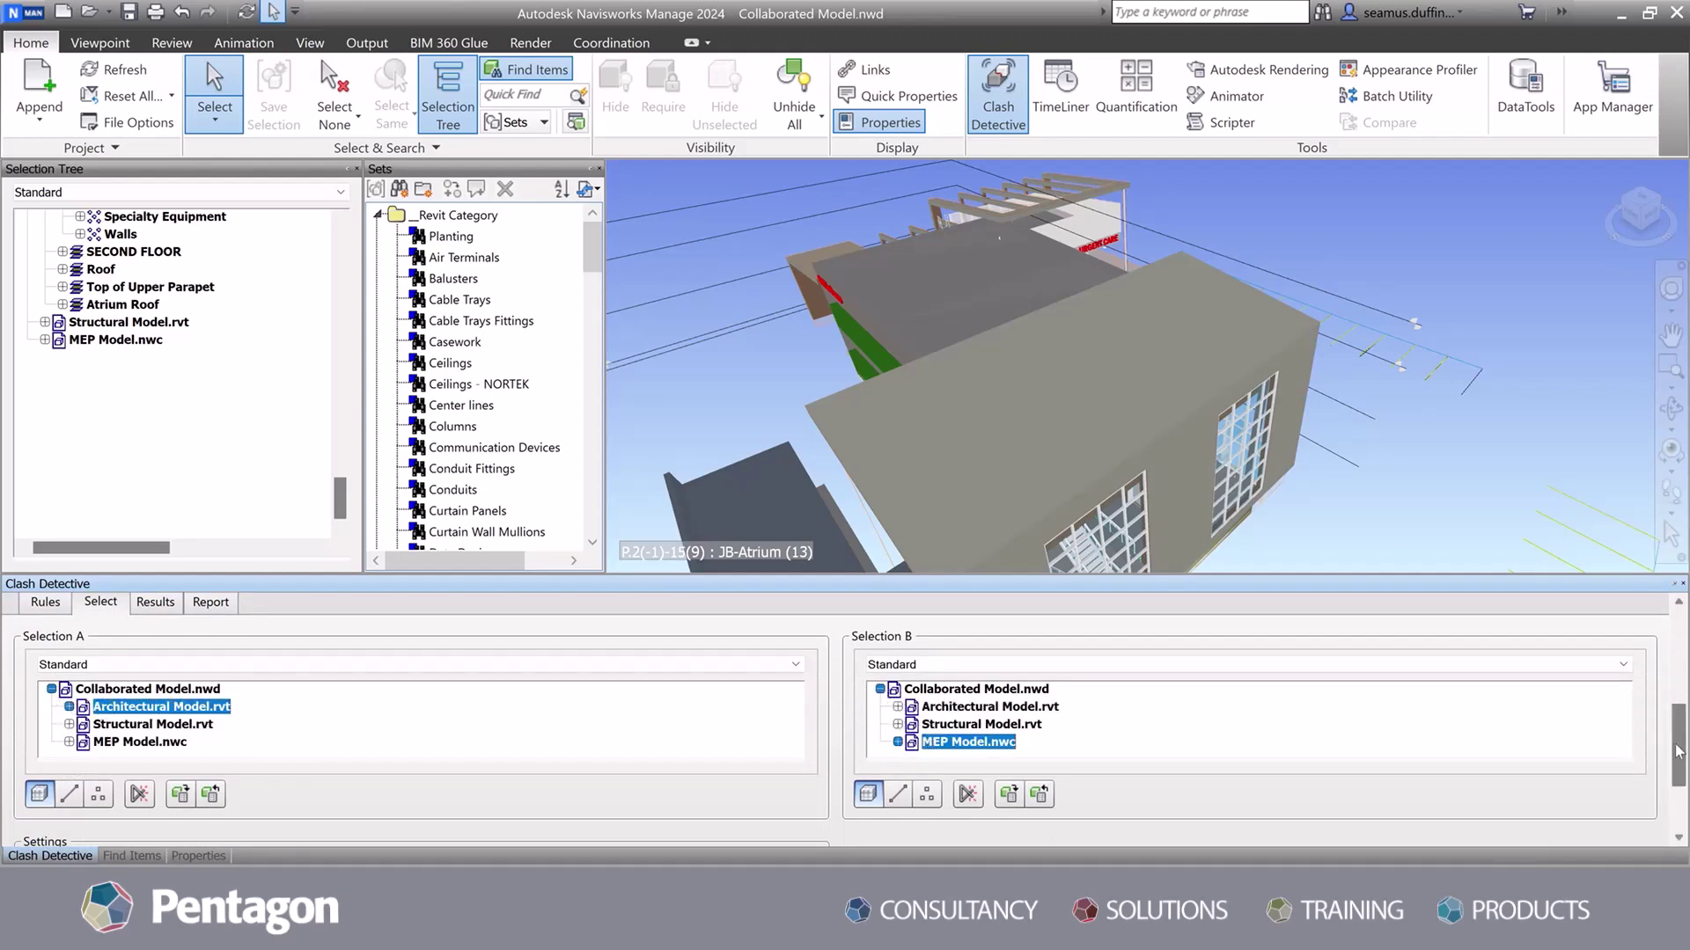
{"action": "left_click_drag", "start_coordinate": [1673, 748], "coordinate": [1674, 792]}
{"action": "left_click", "coordinate": [891, 773]}
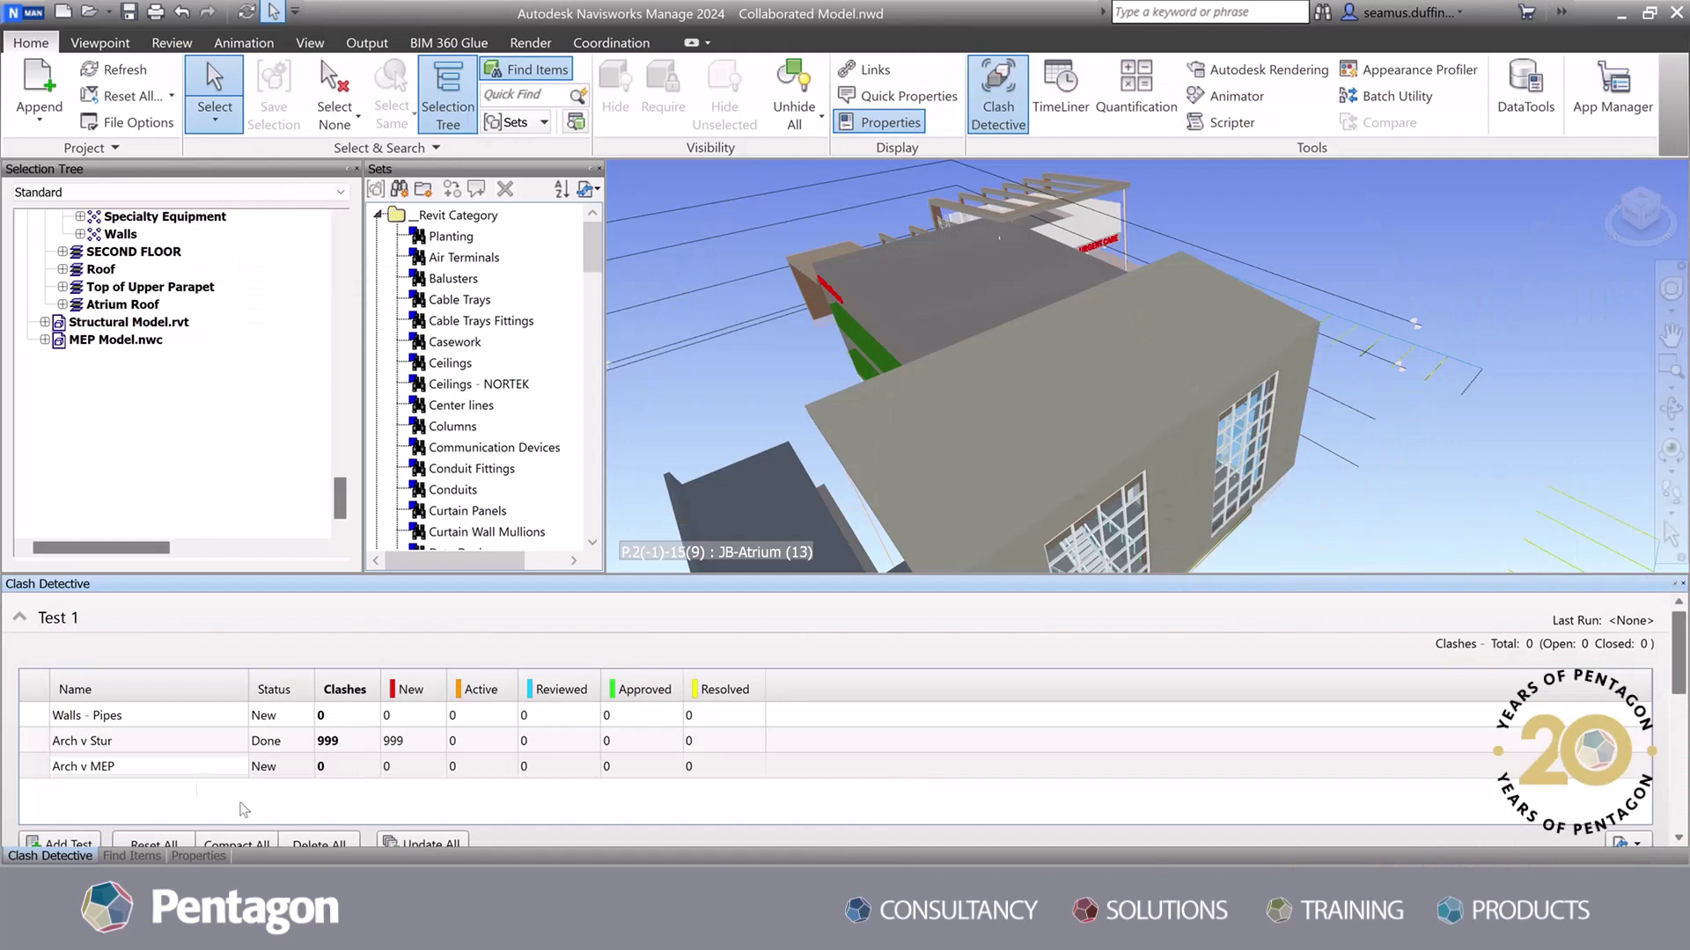
{"action": "left_click", "coordinate": [428, 842]}
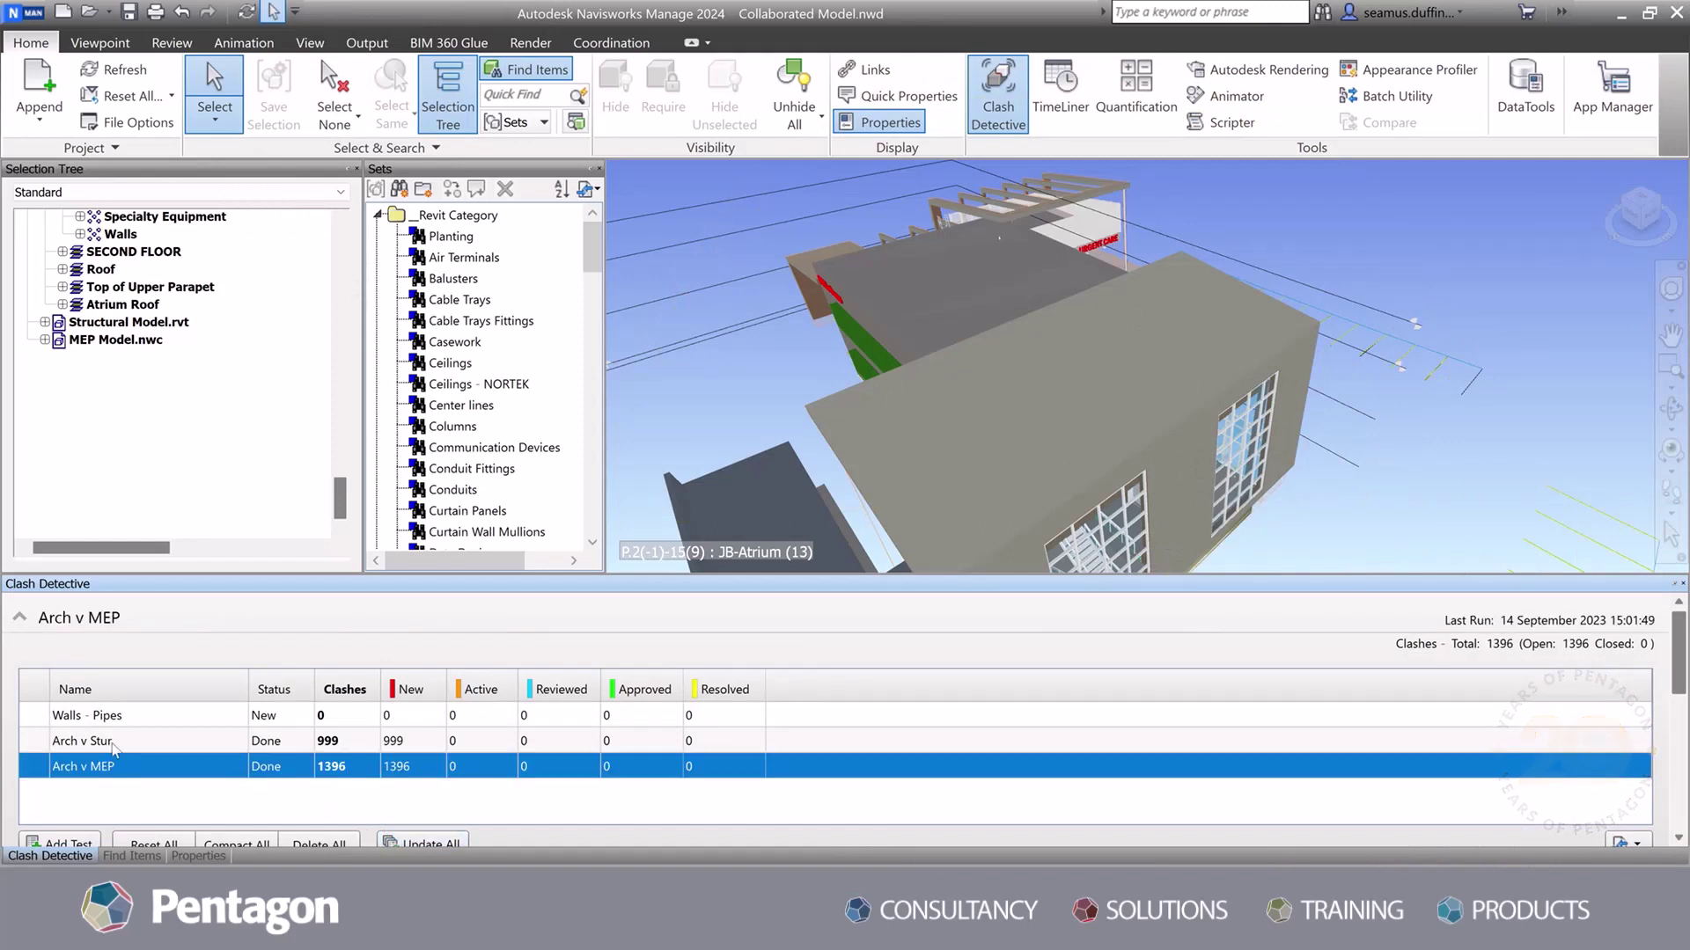
- Unhide all hidden elements in the collaborated model
{"action": "scroll", "coordinate": [1218, 465], "scroll_direction": "down", "scroll_amount": 1}
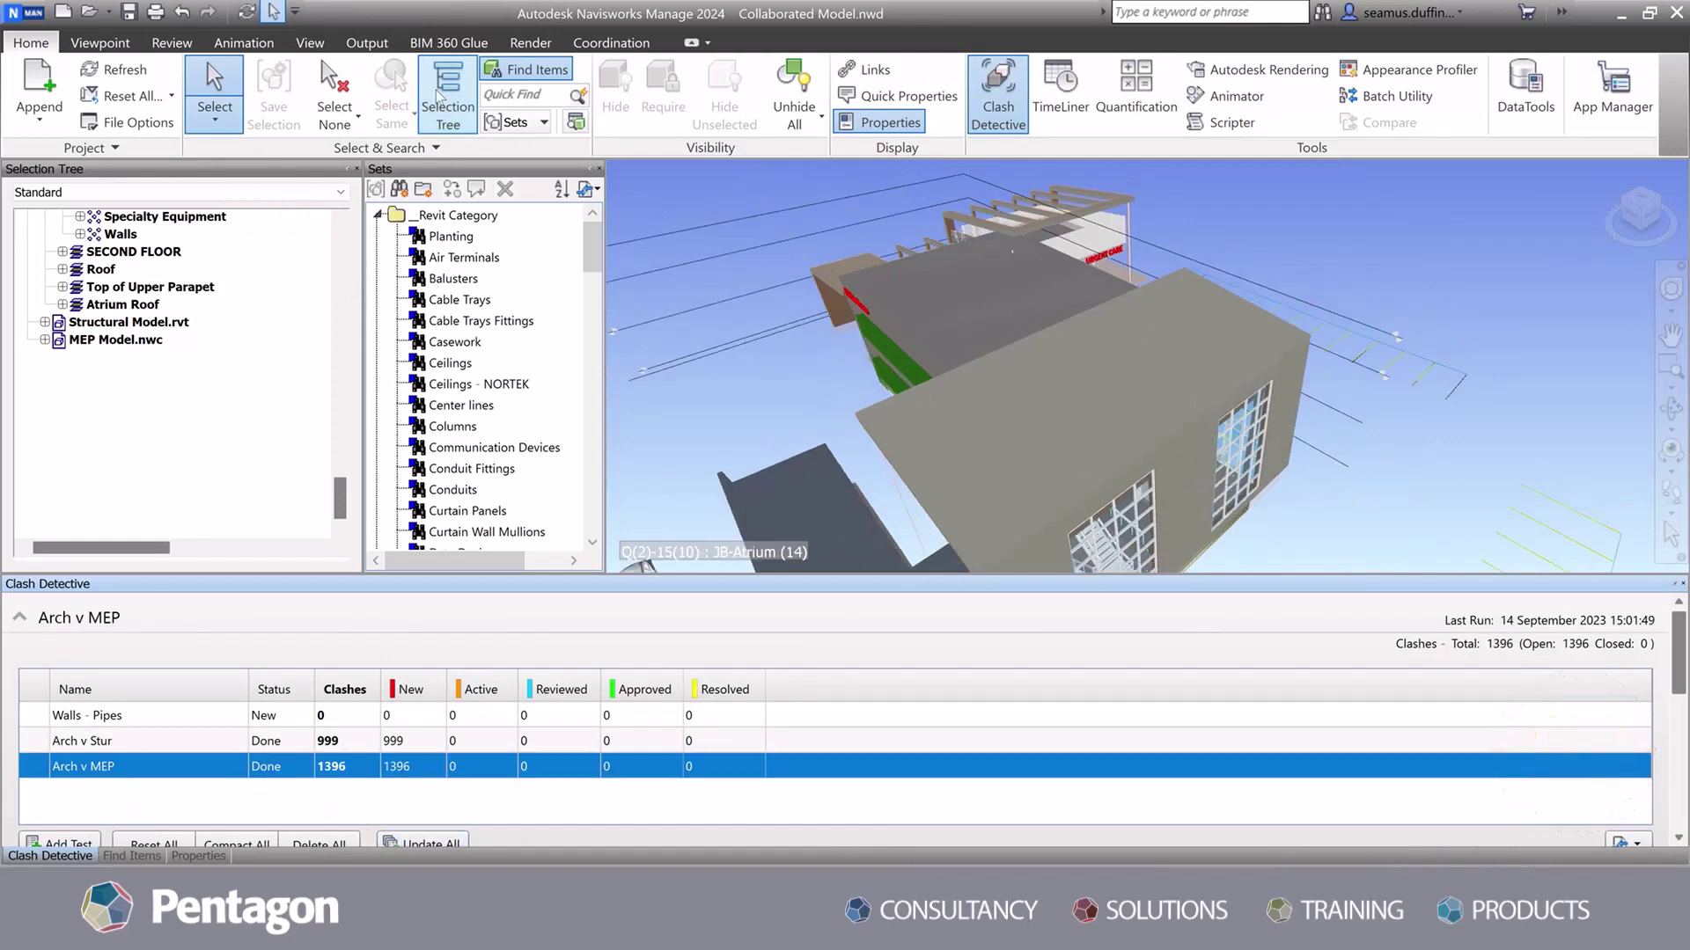
{"action": "left_click", "coordinate": [791, 83]}
- Update all outdated clash tests and re-run Arch v MEP on its own
{"action": "left_click", "coordinate": [88, 768]}
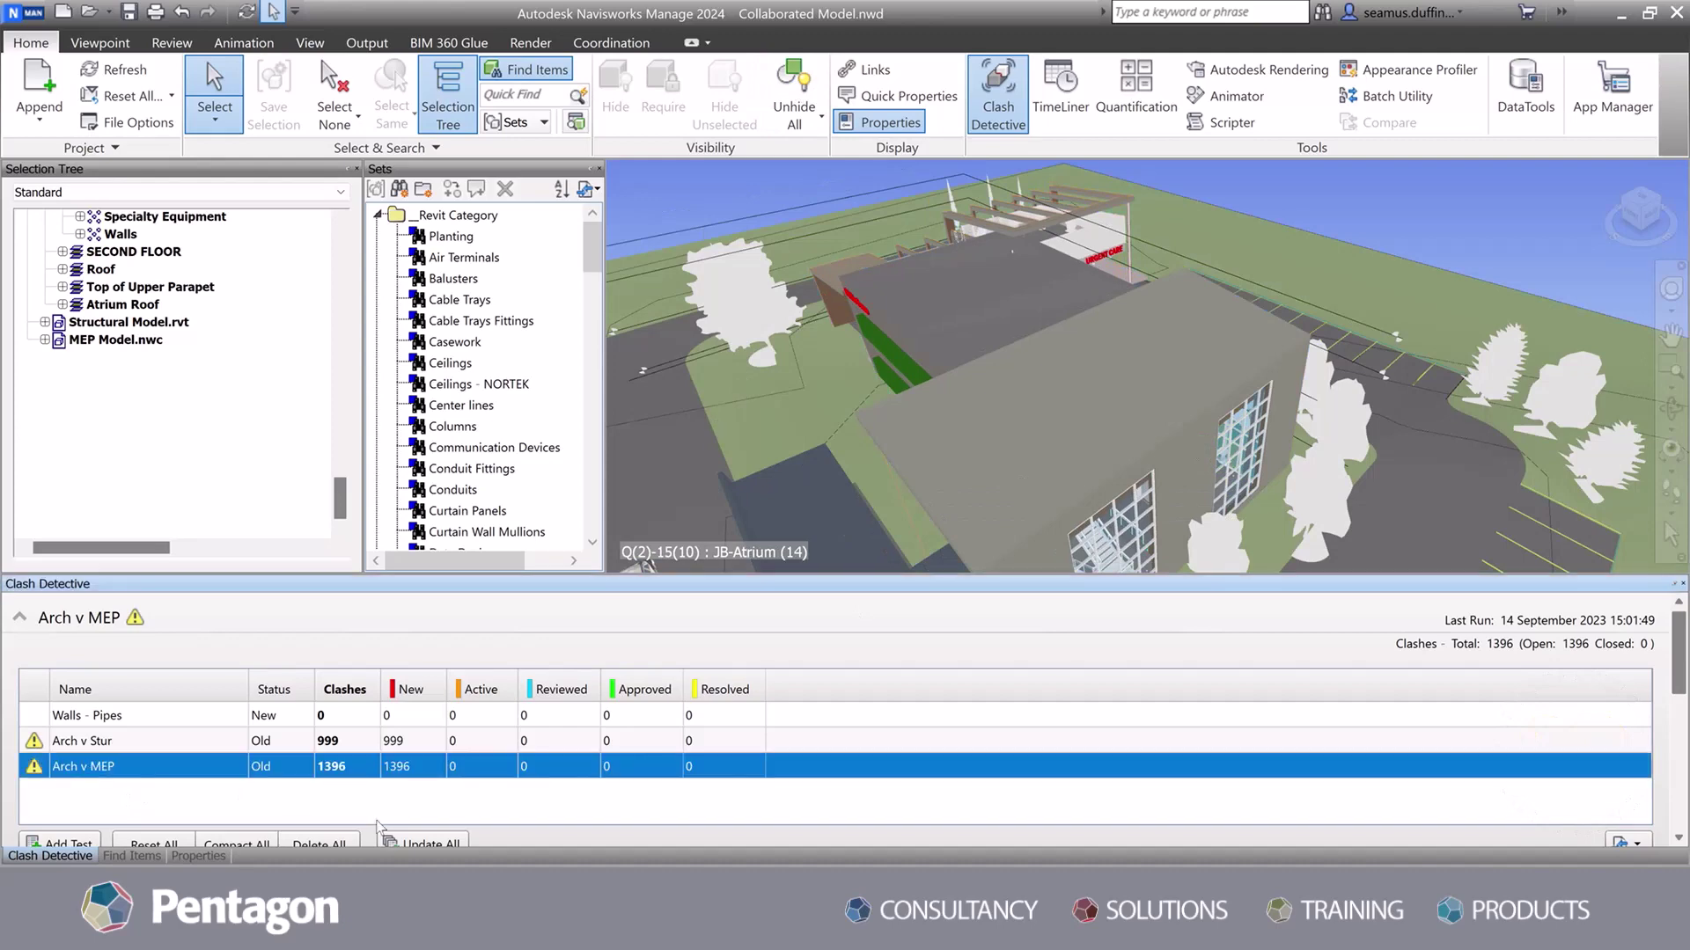
{"action": "left_click", "coordinate": [382, 840]}
{"action": "right_click", "coordinate": [189, 768]}
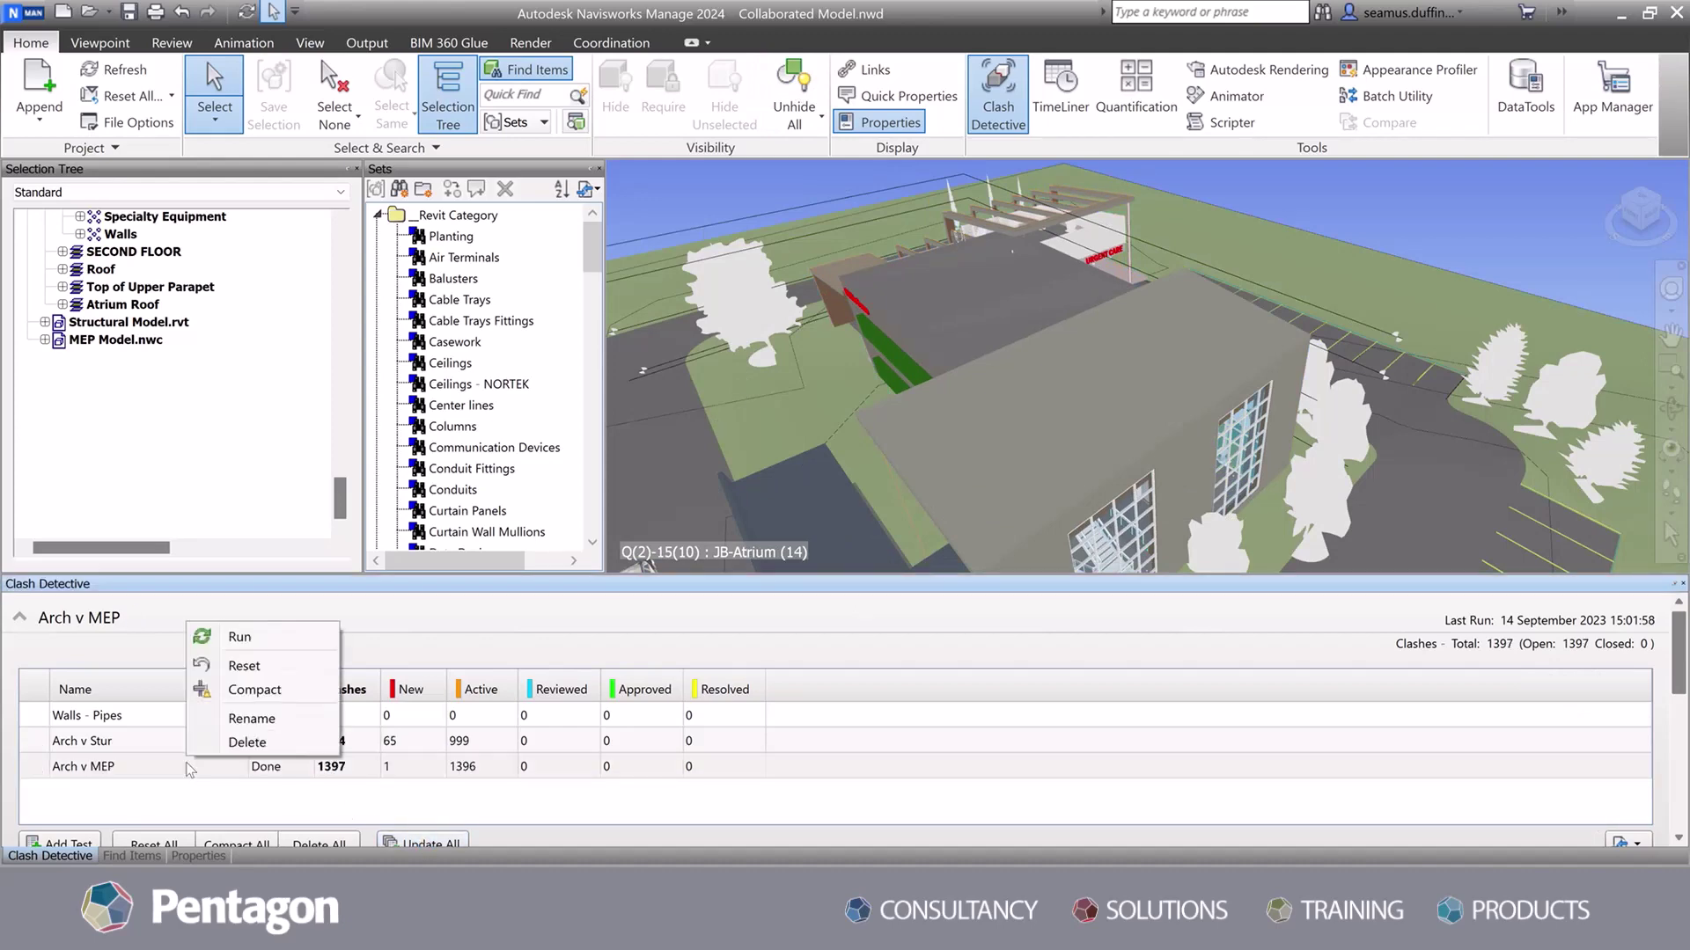
{"action": "left_click", "coordinate": [239, 636]}
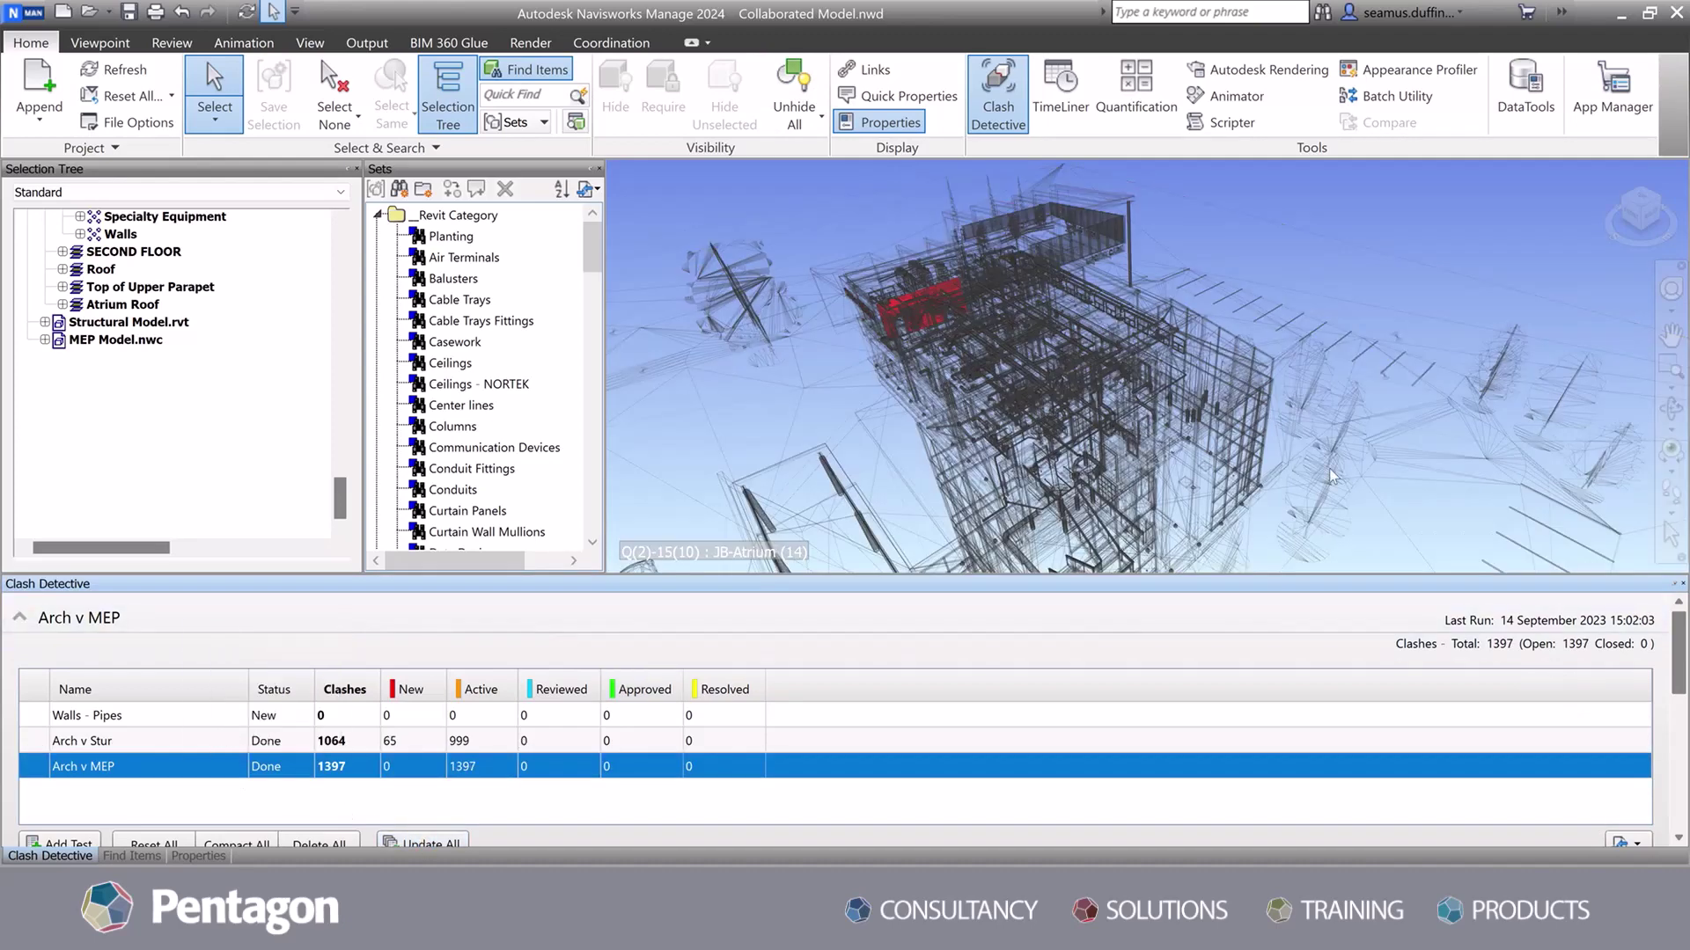
- Review the Arch v MEP clash results and the two clashing items' positions in the model hierarchy
{"action": "middle_click_drag", "start_coordinate": [836, 381], "coordinate": [1025, 458], "text": "shift"}
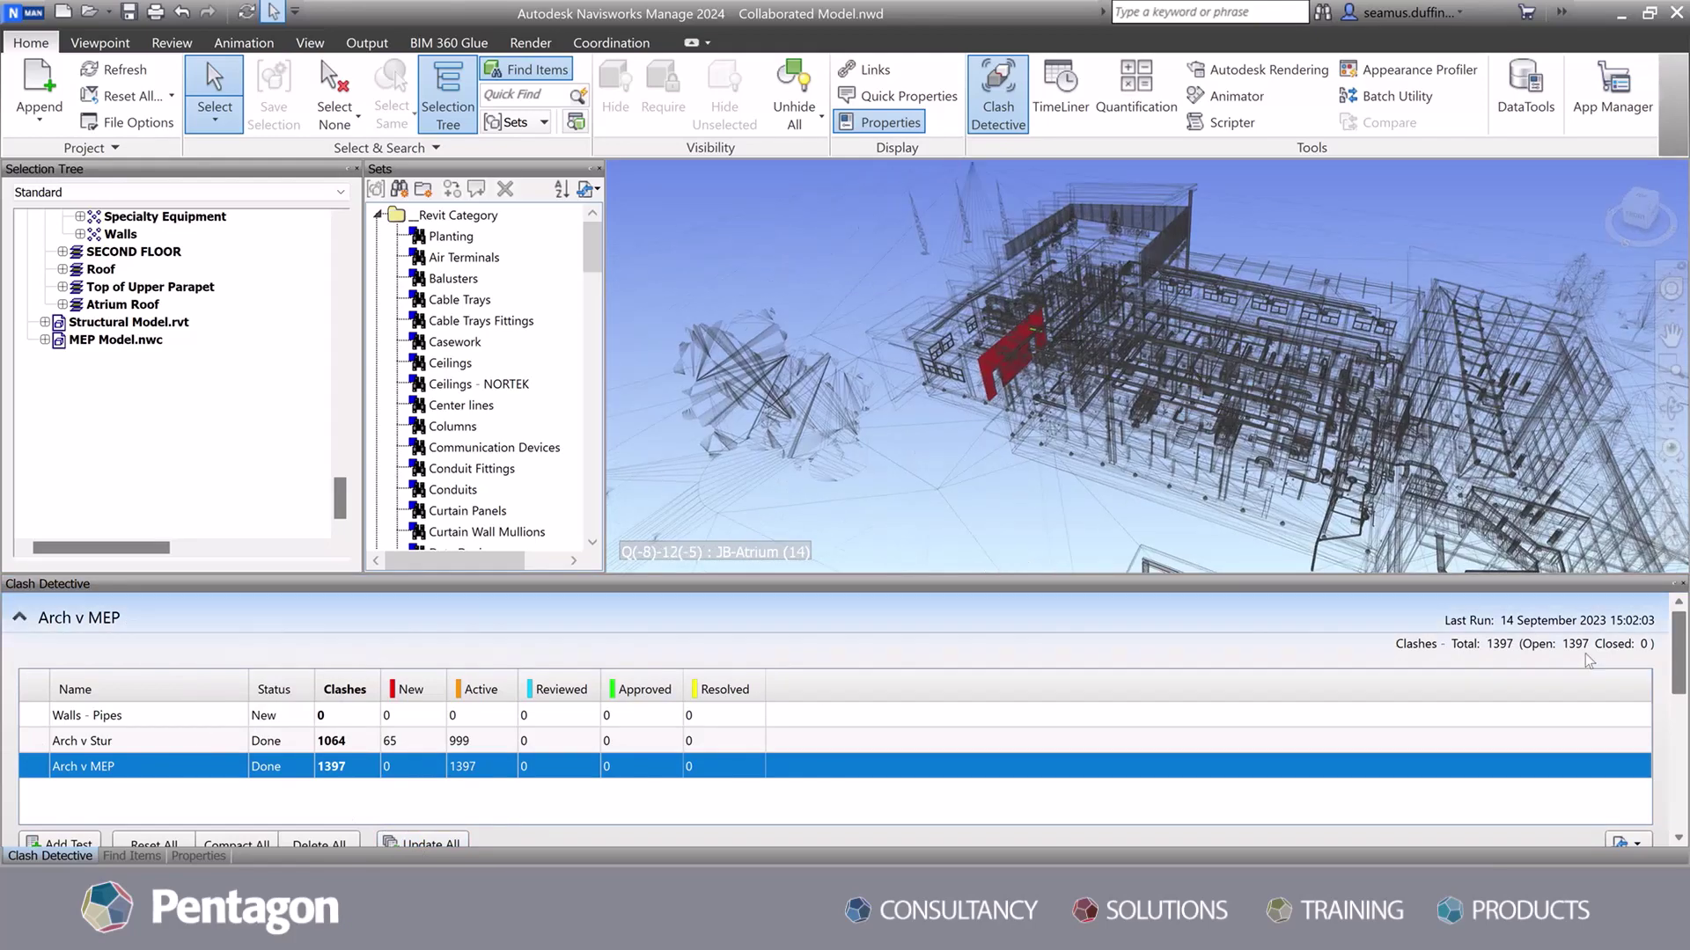
{"action": "left_click_drag", "start_coordinate": [1675, 644], "coordinate": [1677, 734]}
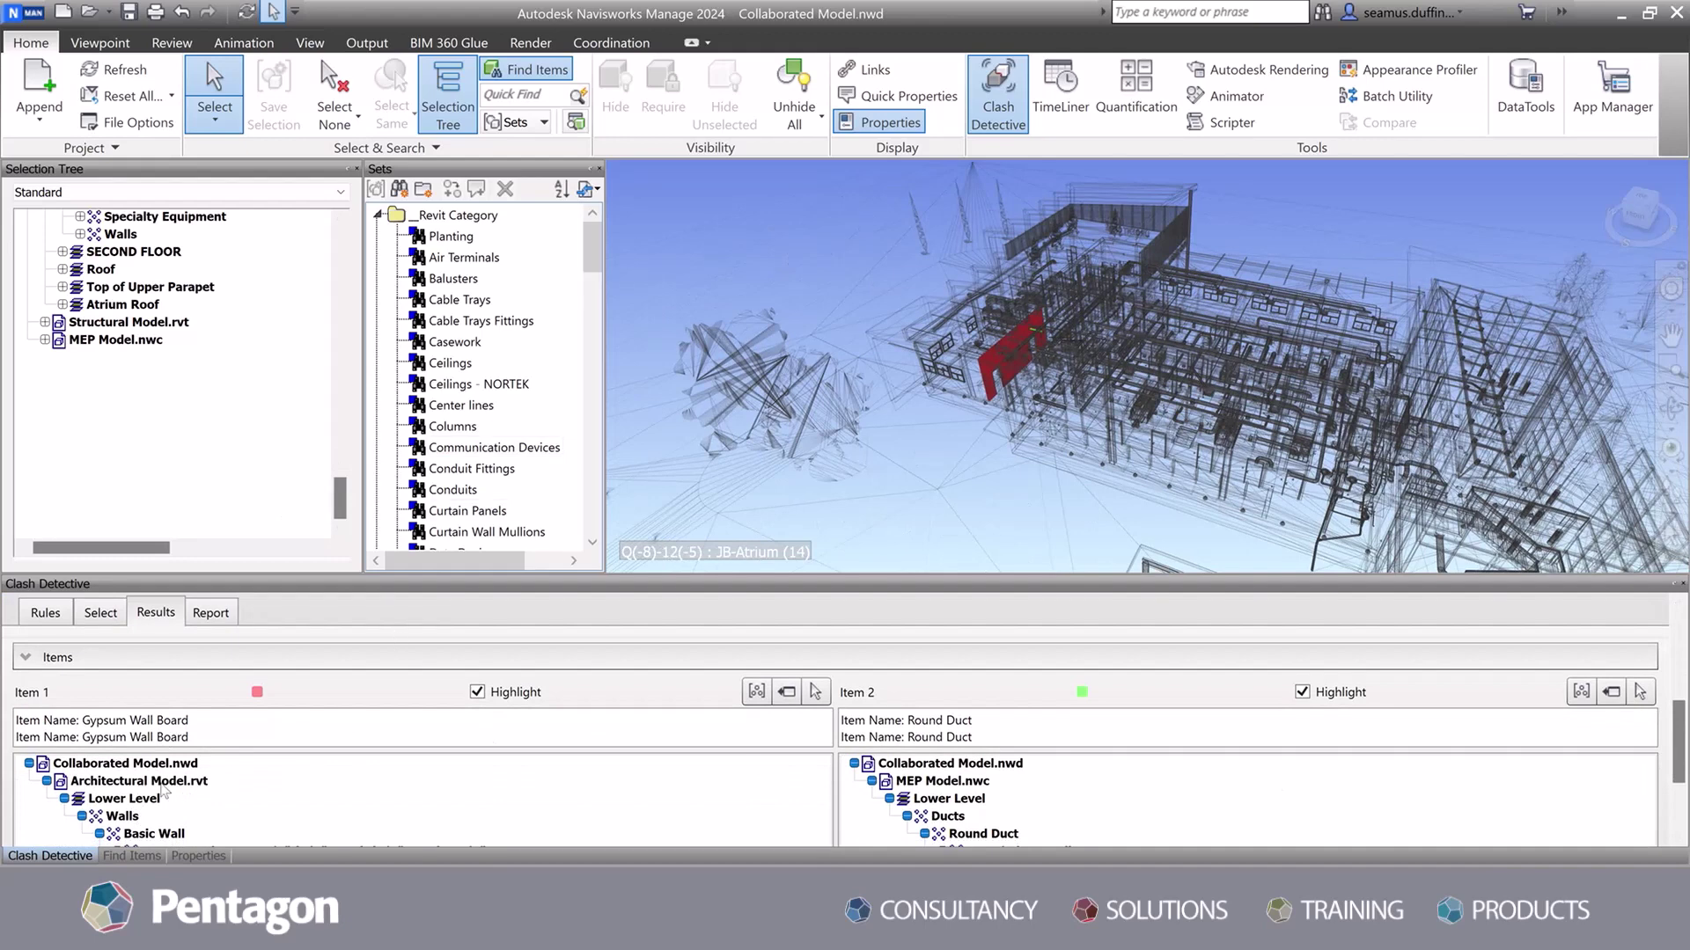
{"action": "mouse_move", "coordinate": [1674, 744]}
{"action": "left_mouse_down"}
{"action": "mouse_move", "coordinate": [1675, 805]}
{"action": "mouse_move", "coordinate": [1674, 769]}
{"action": "left_mouse_up"}
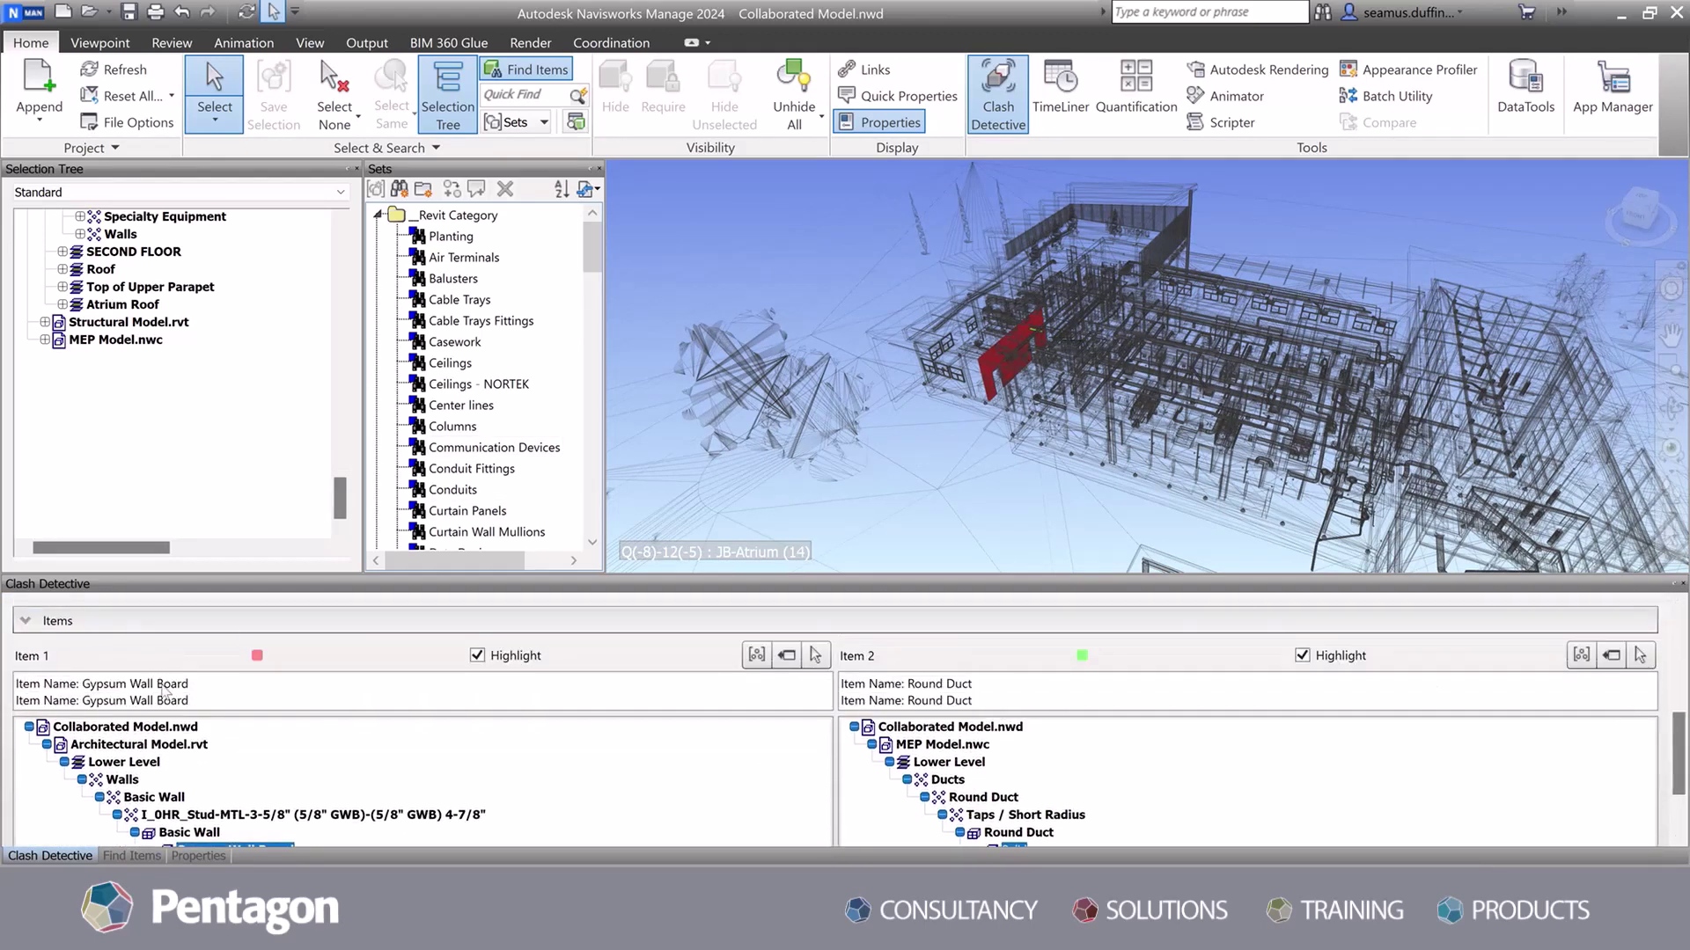
{"action": "scroll", "coordinate": [539, 727], "scroll_direction": "up", "scroll_amount": 5}
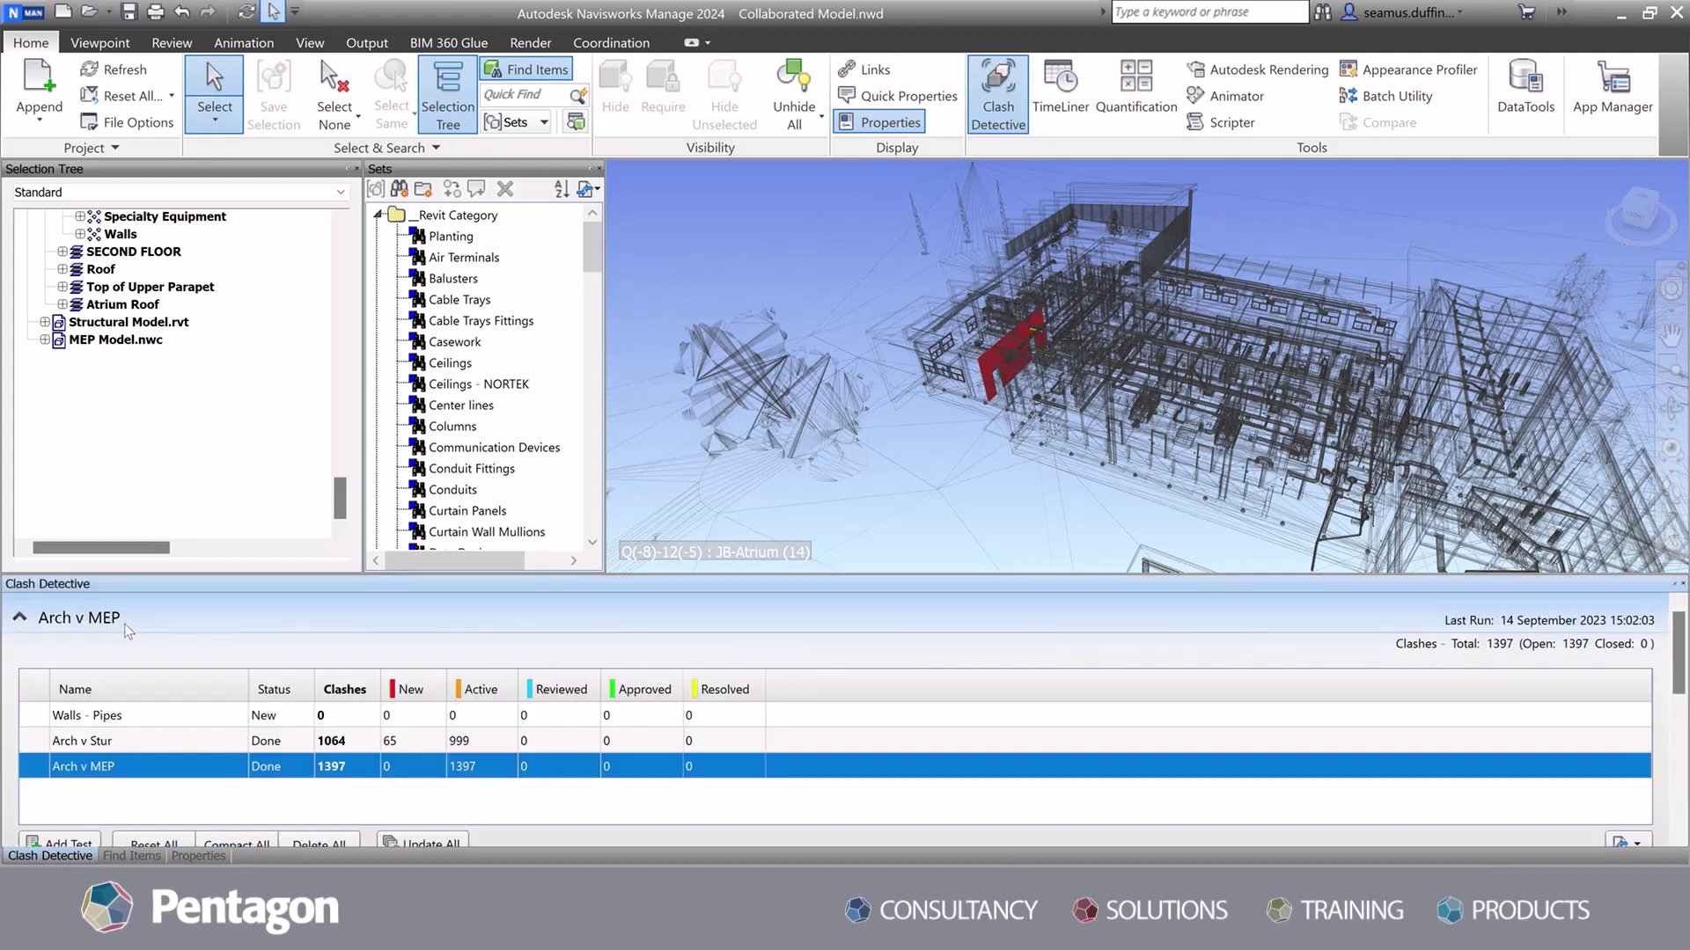
- Select all casework elements with the Casework search set and update that set
{"action": "left_click", "coordinate": [450, 345]}
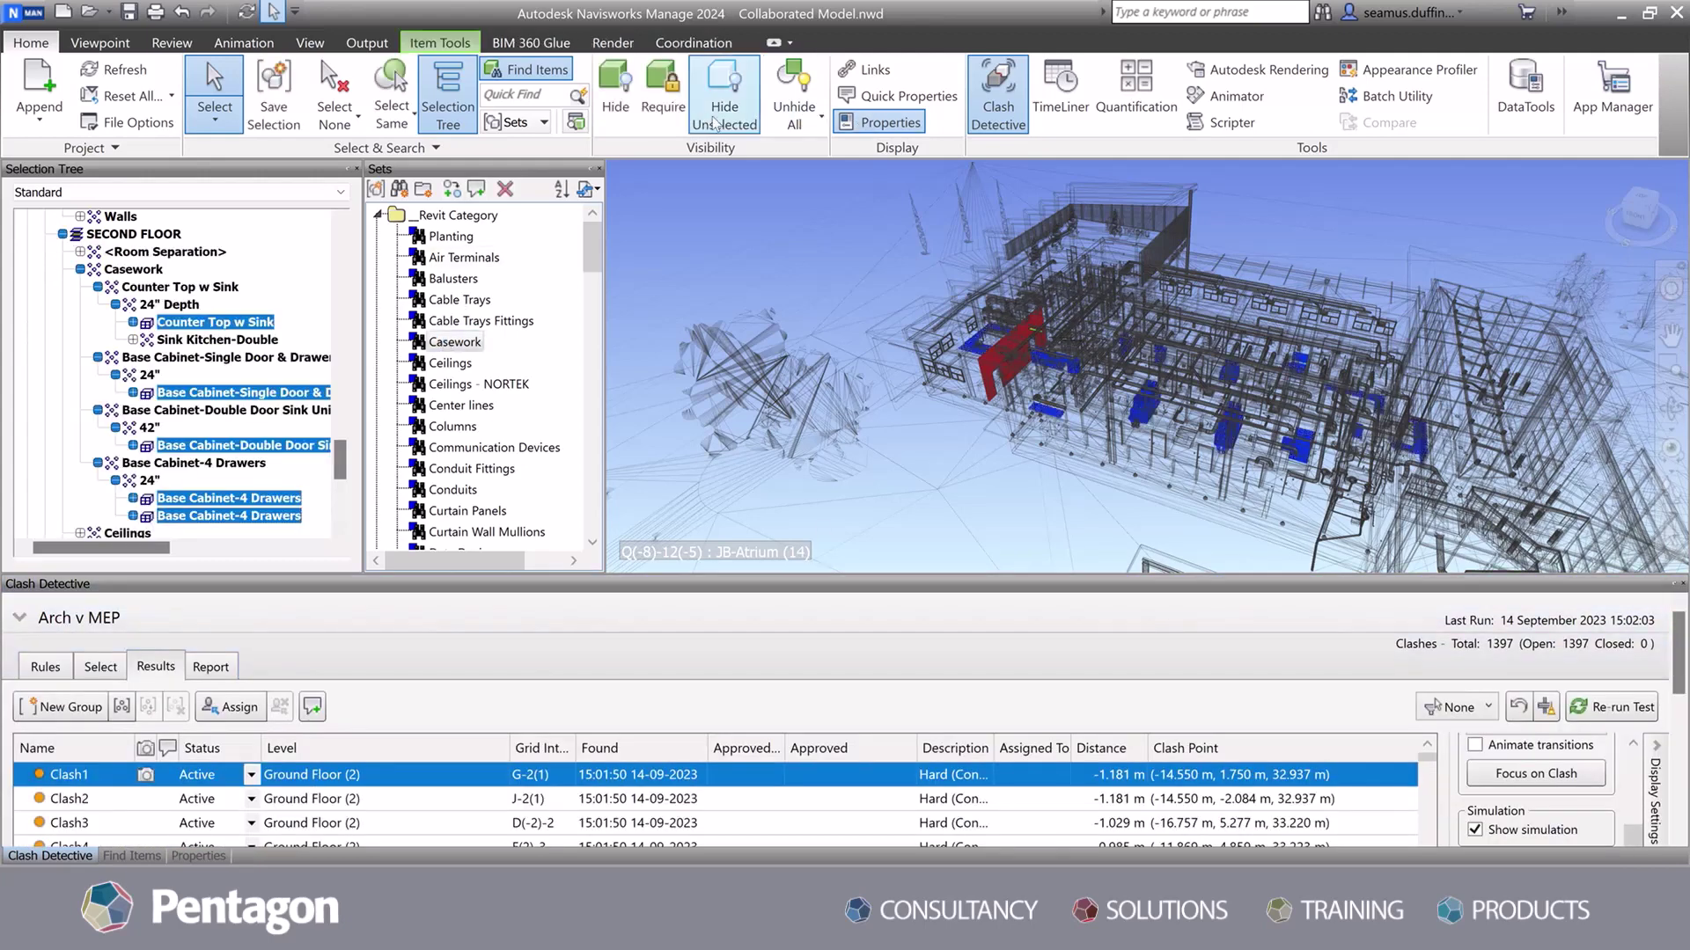
{"action": "right_click", "coordinate": [460, 349]}
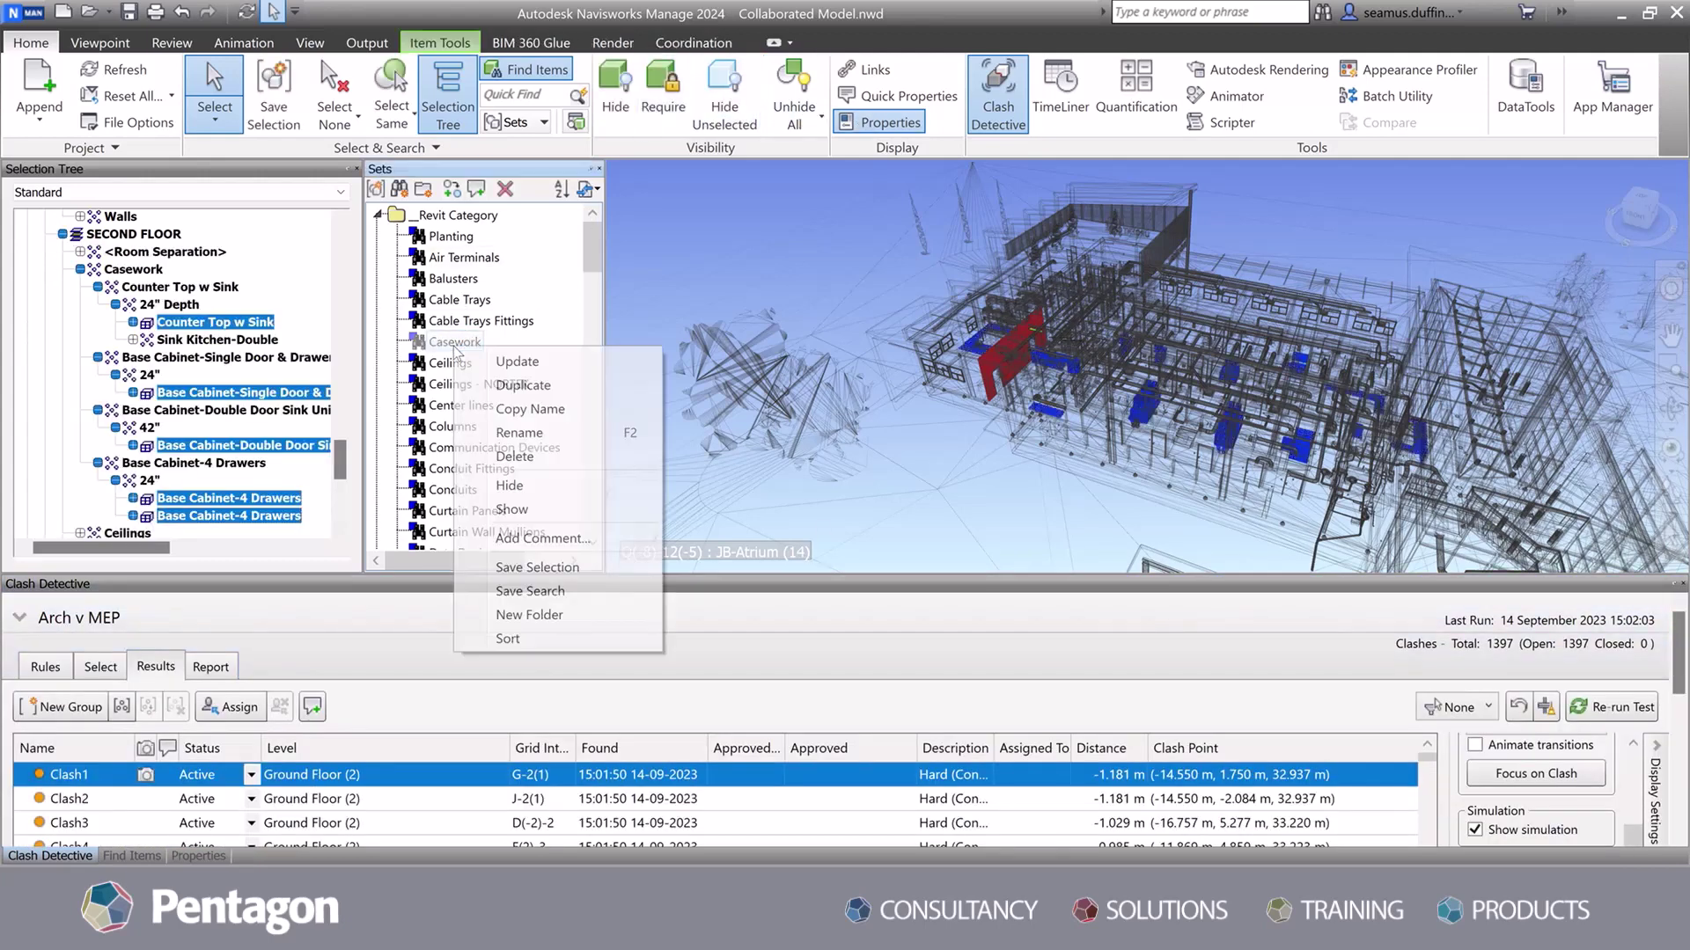
{"action": "left_click", "coordinate": [514, 361]}
- Select the topography surface around the building, inspect its element properties, and clear the selection
{"action": "left_click", "coordinate": [774, 358]}
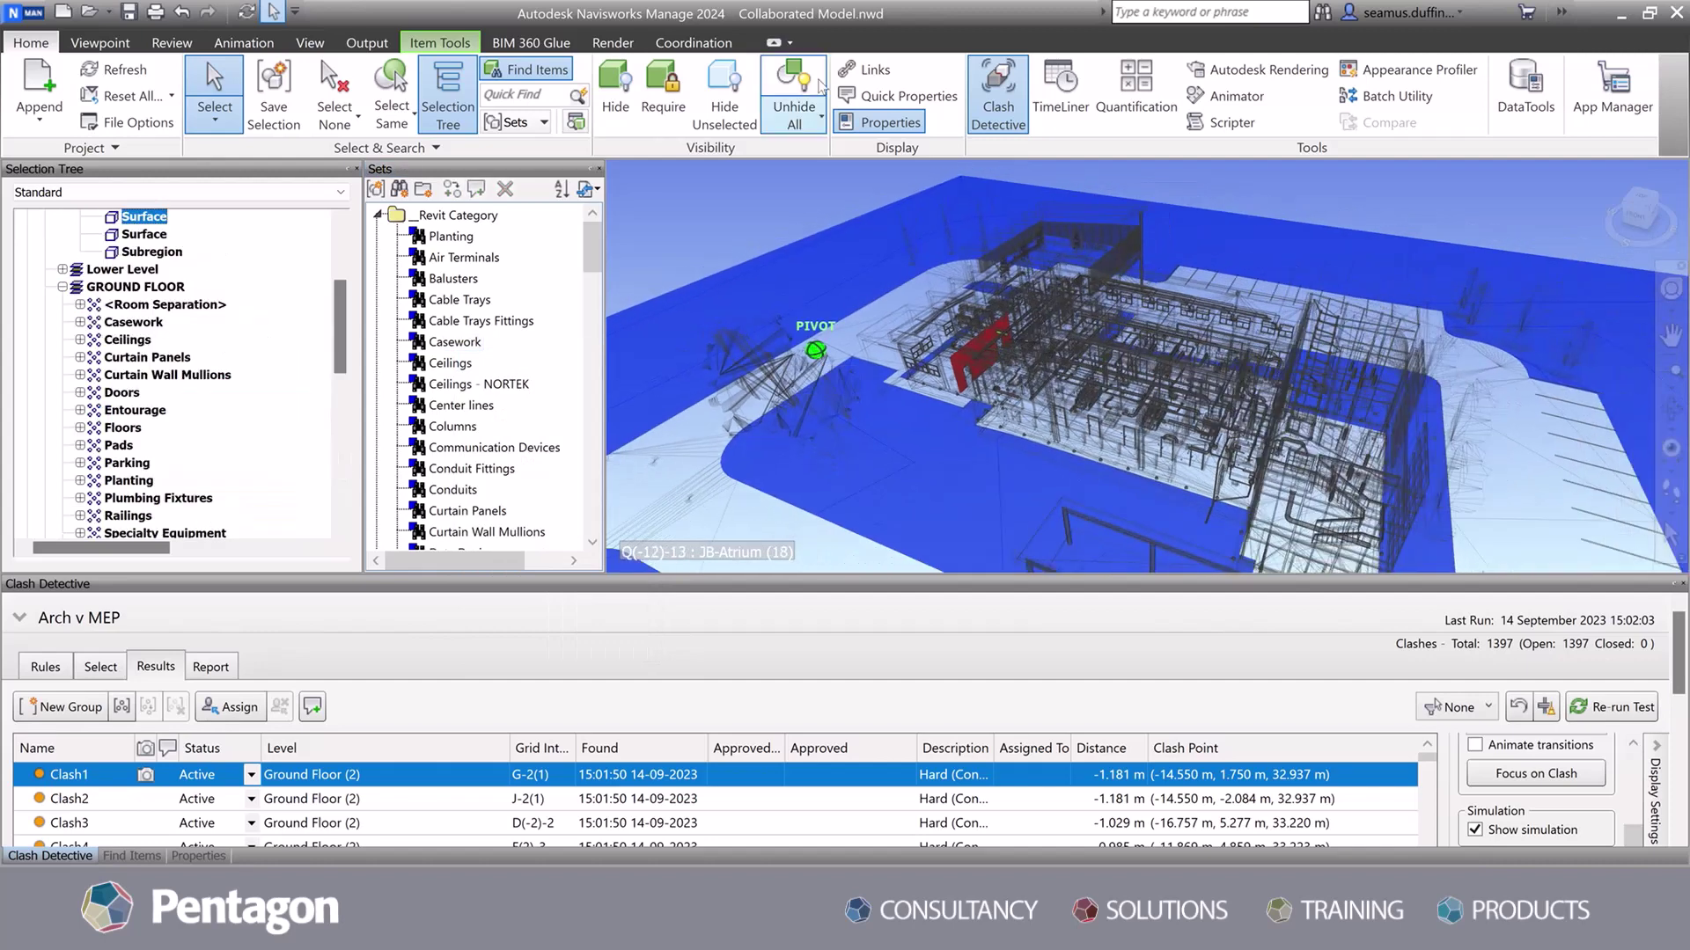
{"action": "left_click", "coordinate": [180, 853]}
{"action": "left_click", "coordinate": [888, 129]}
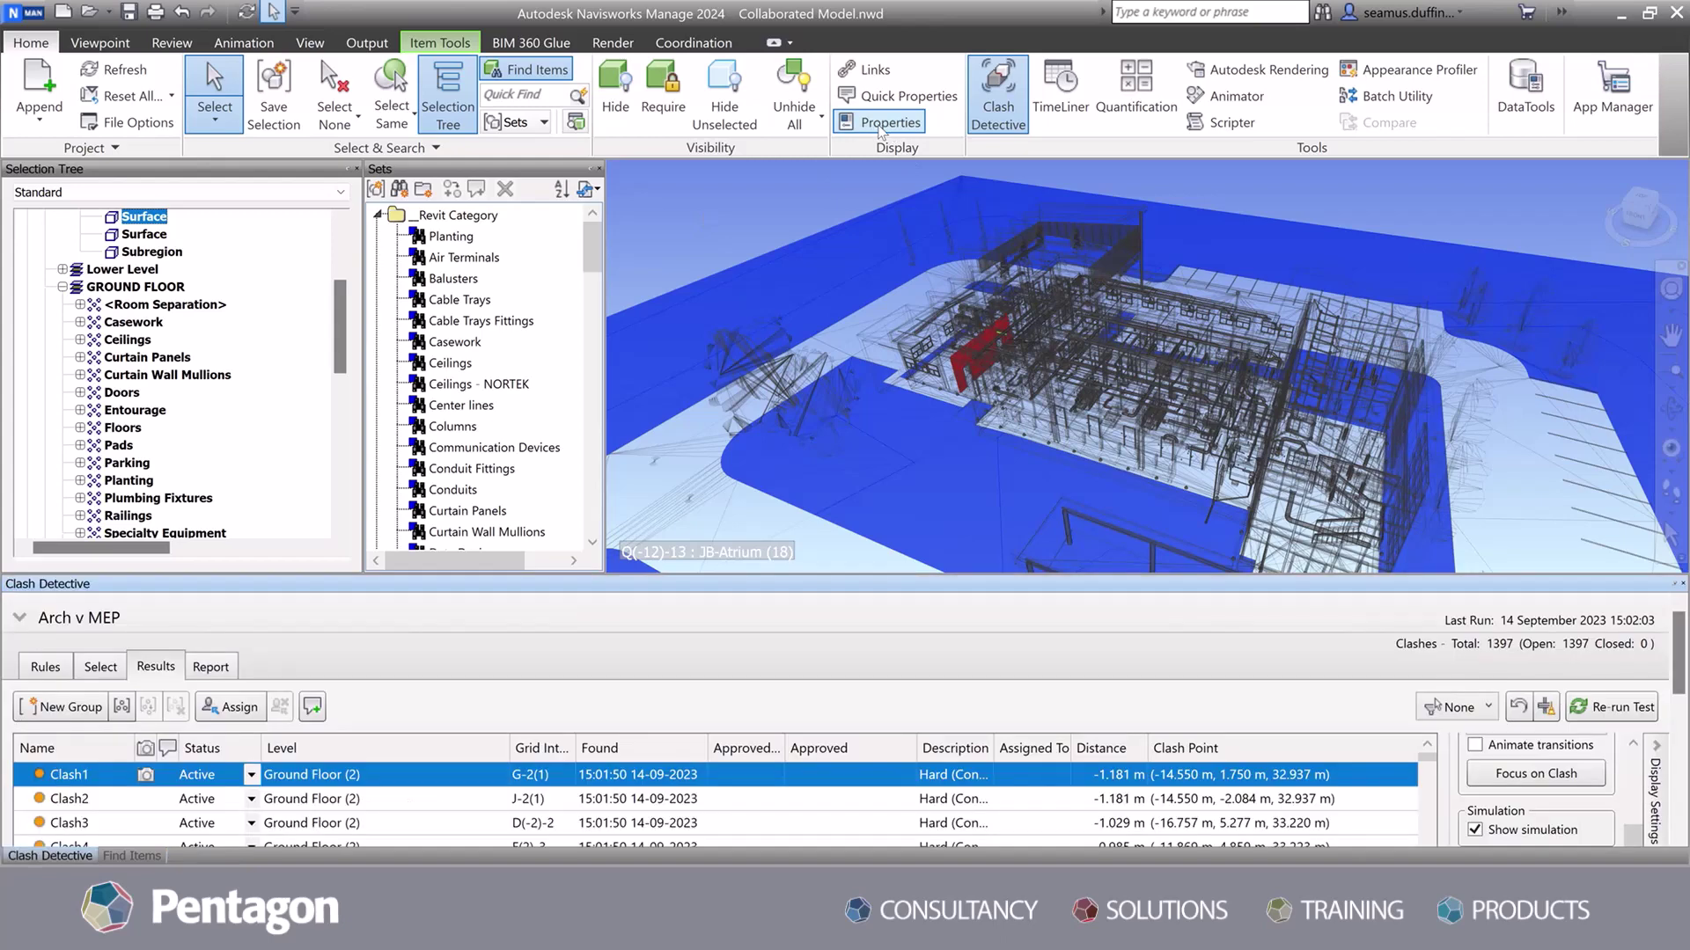
{"action": "left_click", "coordinate": [887, 128]}
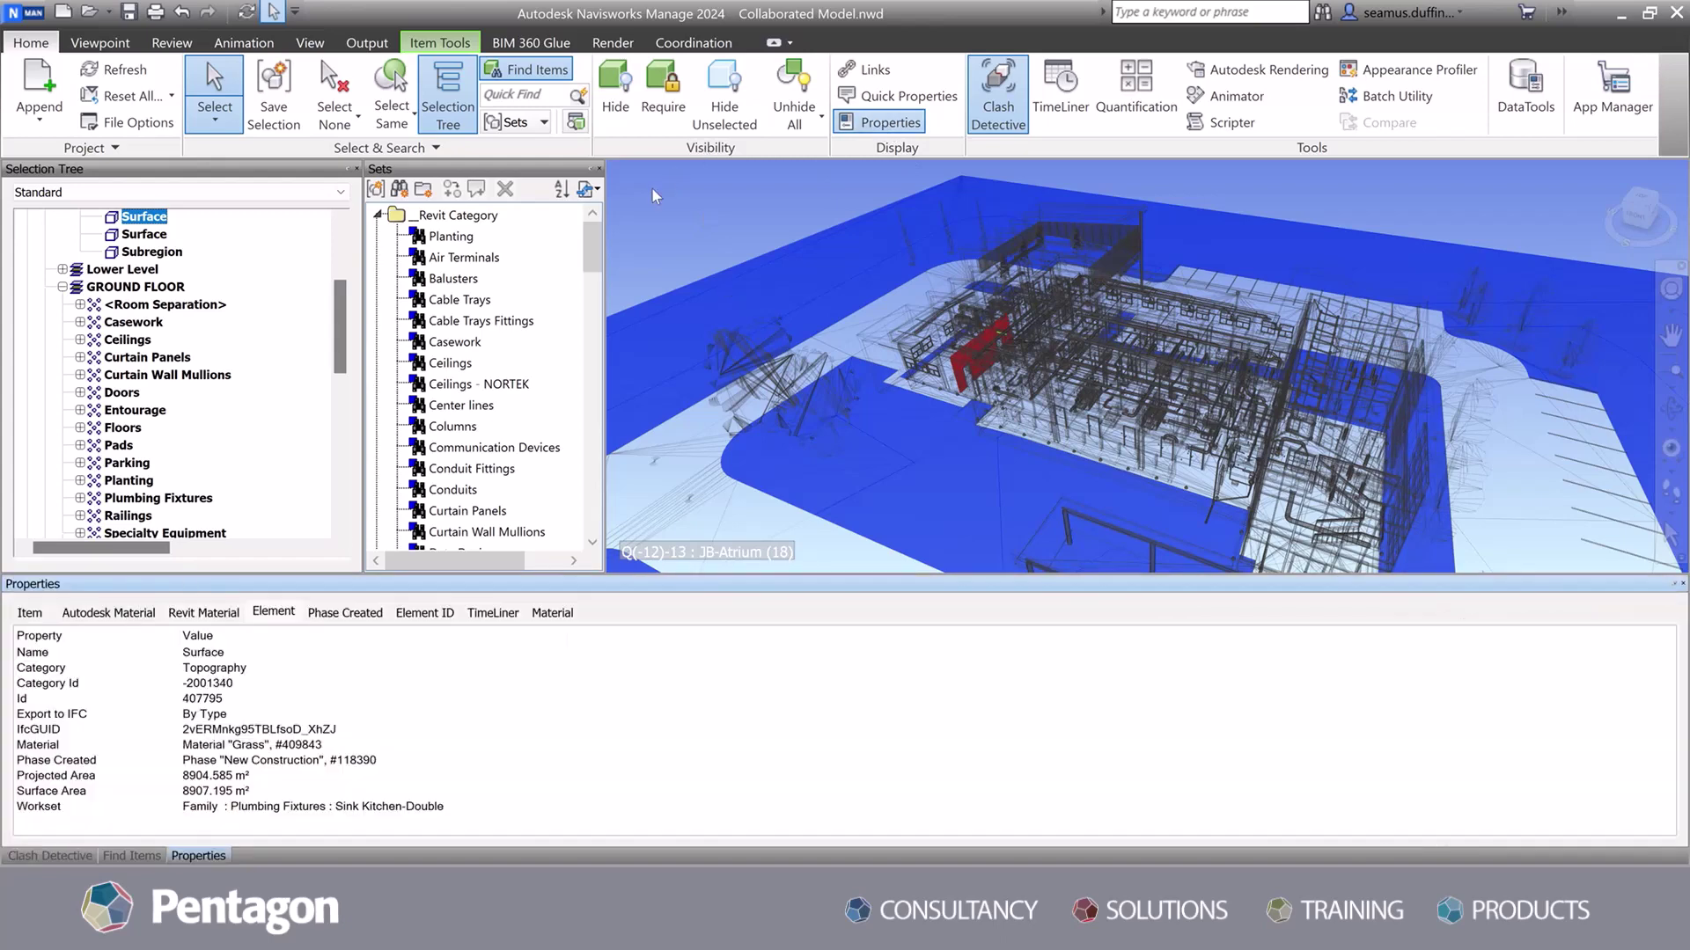
{"action": "key", "text": "Escape"}
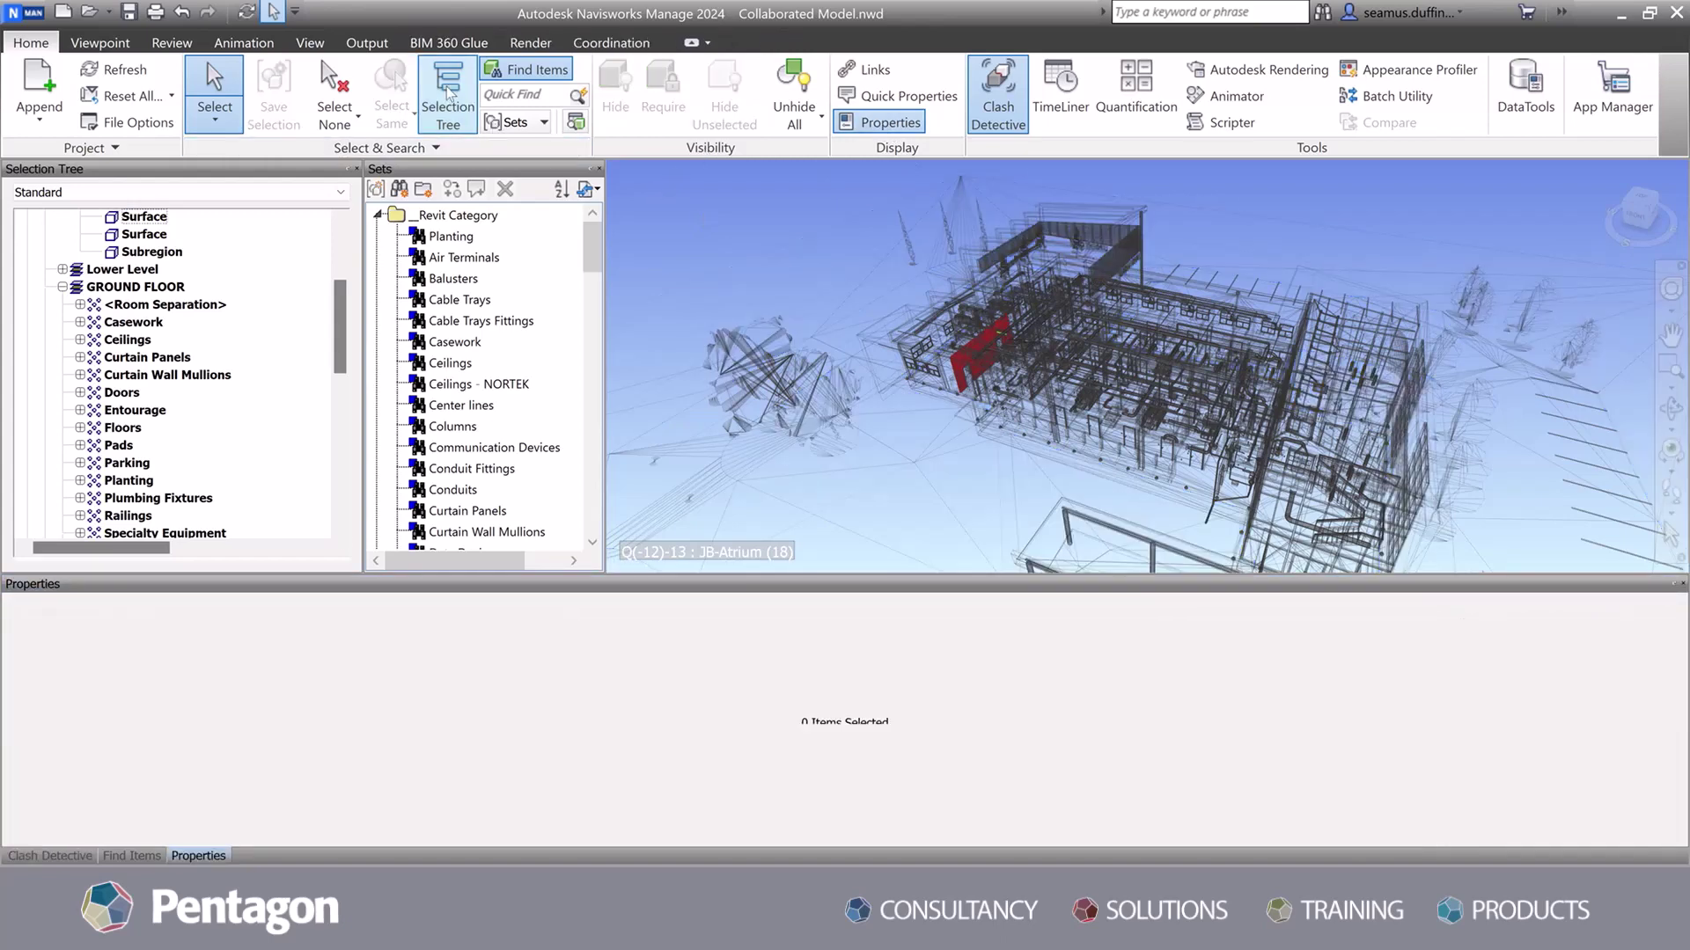
- Close the Find Items and Clash Detective windows
{"action": "left_click", "coordinate": [564, 76]}
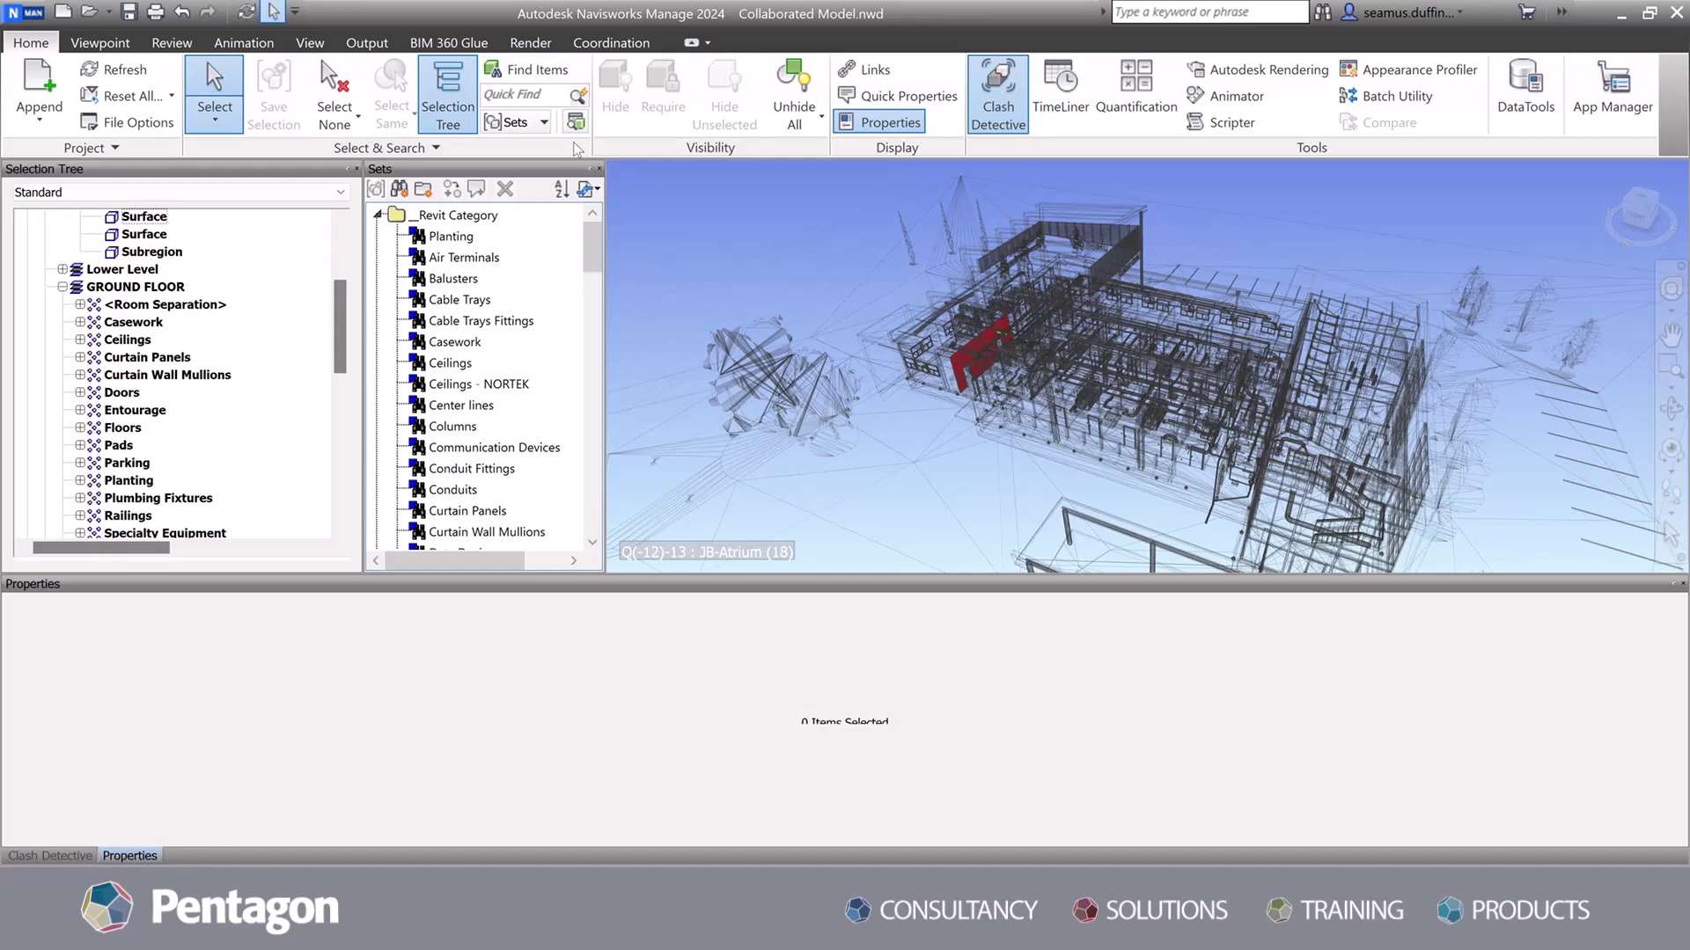
{"action": "left_click", "coordinate": [998, 97]}
{"action": "mouse_move", "coordinate": [717, 231]}
{"action": "middle_mouse_down", "text": "shift"}
{"action": "mouse_move", "coordinate": [1626, 215]}
{"action": "mouse_move", "coordinate": [700, 220]}
{"action": "middle_mouse_up", "text": "shift"}
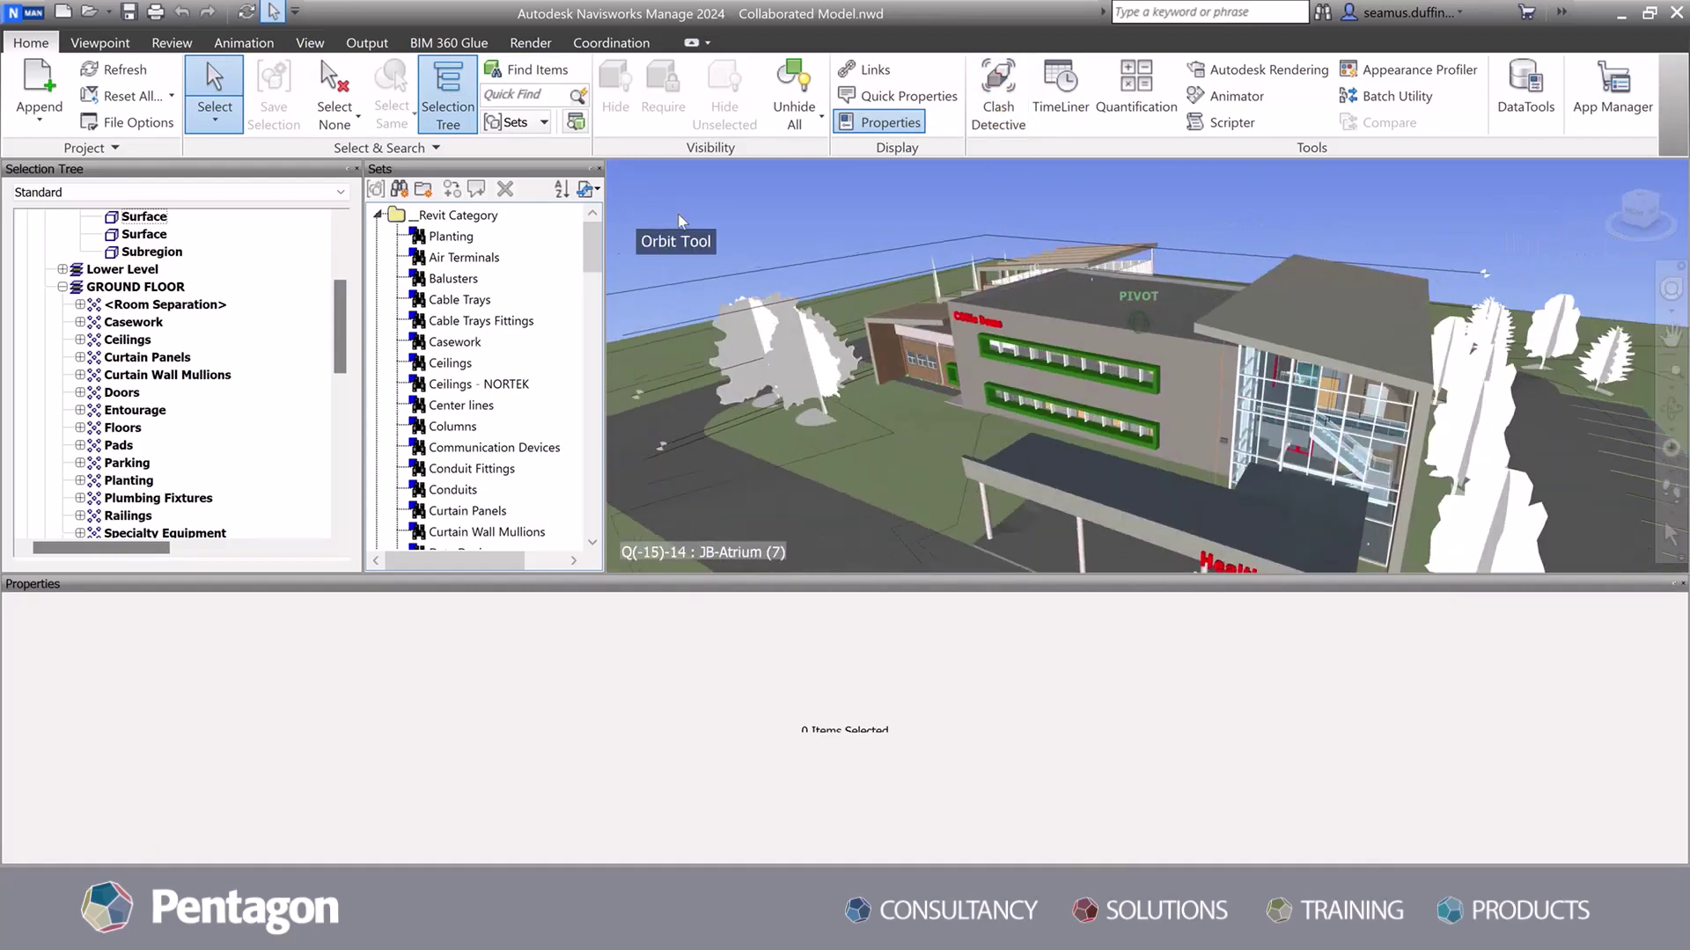